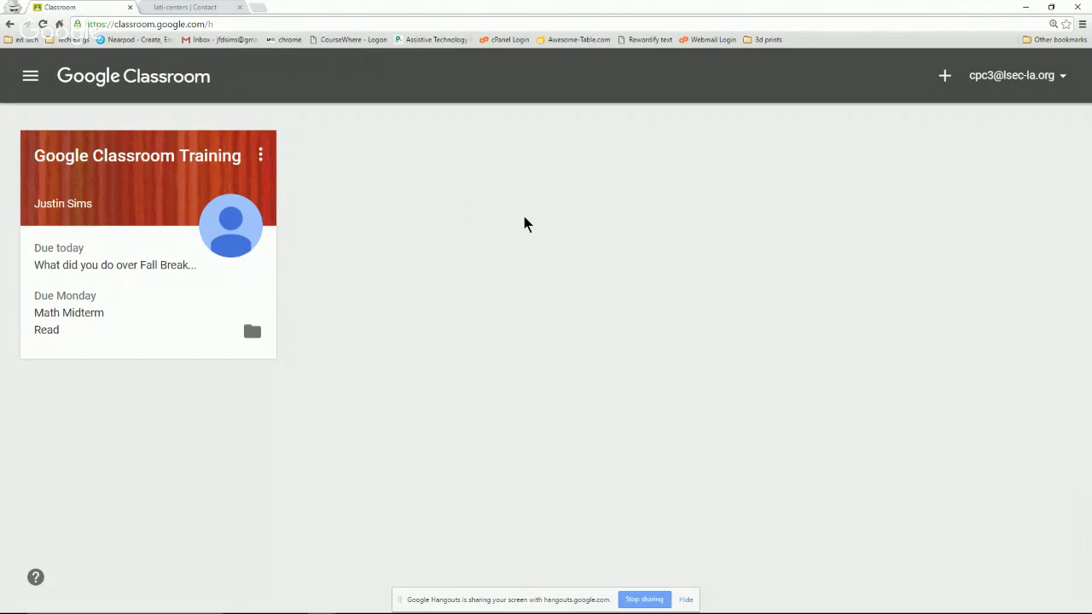
Look at the Join class prompt without joining, then view the class calendar and the to-do list.
left_click(945, 76)
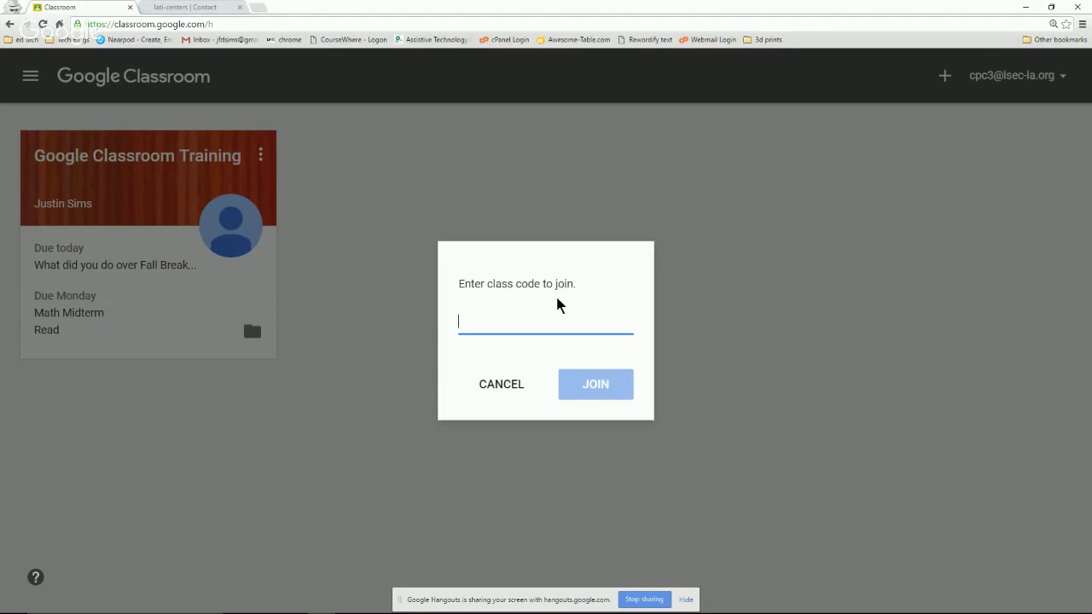
left_click(507, 385)
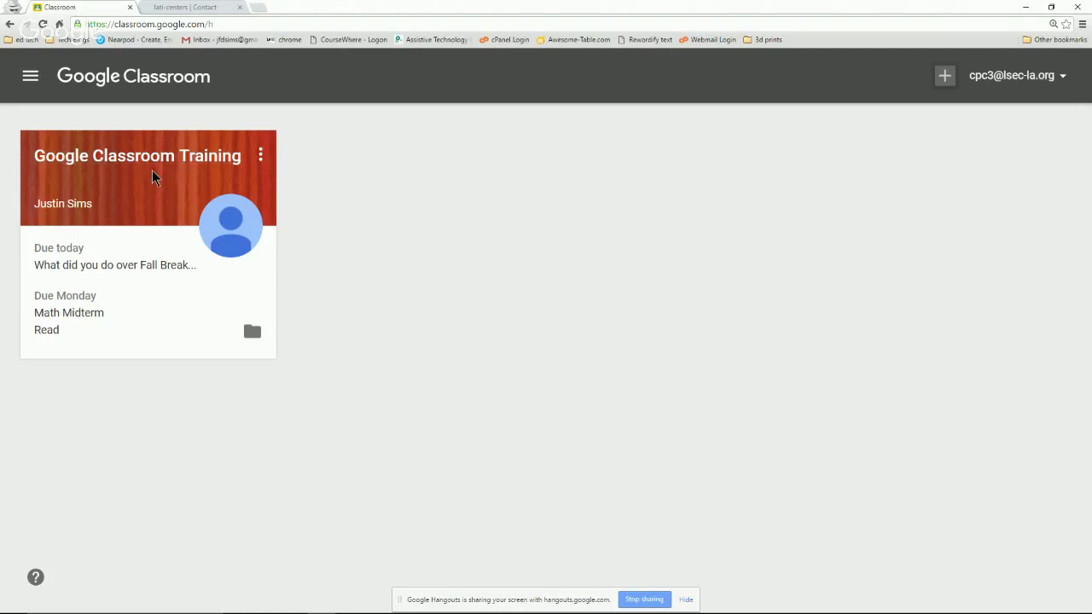
left_click(22, 76)
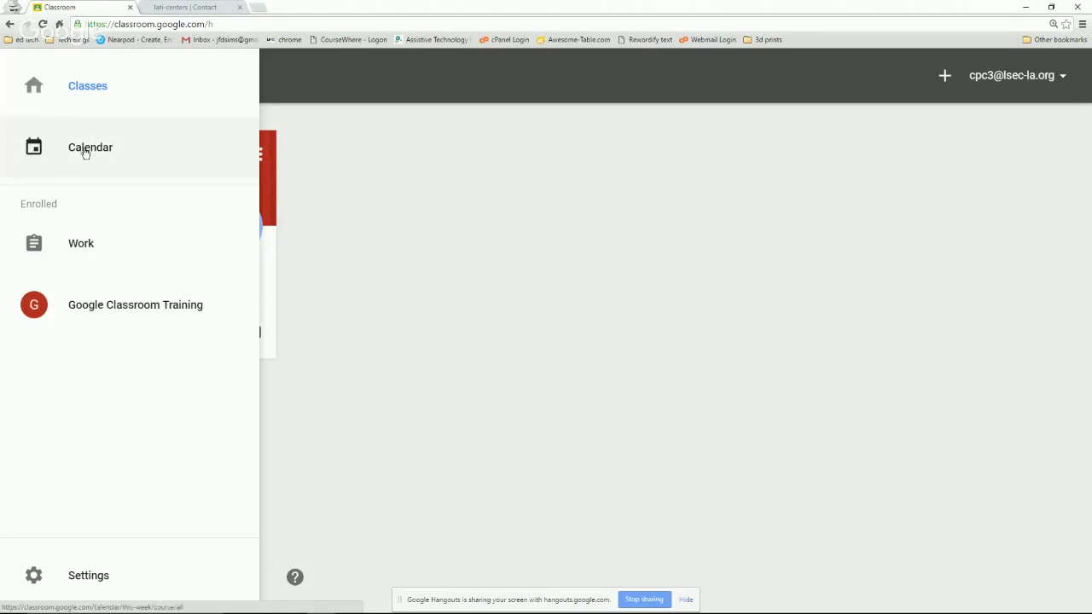
left_click(85, 152)
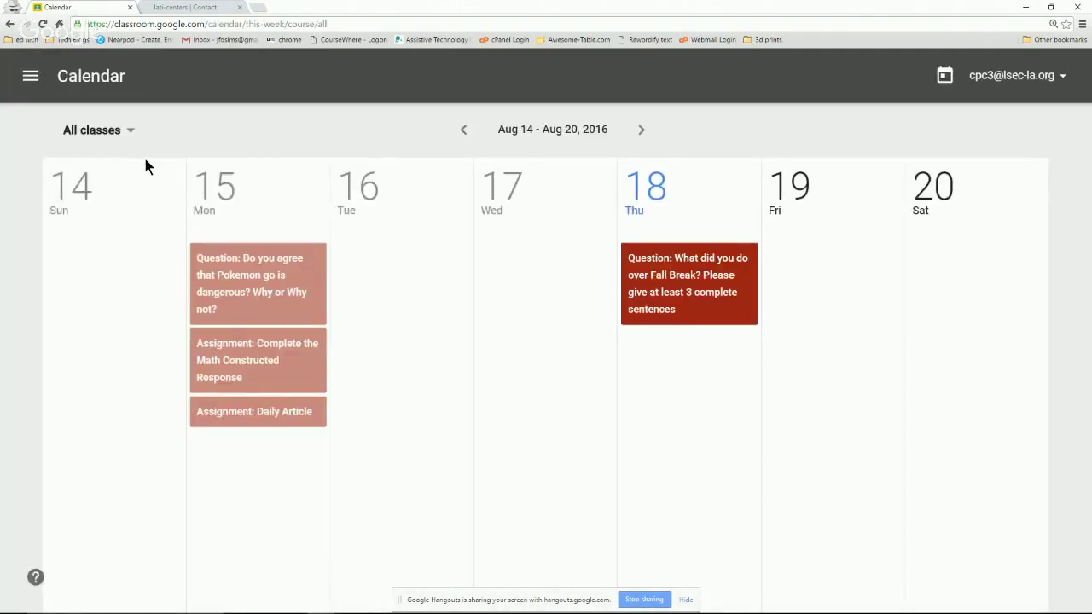
left_click(30, 75)
left_click(77, 240)
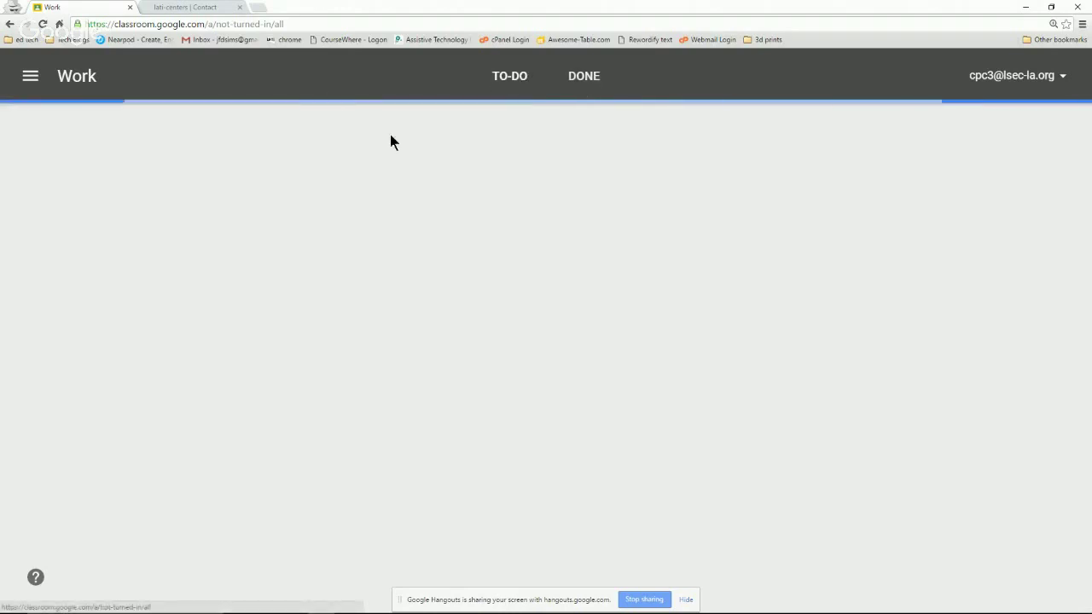
Return to the class list and open Google Classroom Training, scrolling its Stream to the Read assignment.
left_click(27, 78)
left_click(55, 88)
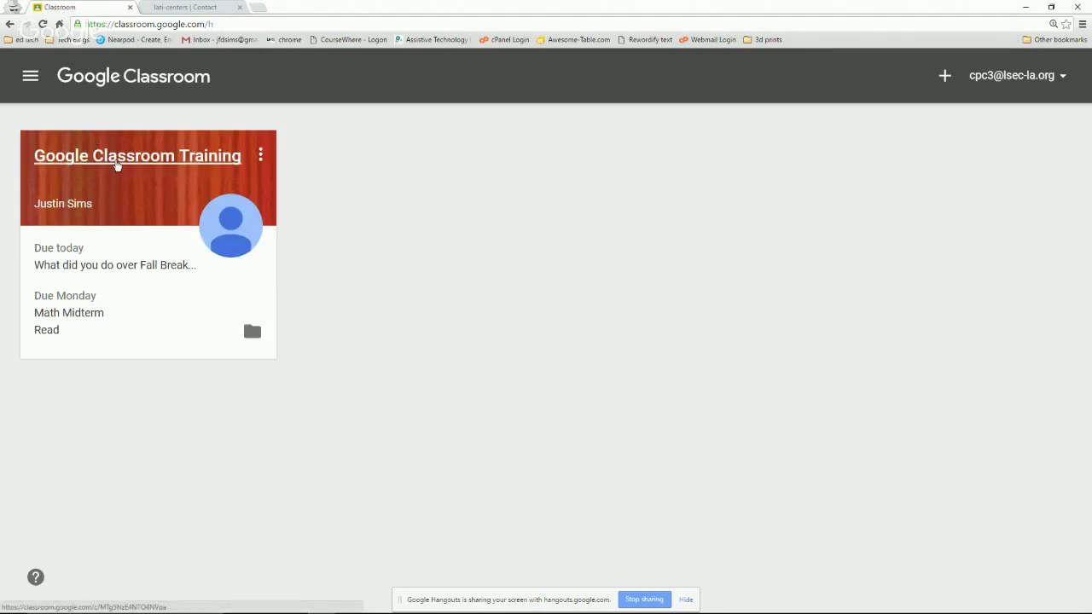
left_click(116, 166)
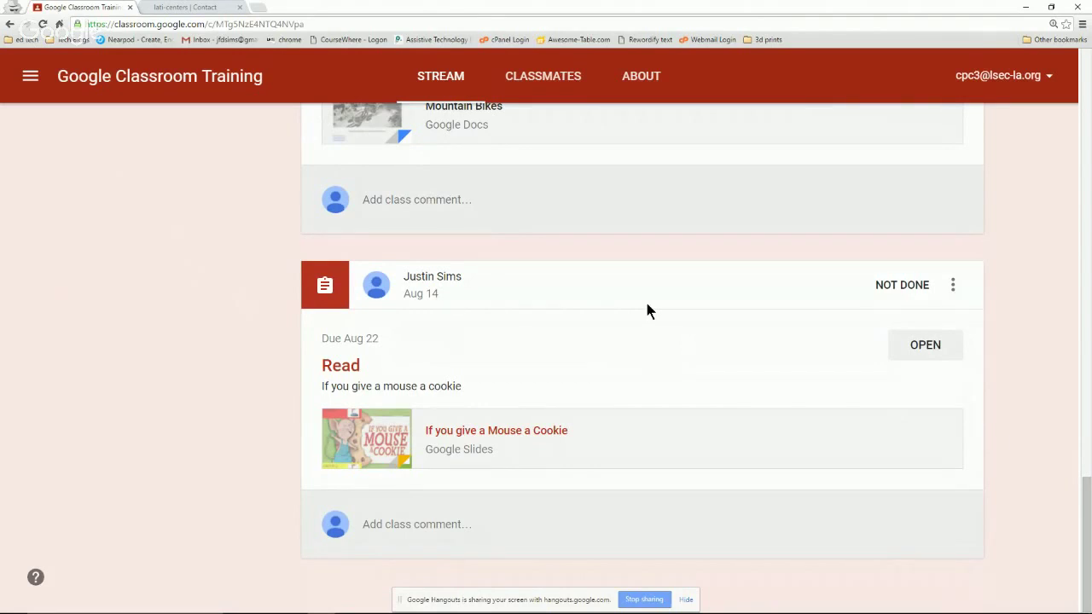
scroll(537, 256, "up", 10)
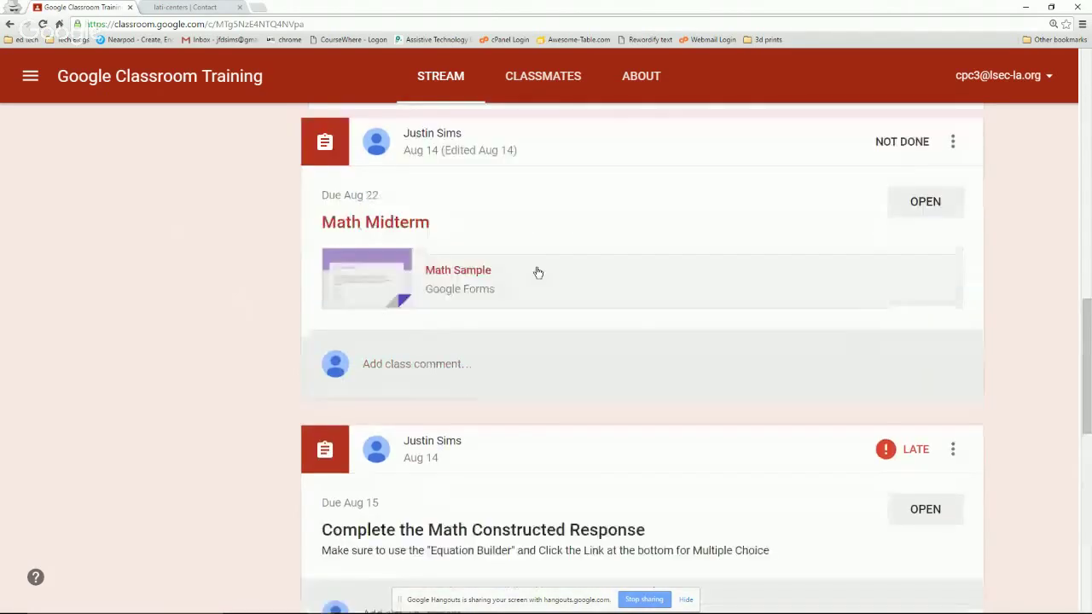
scroll(535, 268, "up", 4)
scroll(528, 273, "down", 12)
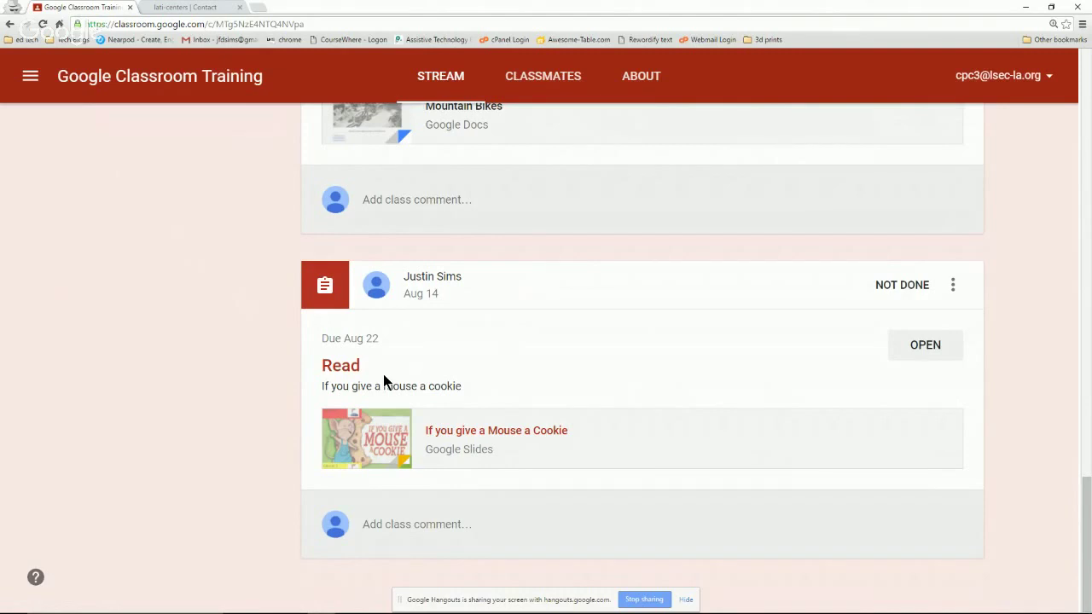
Present the If you give a Mouse a Cookie slides full screen, dismissing the presenter view tip.
left_click(488, 431)
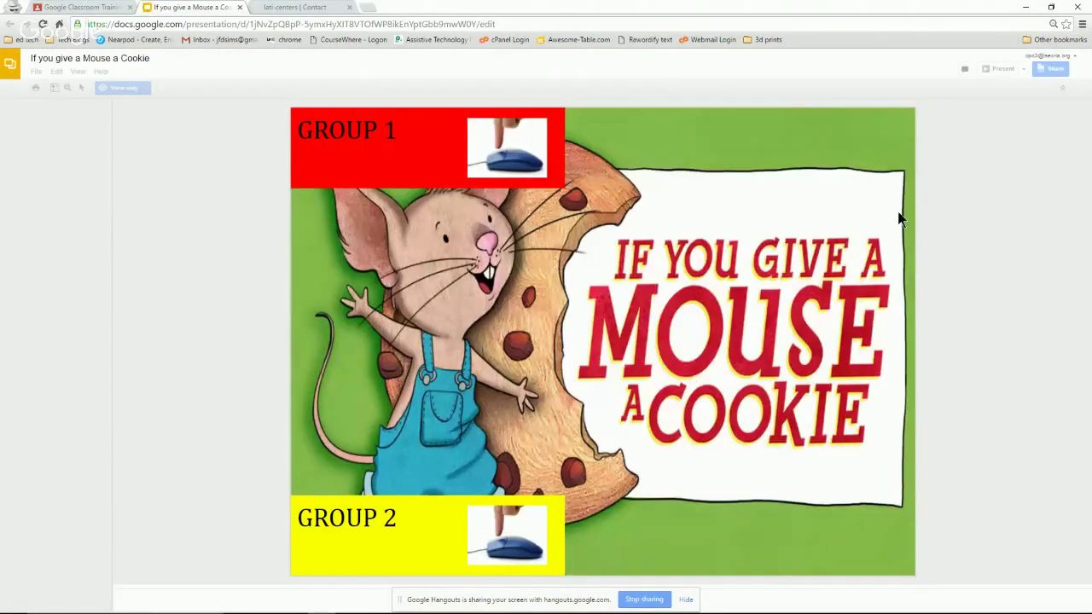
left_click(997, 73)
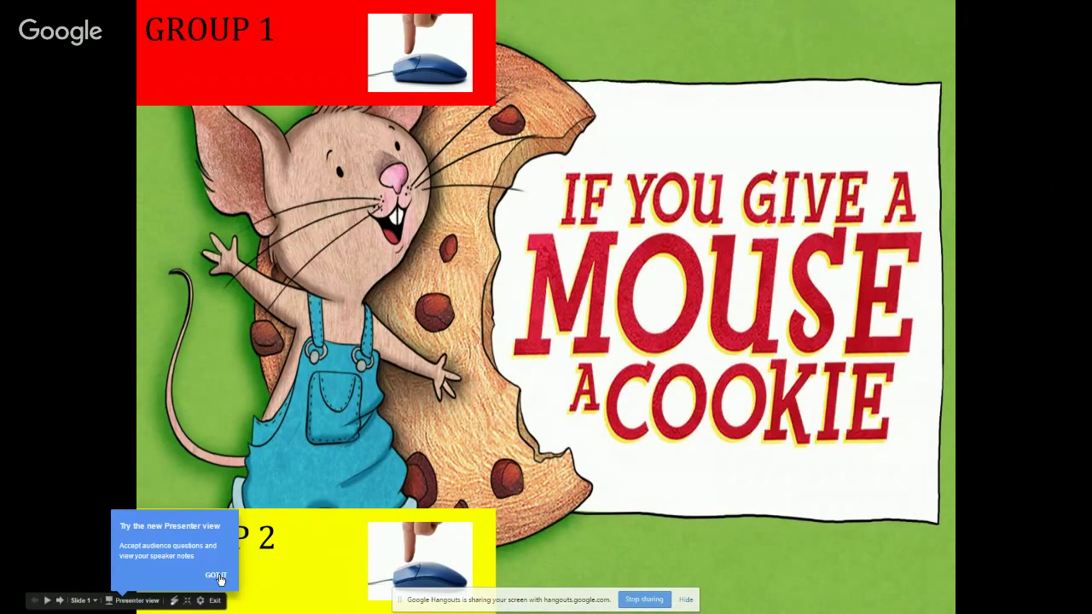
left_click(217, 576)
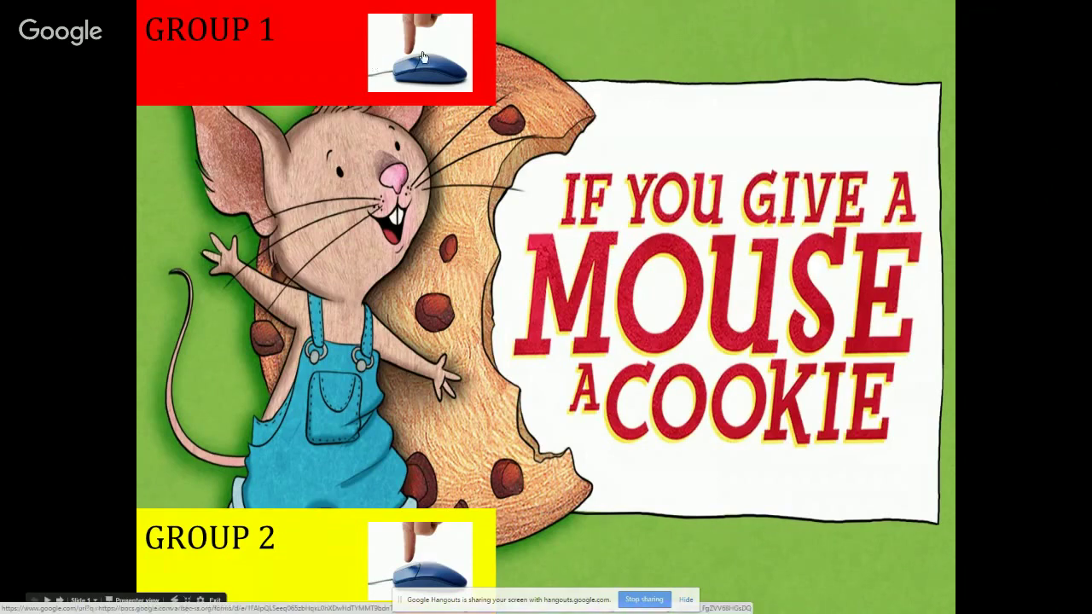
Follow the Group 1 link to the quiz form and scroll through its author and illustrator questions.
left_click(423, 57)
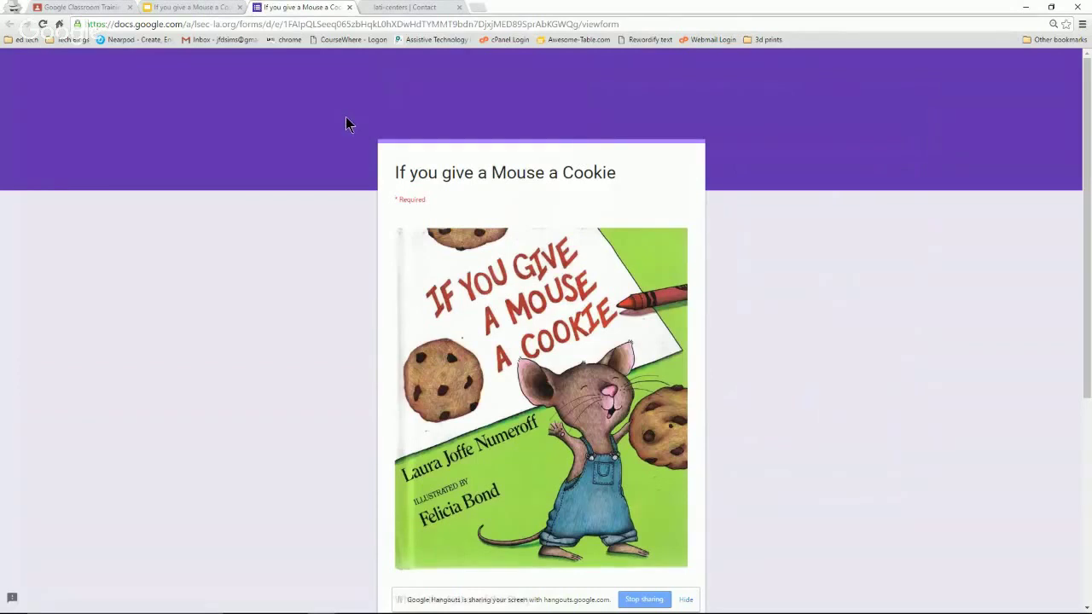
scroll(345, 127, "down", 2)
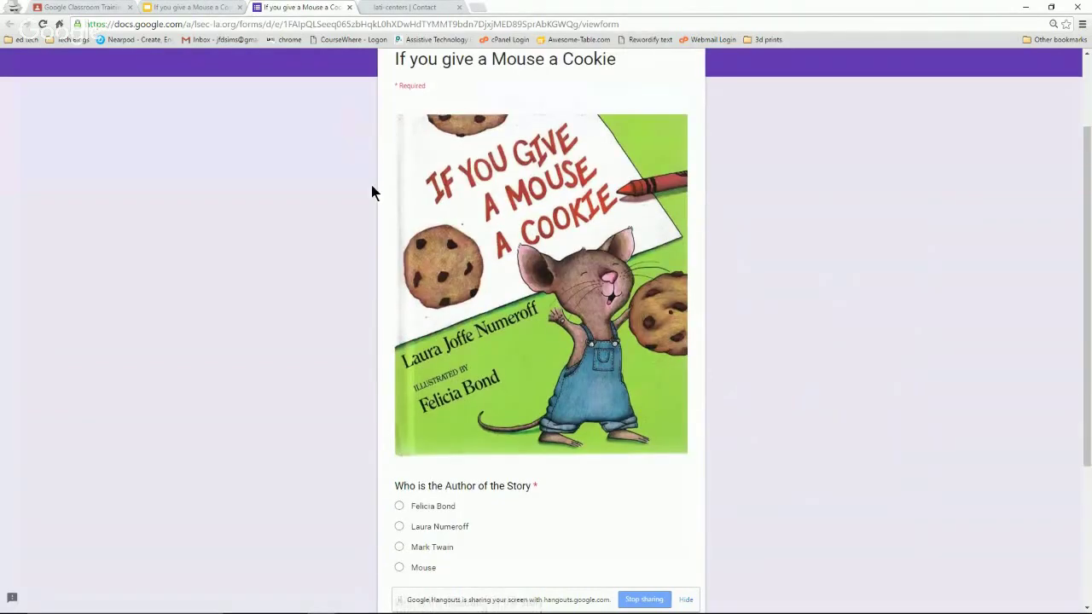
scroll(370, 191, "down", 2)
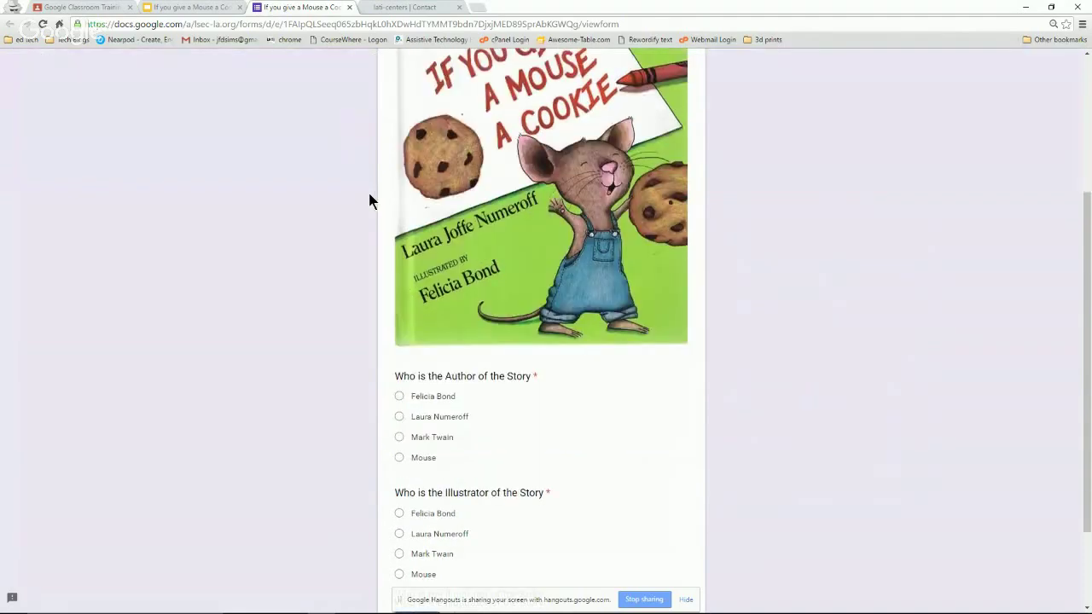
scroll(367, 190, "up", 4)
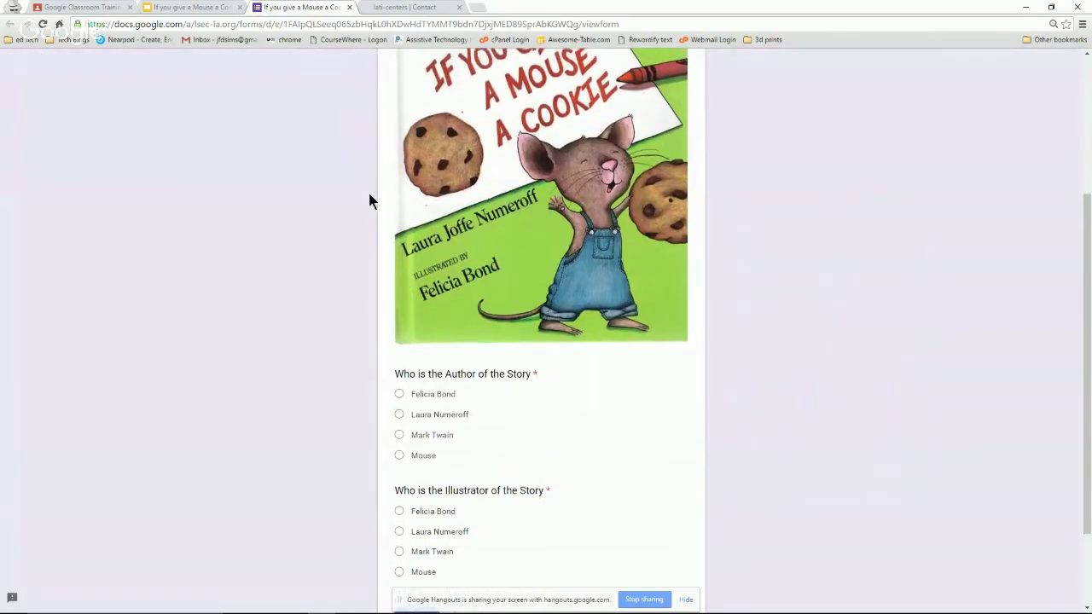
Resume the presentation, advance to the Begin Your Test slide and open its quiz link.
left_click(207, 8)
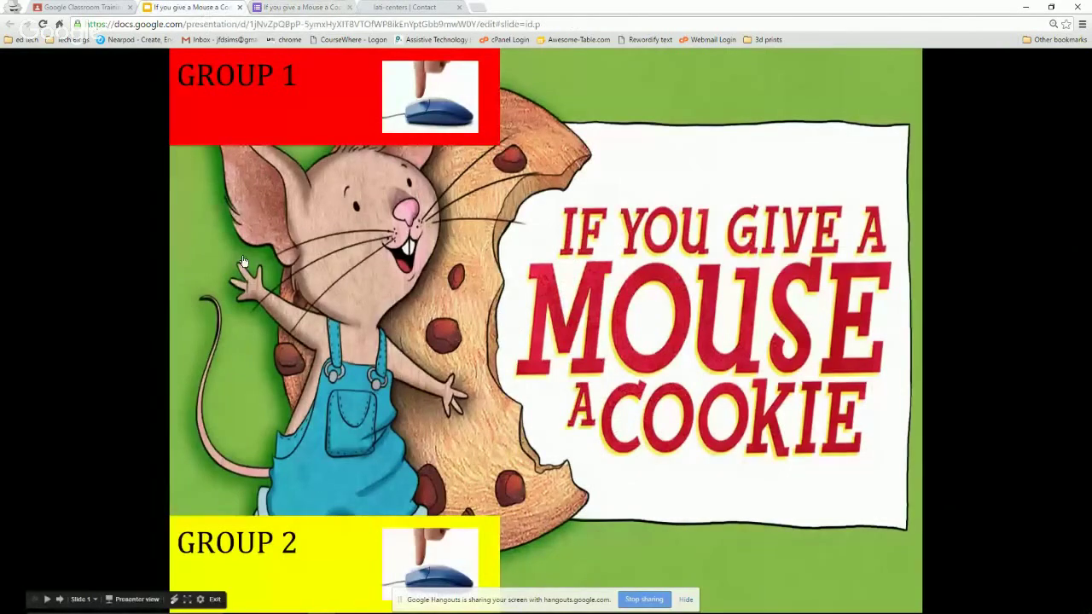
left_click(410, 559)
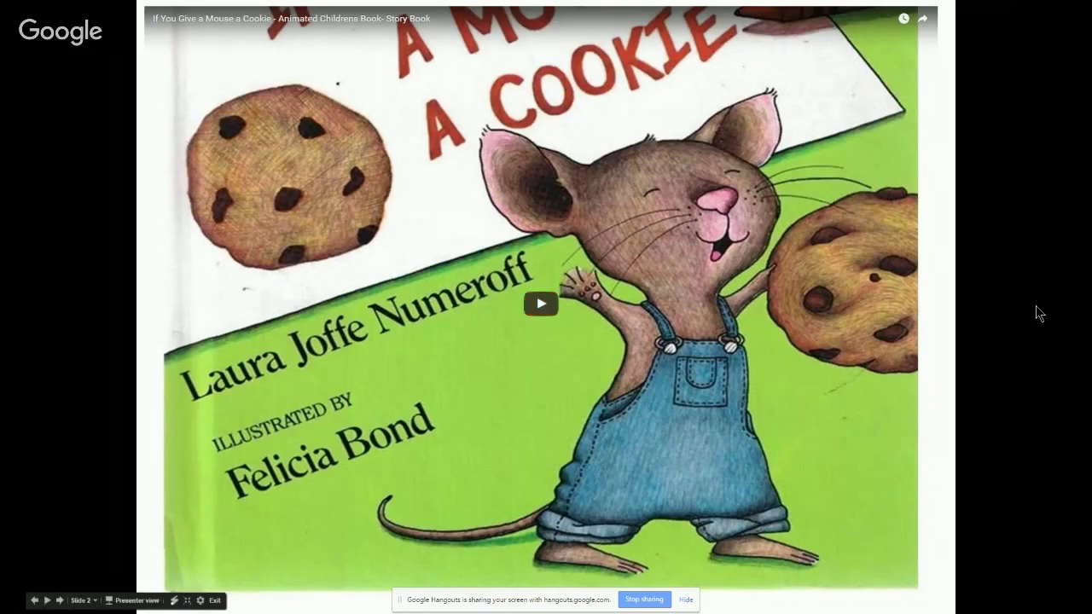
key("Right")
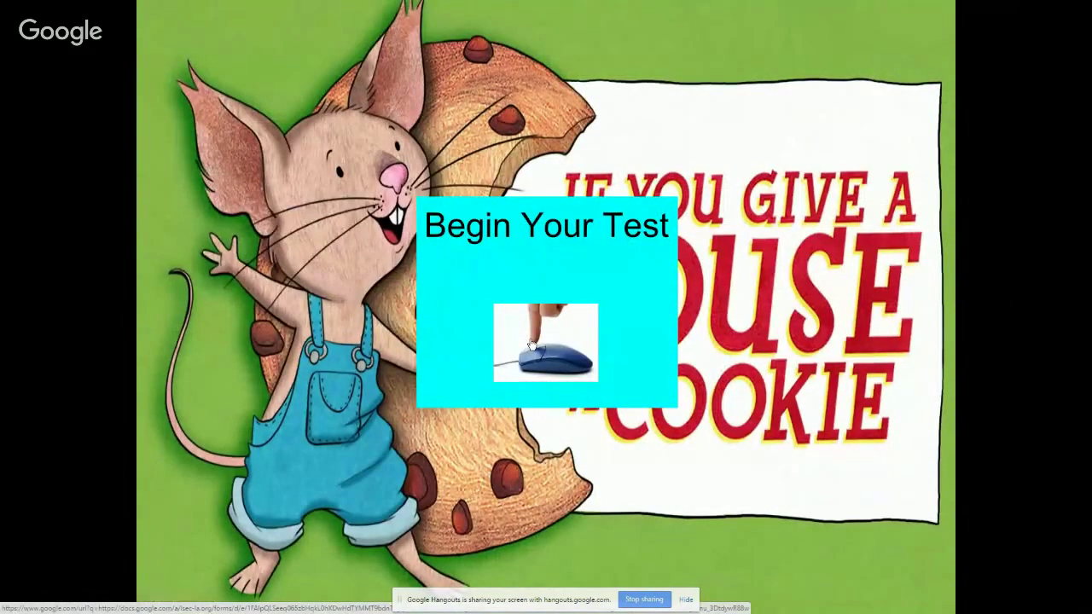
left_click(532, 345)
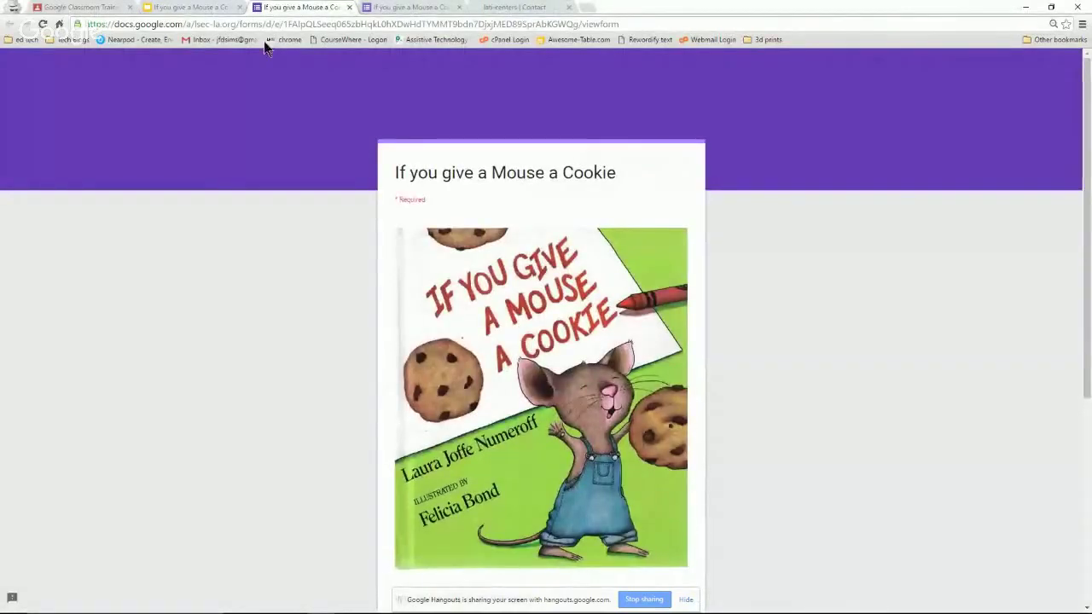
Close the presentation and quiz form tabs and return to the Google Classroom Training tab.
left_click(209, 7)
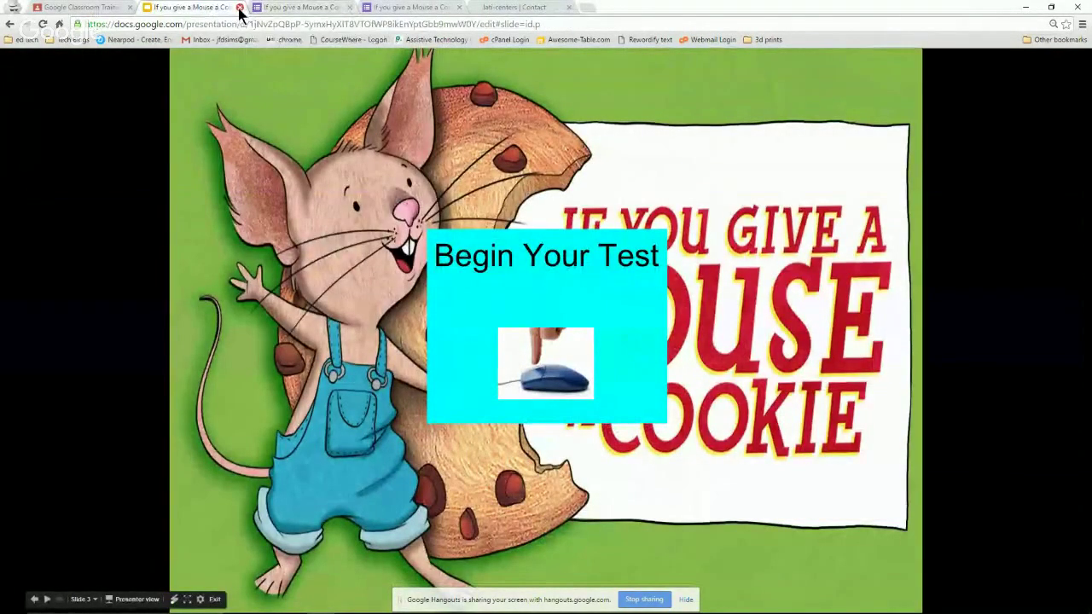
left_click(240, 7)
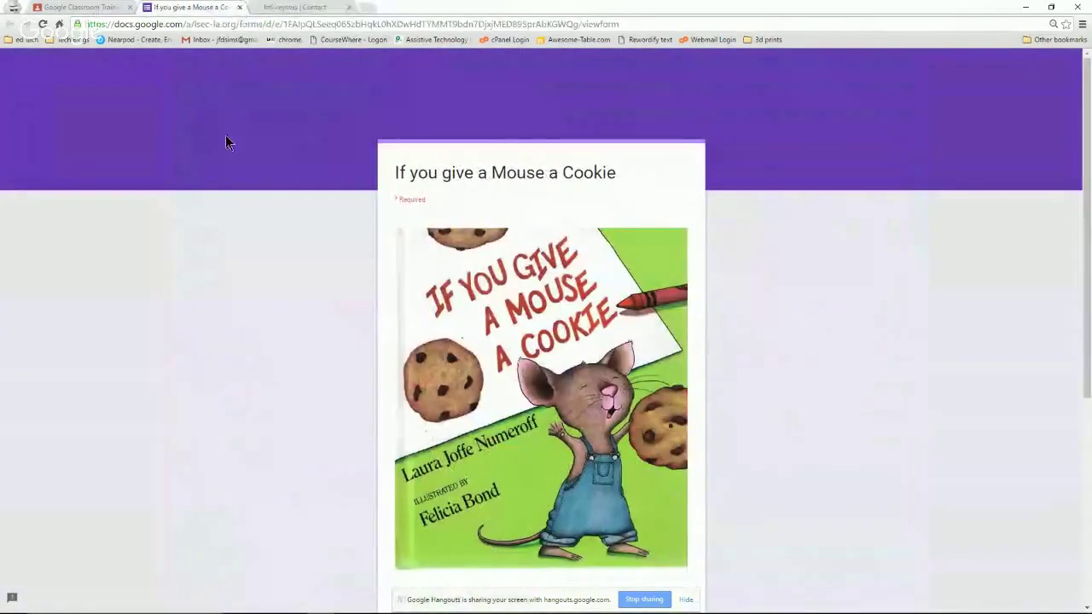
left_click(239, 7)
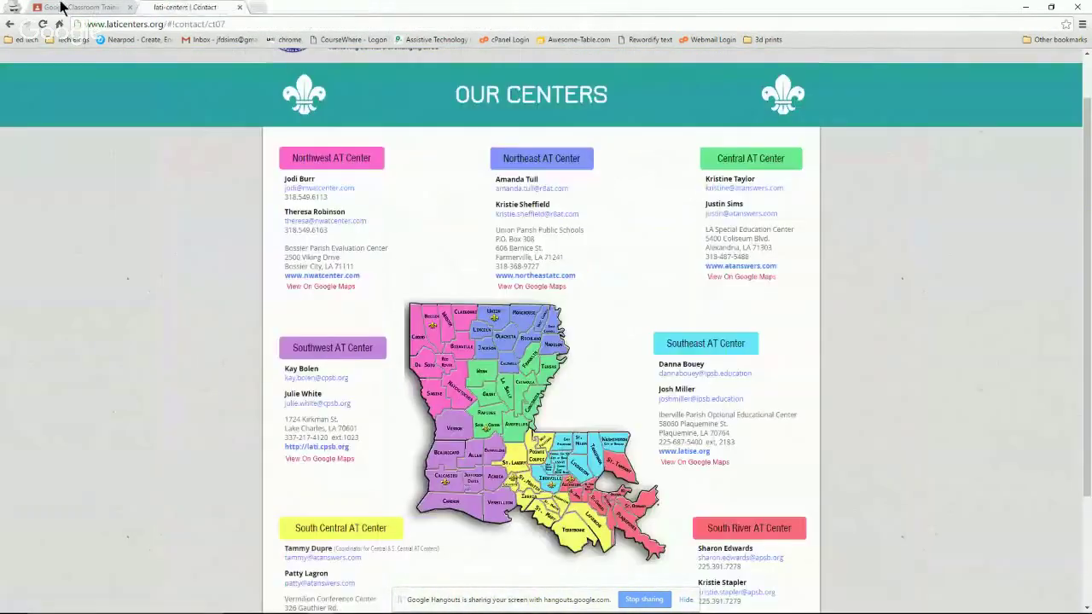
left_click(81, 7)
Scroll up to Daily Article and open its Mountain Bikes Google Doc.
scroll(233, 374, "up", 3)
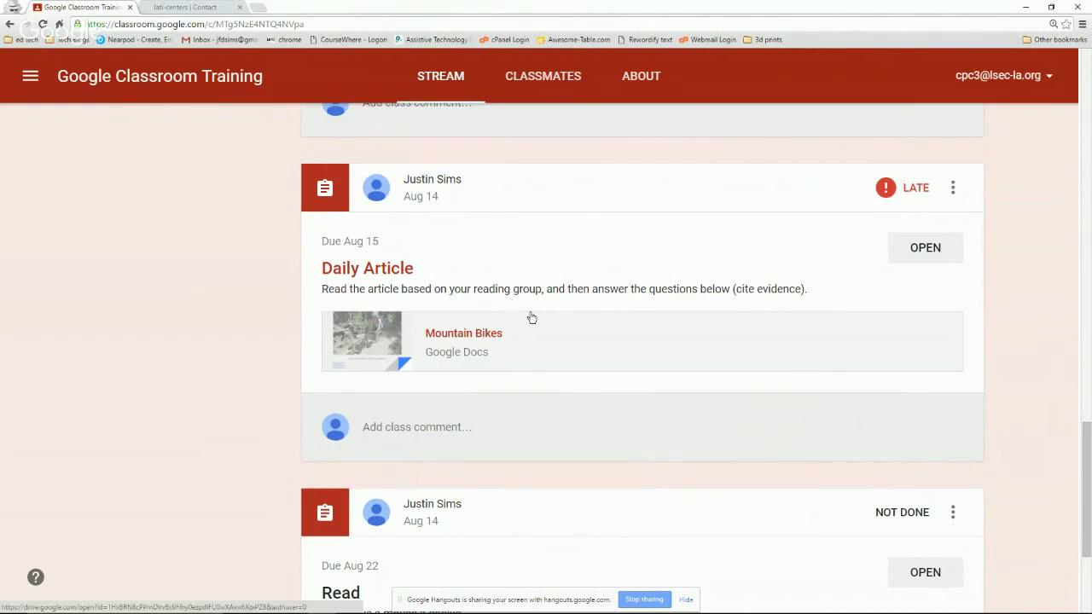
left_click(463, 337)
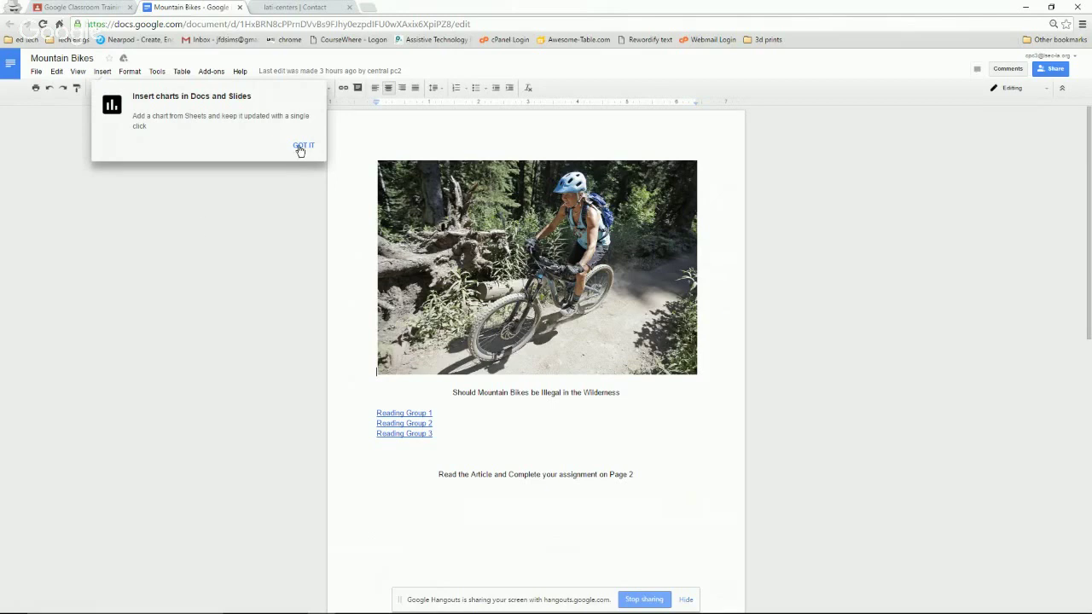
Dismiss the chart tip and open the Reading Group 1 Tween Tribune article from its link.
left_click(303, 147)
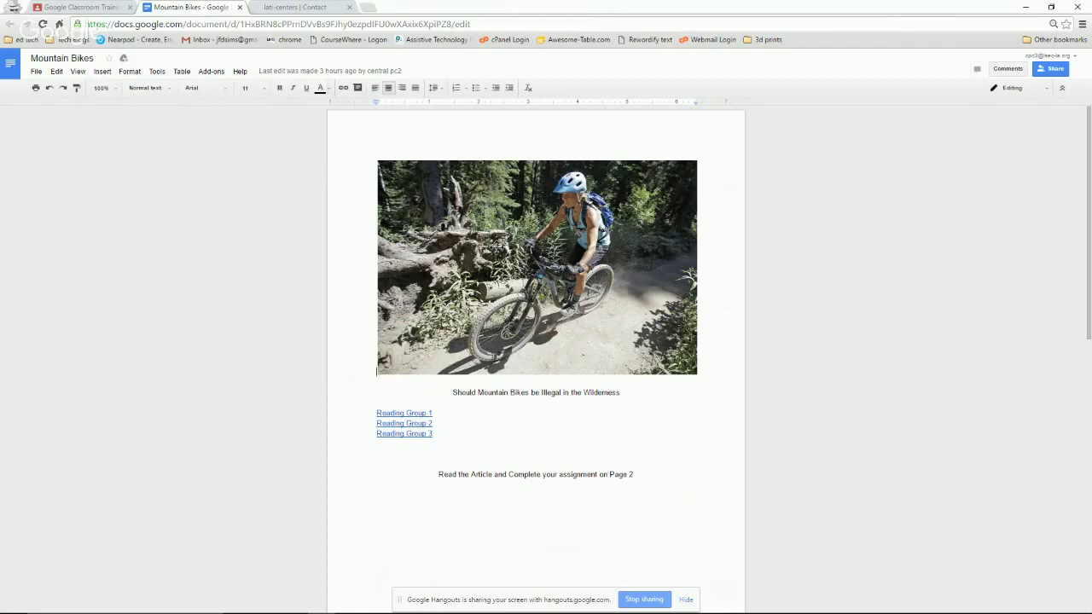
left_click(444, 417)
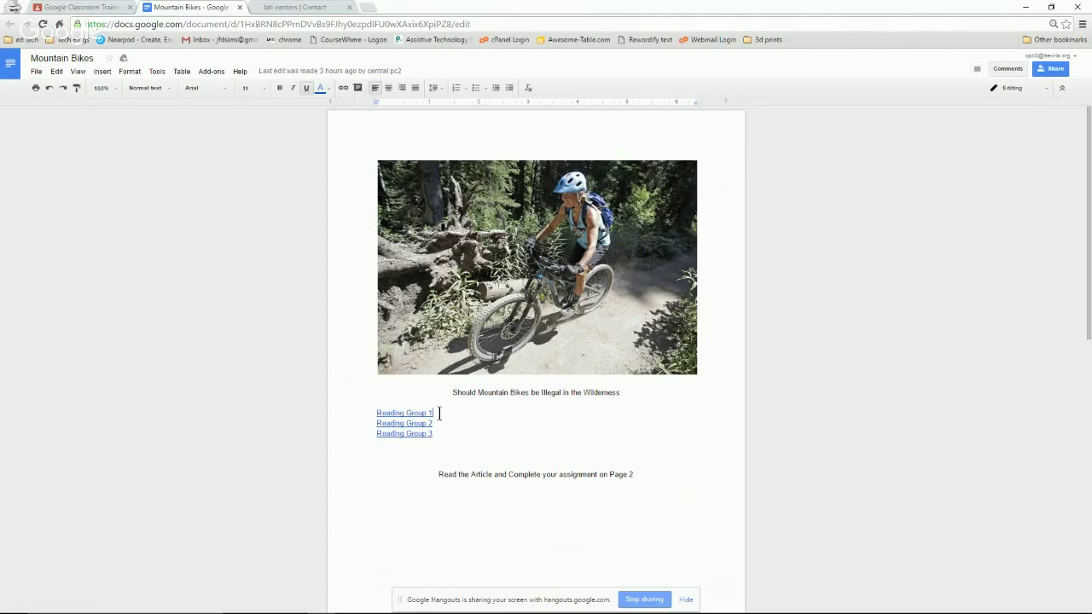
left_click(413, 413)
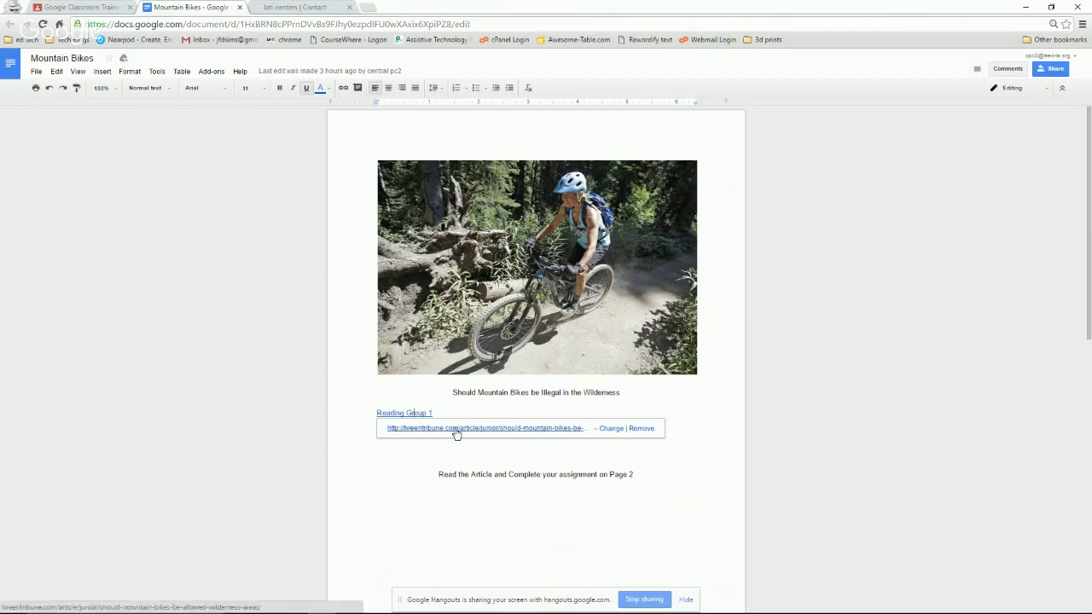
left_click(456, 428)
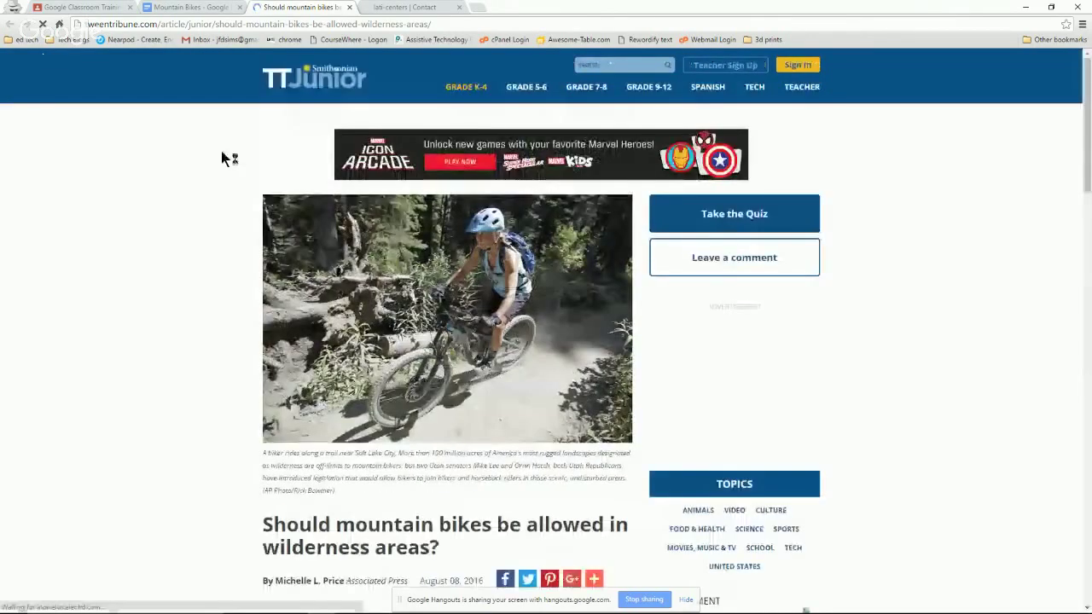
Scroll down through the mountain bikes in wilderness areas article.
scroll(217, 261, "down", 1)
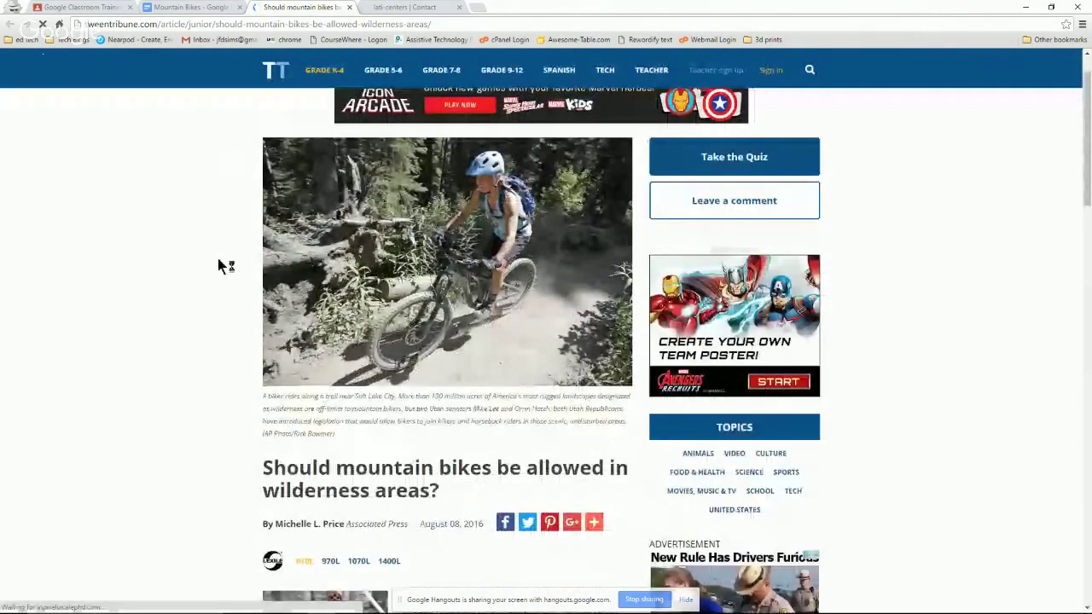
scroll(219, 266, "down", 2)
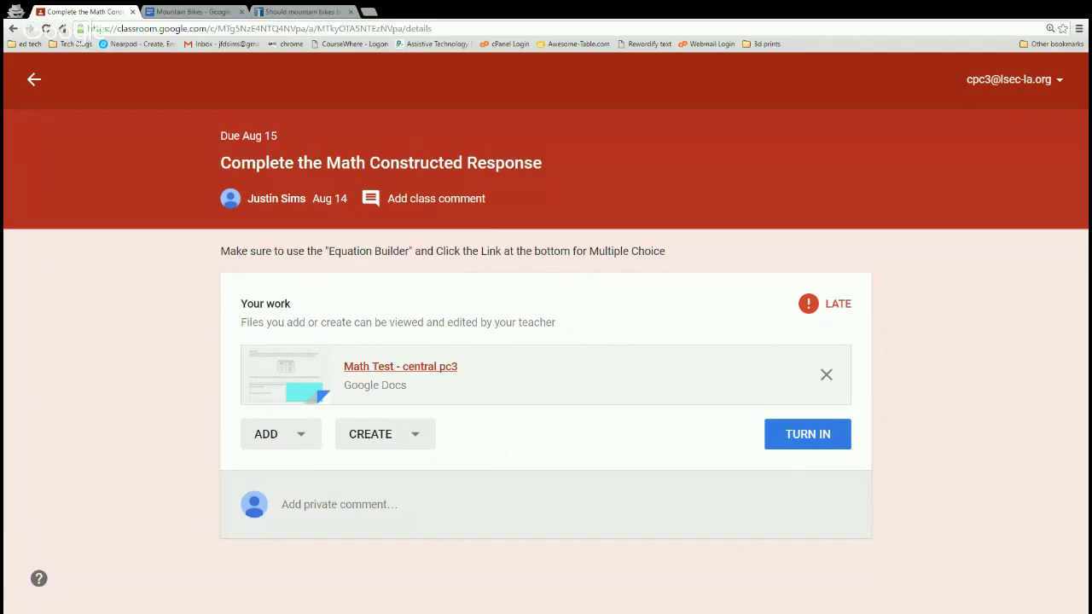
Open the Math Test - central pc3 attachment in Google Docs.
left_click(412, 386)
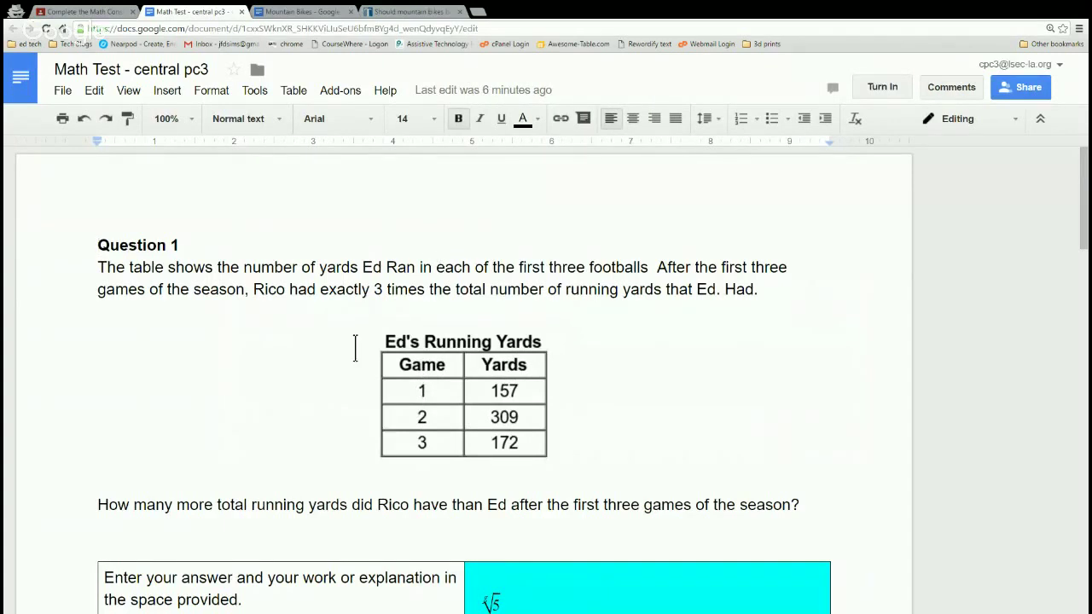
Delete the existing root equation from the cyan answer cell of Question 1.
scroll(391, 316, "down", 1)
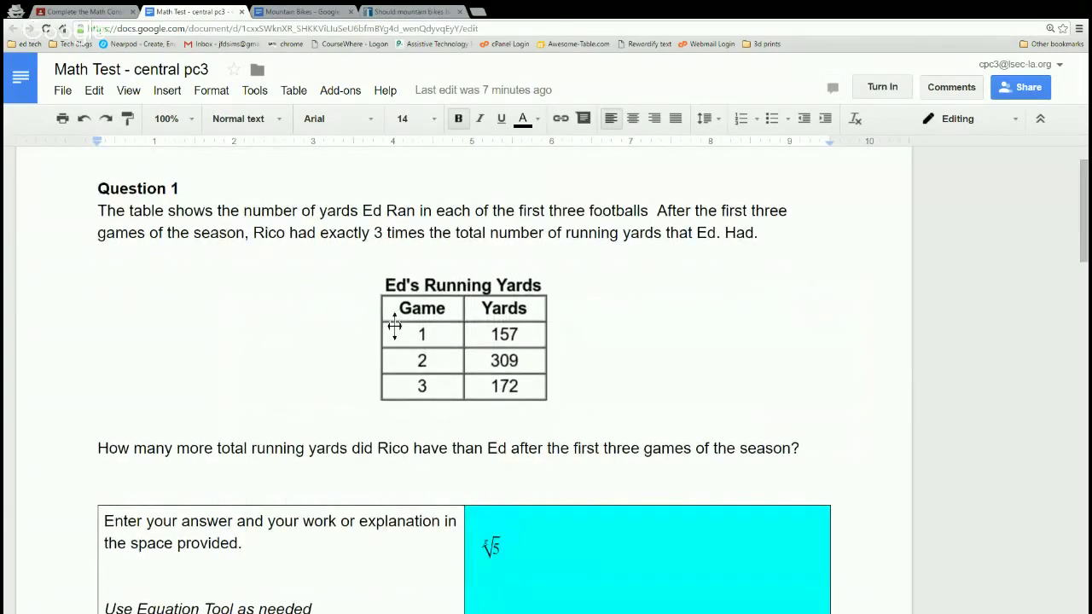
scroll(478, 392, "down", 2)
left_click(529, 436)
key("shift+Left")
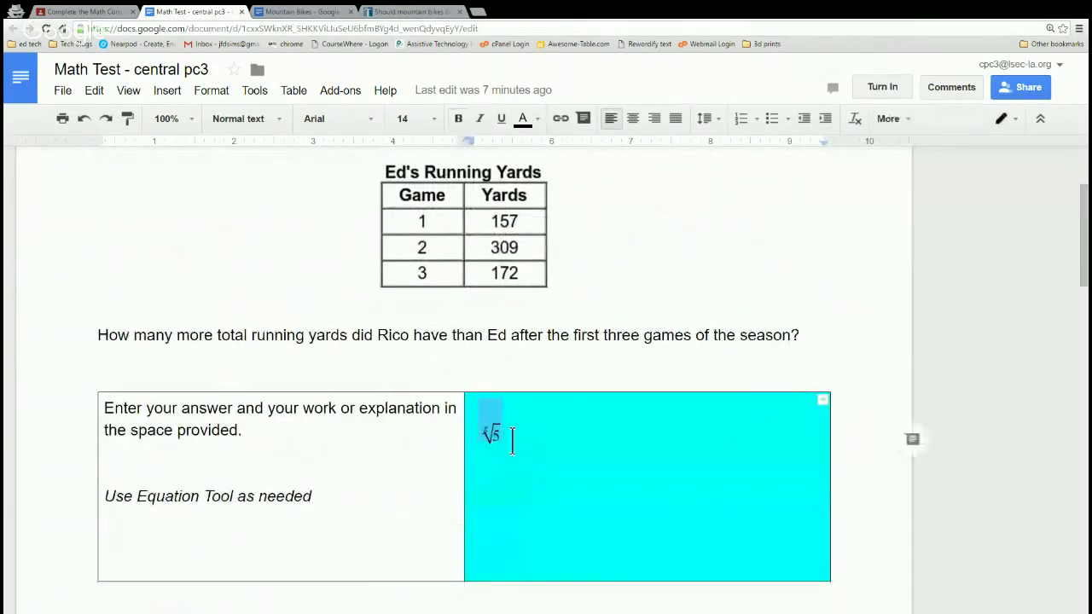
key("BackSpace")
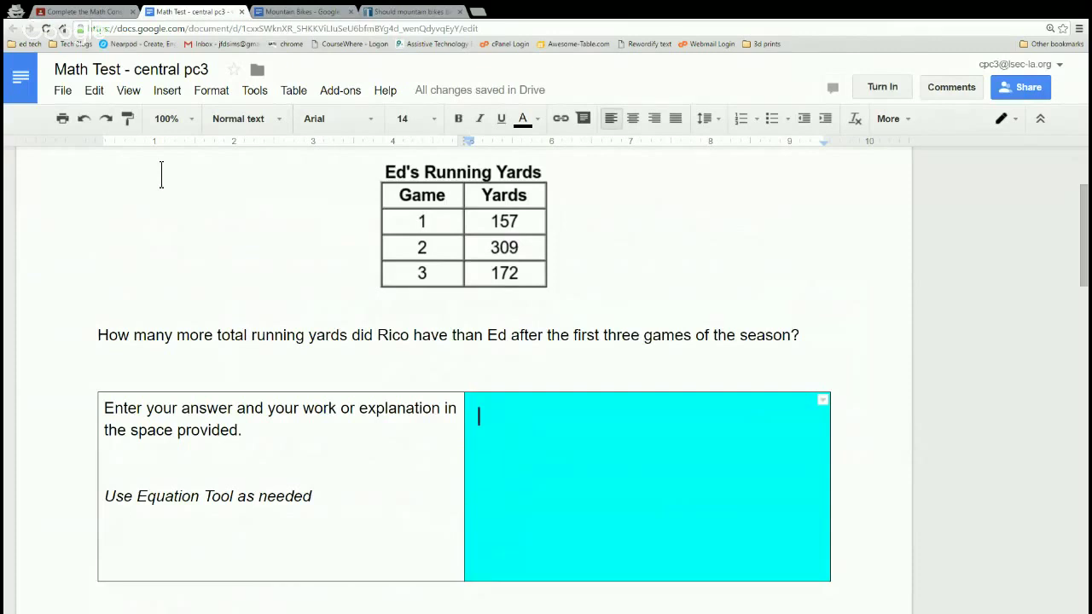
Insert a new equation with an nth-root symbol containing 5 in the answer cell.
left_click(167, 90)
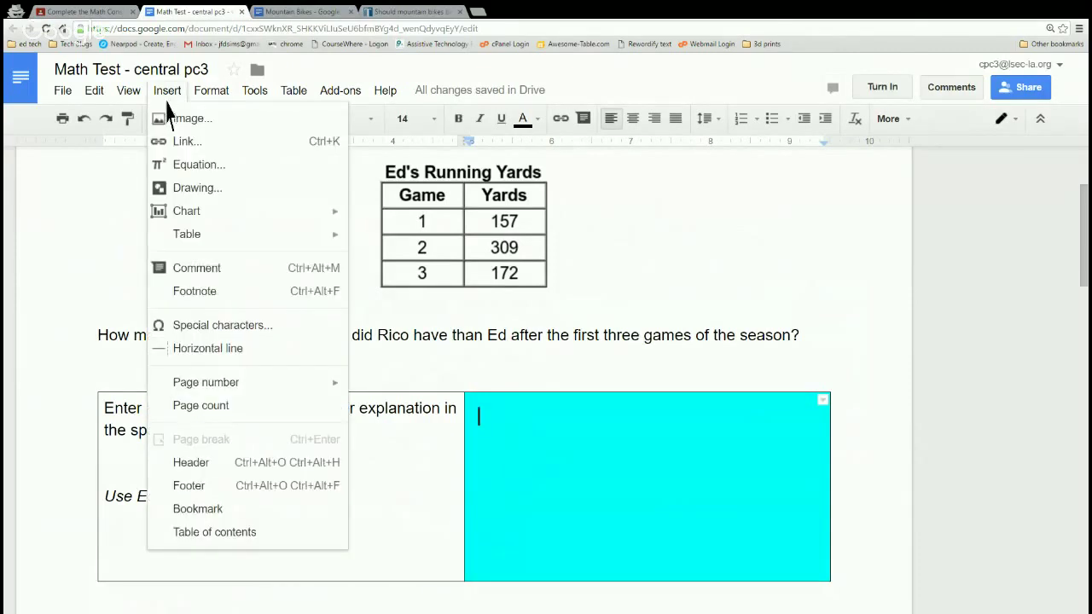
left_click(205, 176)
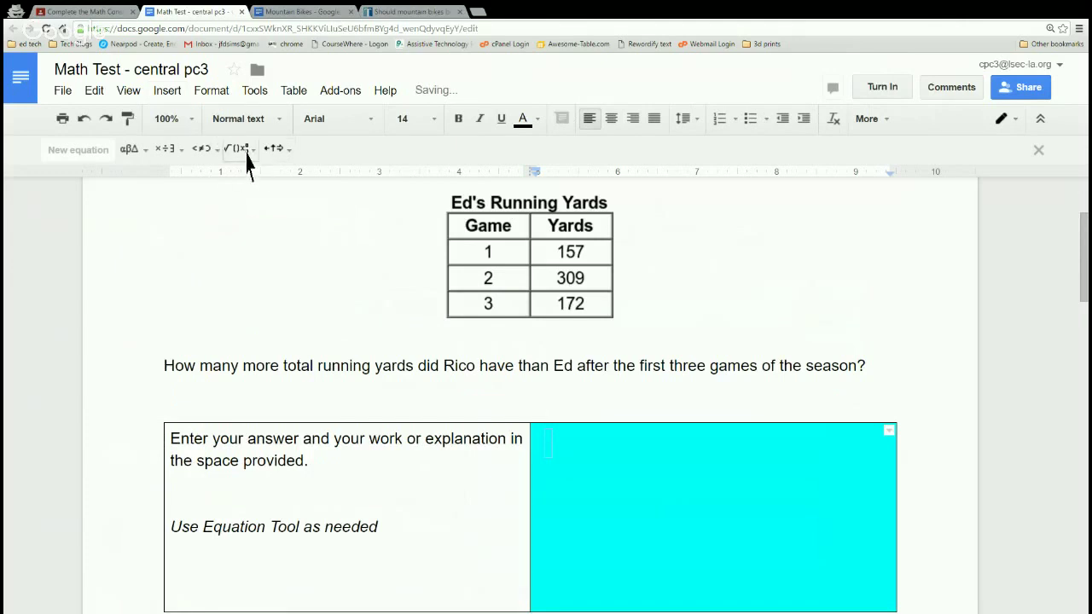
left_click(243, 150)
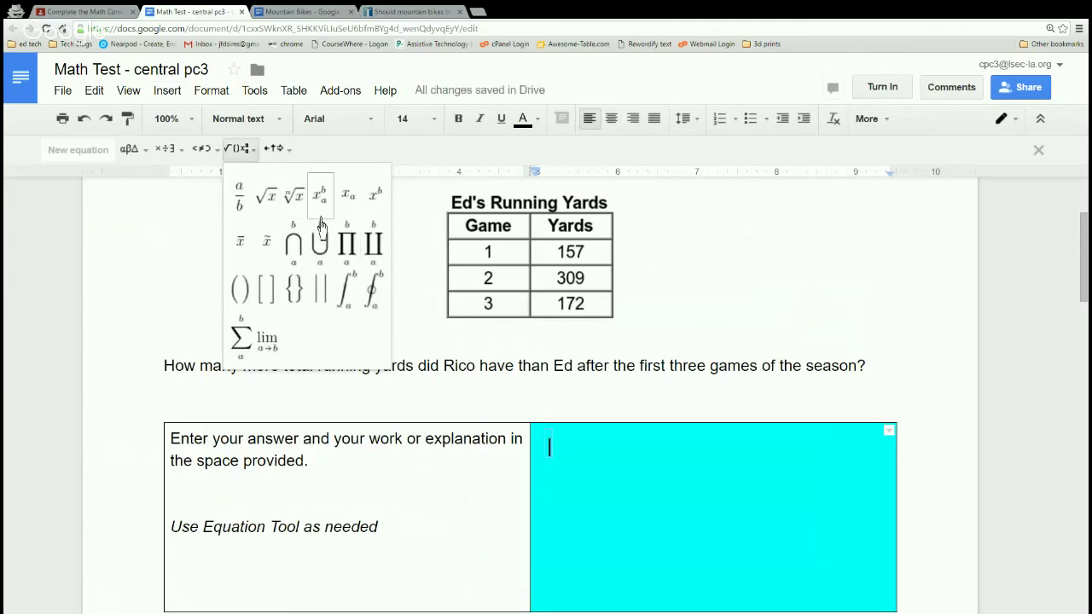
left_click(294, 196)
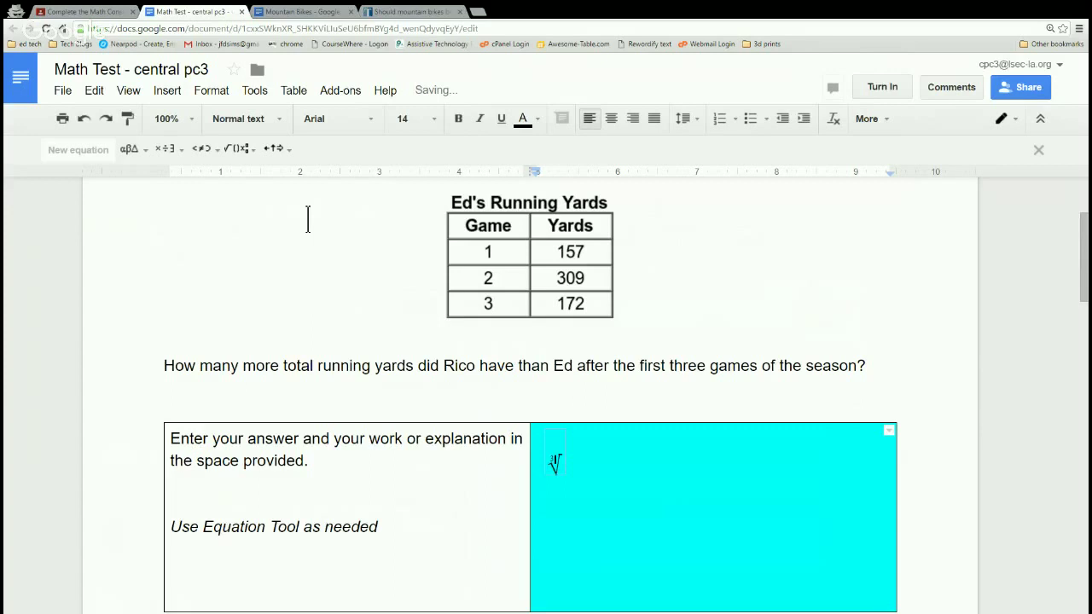
type("5")
left_click(644, 465)
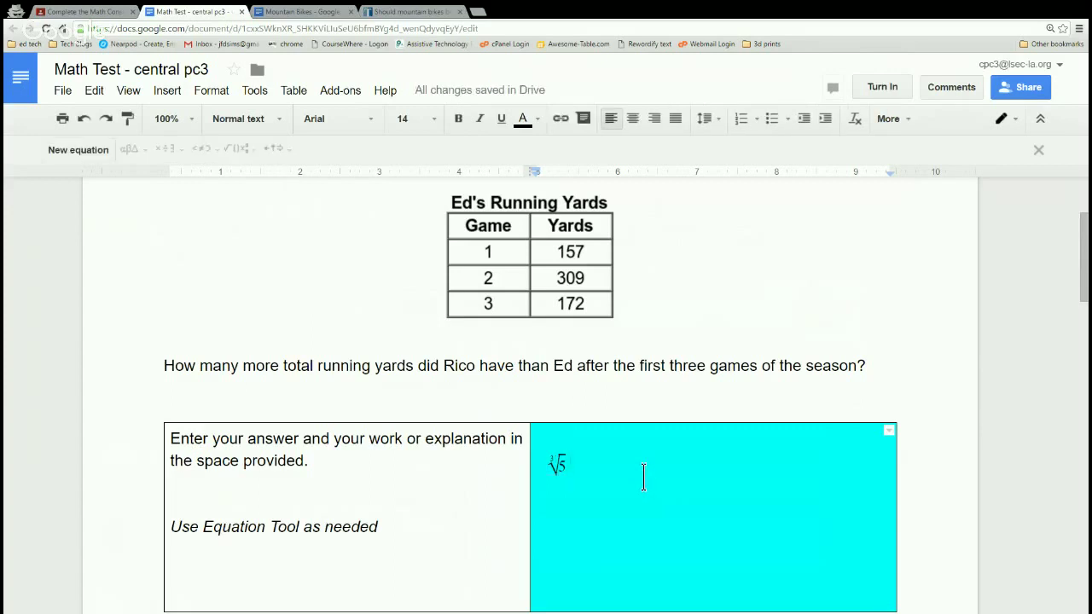
Glance at the formatting options, then scroll up and down to review the test pages.
left_click(226, 97)
mouse_move(176, 100)
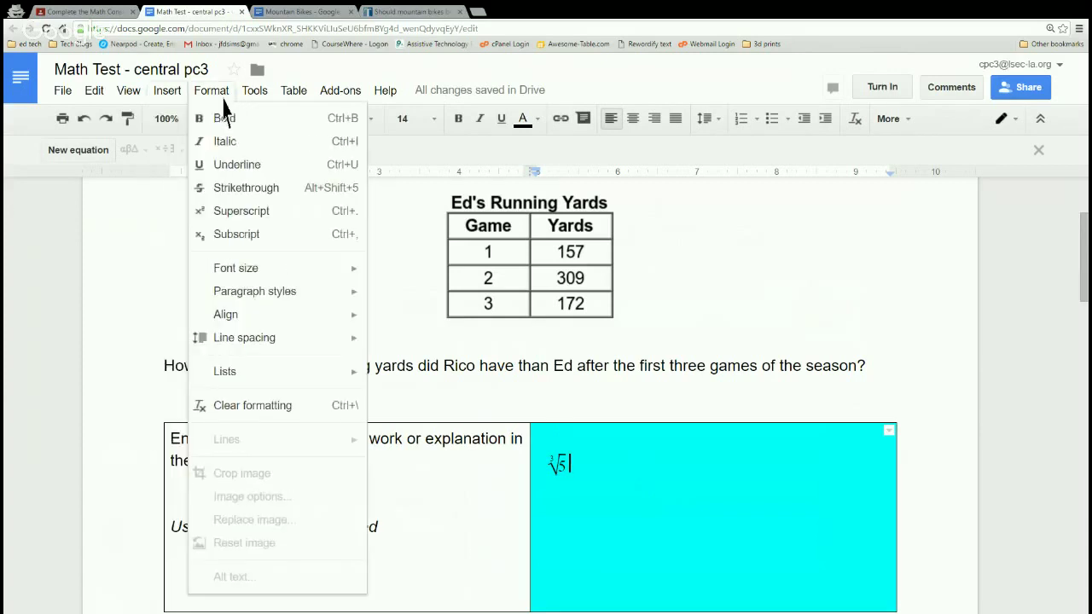
mouse_move(252, 98)
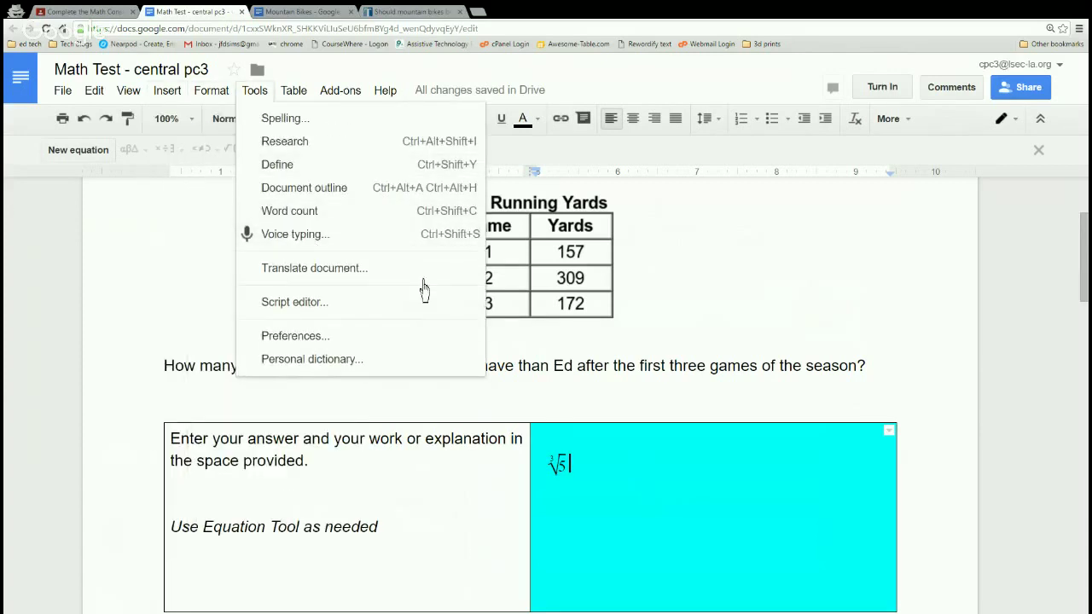
left_click(691, 394)
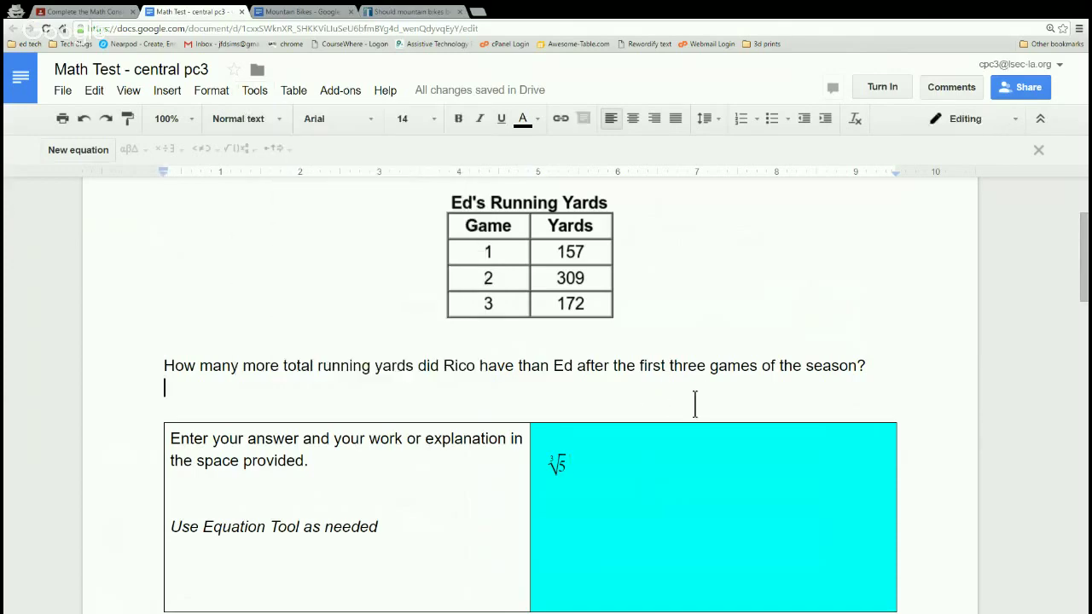
scroll(689, 418, "down", 5)
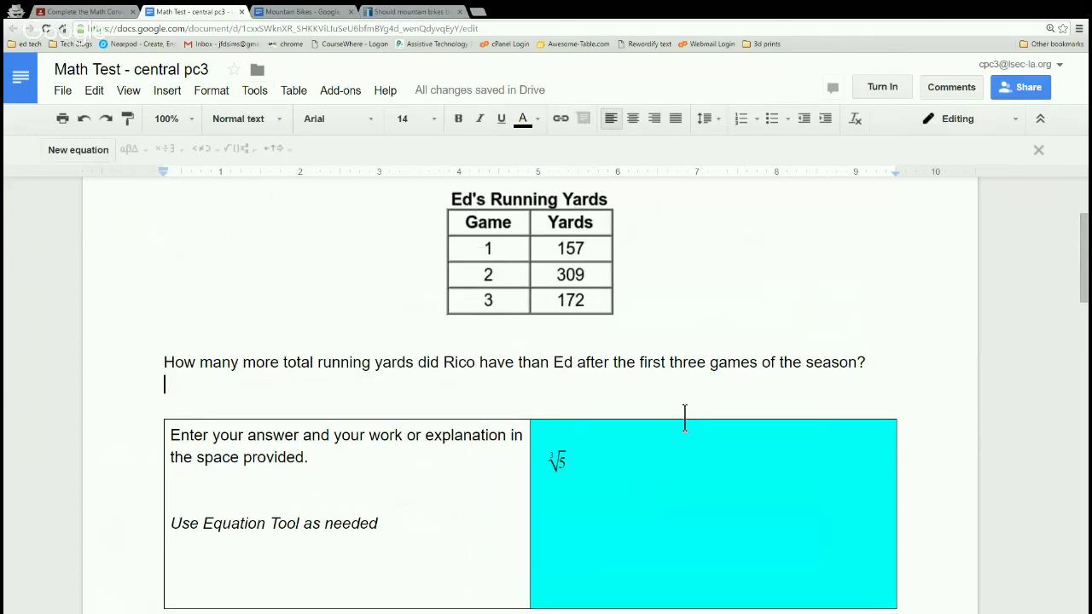
scroll(625, 422, "down", 10)
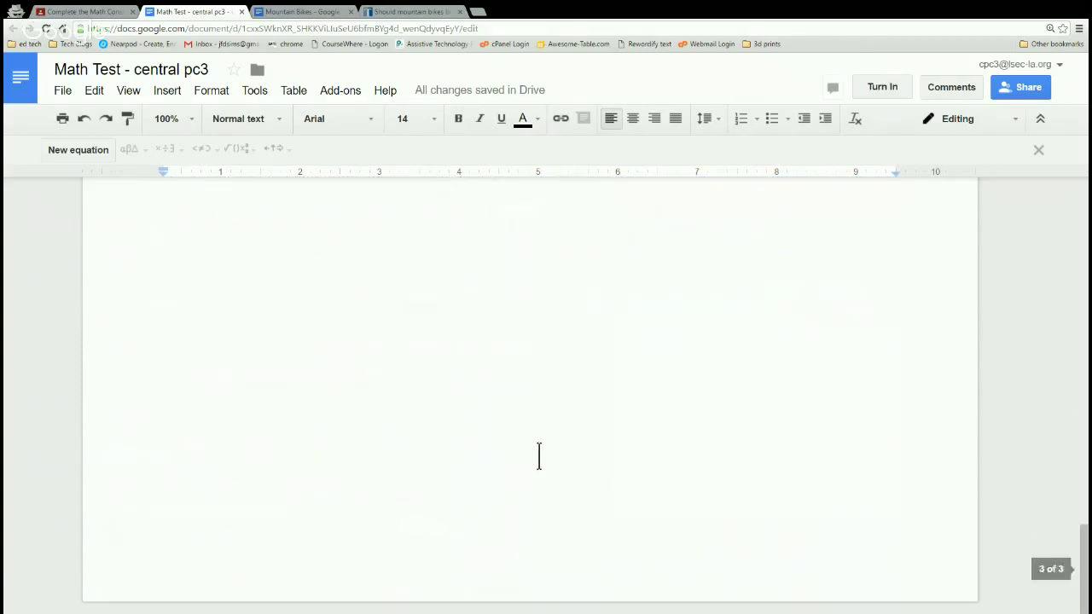
scroll(538, 456, "up", 5)
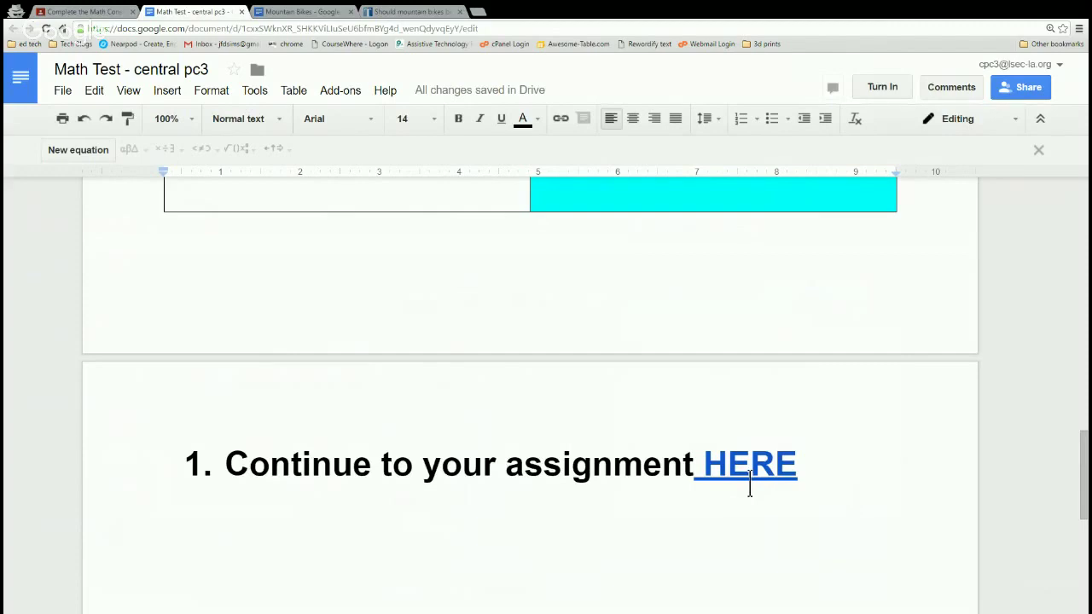
scroll(551, 426, "up", 4)
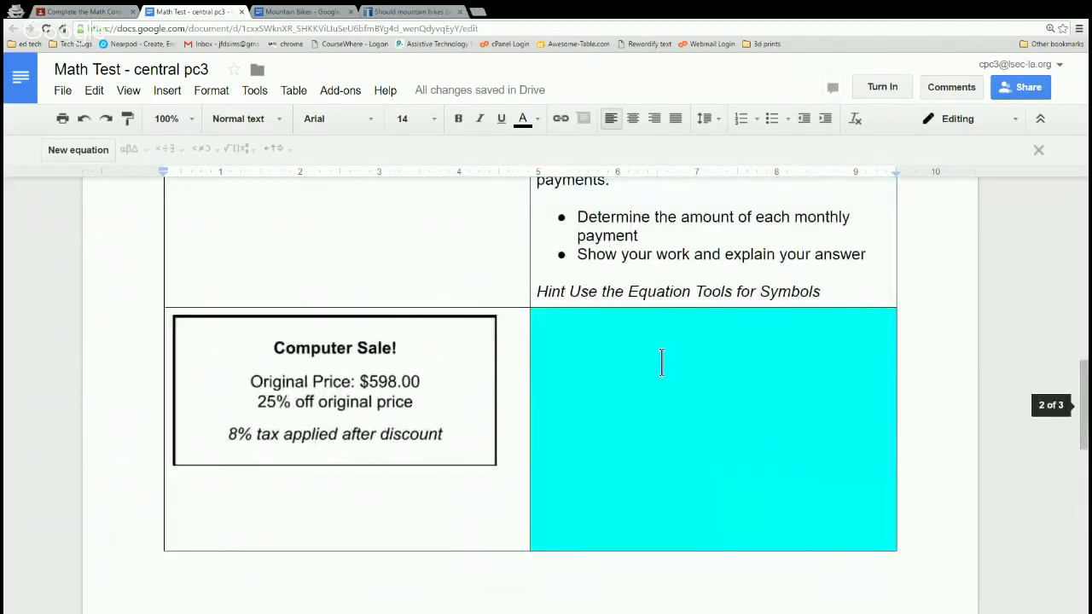
scroll(657, 375, "up", 1)
scroll(650, 386, "up", 10)
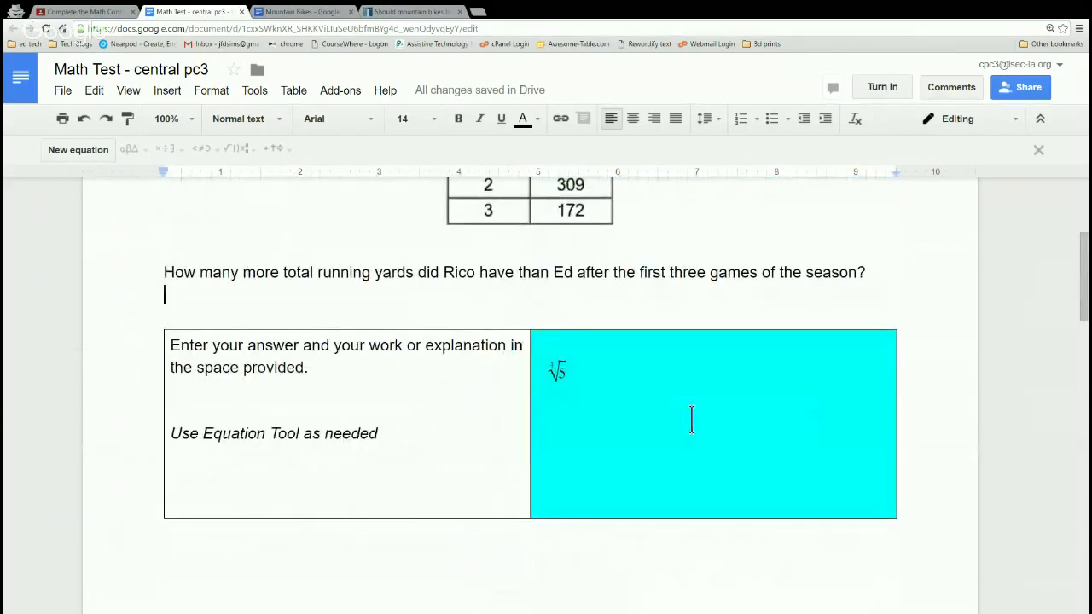
scroll(659, 413, "down", 5)
scroll(648, 473, "down", 6)
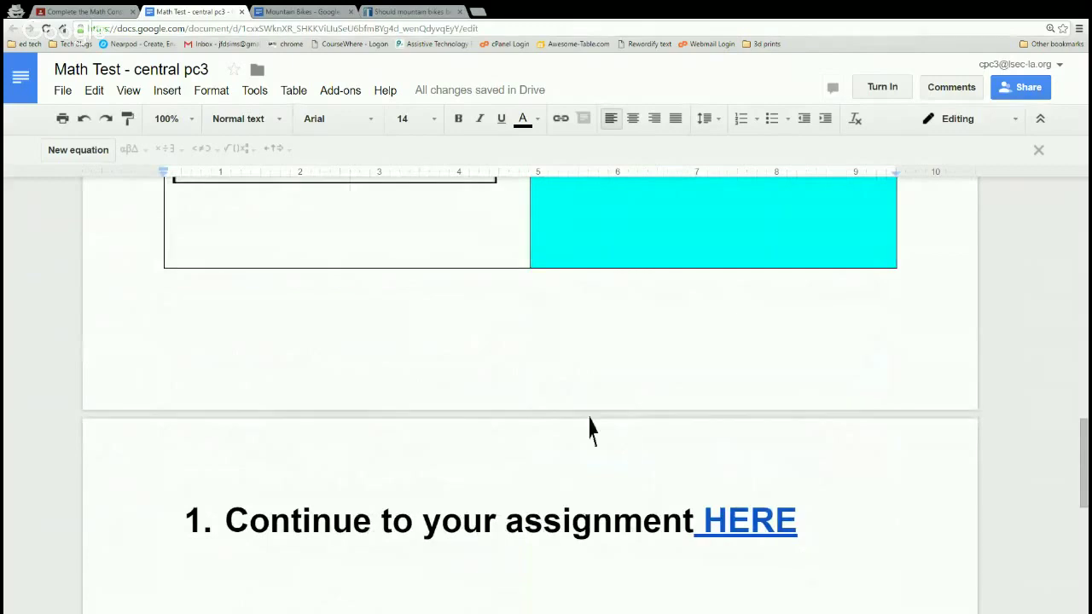
scroll(415, 341, "up", 10)
scroll(411, 350, "up", 3)
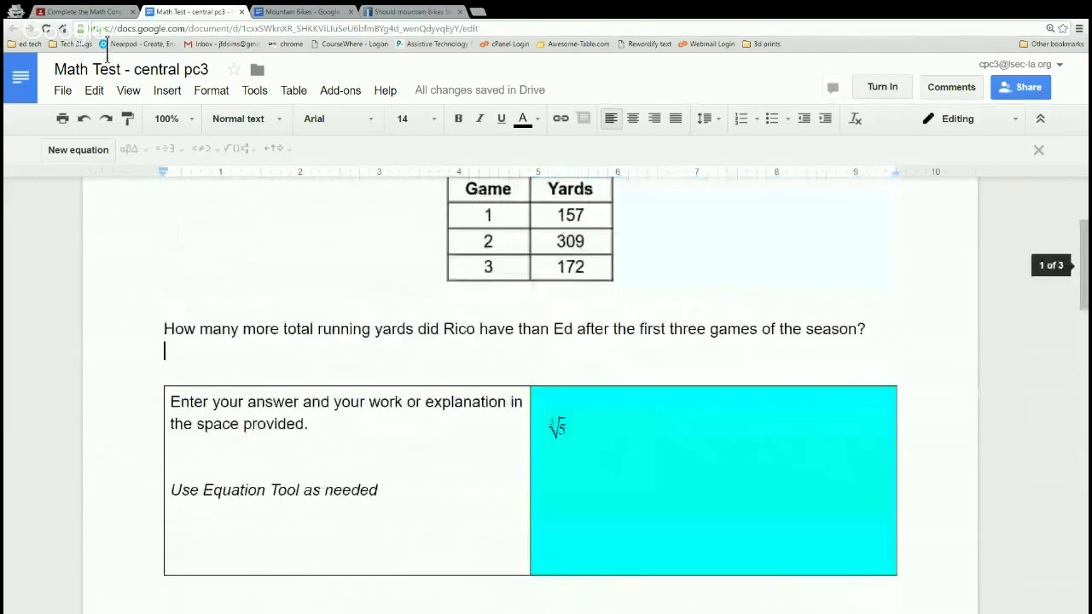
Close the extra tabs and reopen the Math Test document from the assignment.
left_click(86, 11)
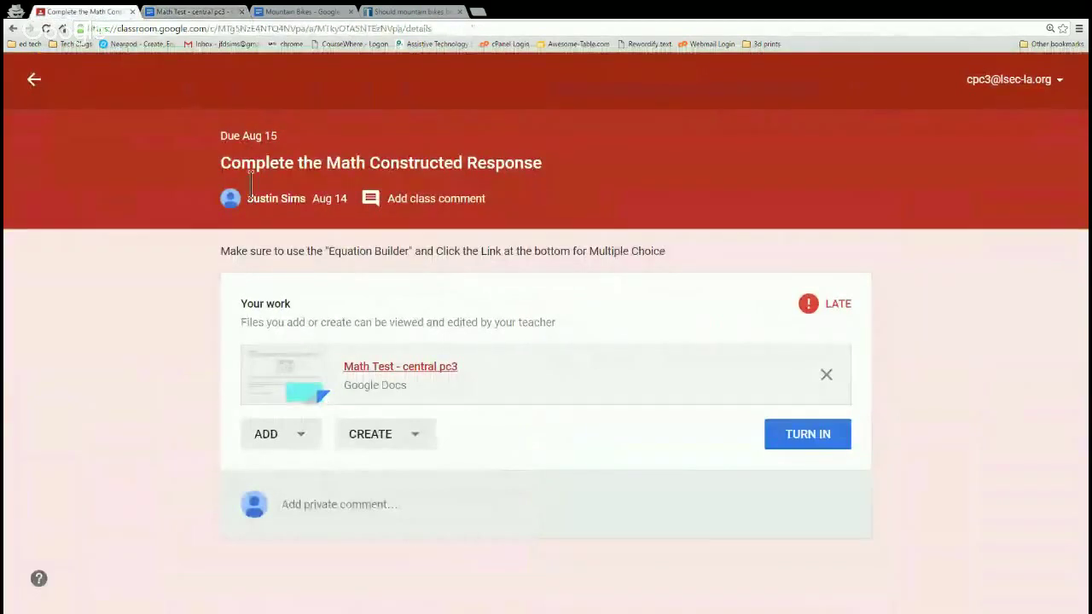
left_click(200, 13)
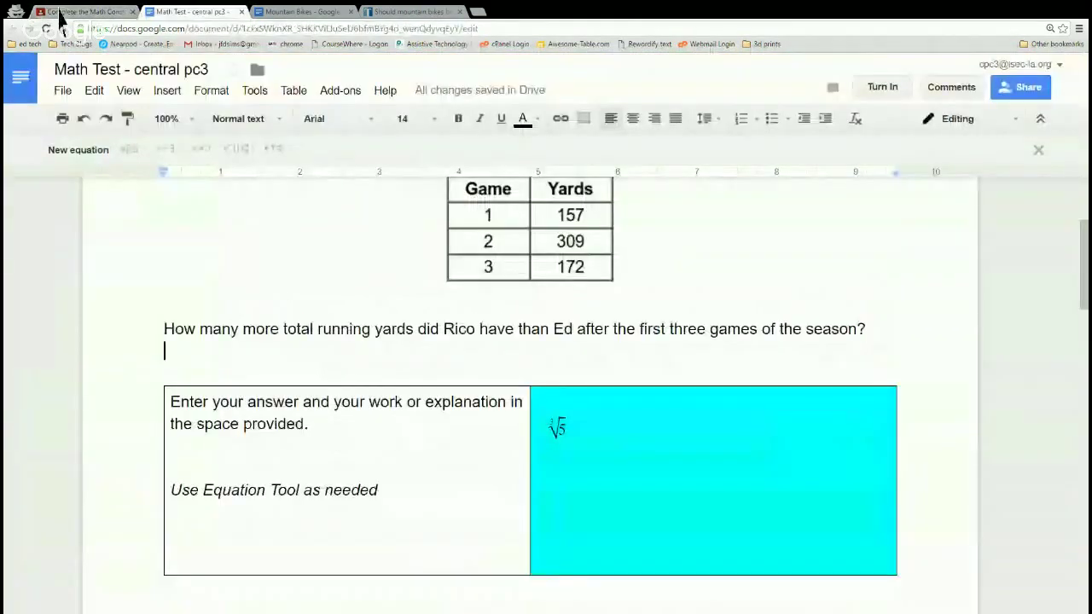
left_click(76, 12)
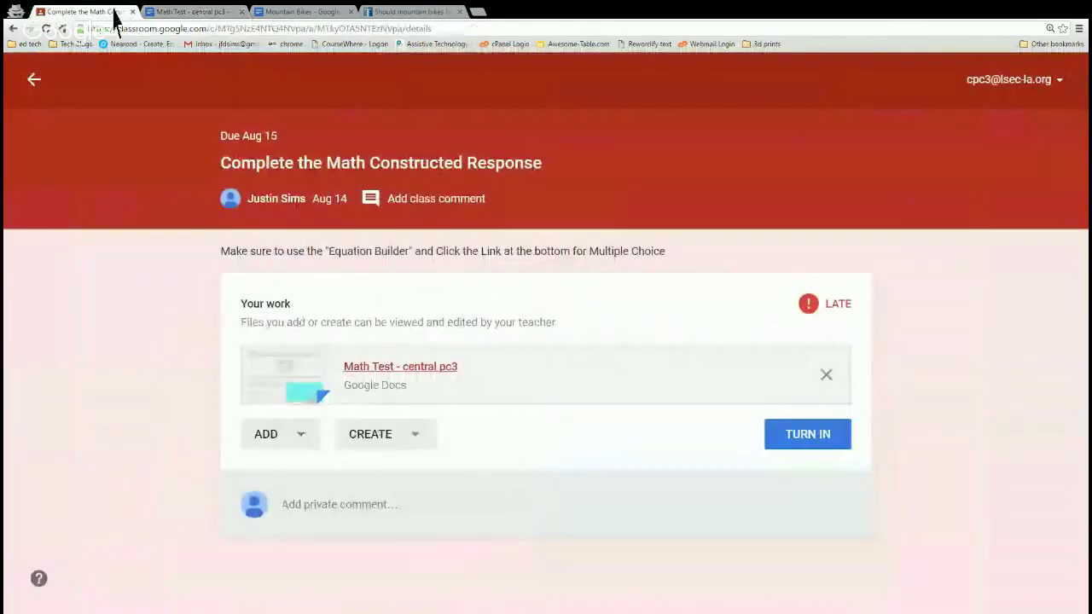
left_click(241, 12)
left_click(242, 12)
left_click(241, 12)
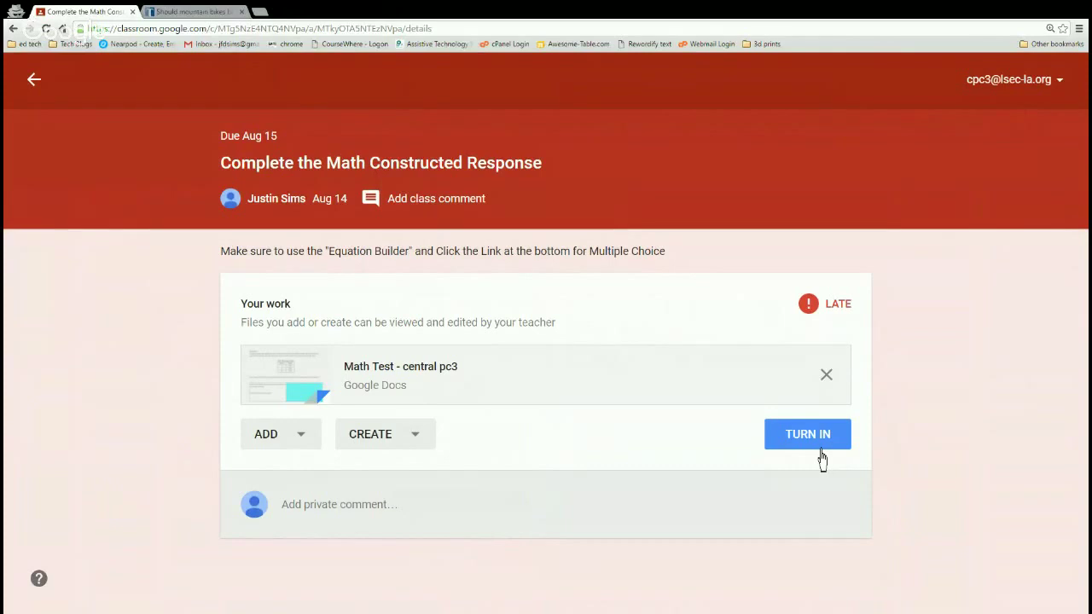
left_click(430, 393)
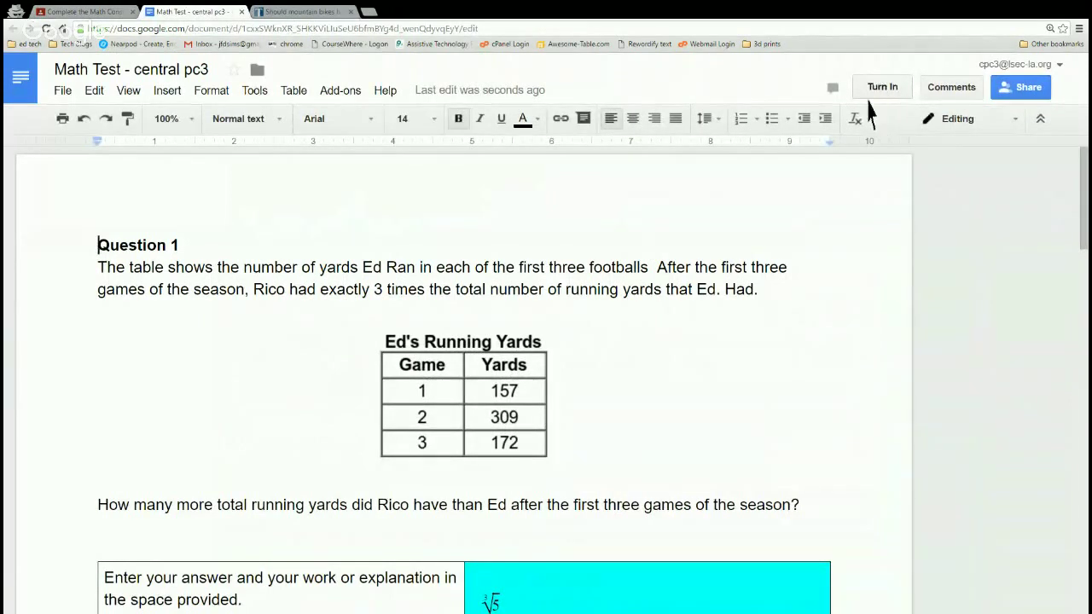
Turn in the Math Test work and confirm, so the assignment shows Done Late.
left_click(880, 94)
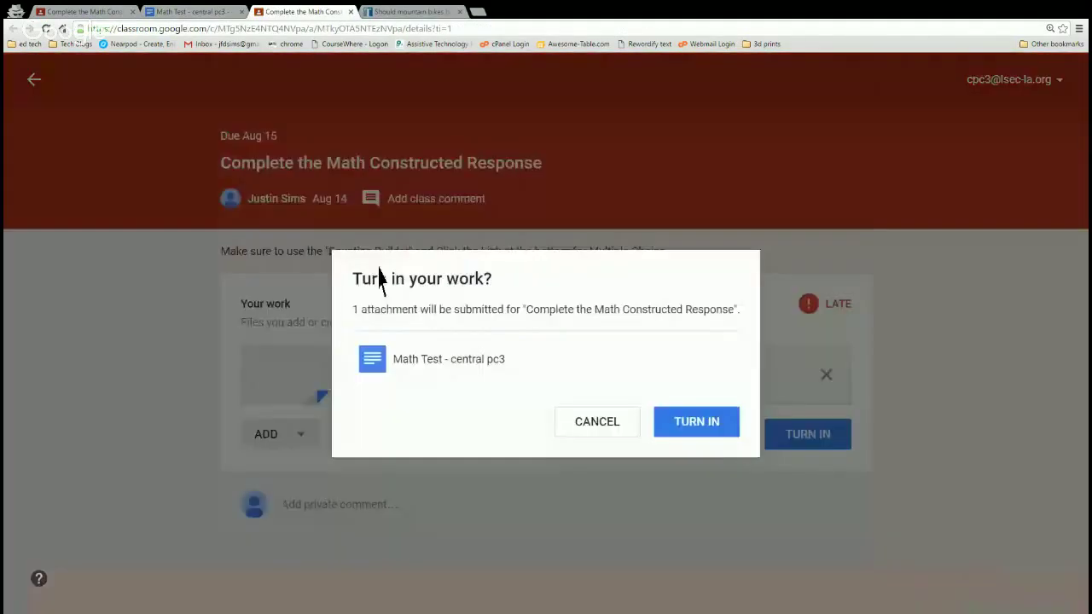
left_click(695, 422)
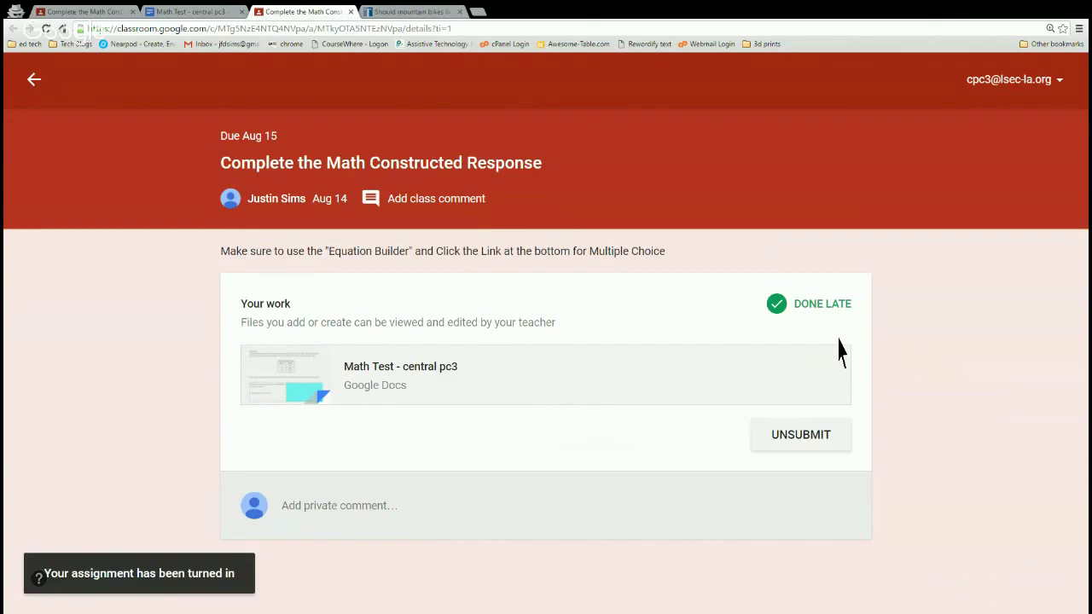
left_click(170, 12)
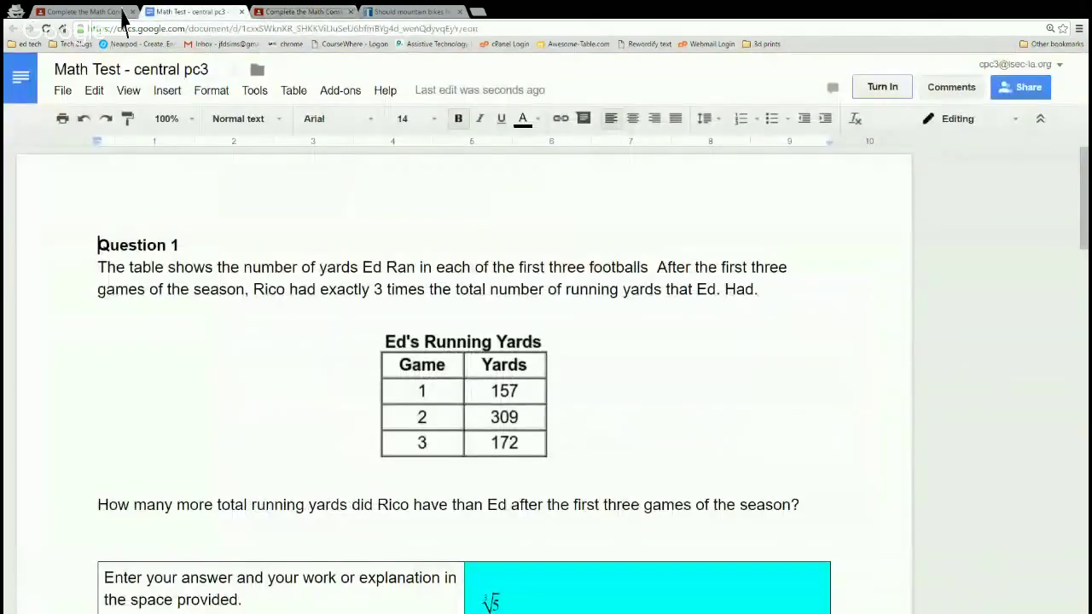
left_click(86, 12)
Return to the class stream and open the Math Sample form from Math Midterm.
left_click(34, 79)
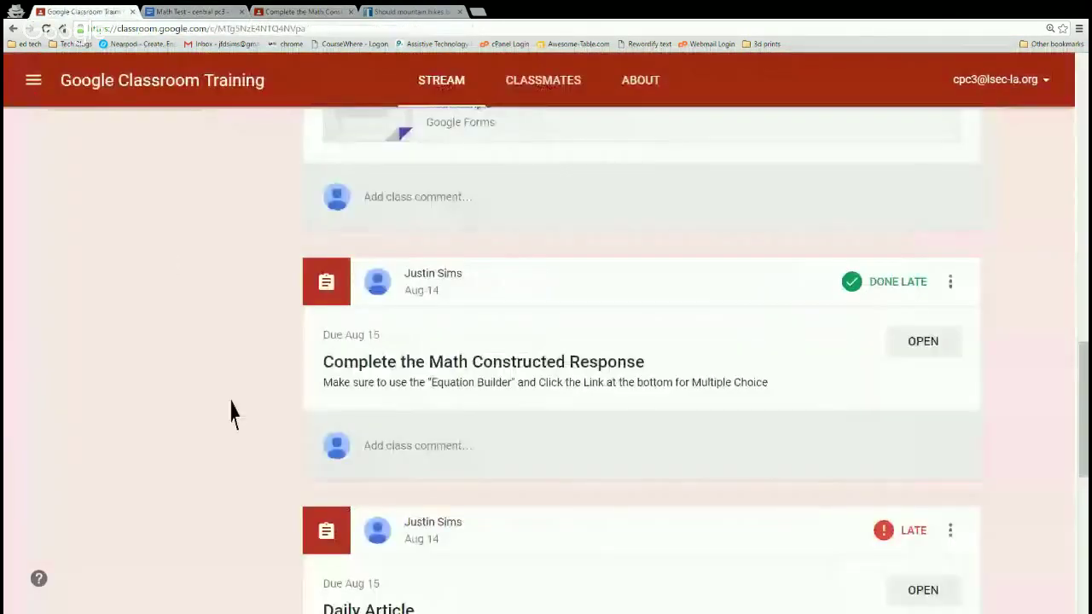
scroll(239, 429, "up", 3)
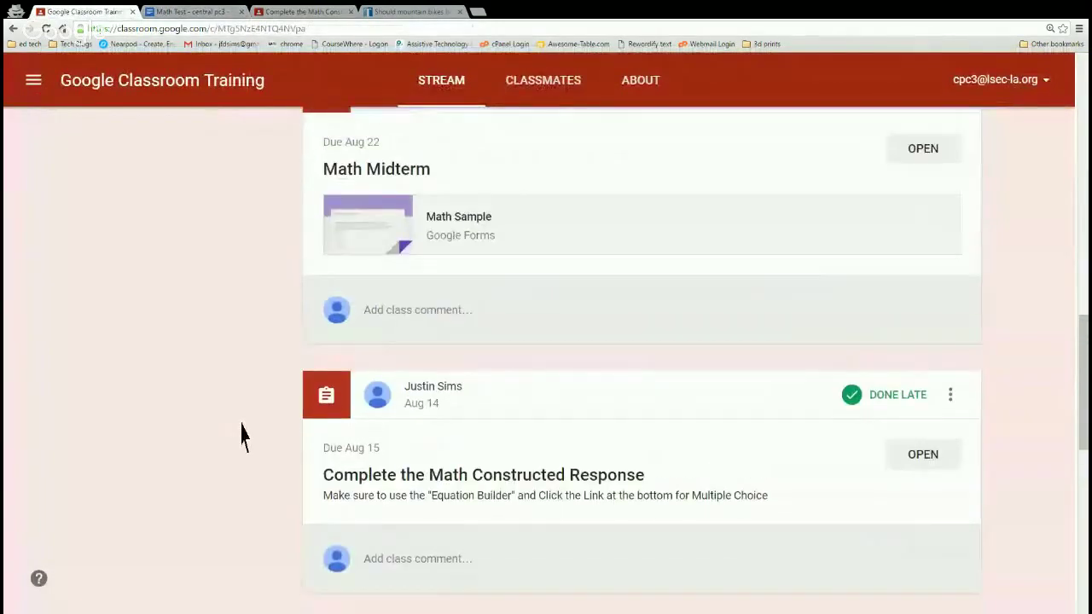
scroll(241, 434, "up", 2)
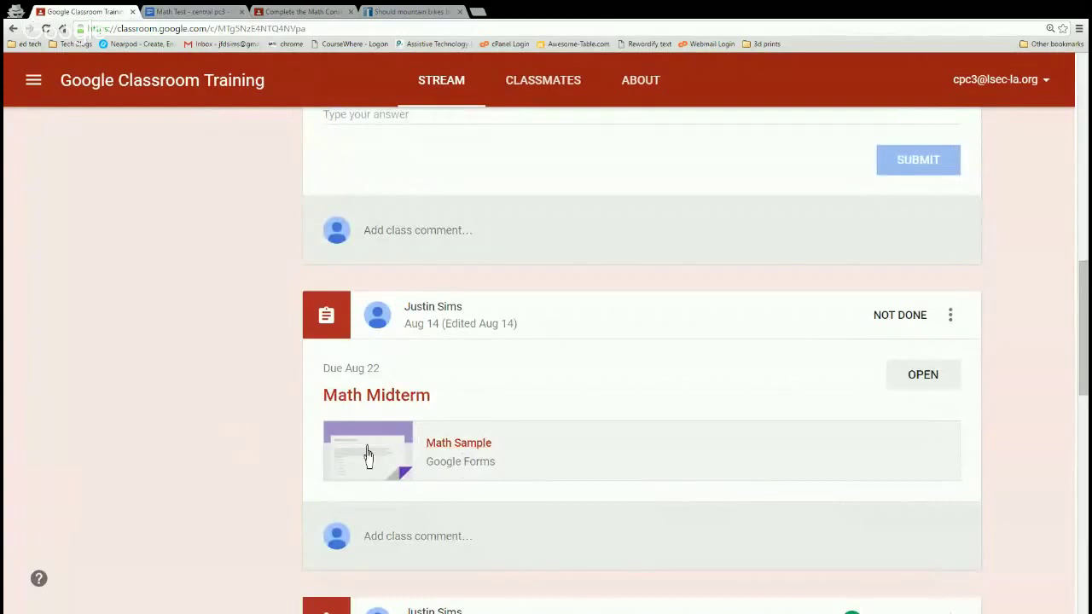
left_click(471, 467)
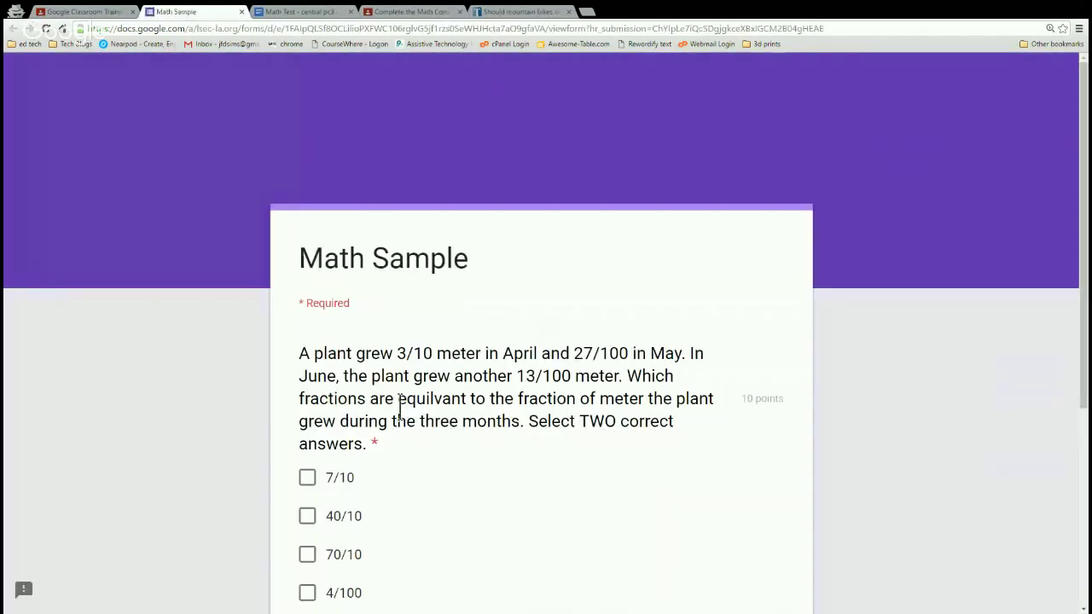
Mark 7/10 and 70/10 as the fractions, then answer False for 6.46 = 6.460.
scroll(400, 408, "down", 2)
left_click(307, 310)
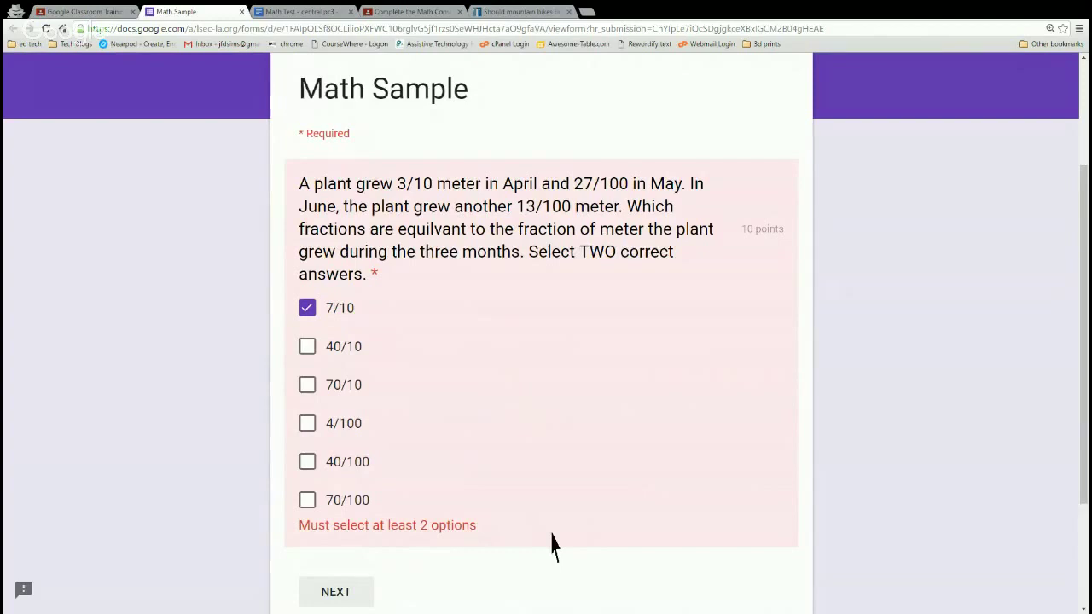
left_click(309, 386)
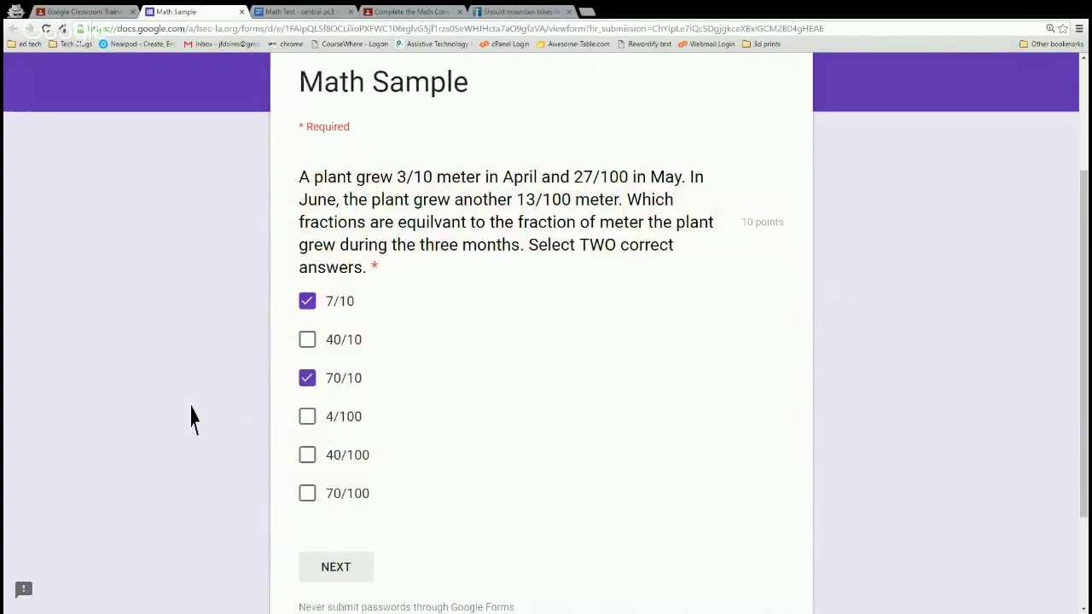
scroll(192, 417, "down", 2)
left_click(361, 472)
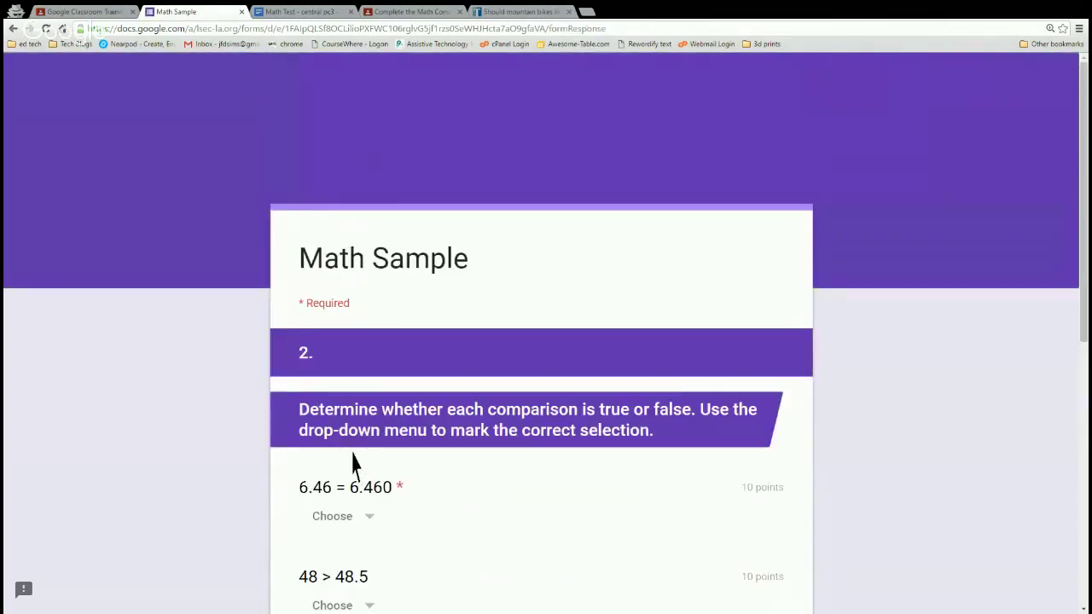
scroll(352, 465, "down", 2)
left_click(358, 363)
left_click(338, 445)
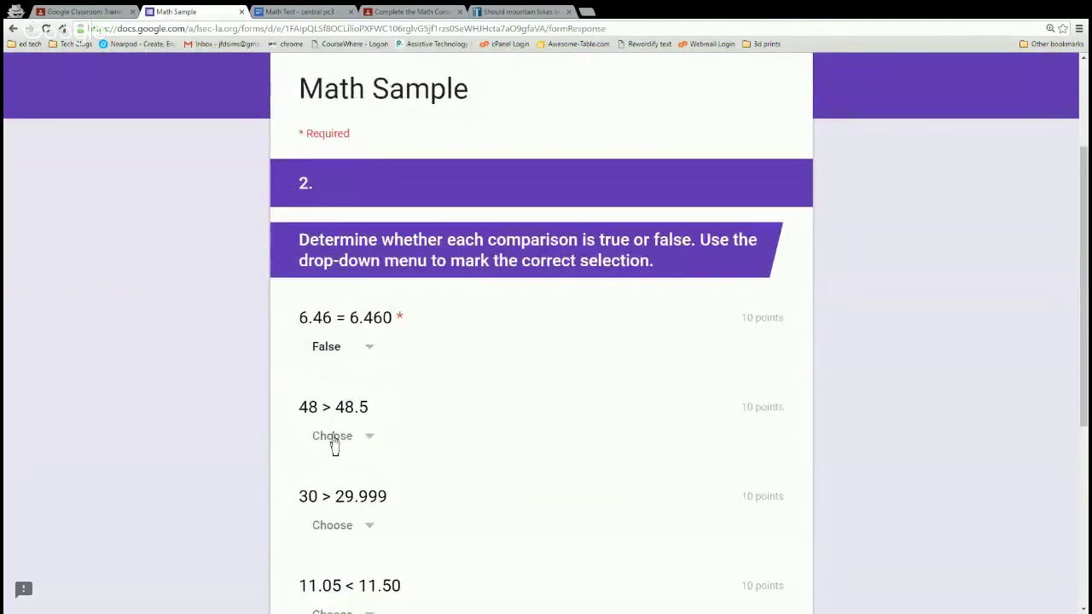
scroll(335, 443, "down", 5)
left_click(424, 433)
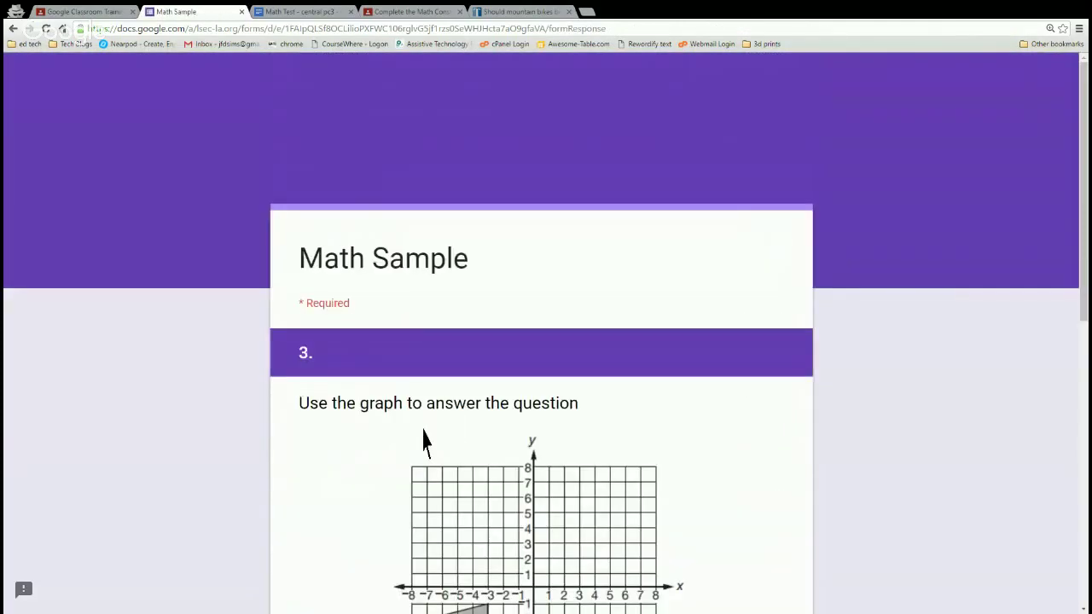
Choose the third transformation answer and rectangle D, then submit the quiz.
scroll(424, 446, "down", 6)
left_click(308, 350)
left_click(429, 483)
scroll(405, 475, "down", 2)
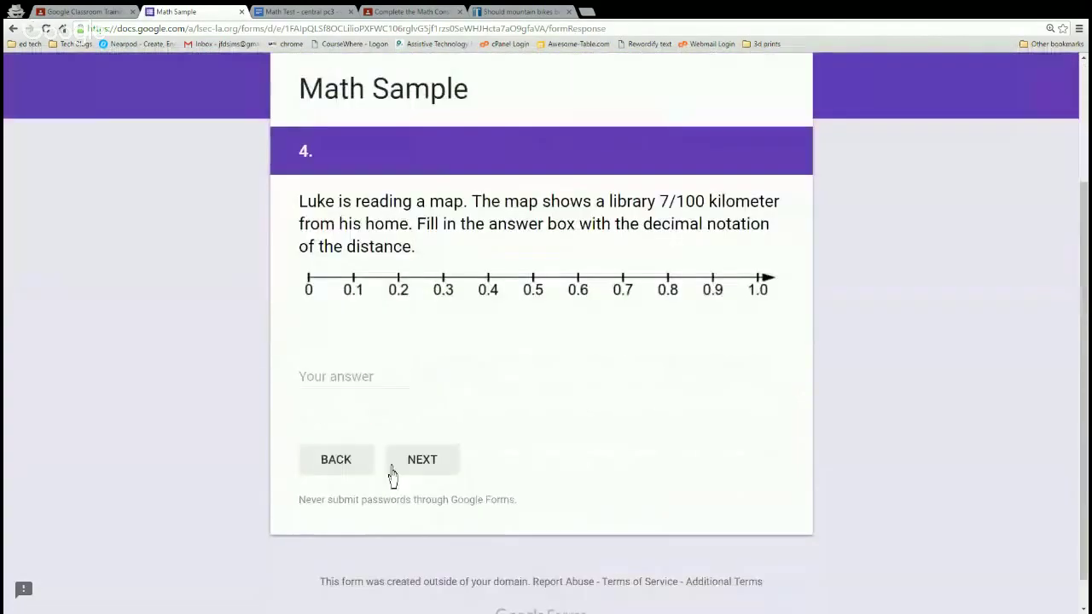
left_click(442, 474)
scroll(418, 474, "down", 4)
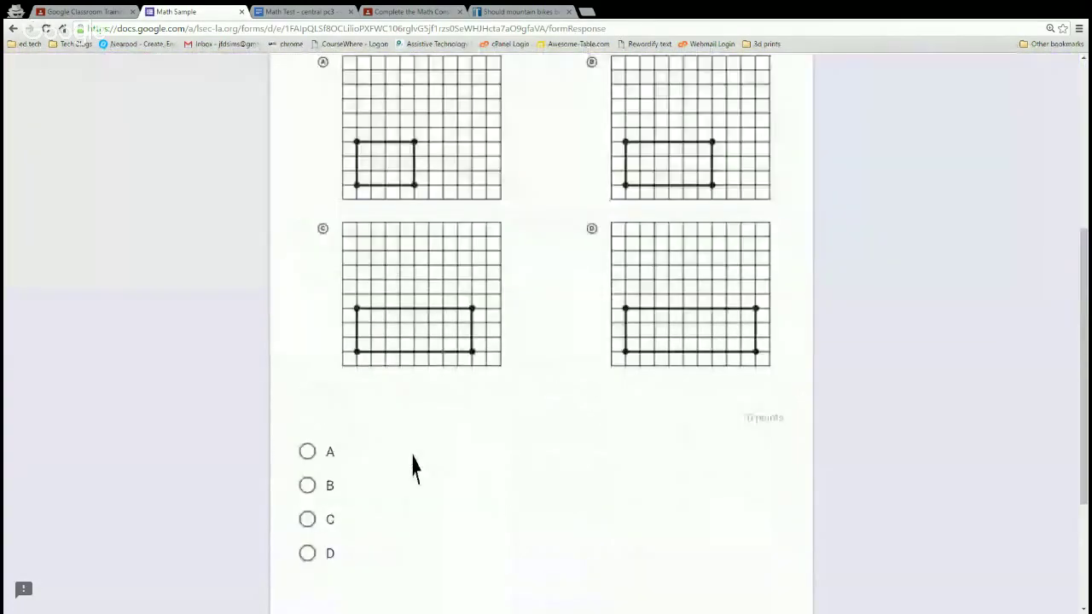
scroll(412, 468, "down", 1)
left_click(309, 442)
left_click(418, 530)
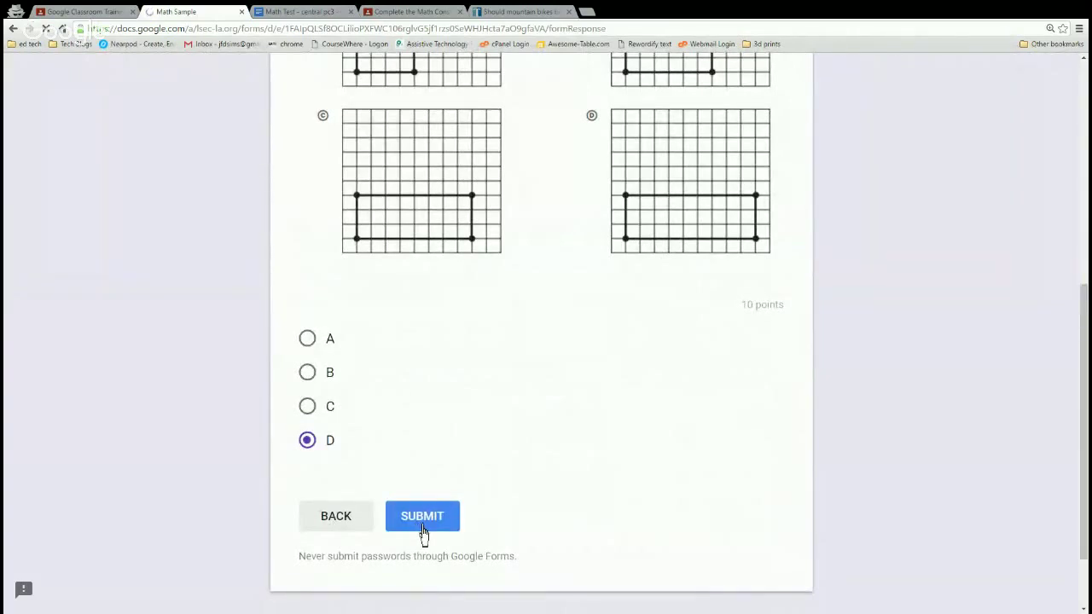
Close the Math Test, Math Constructed Response and mountain bikes article tabs.
left_click(349, 12)
left_click(348, 12)
left_click(349, 12)
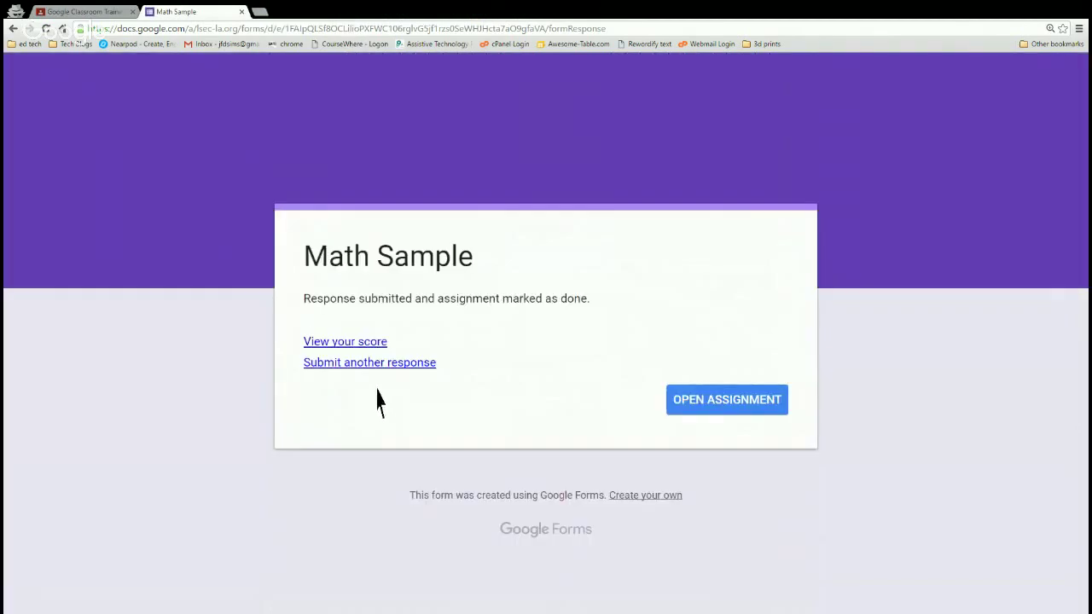
left_click(357, 345)
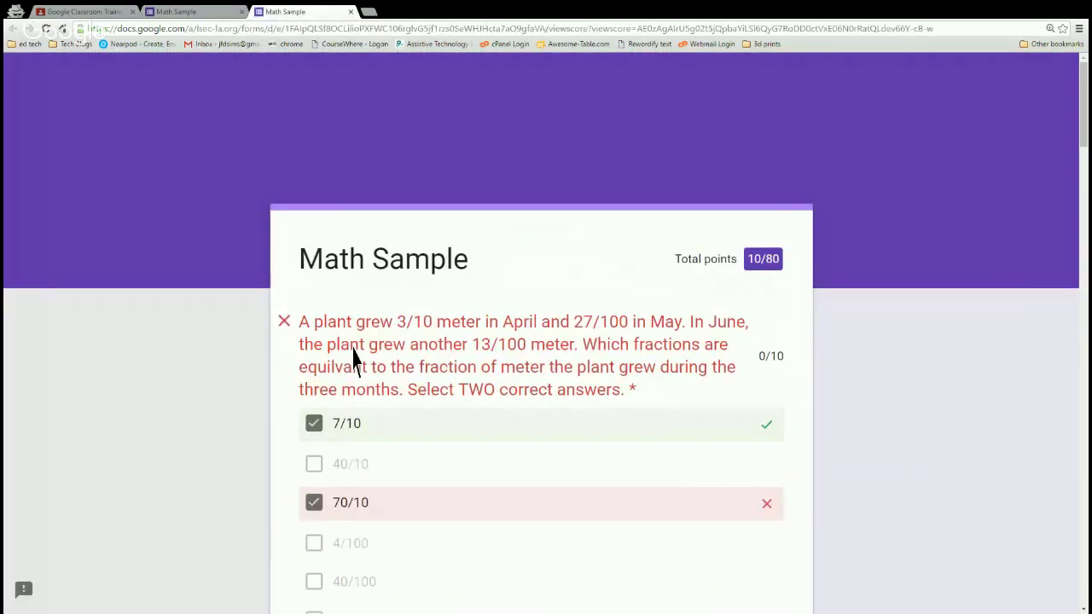
scroll(357, 358, "down", 3)
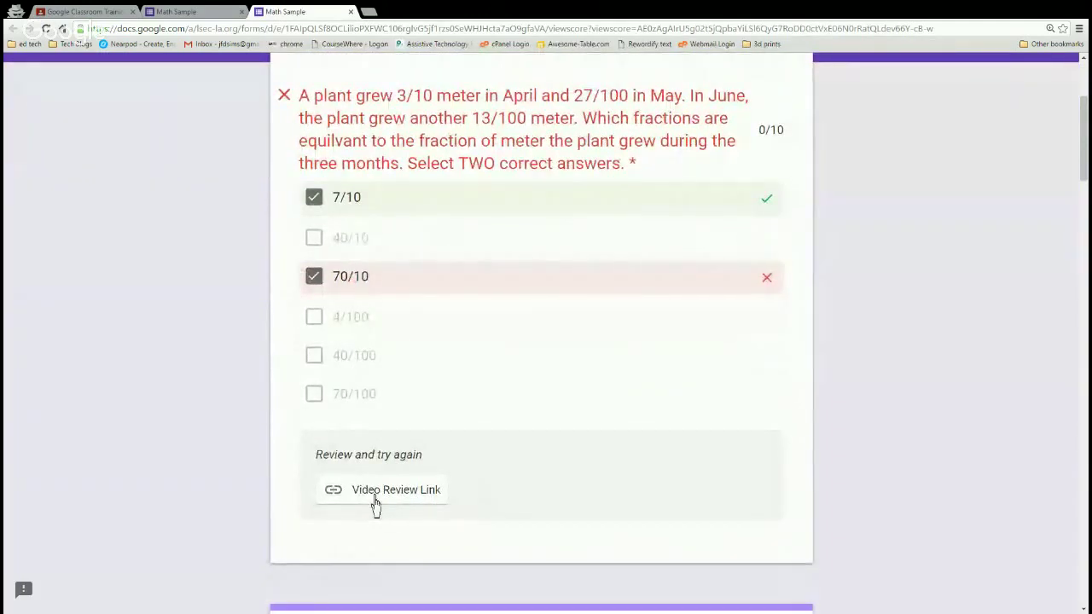
scroll(442, 512, "up", 1)
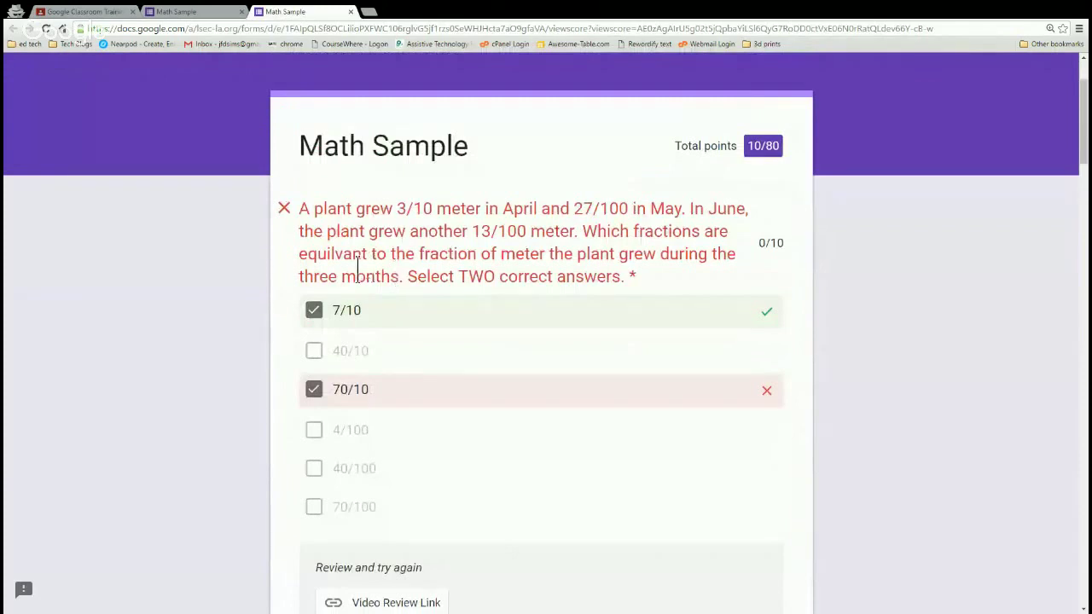
scroll(540, 385, "down", 1)
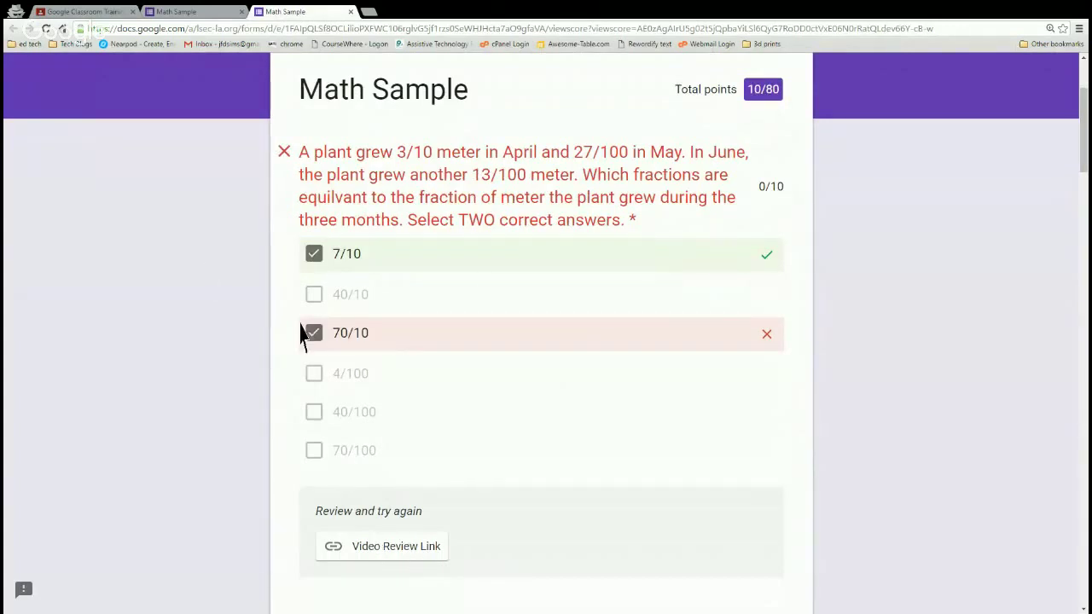
scroll(251, 370, "down", 8)
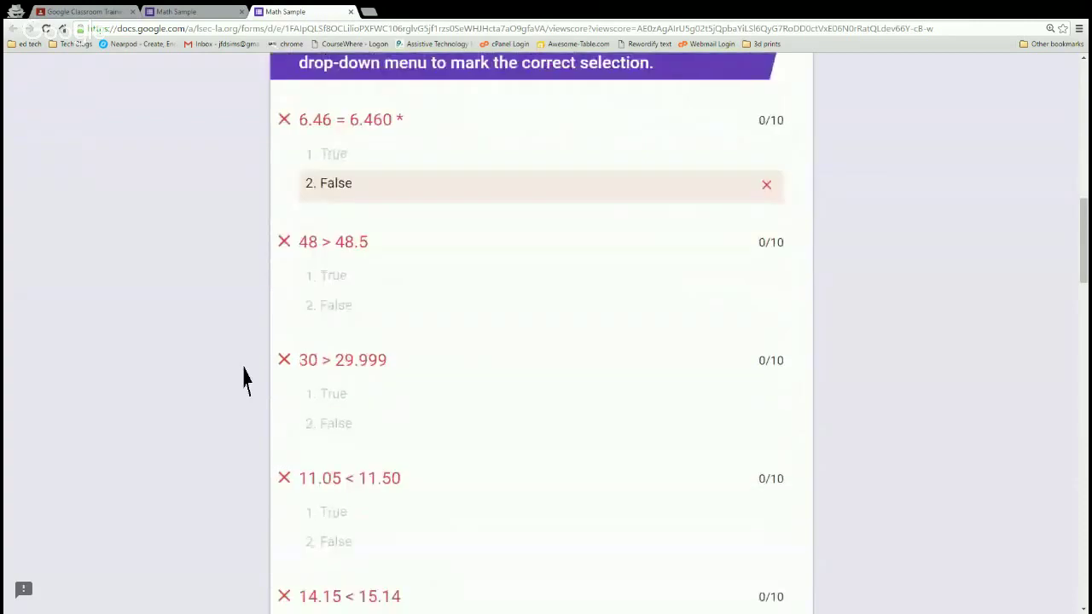
scroll(244, 379, "down", 2)
scroll(243, 379, "down", 3)
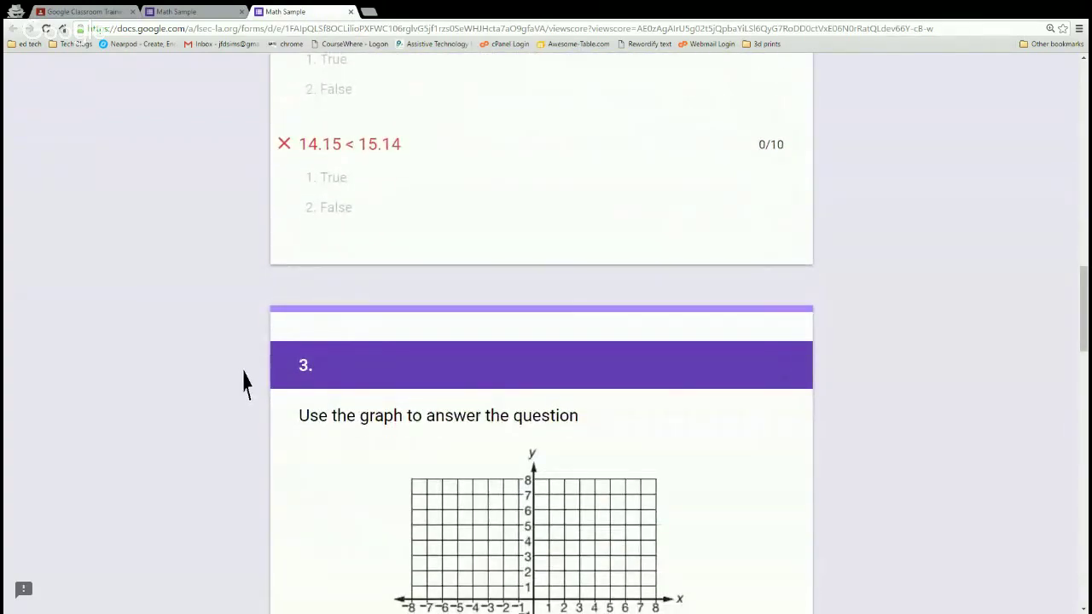
scroll(243, 383, "down", 1)
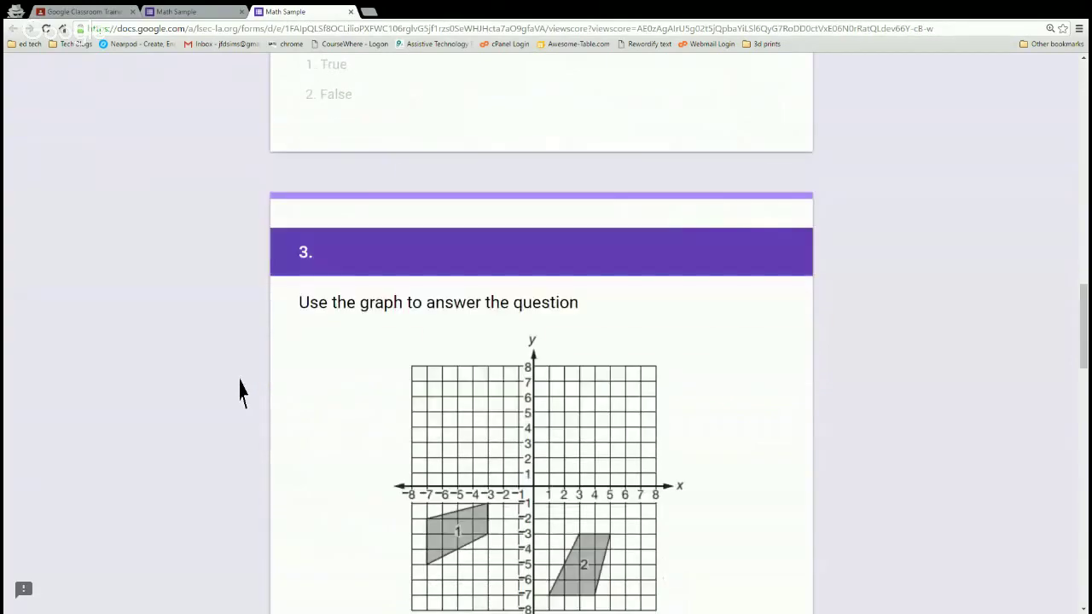
scroll(240, 390, "down", 5)
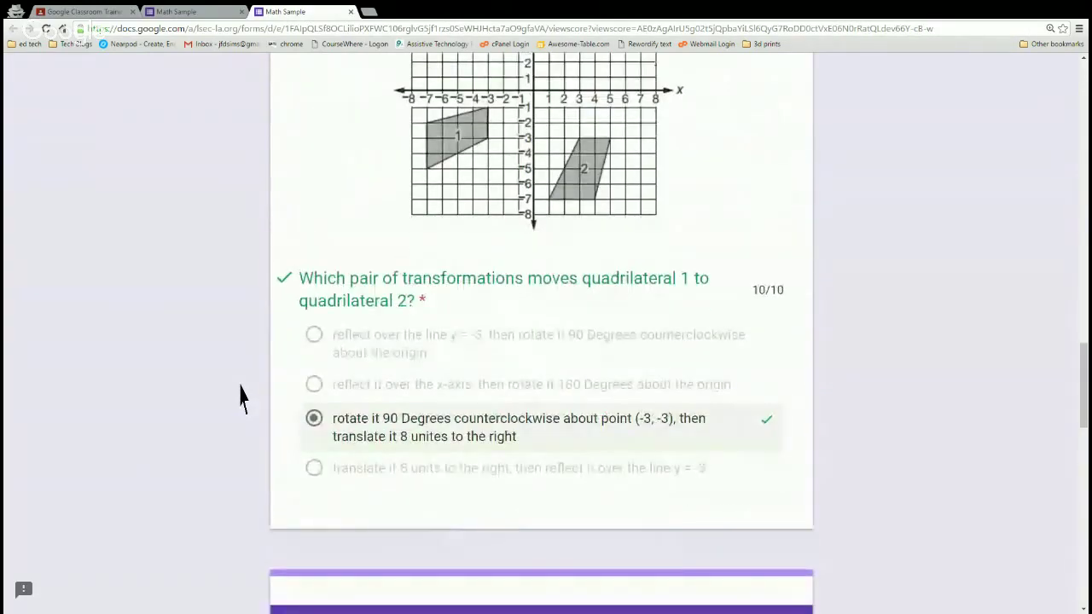
scroll(240, 395, "down", 3)
scroll(239, 395, "down", 5)
scroll(240, 395, "down", 4)
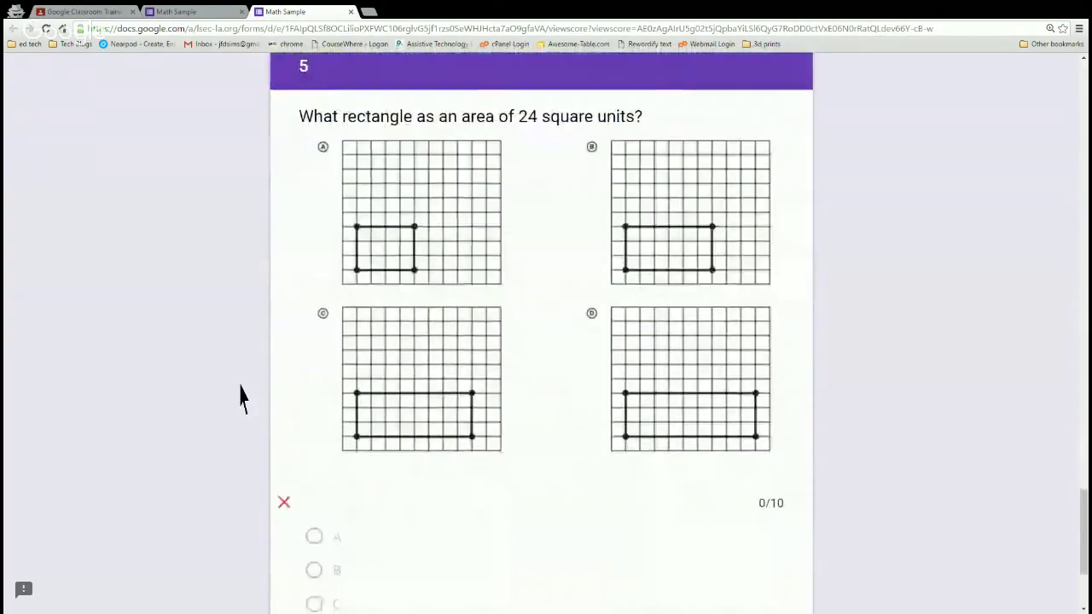
scroll(241, 401, "up", 7)
scroll(242, 414, "up", 15)
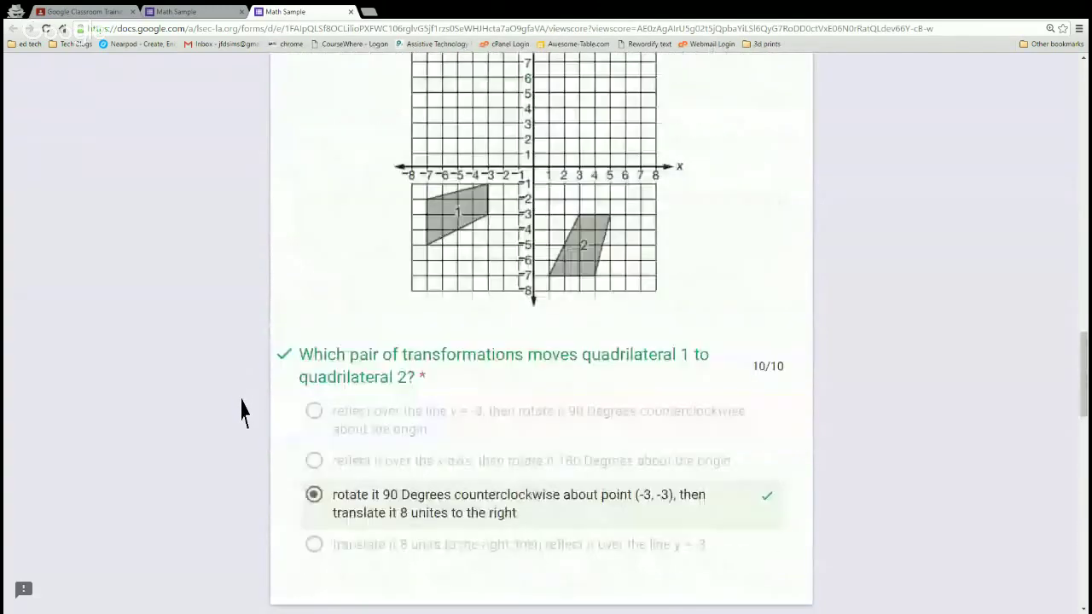
scroll(241, 415, "up", 6)
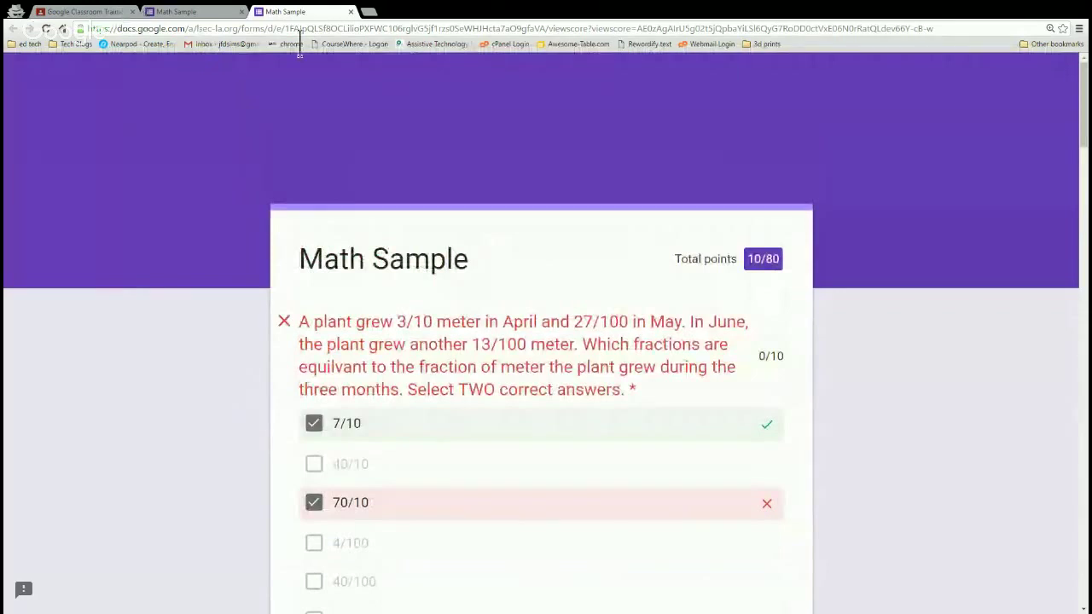
left_click(351, 11)
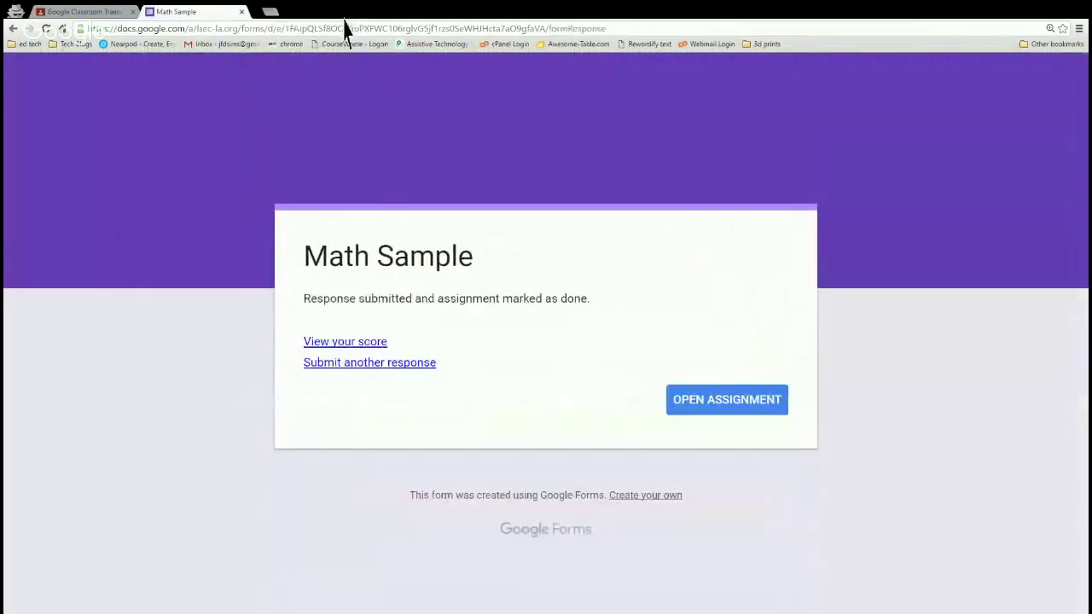
Answer the Pokemon Go question with 'type there answer' and confirm the submission.
left_click(81, 12)
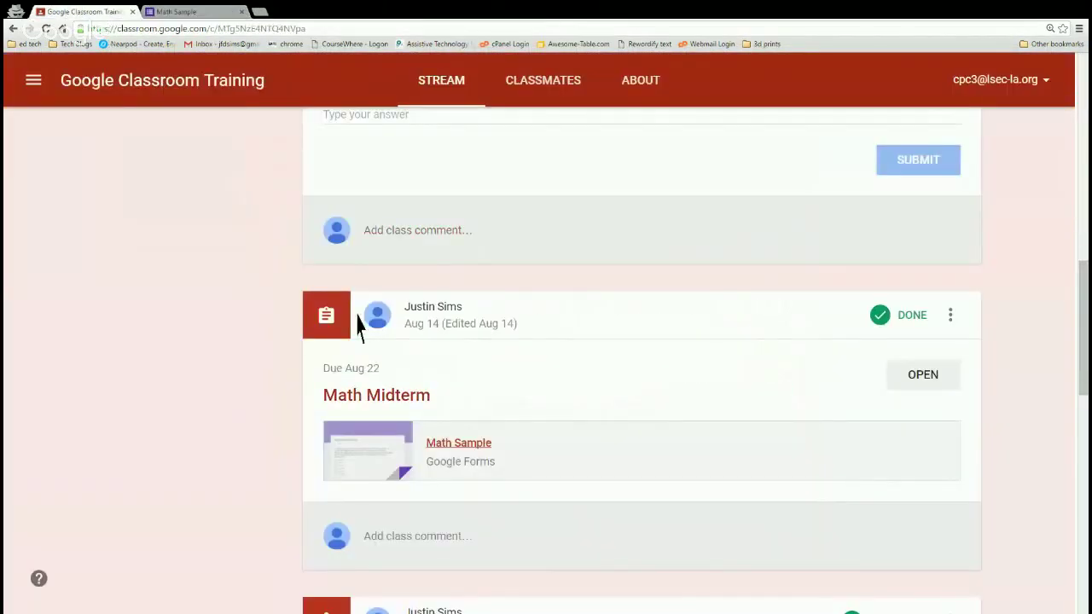
scroll(296, 359, "up", 4)
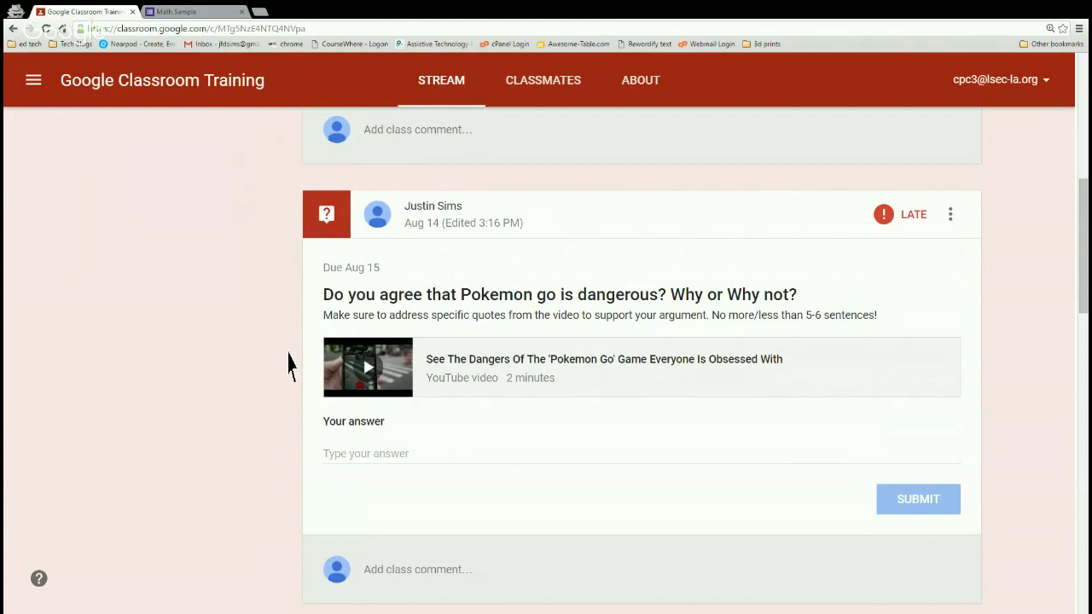
left_click(415, 477)
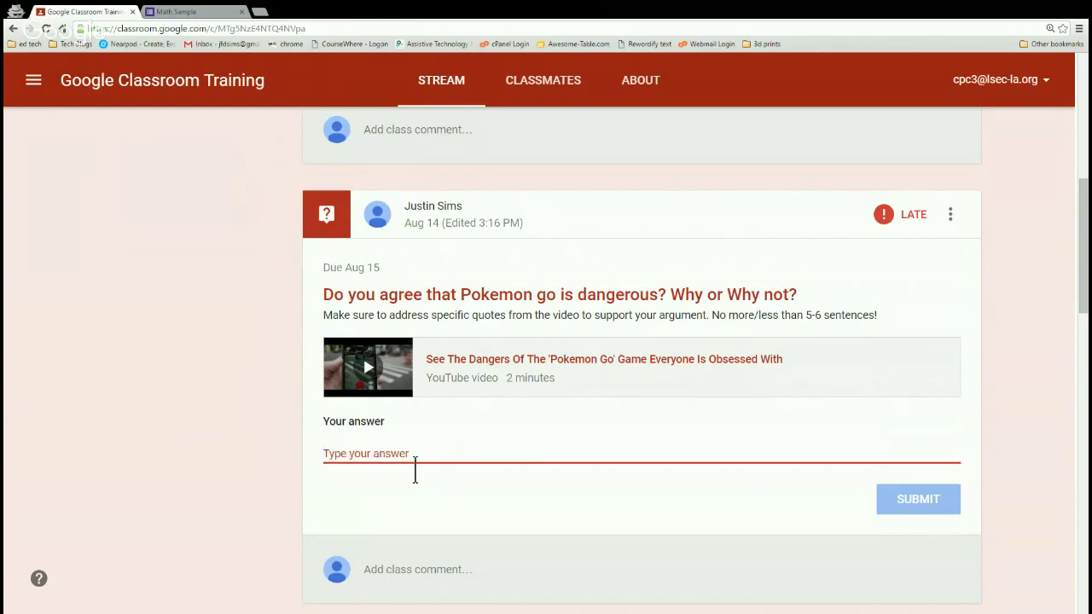
type("type there answer")
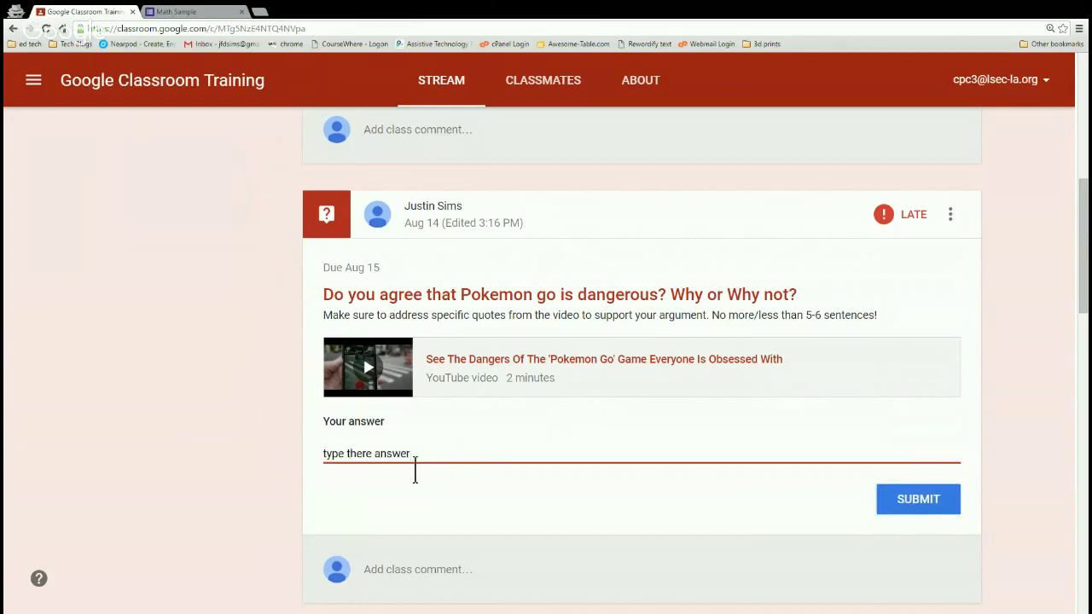
left_click(933, 507)
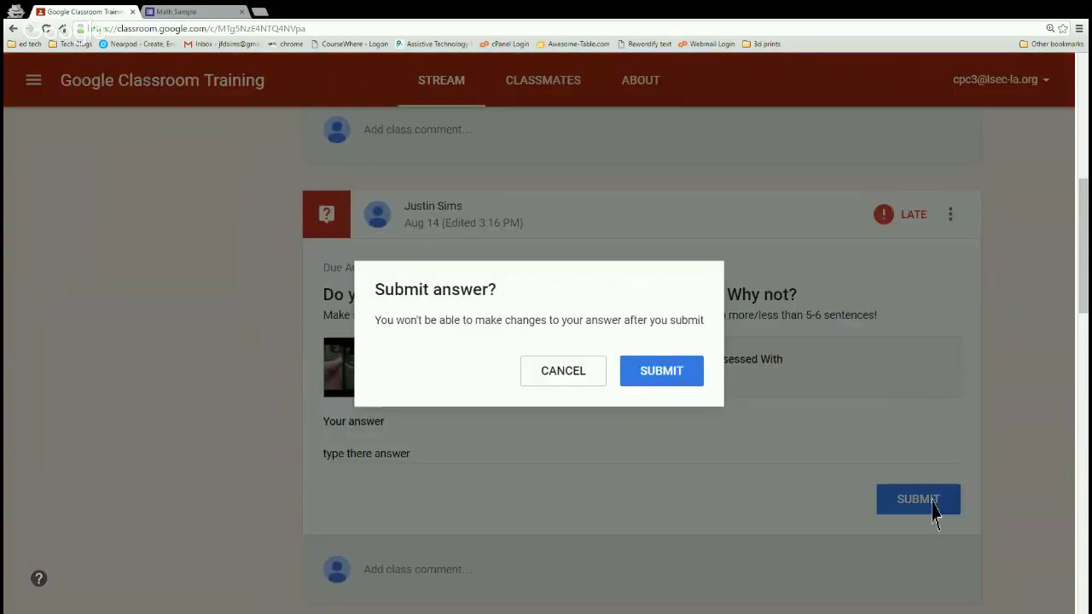
left_click(694, 394)
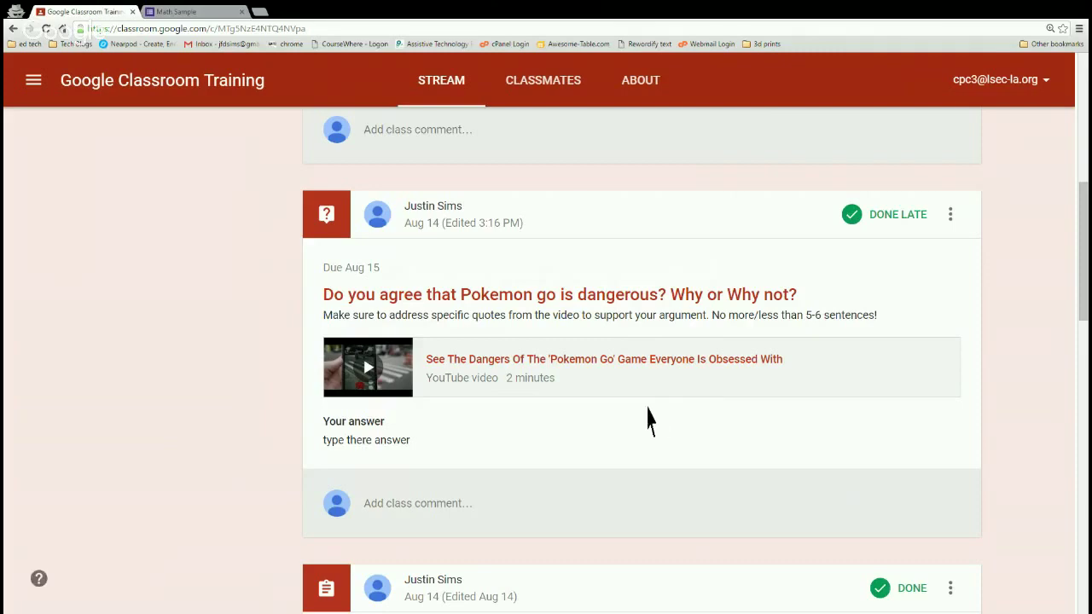
scroll(646, 422, "up", 3)
Scroll up to the Training class banner and start entering 'd' in the address bar for Drive.
scroll(620, 463, "up", 3)
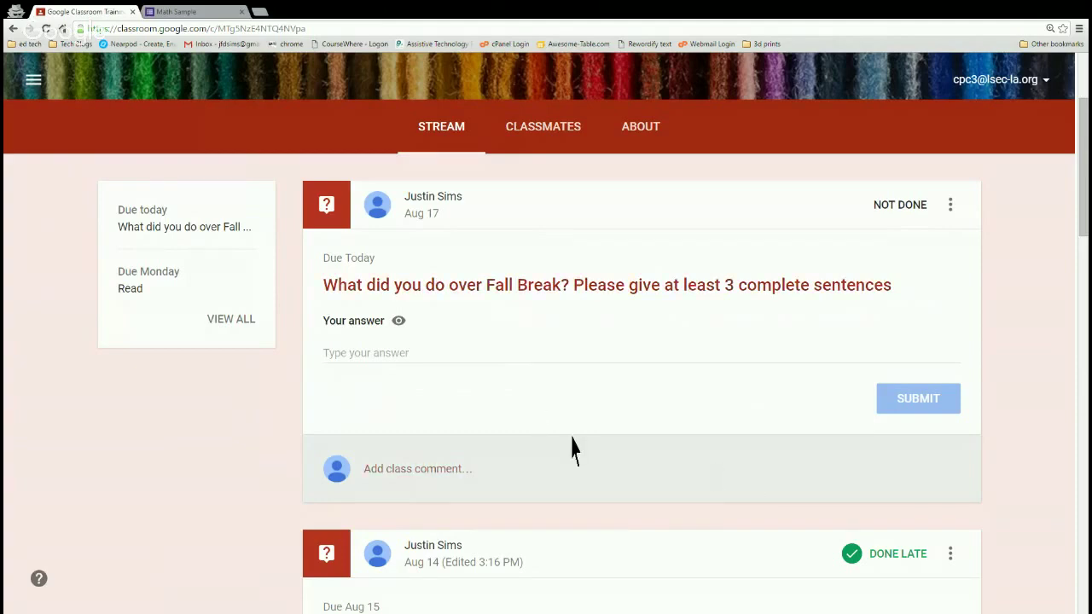
scroll(575, 446, "up", 2)
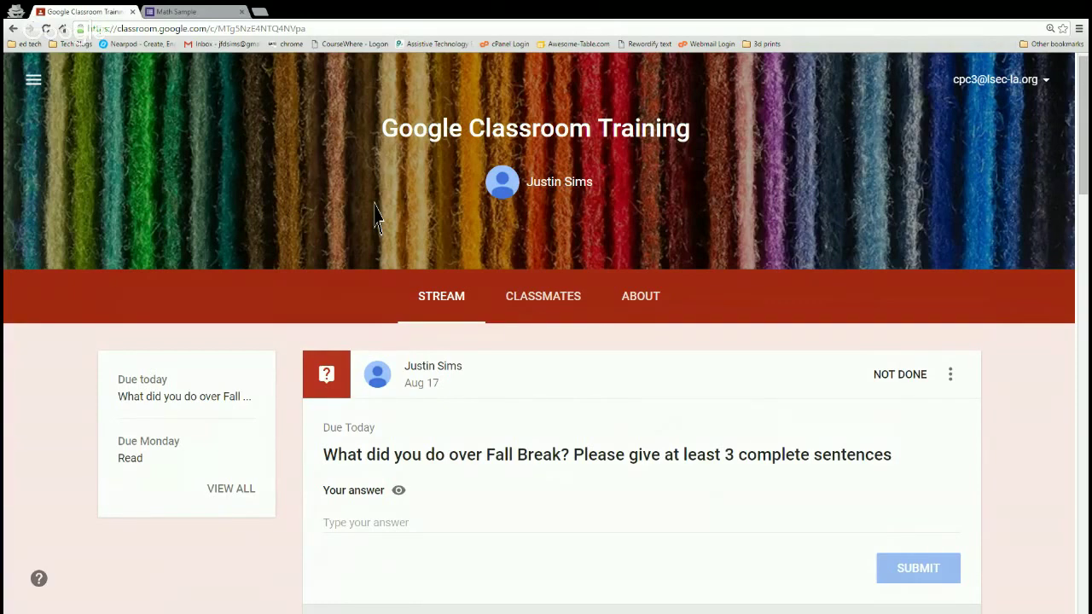
left_click(122, 28)
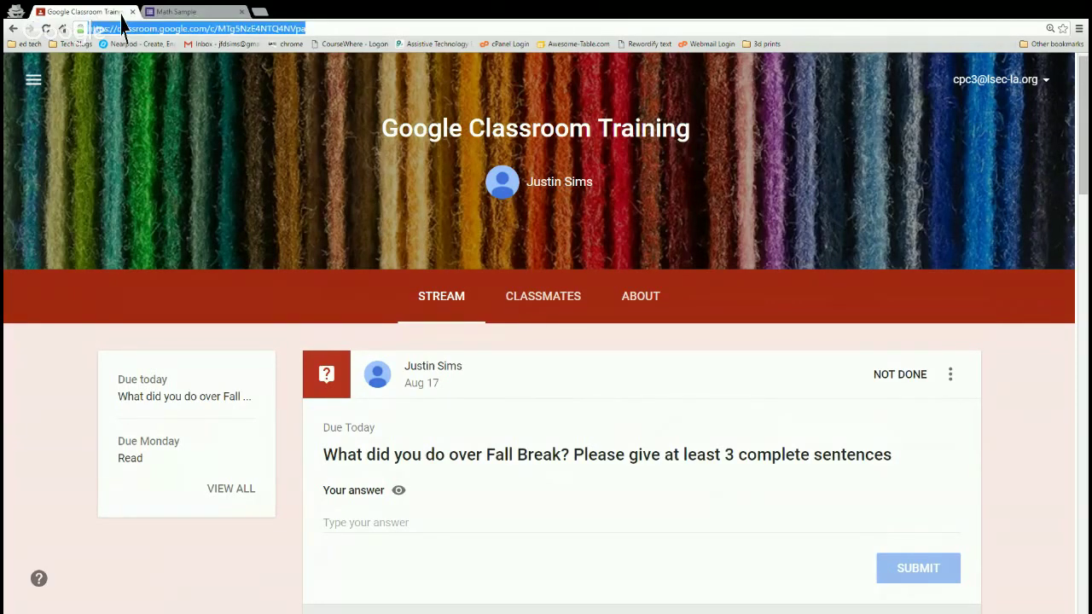
type("drive.google.com/drive/my-drive")
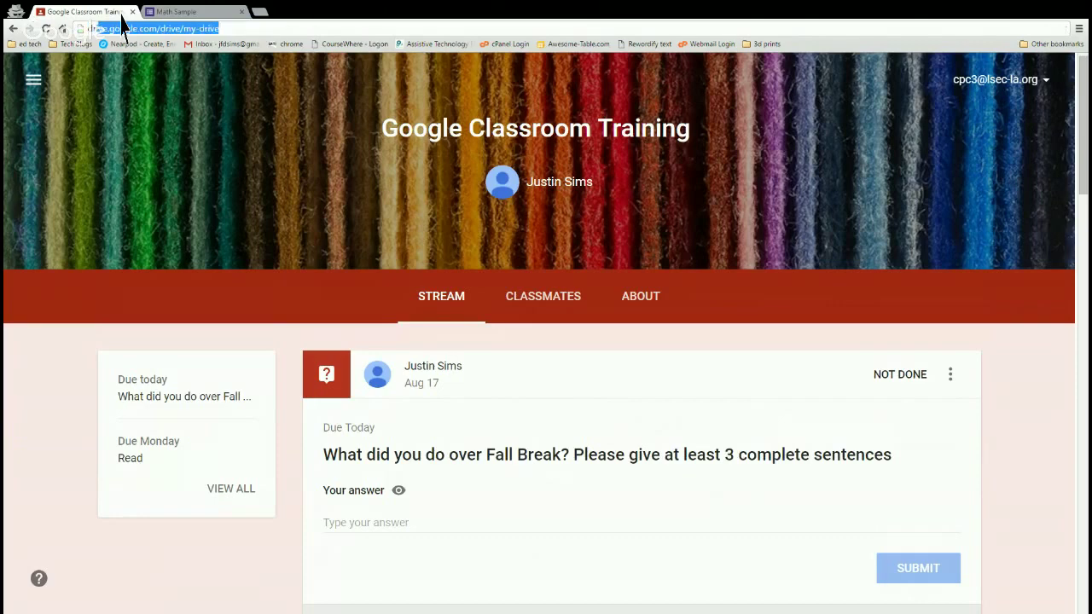
Go to My Drive from the address suggestion and close the Drive welcome tour.
key("Return")
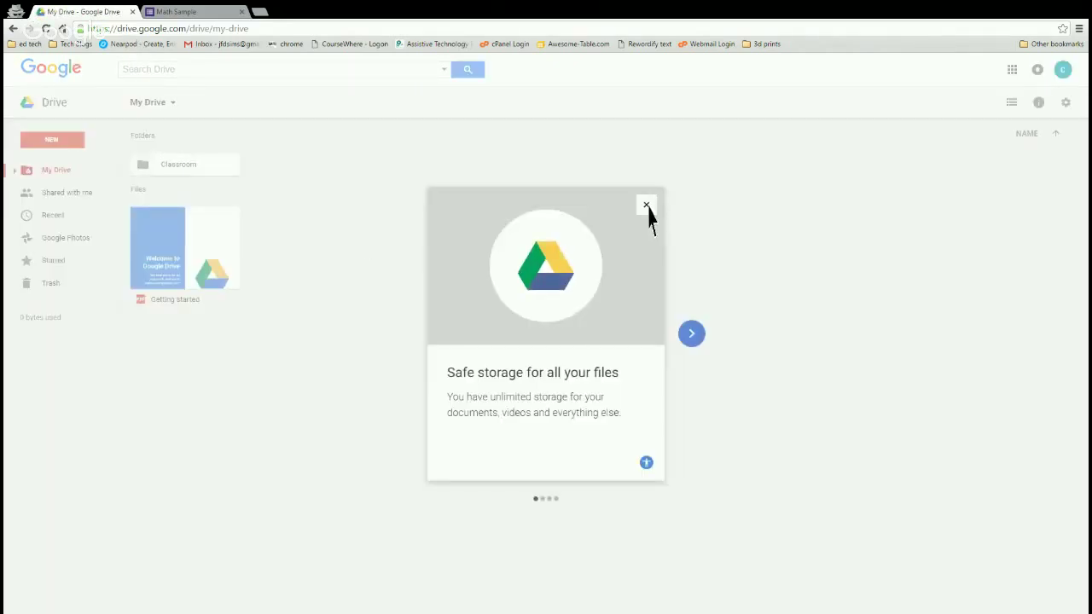
left_click(647, 206)
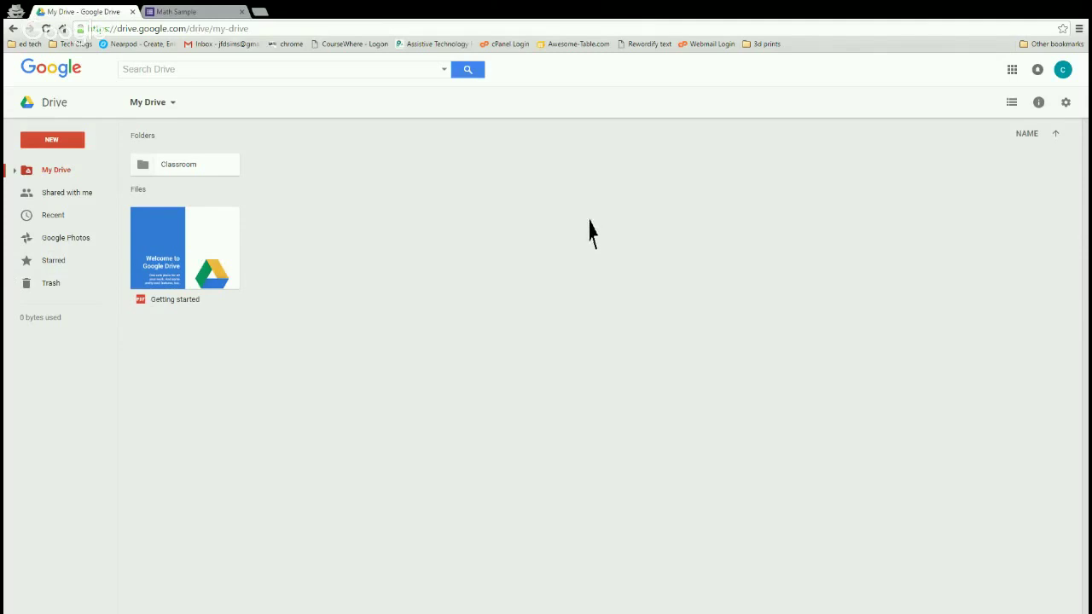
Create a new folder named 'bhfcgdfgf' in My Drive.
left_click(80, 144)
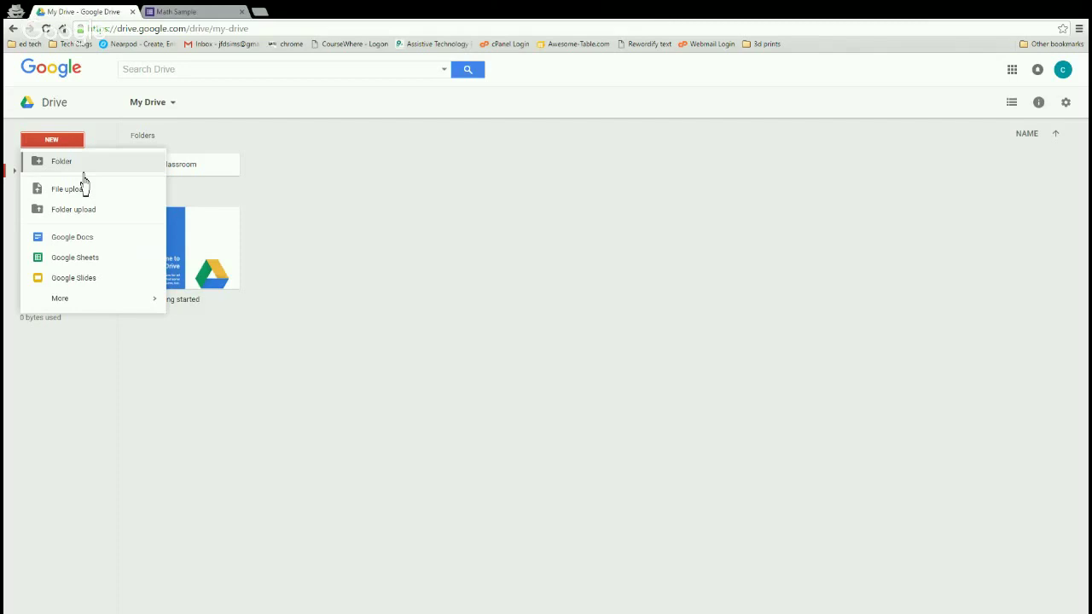
left_click(83, 173)
type("bhfcgdfgf")
left_click(603, 367)
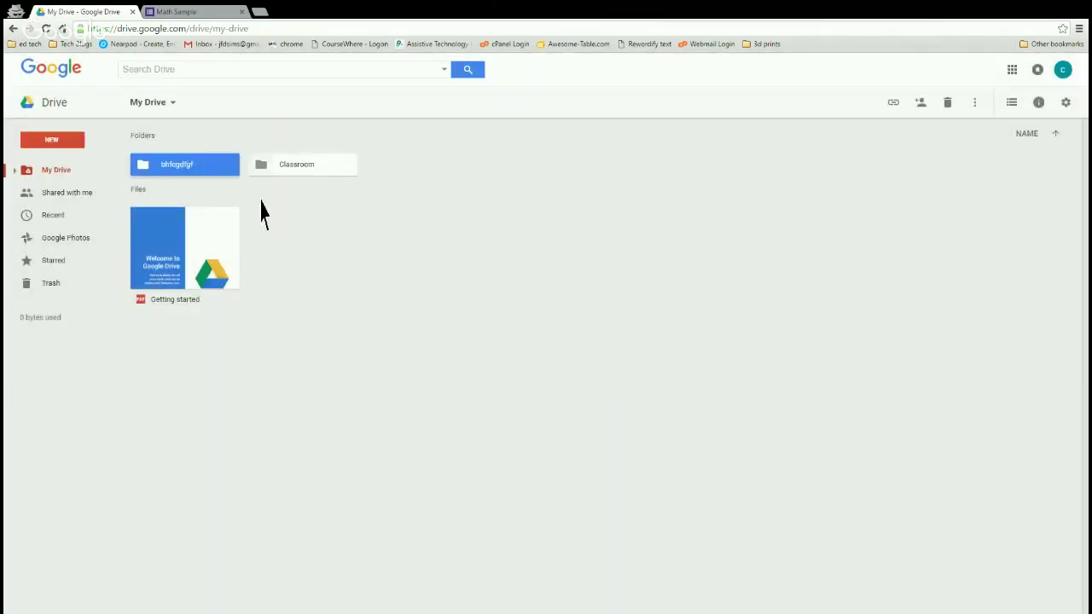
Create a new blank Google Docs document from the NEW menu.
left_click(71, 144)
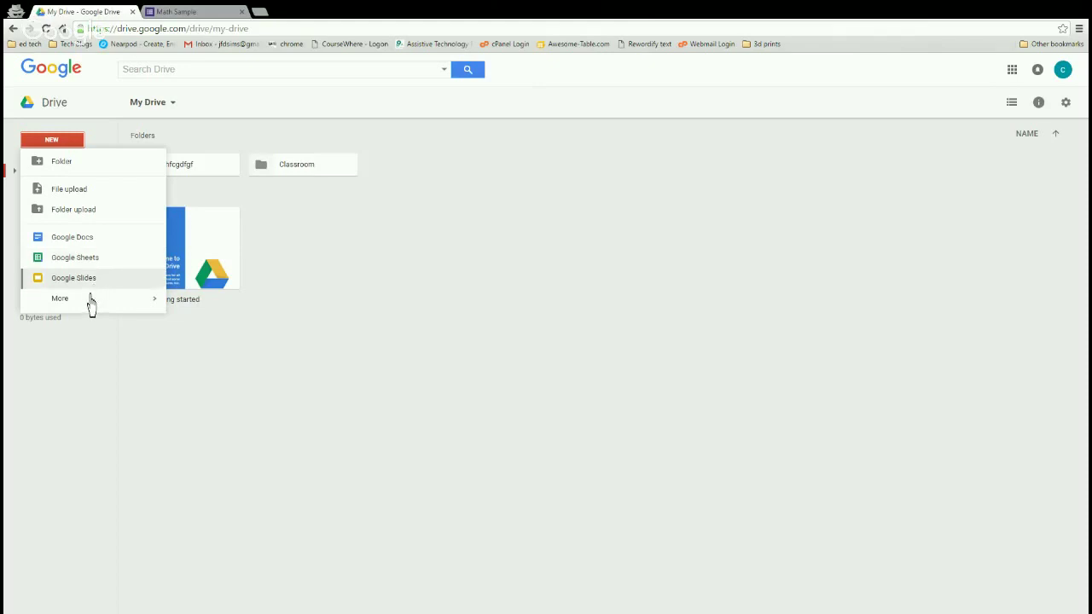
mouse_move(91, 305)
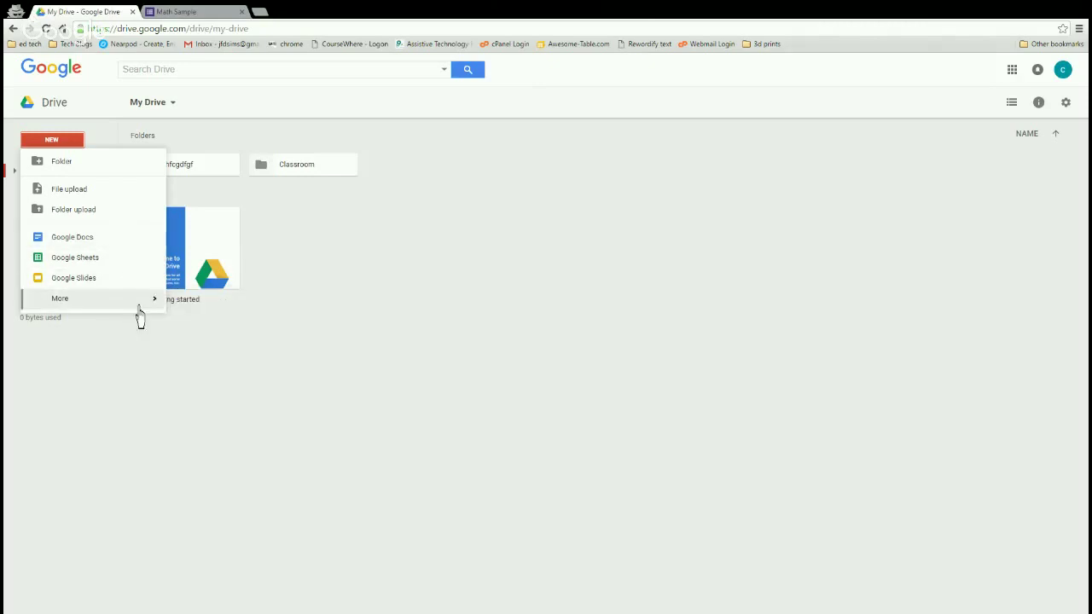
mouse_move(141, 307)
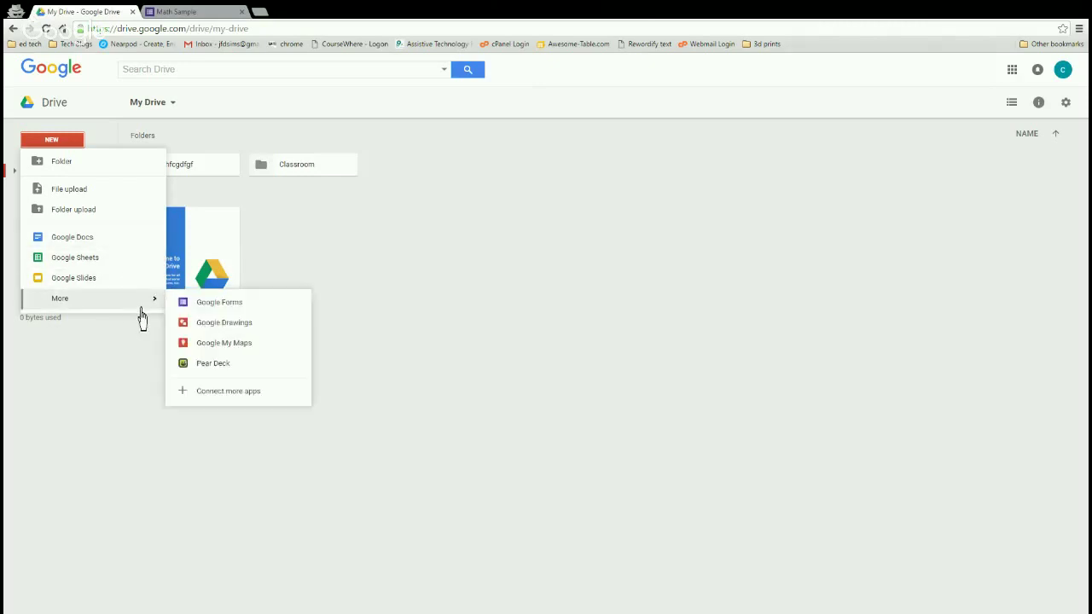
left_click(106, 252)
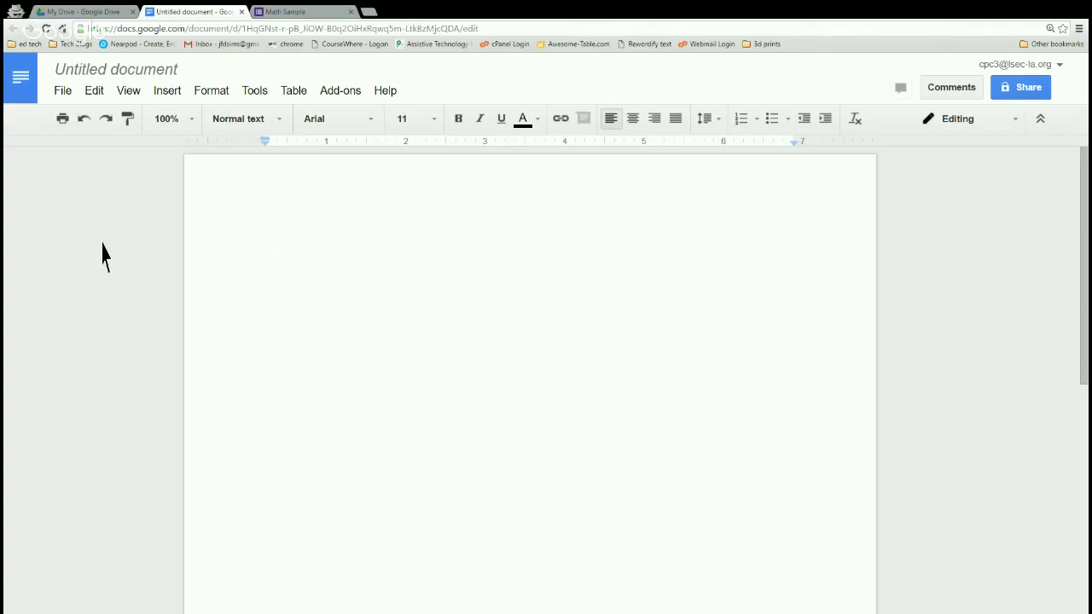
Title the document 'rdgdfgdfg', type 'fcgdfgdfgdfgd' in its body, and return to My Drive.
left_click(116, 72)
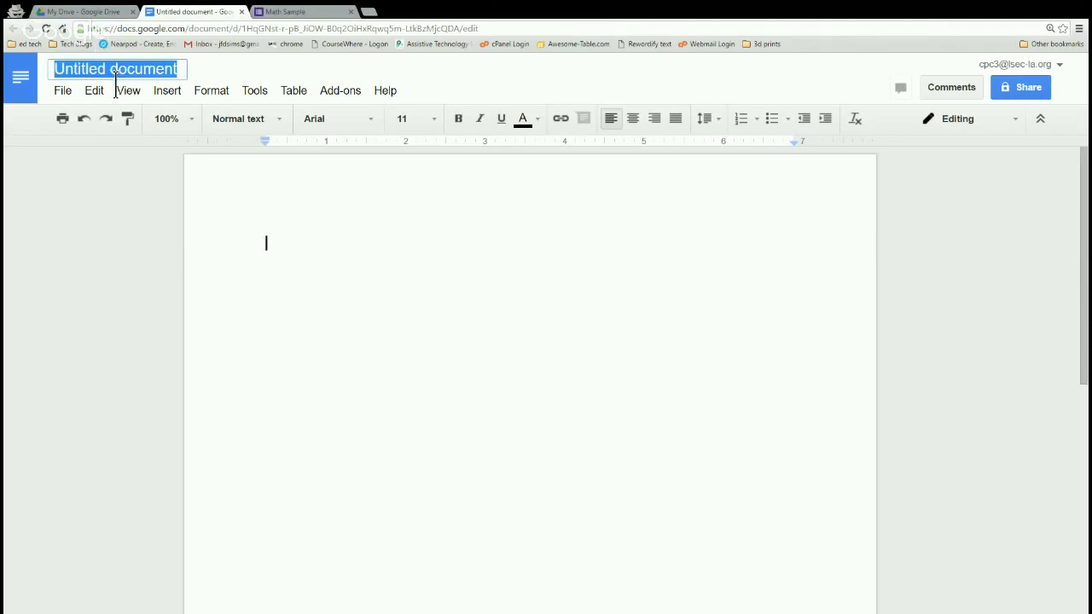
type("rdgdfgdfg")
left_click(300, 219)
type("fcgdfgdfgdfgdfrgg")
left_click(83, 12)
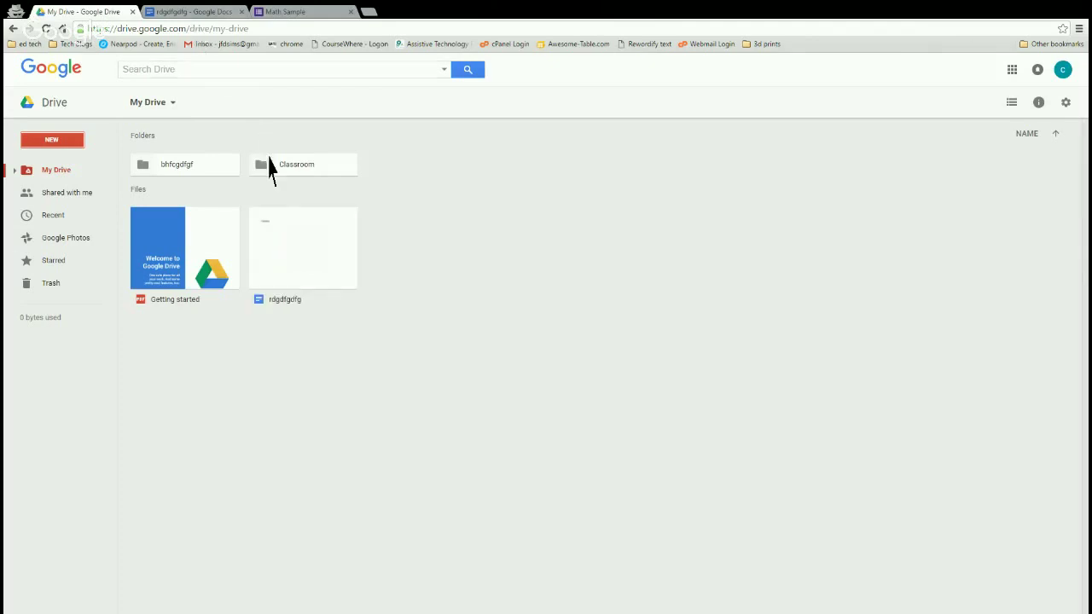
Open the Share dialog for the rdgdfgdfg document from its context menu, zooming the page in.
left_click(298, 265)
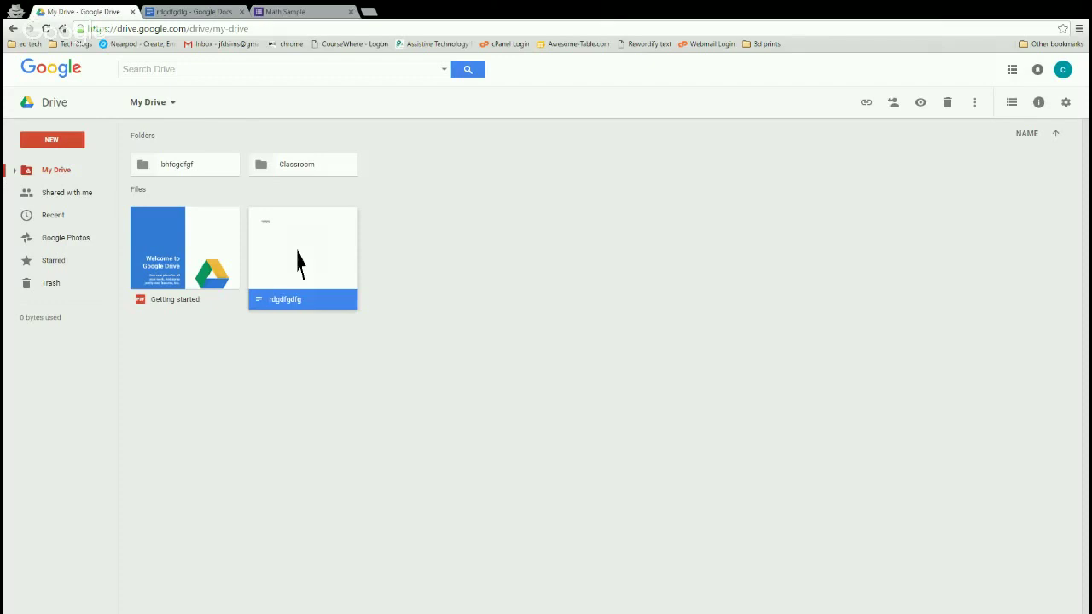
right_click(299, 263)
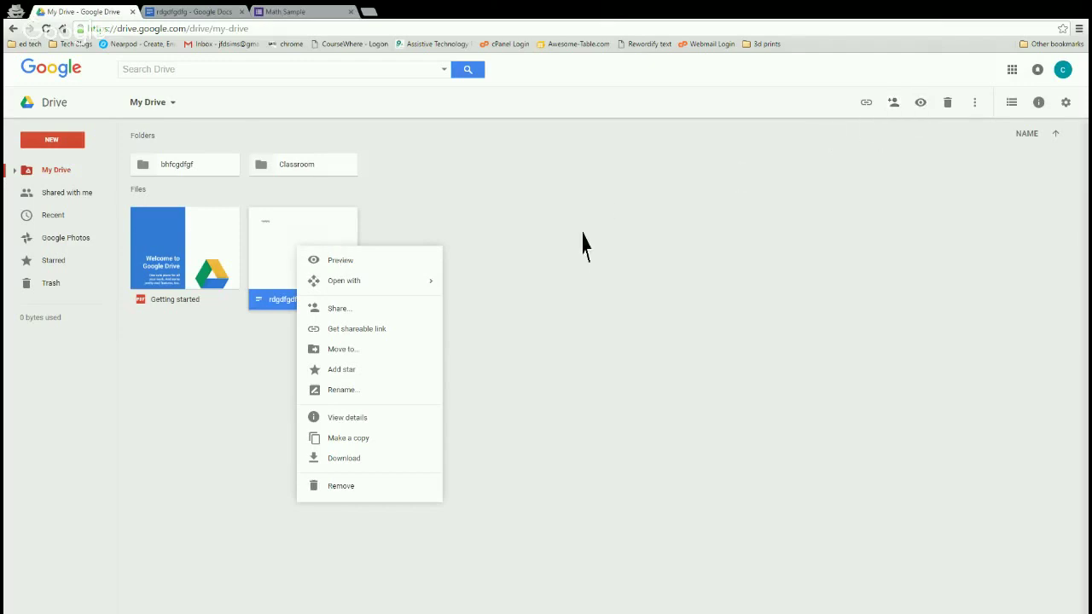
key("ctrl+plus")
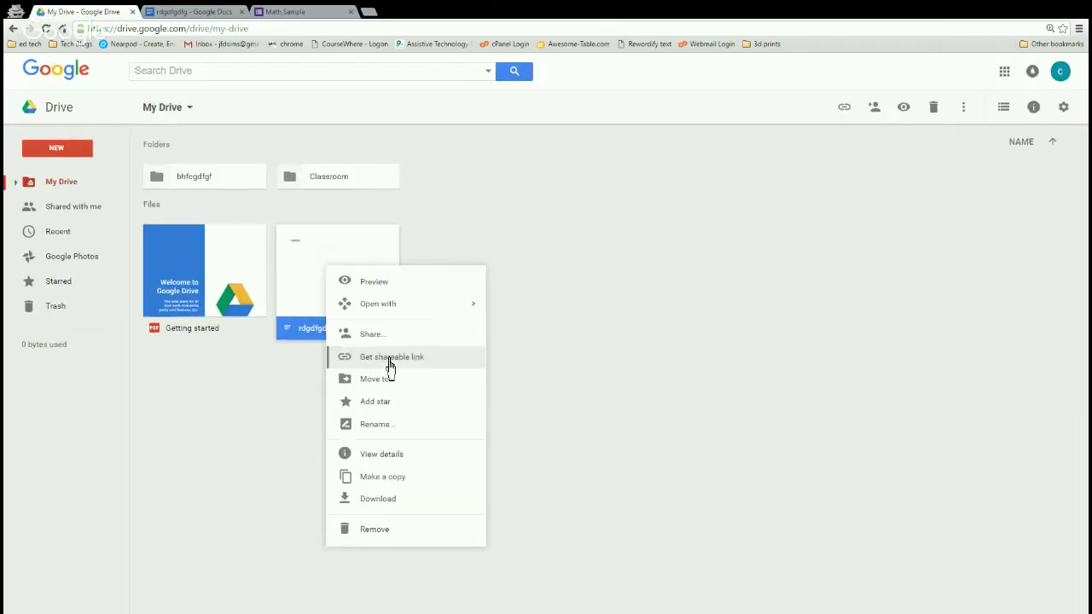
key("ctrl+plus")
key("ctrl+plus")
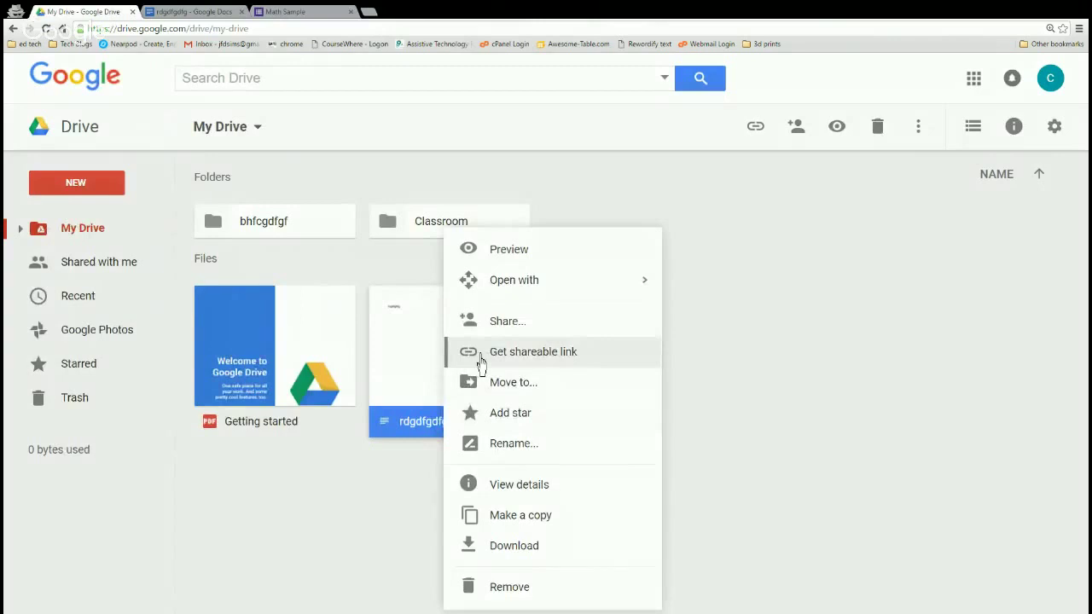
left_click(521, 353)
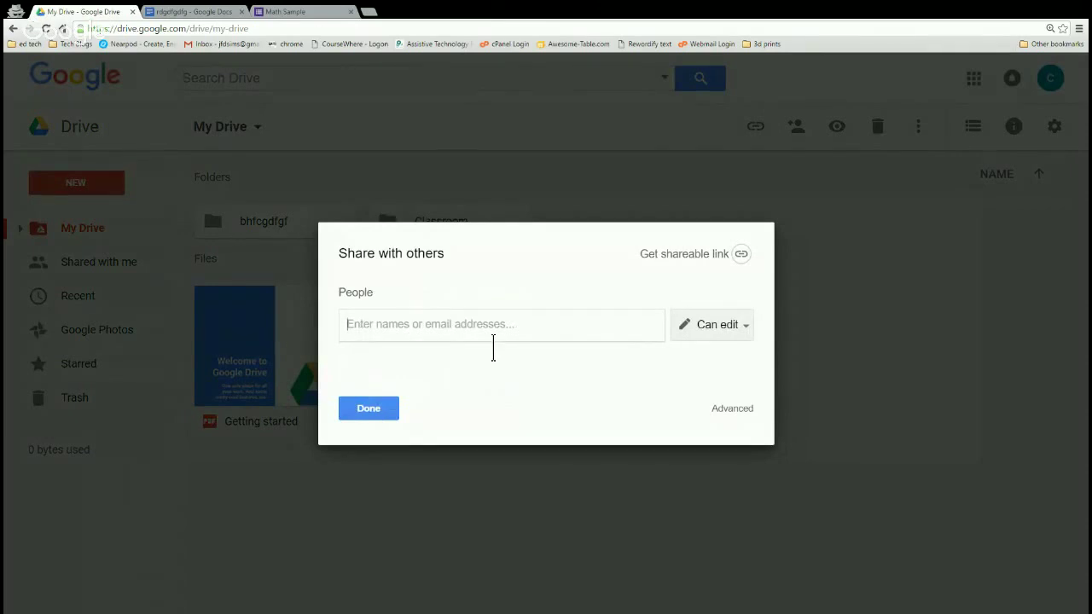
left_click(741, 337)
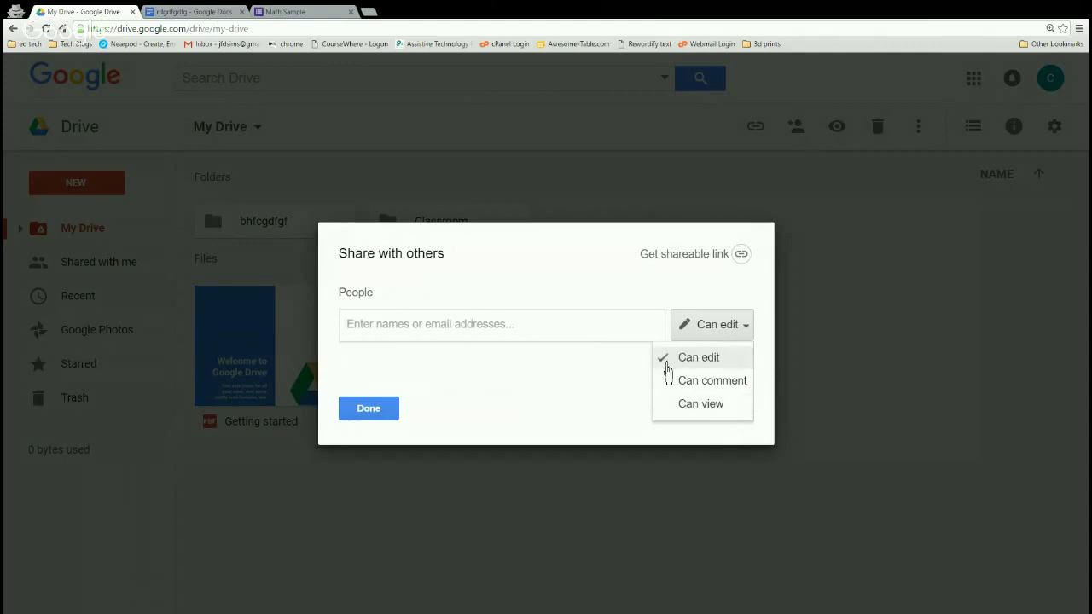
left_click(600, 344)
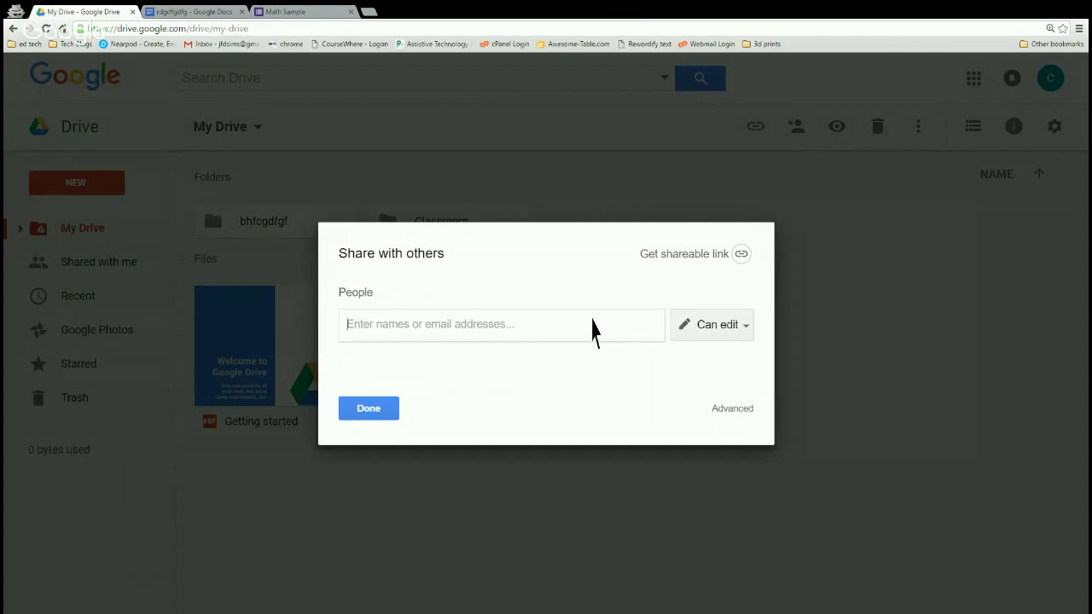
type("guyffdfsdssd")
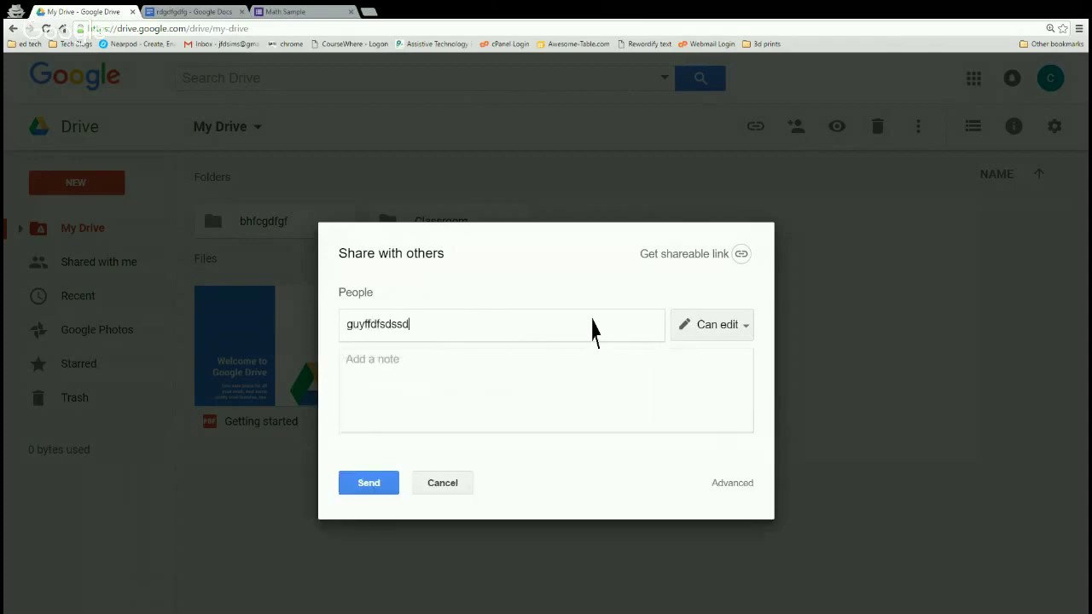
key("BackSpace")
key("BackSpace")
key("BackSpace")
key("BackSpace")
key("BackSpace")
key("BackSpace")
key("BackSpace")
key("BackSpace")
key("BackSpace")
key("BackSpace")
key("BackSpace")
key("BackSpace")
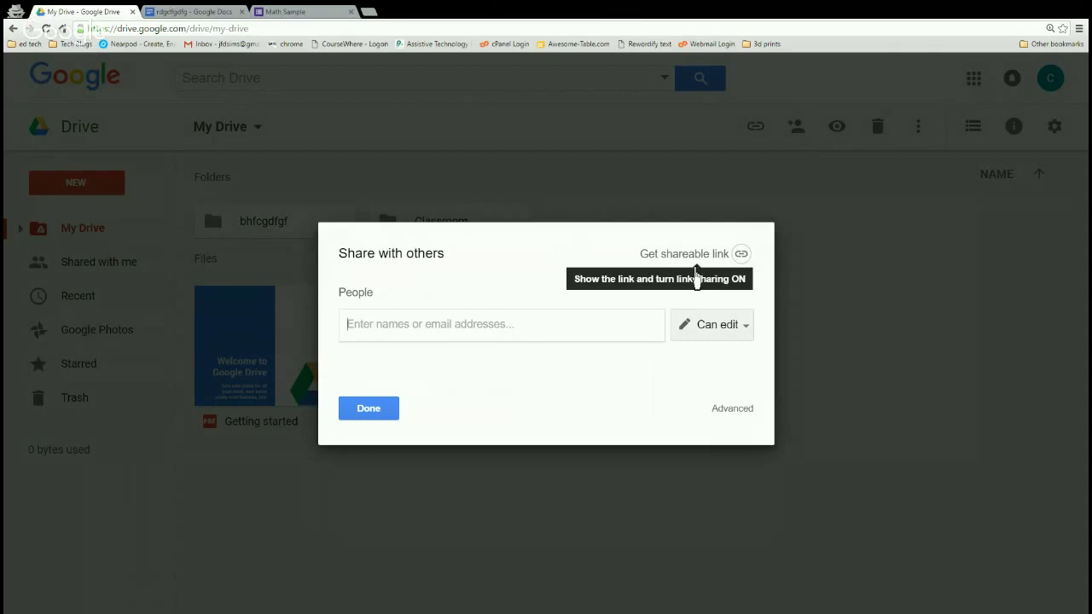
Set rdgdfgdfg's link sharing to 'On - Anyone with the link' with Can edit access and save.
left_click(689, 256)
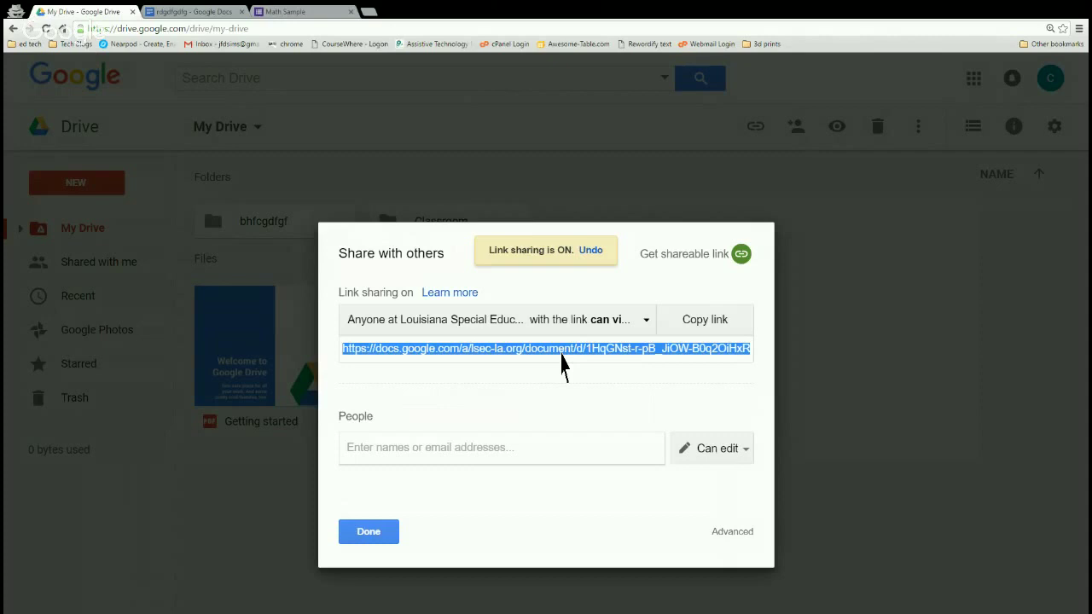
left_click(690, 333)
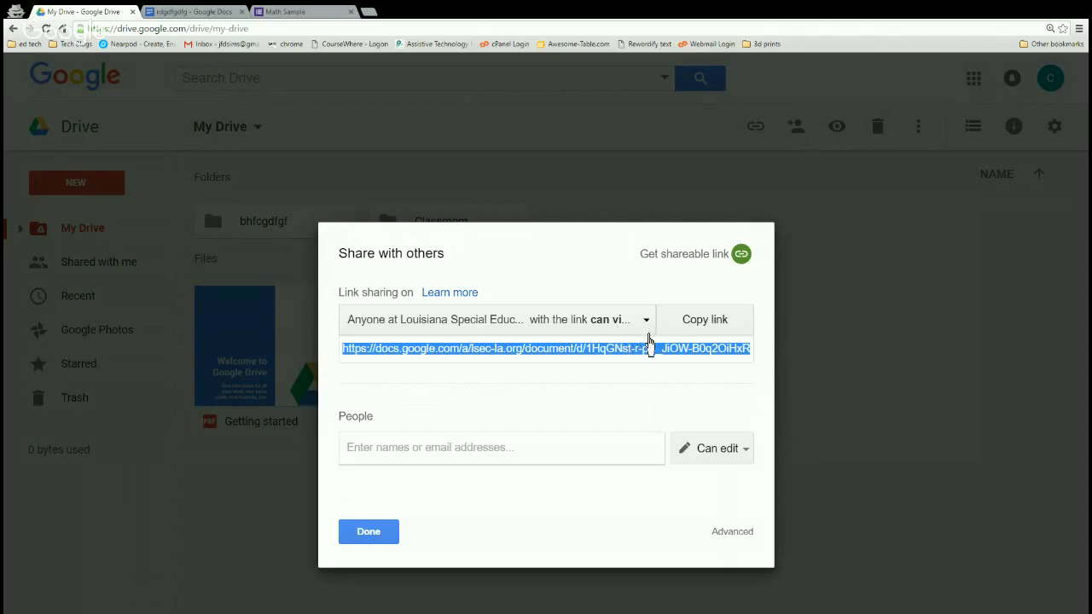
left_click(648, 334)
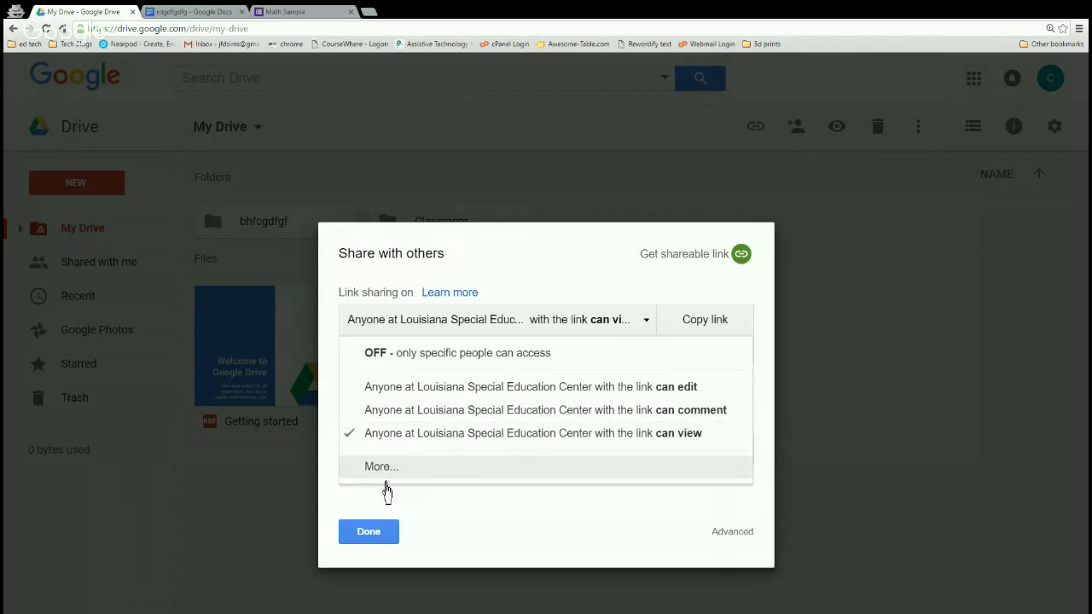
left_click(384, 480)
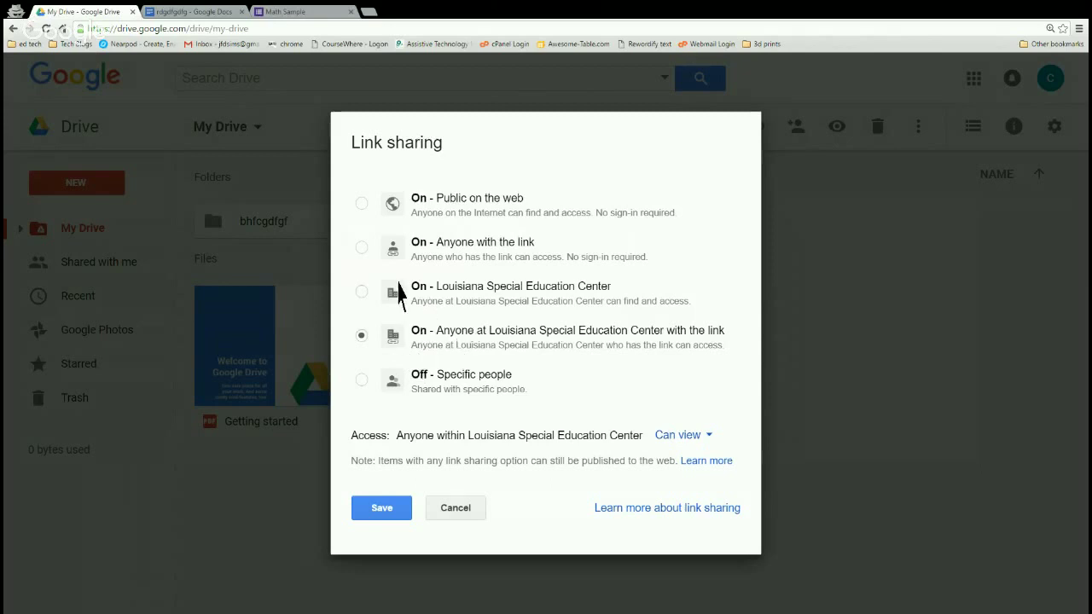
left_click(361, 249)
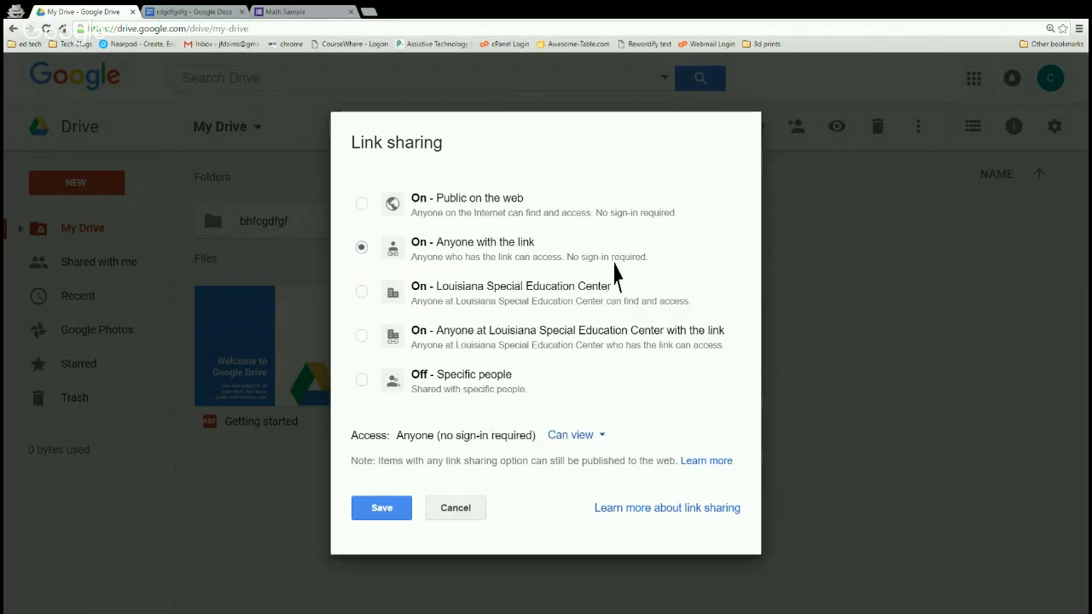
left_click(592, 447)
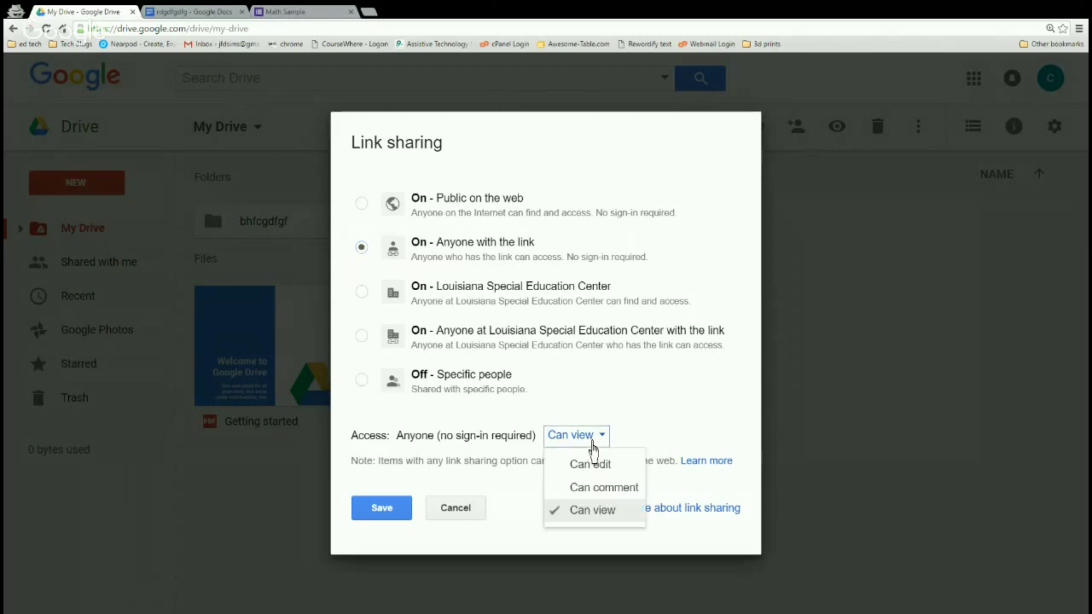
left_click(597, 469)
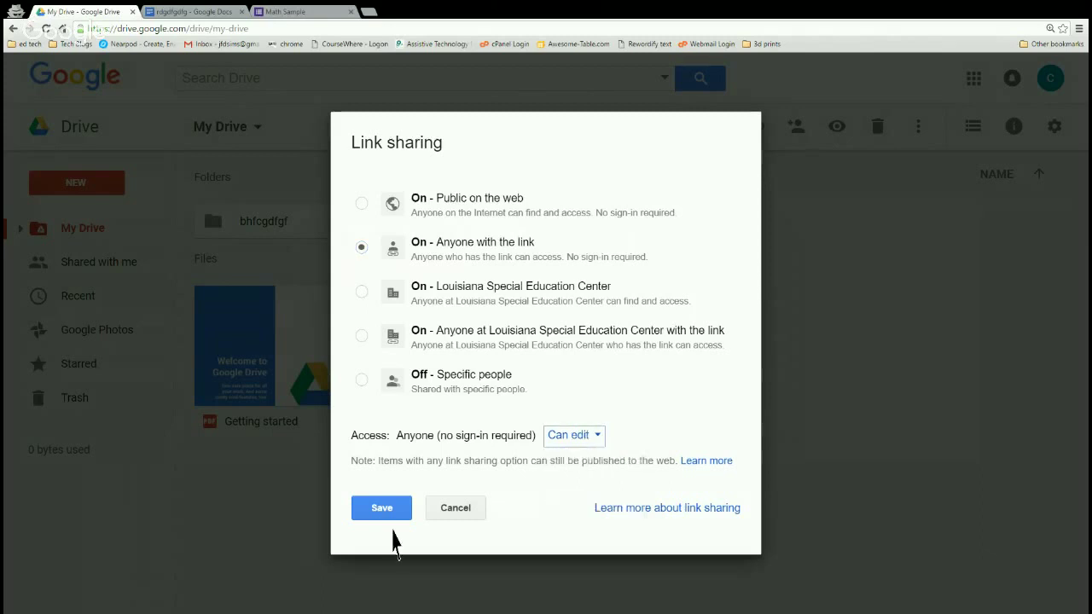
left_click(380, 508)
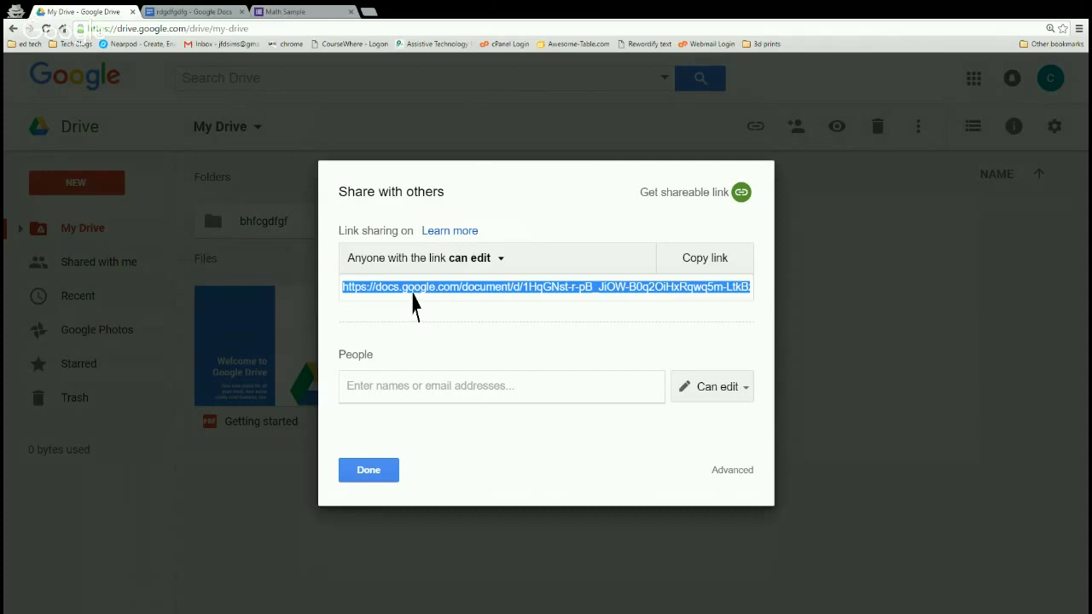
left_click(366, 475)
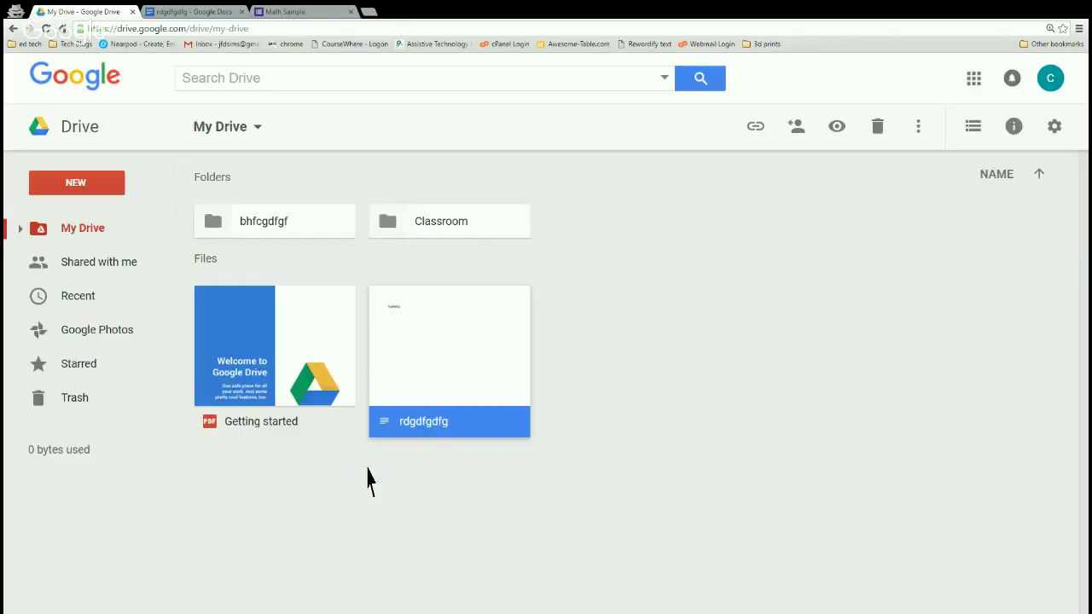
Deselect the document and navigate to classroom.google.com.
left_click(367, 478)
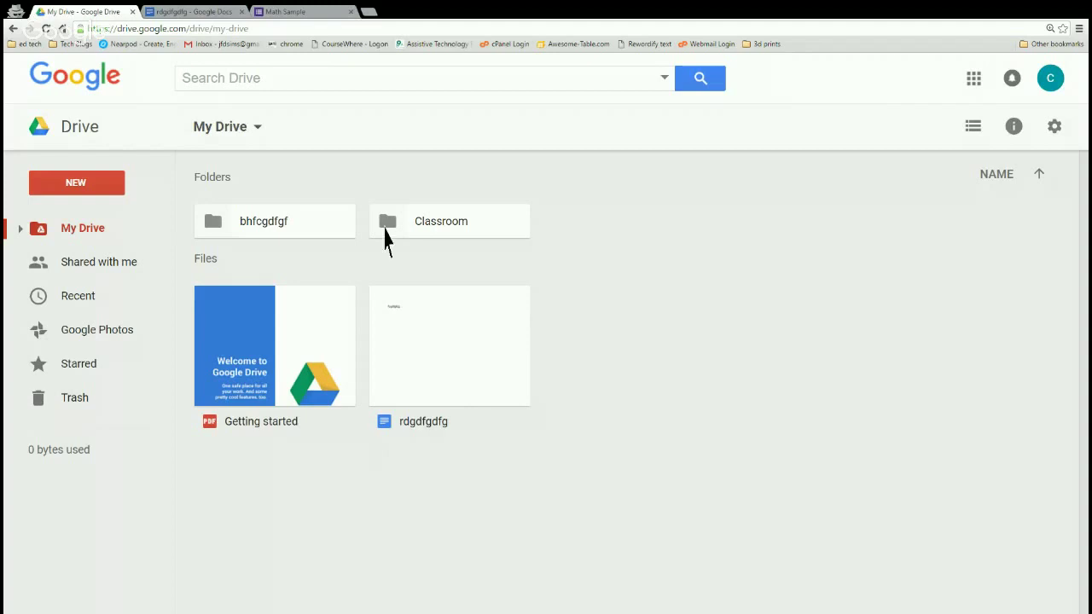
left_click(268, 33)
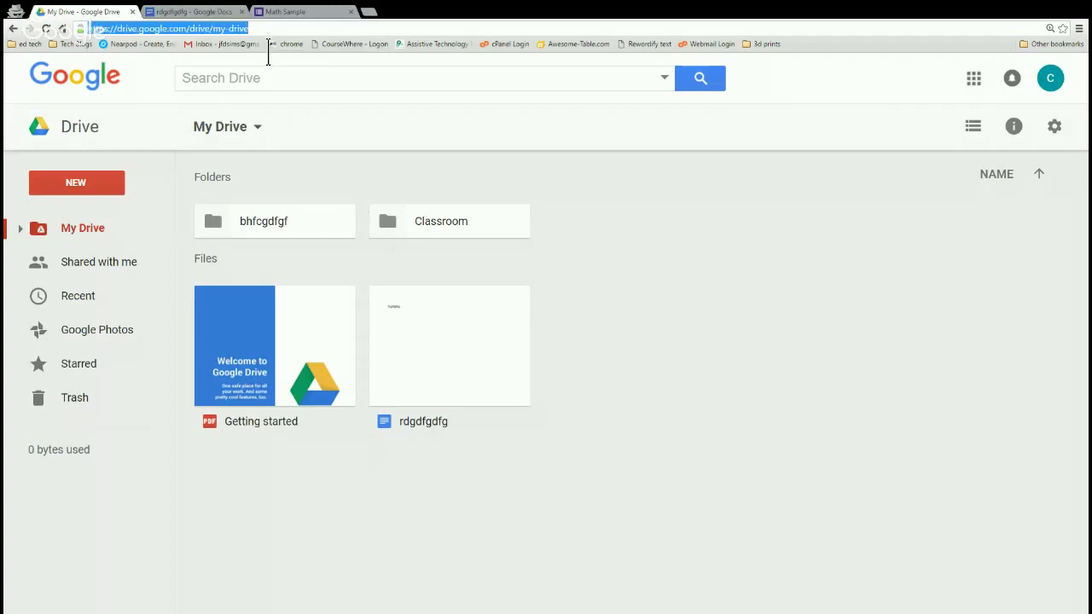
type("classroom.google.com")
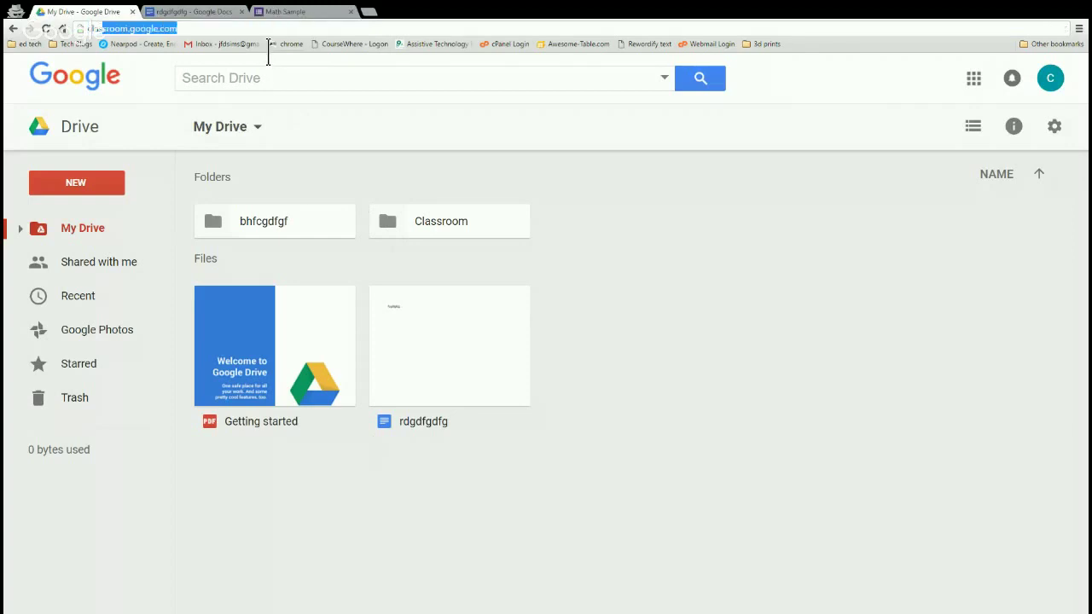
key("Return")
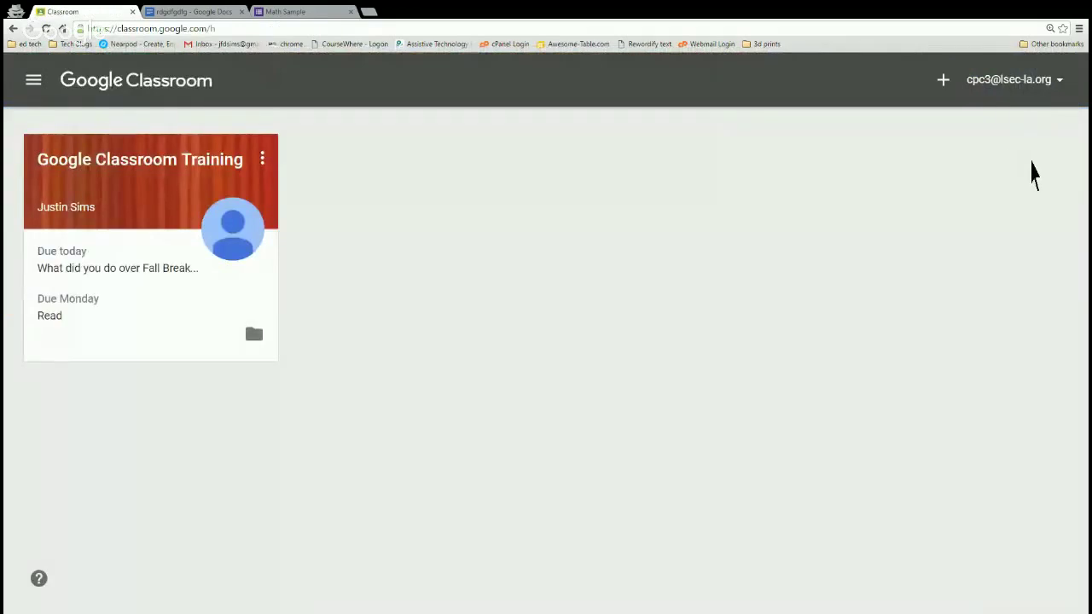
Sign out and sign back in with another teacher account's email and password.
left_click(1061, 84)
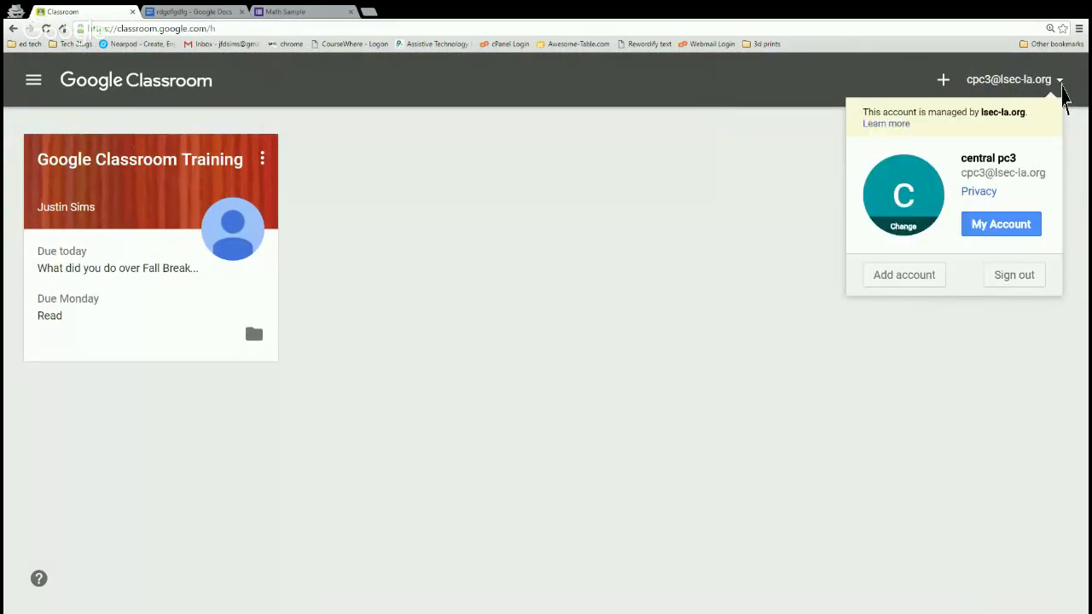
left_click(1026, 276)
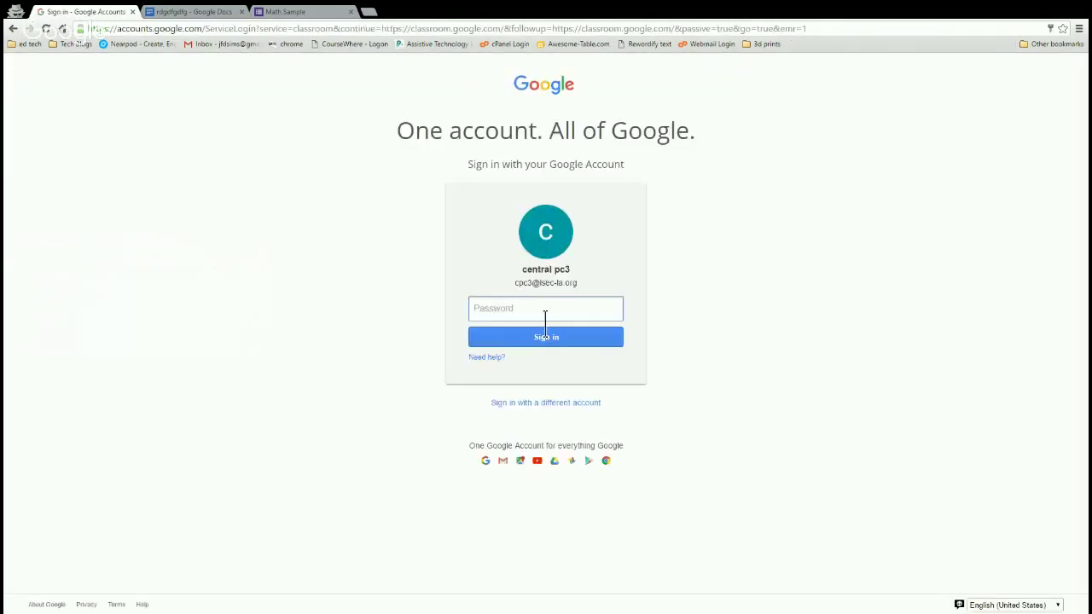
left_click(516, 408)
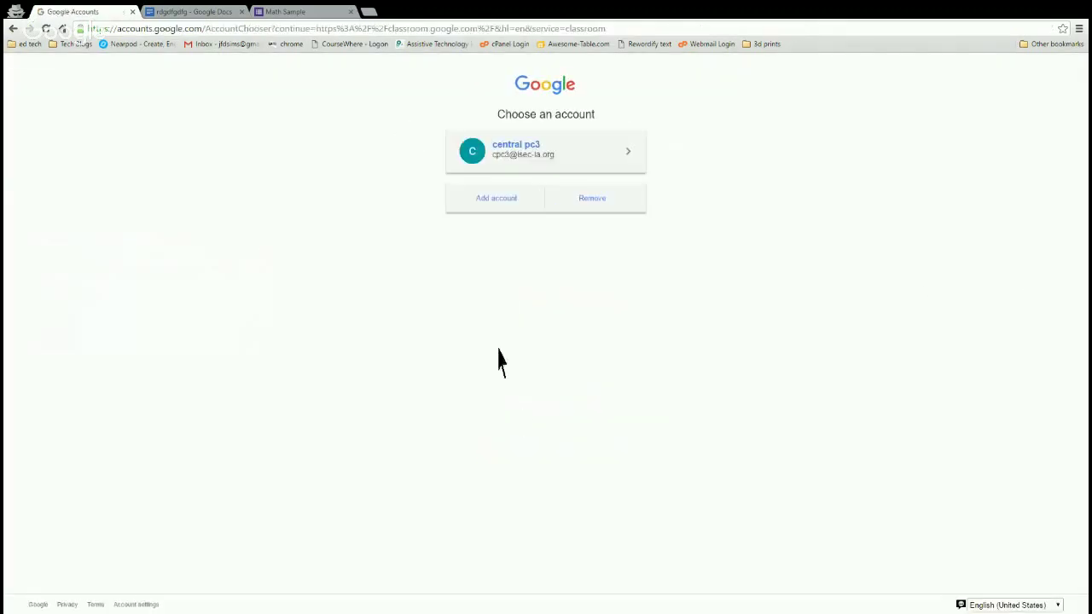
left_click(518, 208)
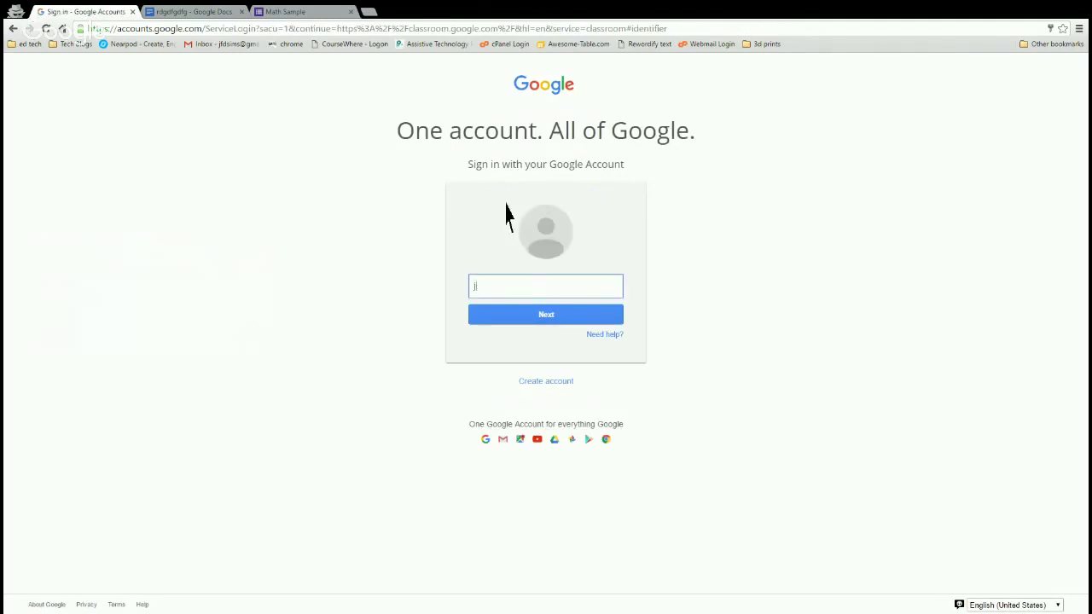
key("Return")
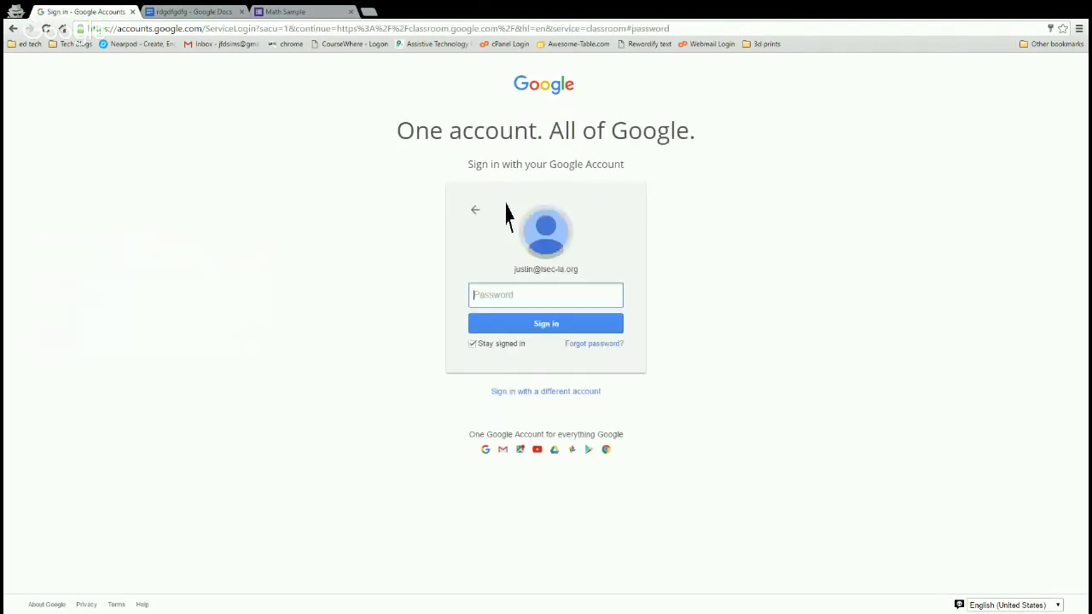
type("••••••••••")
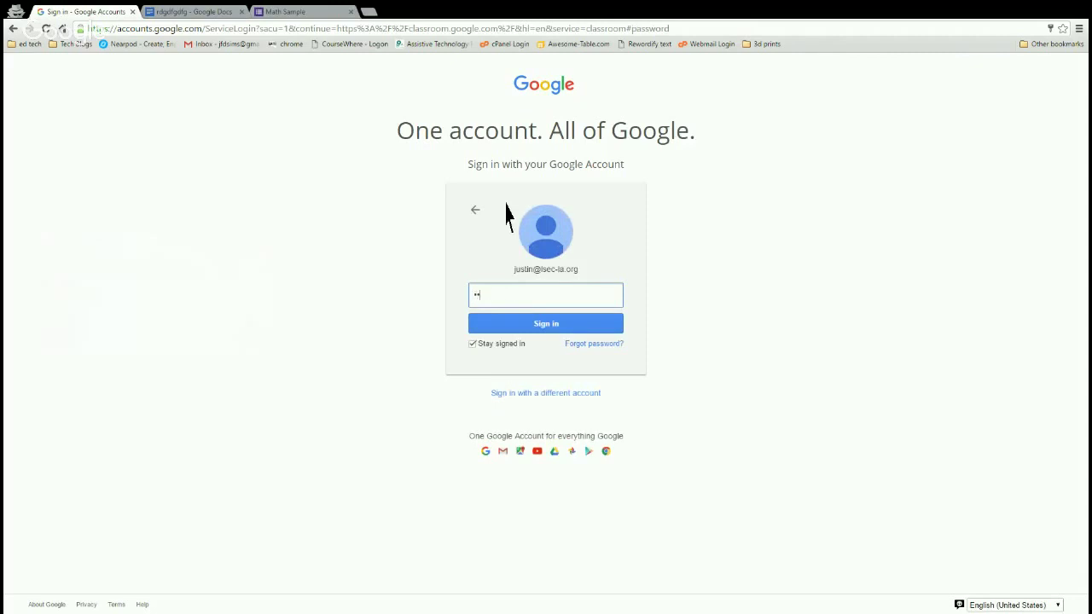
key("Return")
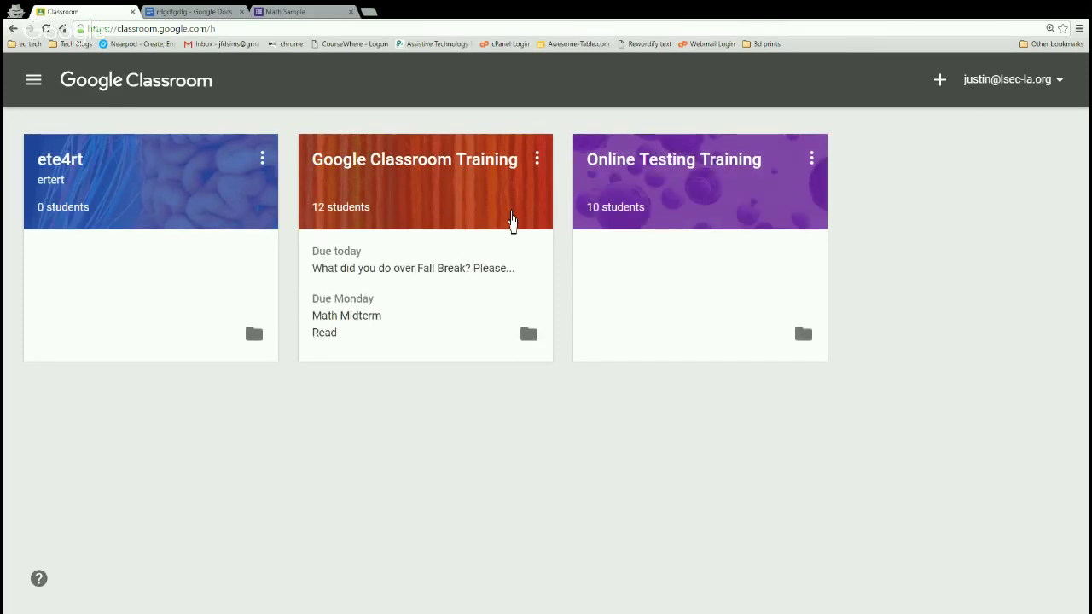
left_click(41, 89)
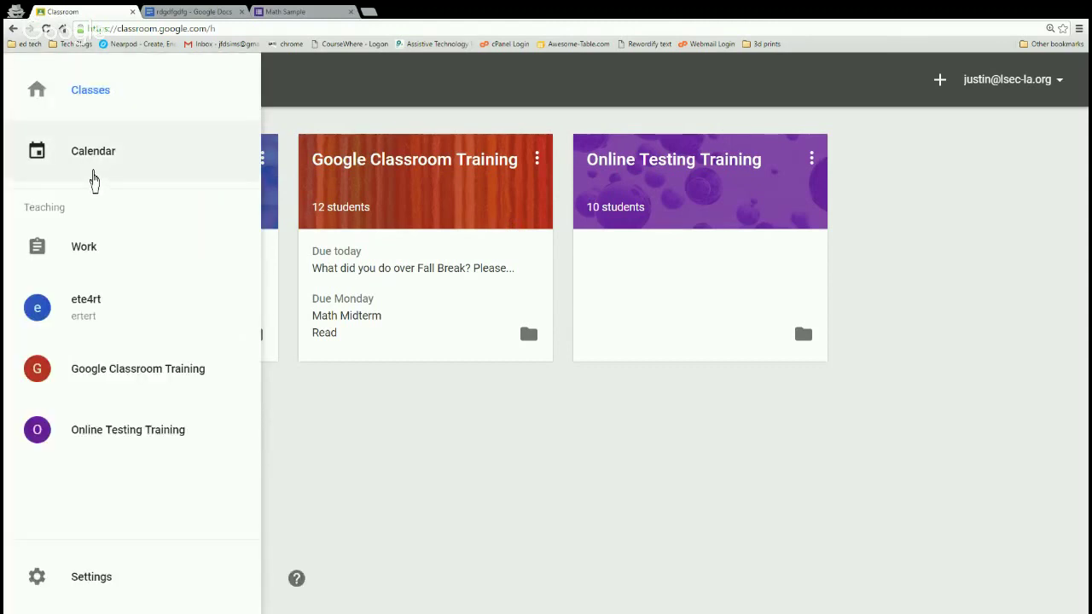
left_click(94, 177)
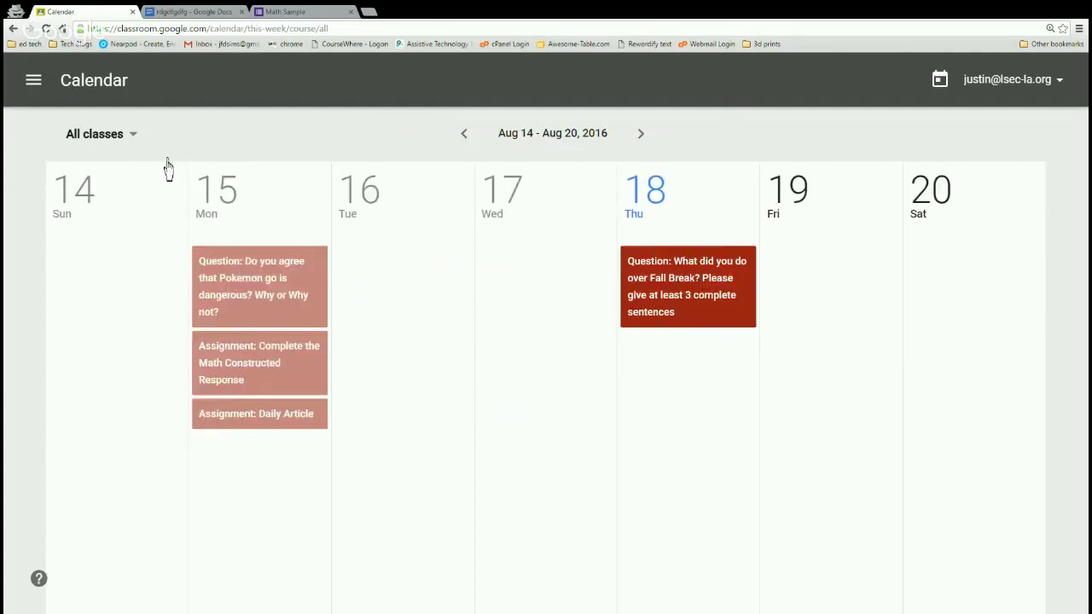
left_click(133, 143)
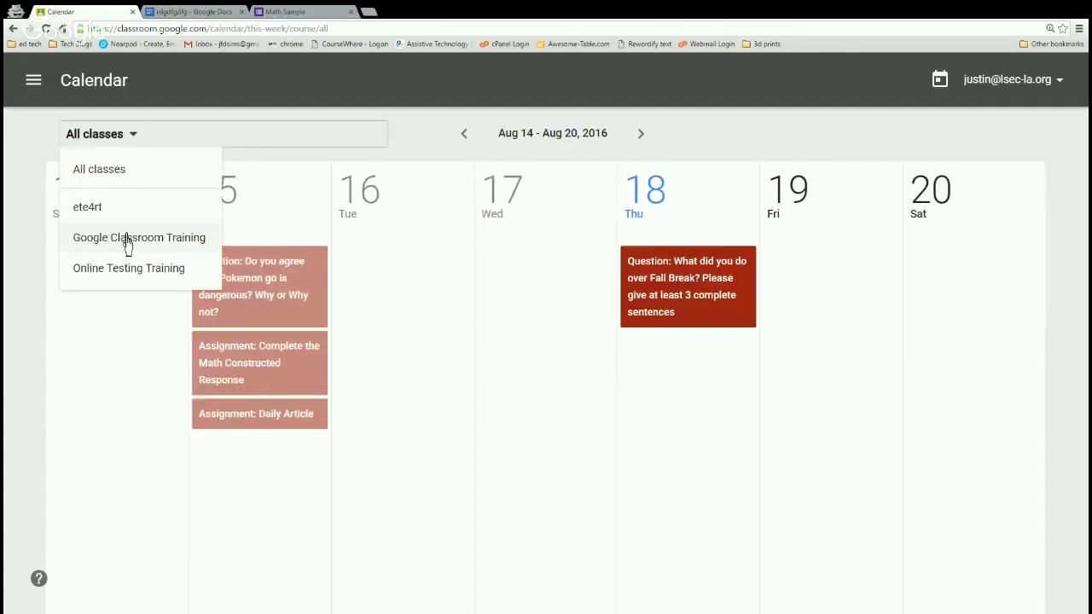
left_click(466, 136)
left_click(465, 137)
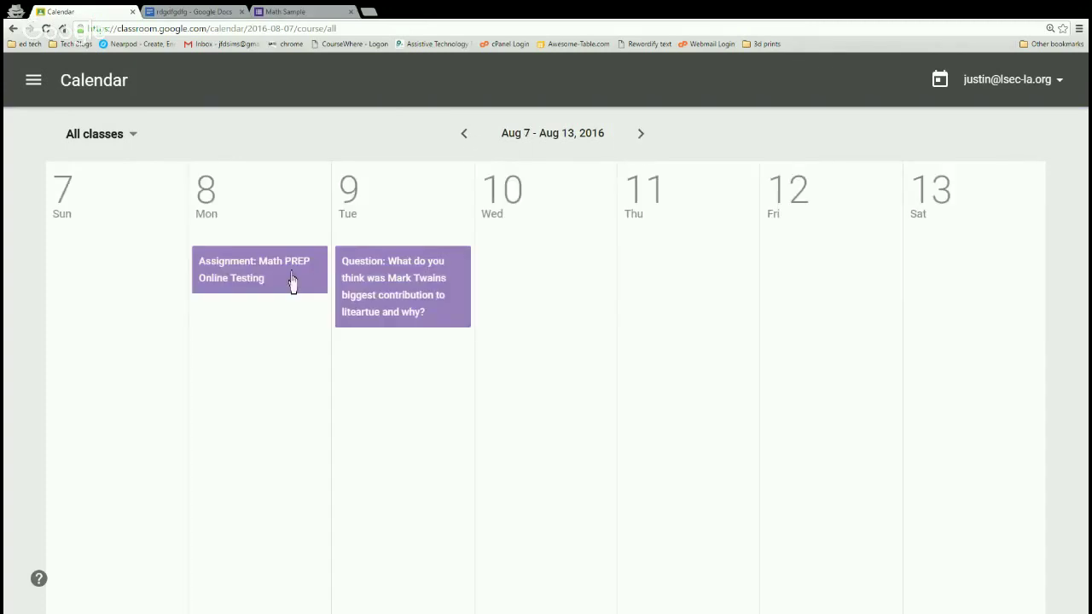
left_click(641, 135)
left_click(33, 82)
left_click(76, 252)
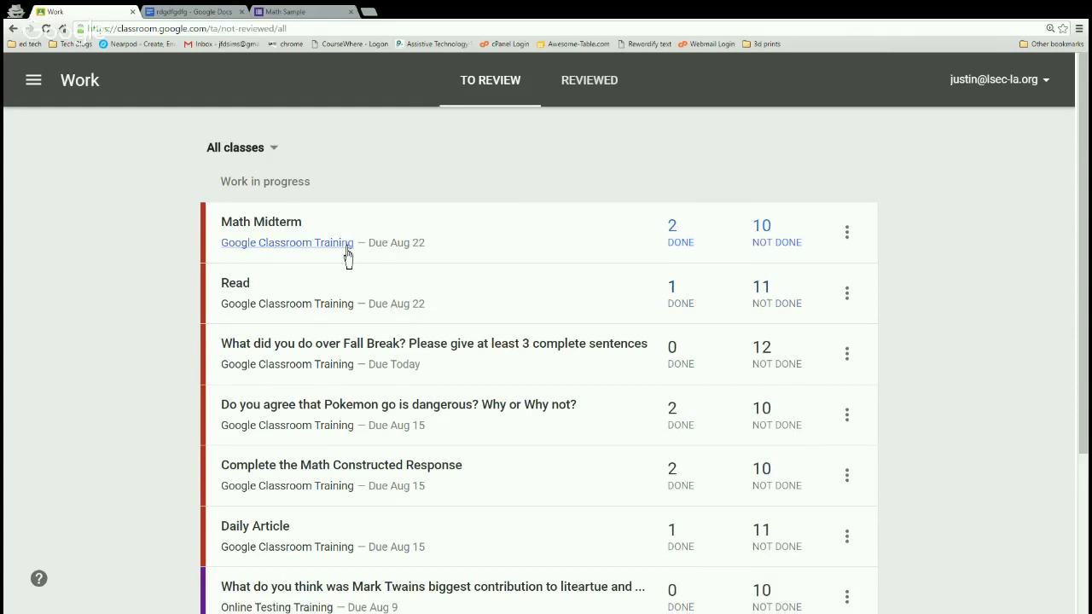
scroll(346, 257, "down", 3)
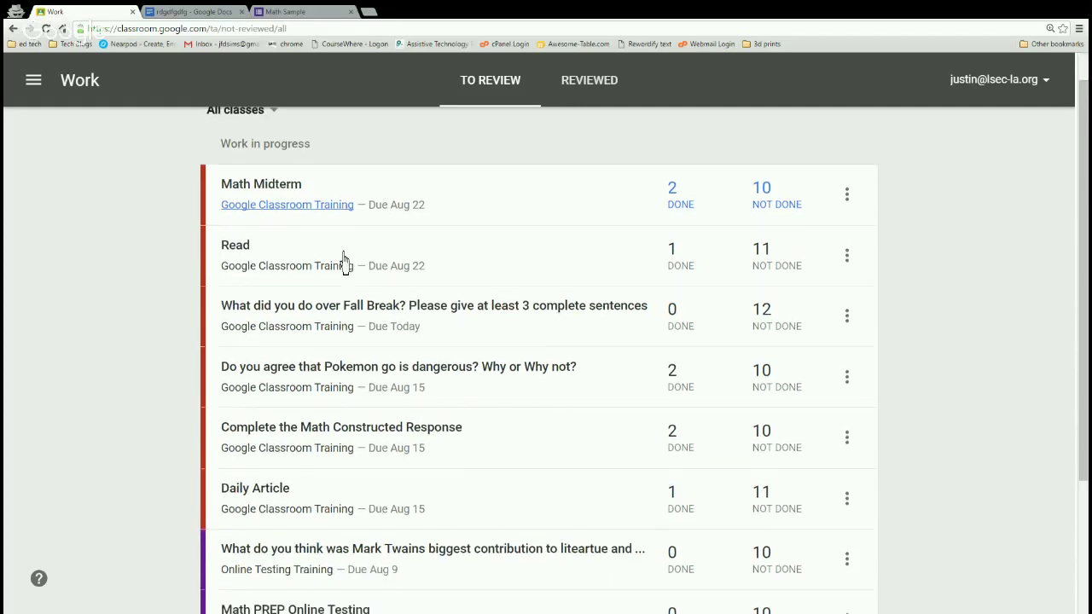
scroll(340, 256, "up", 3)
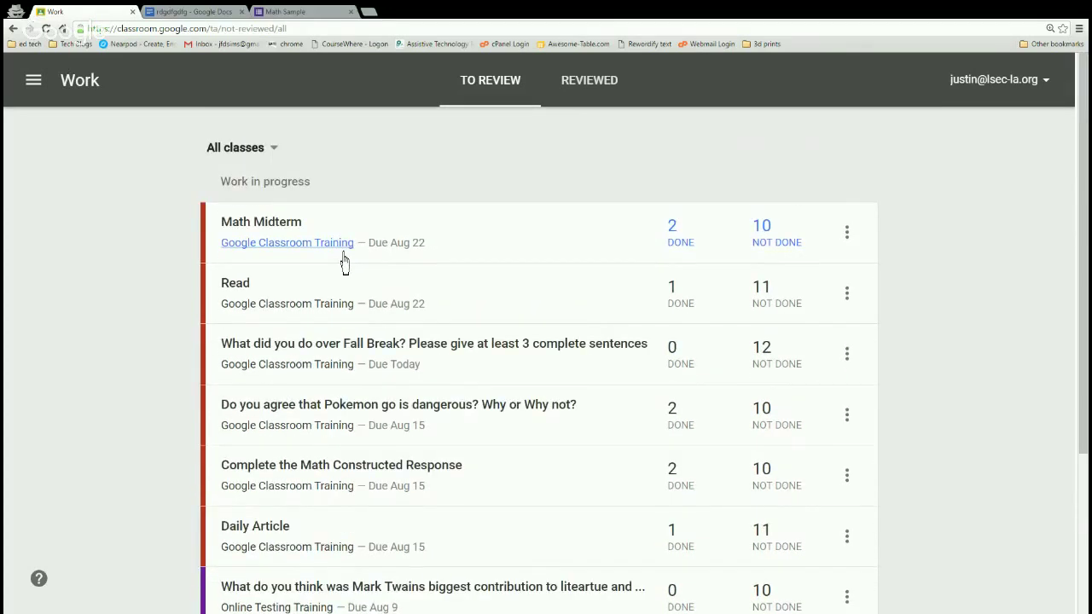
left_click(36, 83)
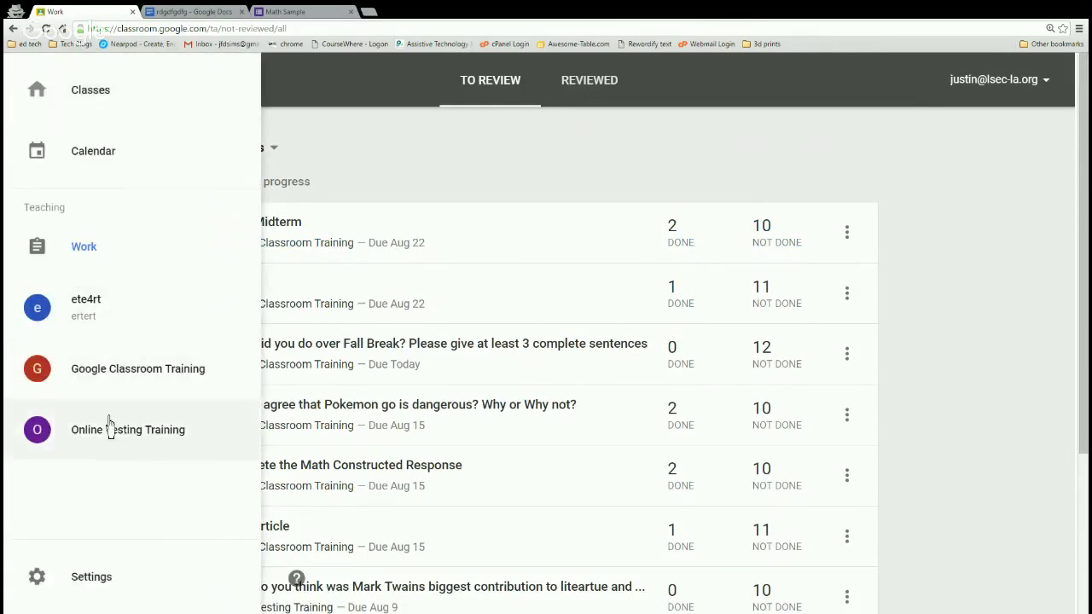
left_click(40, 104)
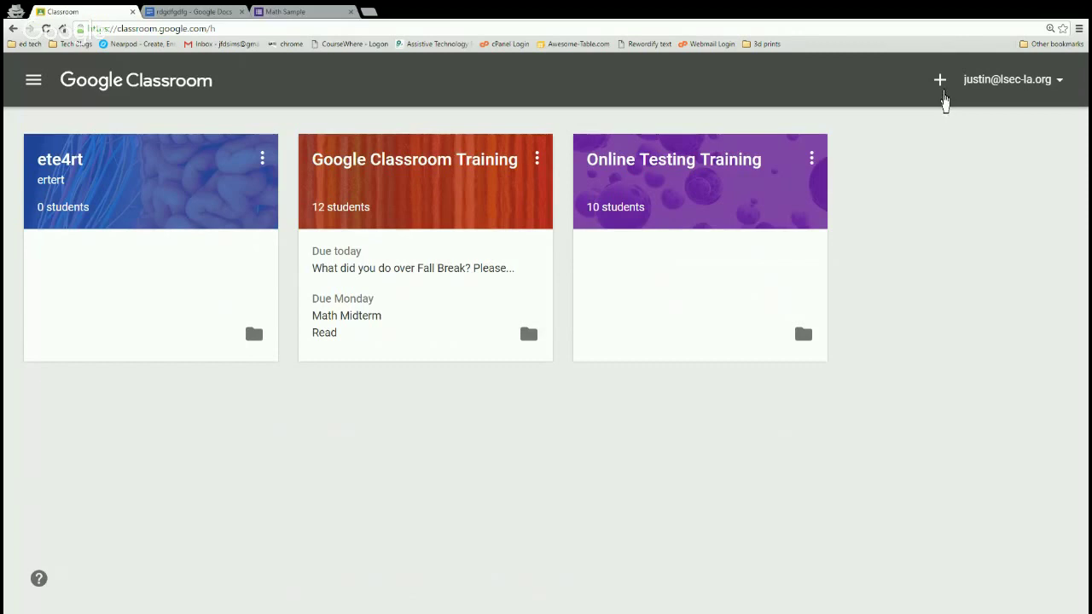
left_click(940, 80)
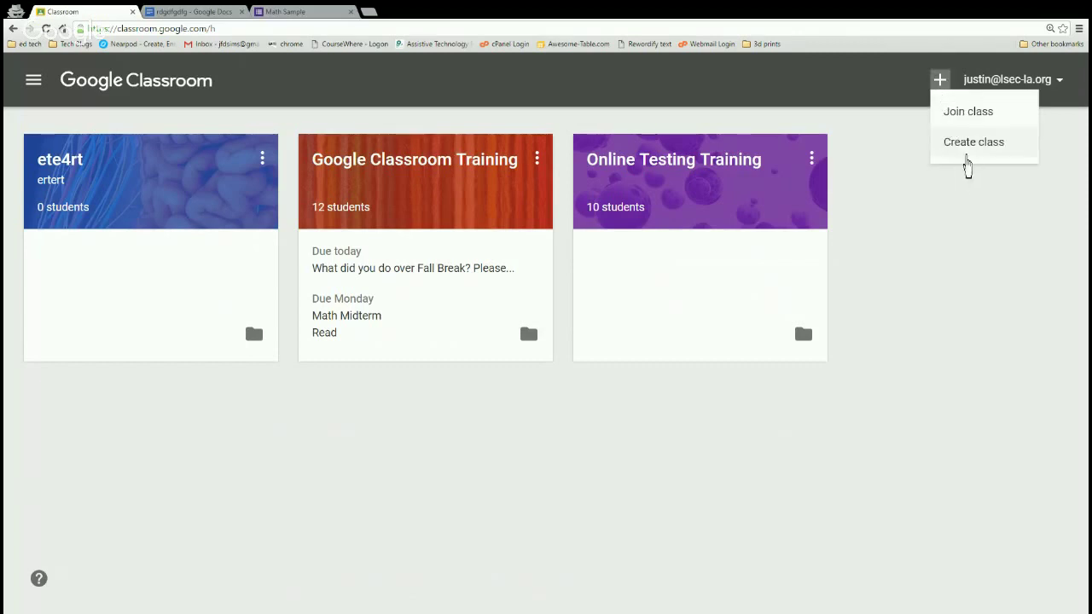
Create a class 'gdr43t534tgrdfgfdgd' with section '34wt534t54etgdf' and subject '34534534'.
left_click(966, 164)
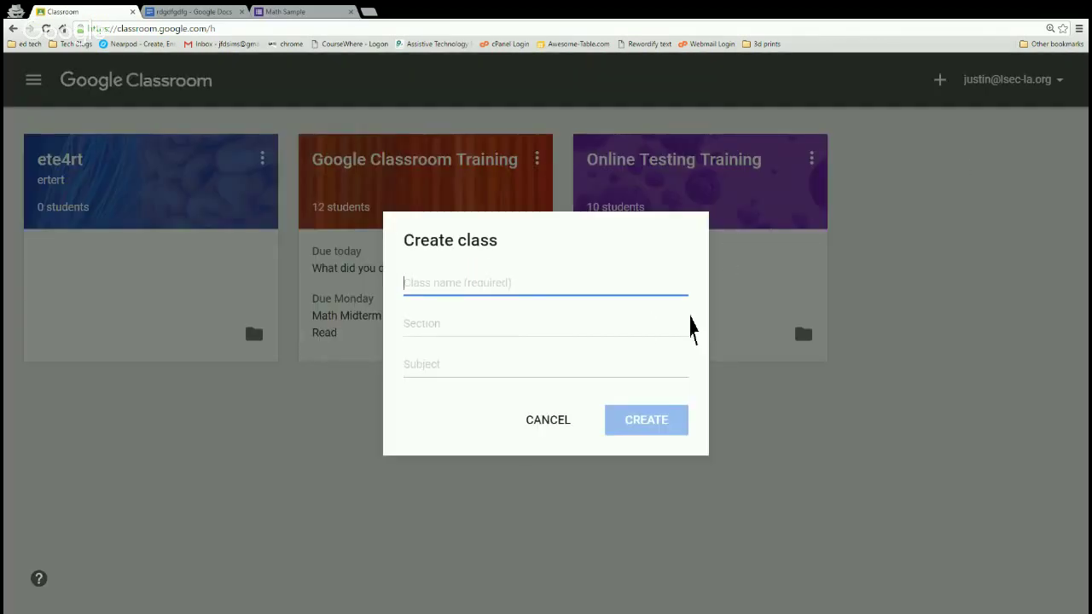
key("ctrl+plus")
key("ctrl+plus")
type("gdr43t534tgrdfgfdgd")
left_click(459, 327)
type("34wt534t54etgdf")
left_click(419, 365)
type("34534534")
left_click(667, 459)
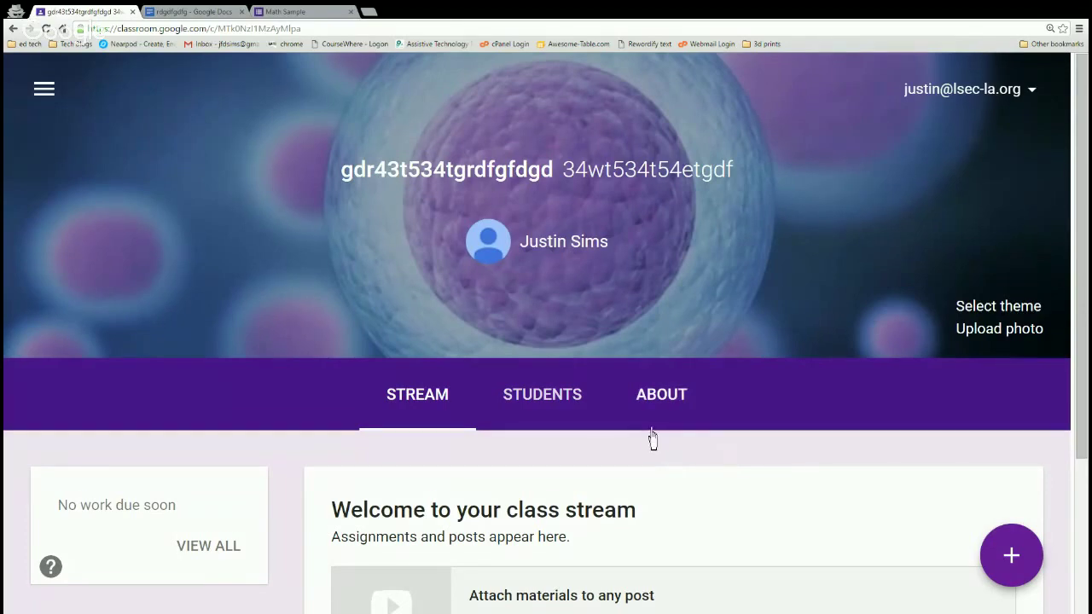
Return to the Classroom home page listing all class cards.
scroll(653, 439, "down", 2)
left_click(39, 109)
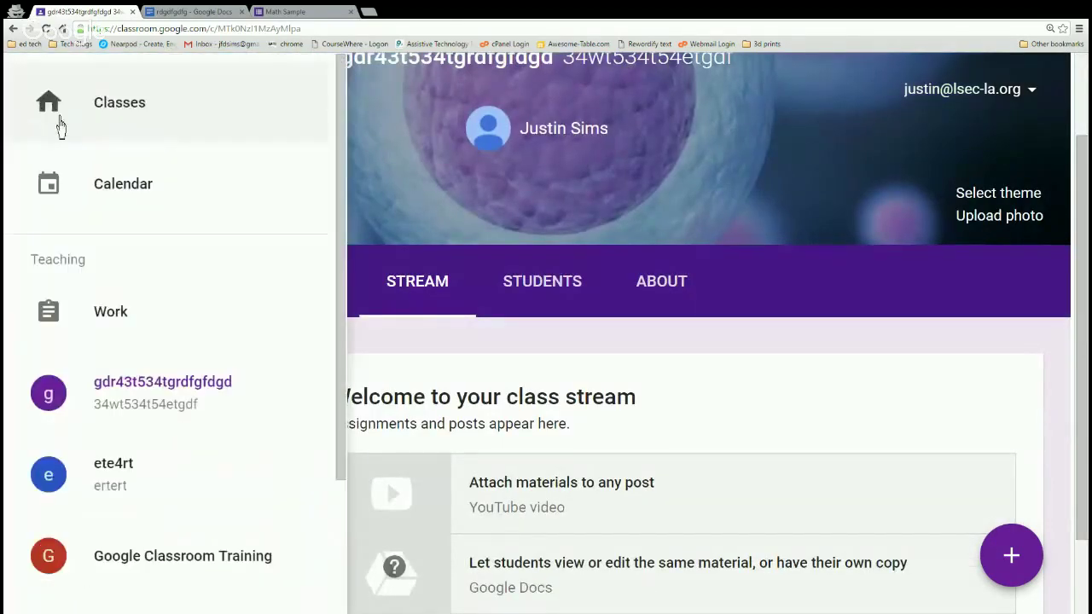
left_click(61, 120)
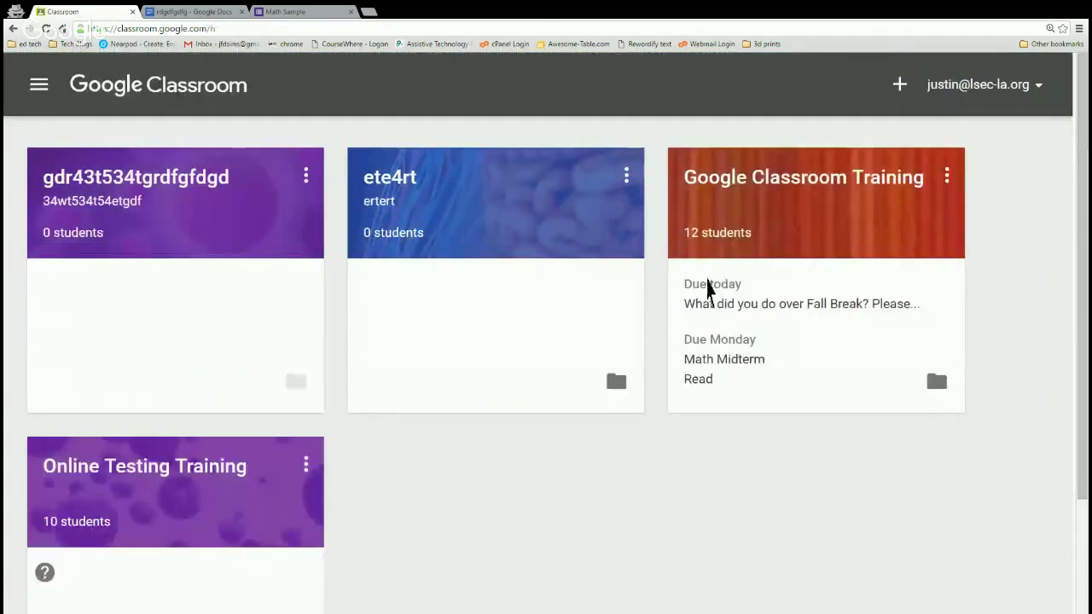
Open the Google Classroom Training class and browse its About page.
left_click(764, 206)
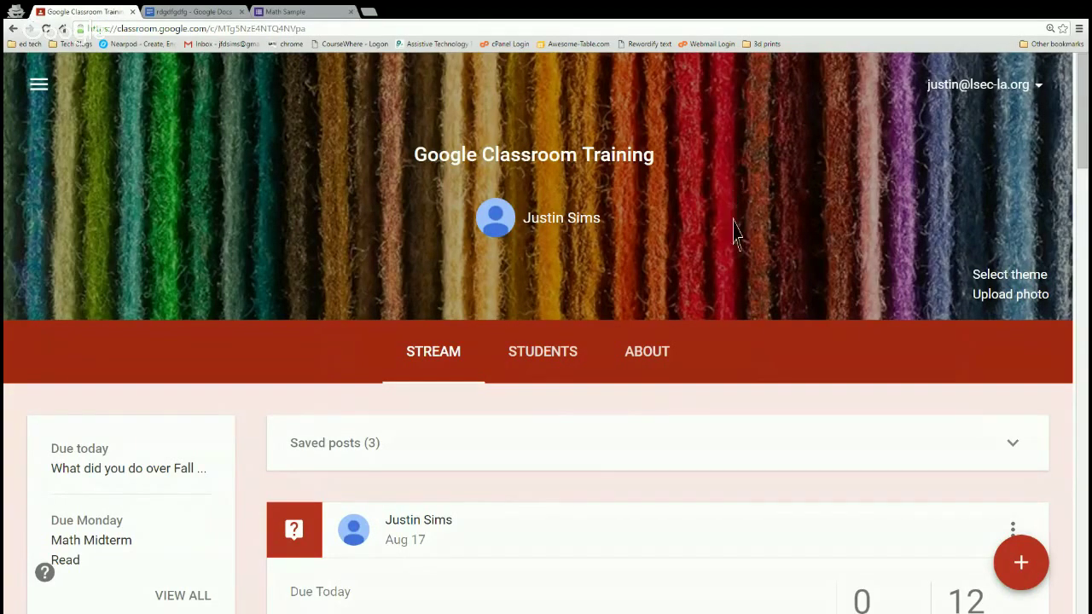
left_click(663, 378)
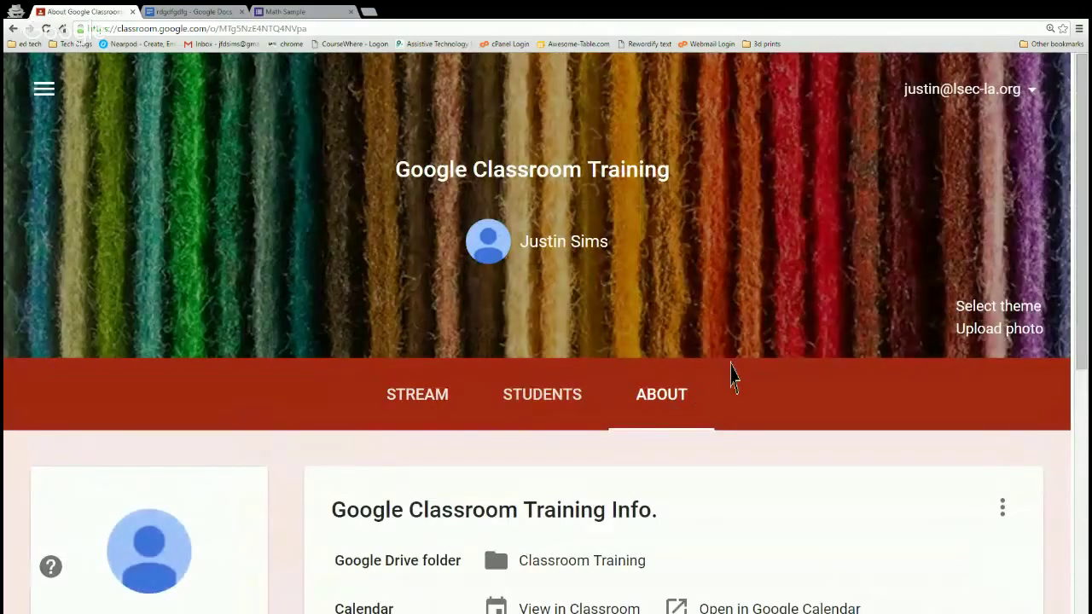
scroll(708, 400, "down", 2)
scroll(727, 375, "down", 3)
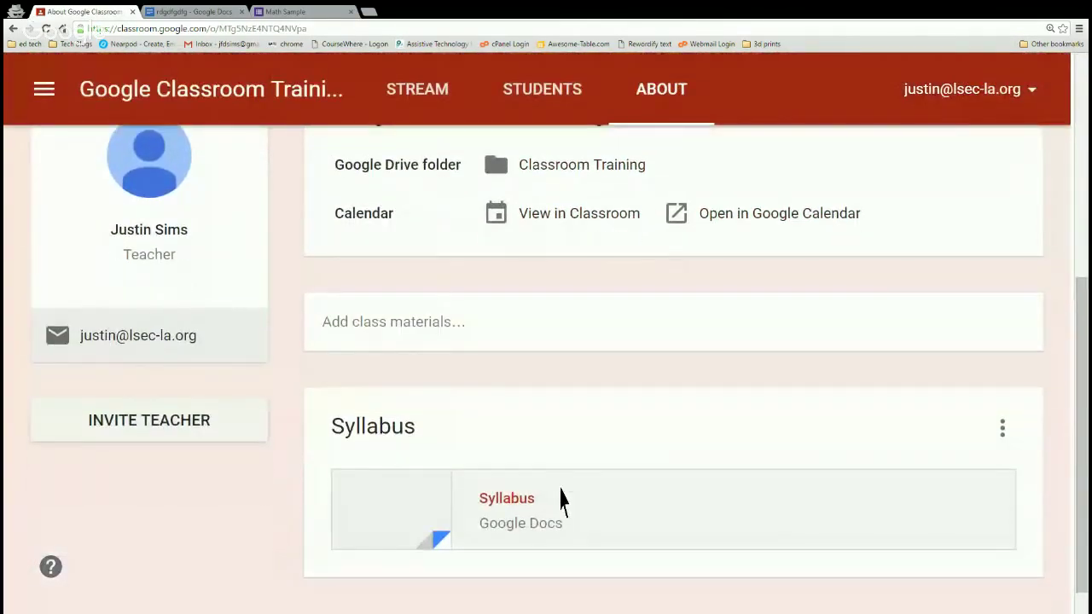
scroll(650, 436, "up", 1)
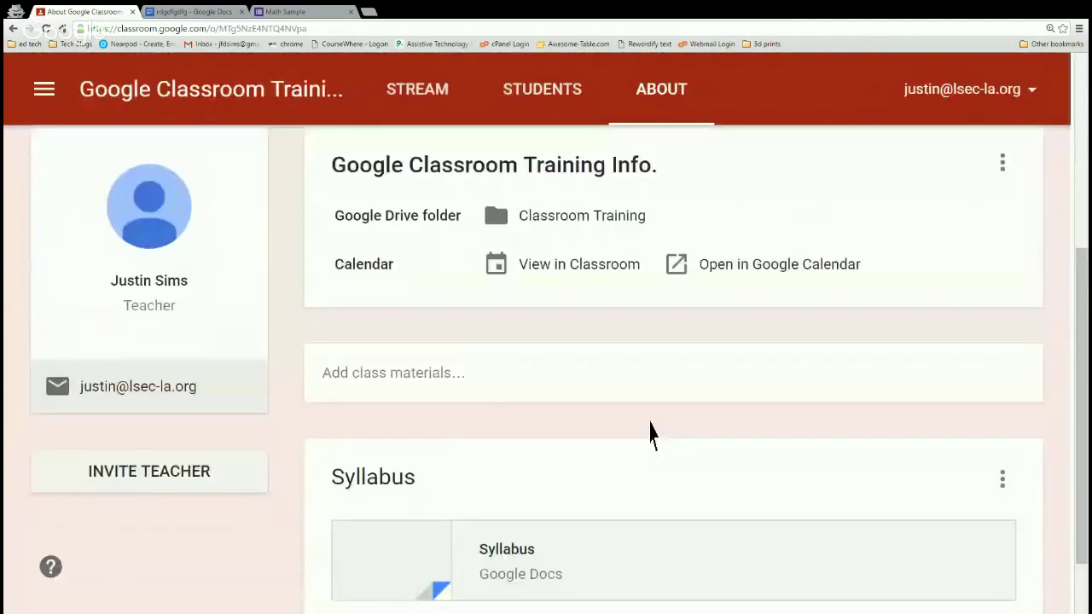
key("ctrl+minus")
scroll(668, 414, "up", 2)
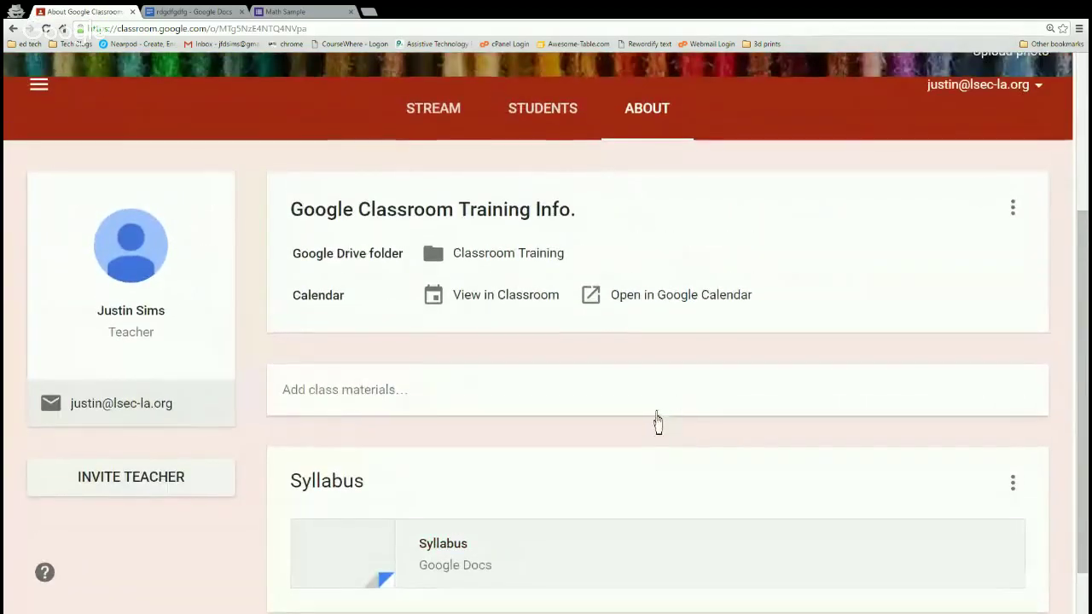
scroll(658, 421, "up", 1)
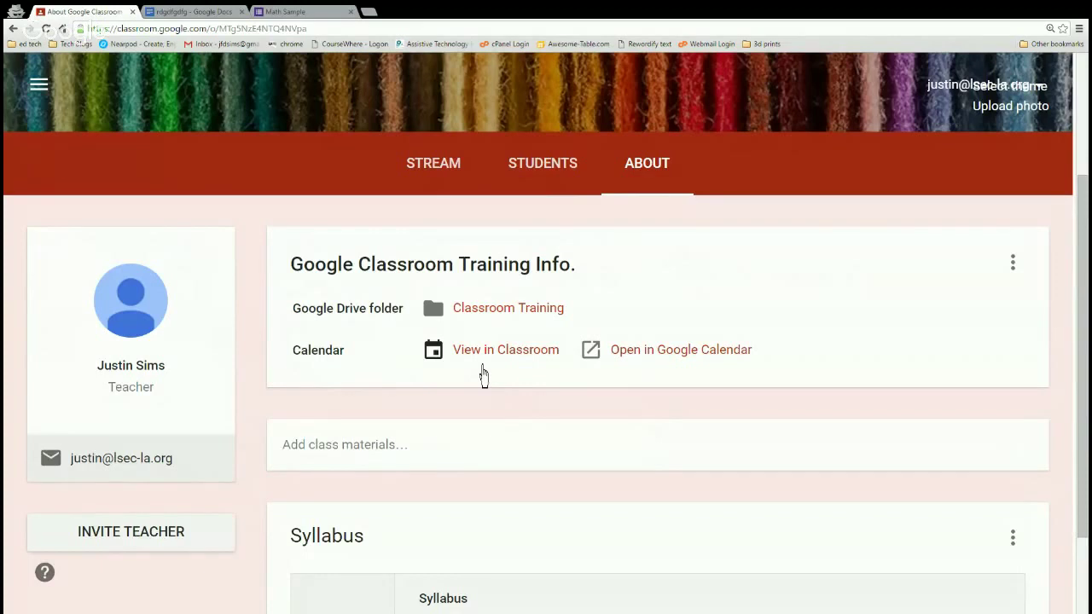
scroll(481, 375, "down", 2)
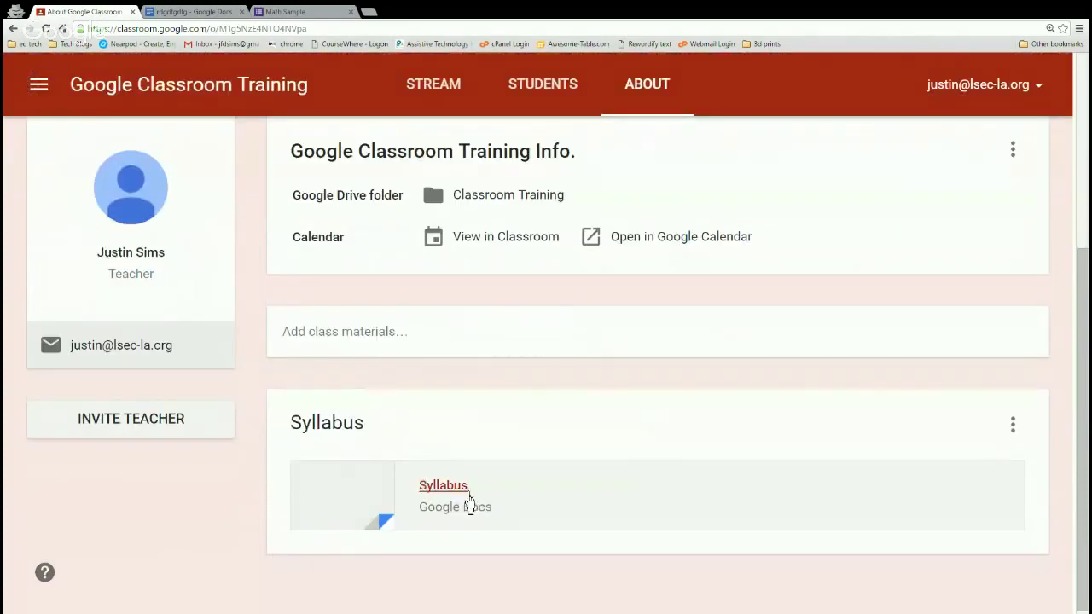
Try Add class materials on the About page, then go to the Students list.
left_click(398, 354)
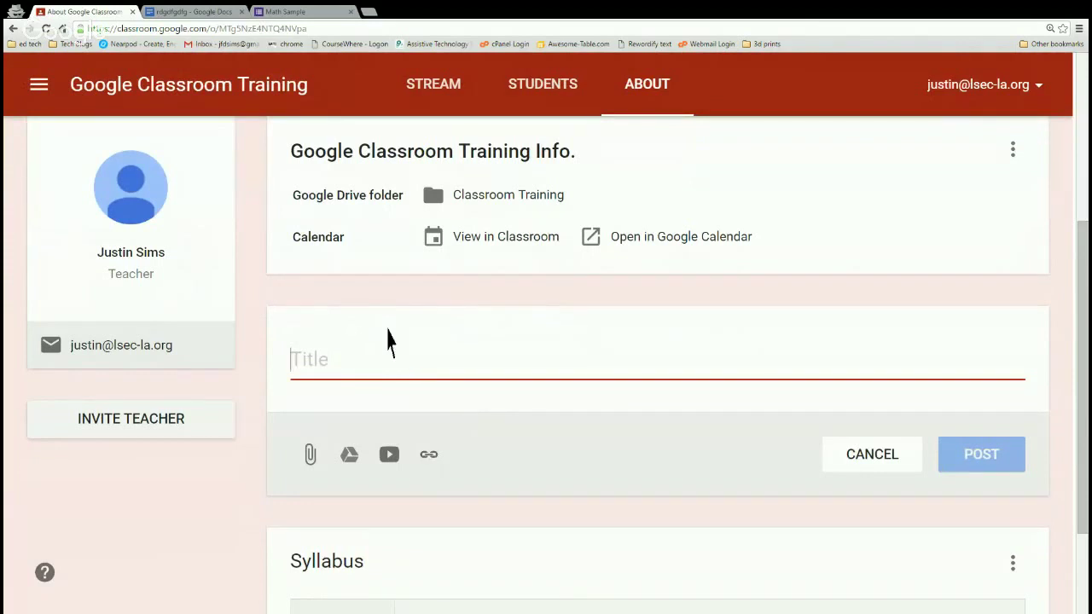
scroll(390, 341, "up", 1)
scroll(381, 315, "up", 1)
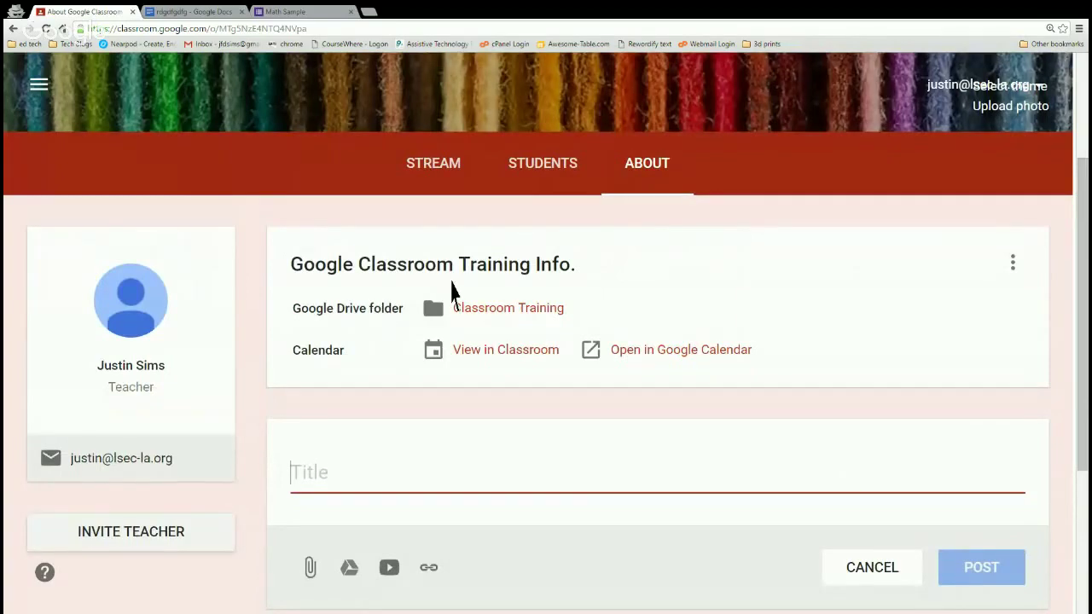
scroll(452, 285, "up", 1)
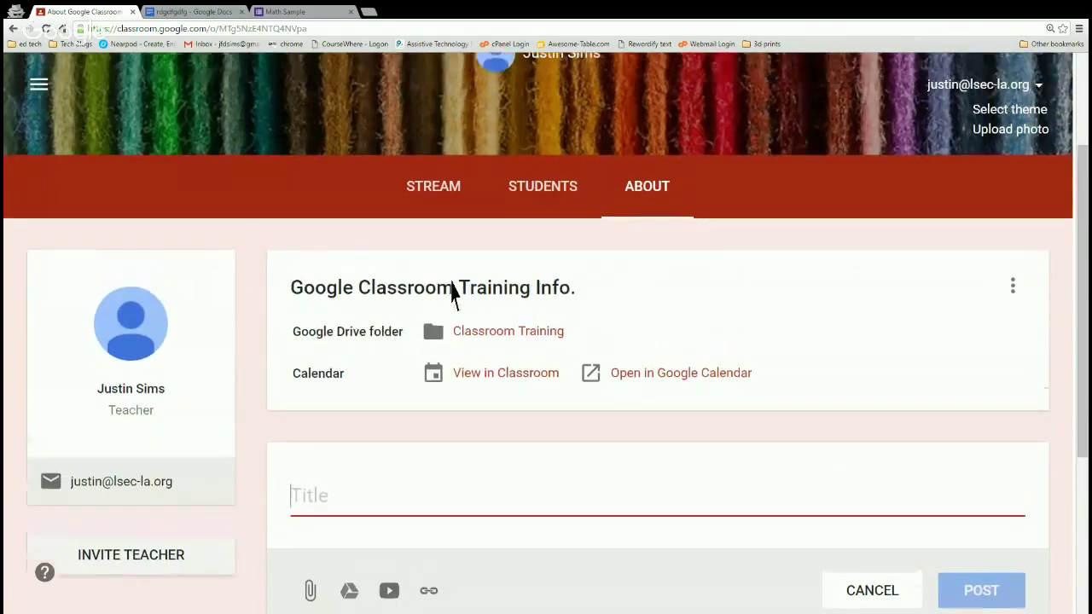
scroll(460, 297, "up", 1)
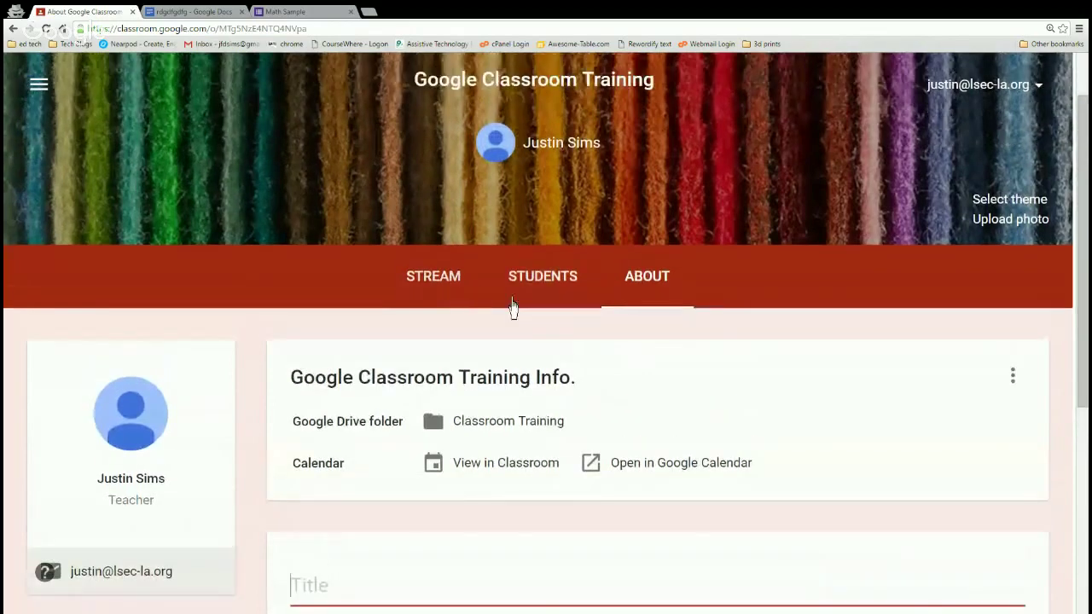
left_click(544, 301)
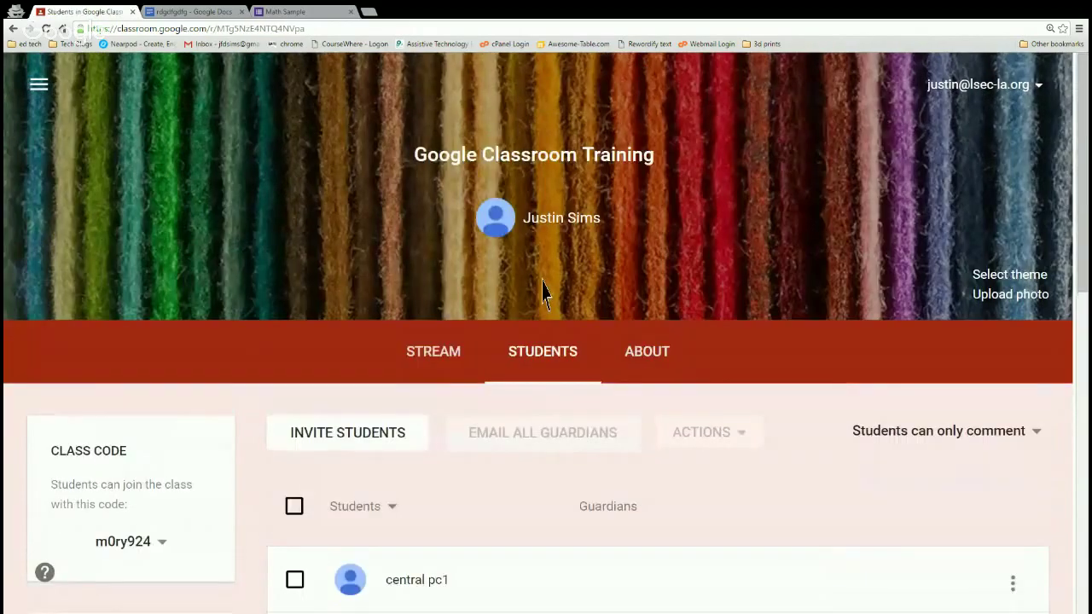
scroll(570, 290, "down", 1)
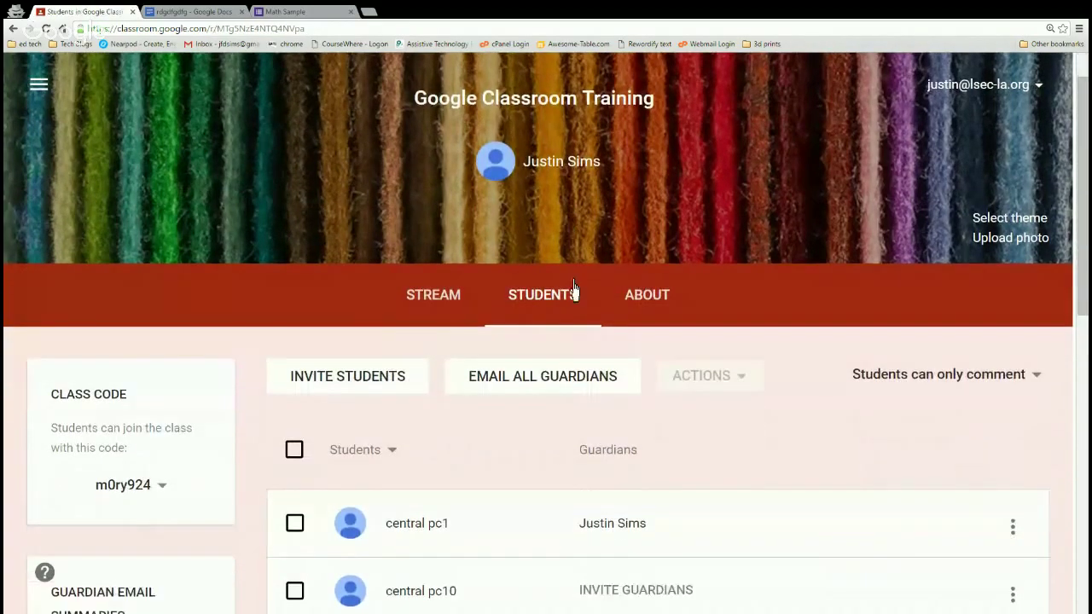
scroll(563, 292, "down", 1)
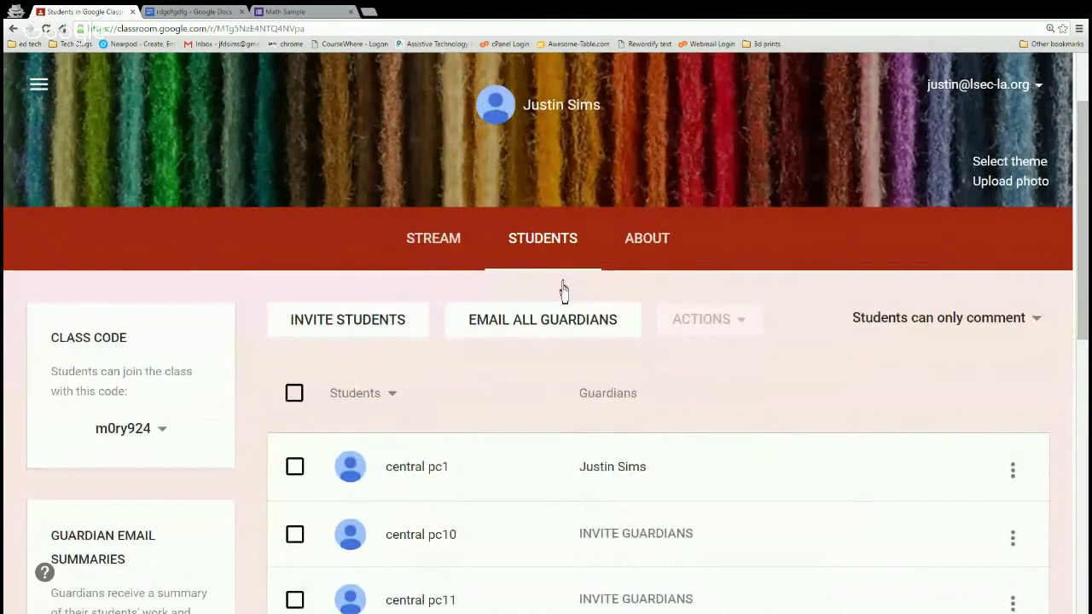
scroll(560, 288, "down", 1)
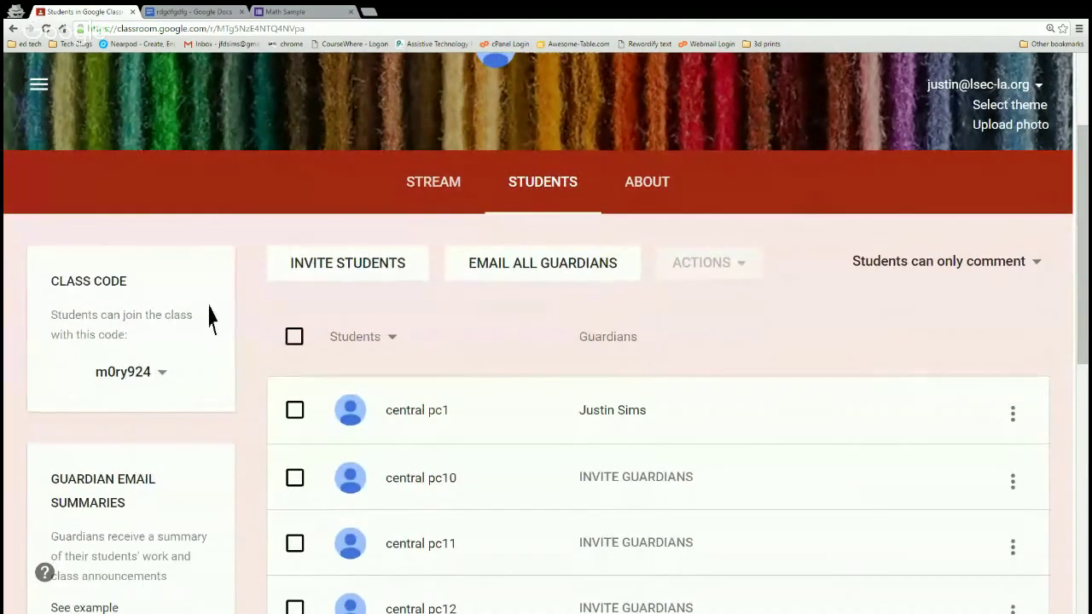
left_click(162, 382)
left_click(124, 375)
key("ctrl+plus")
key("ctrl+plus")
key("ctrl+plus")
key("ctrl+plus")
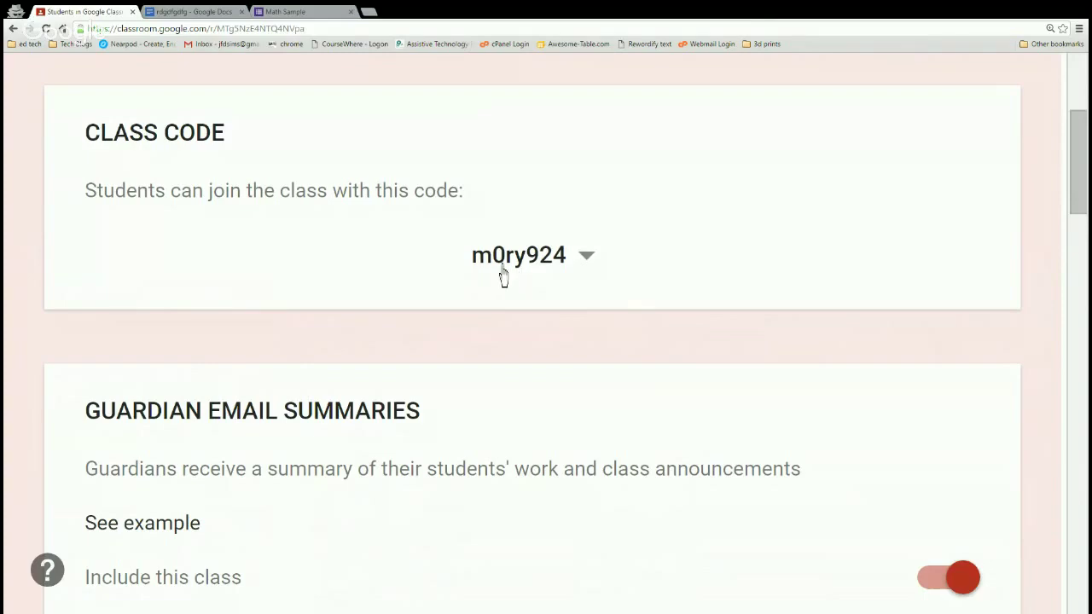
key("ctrl+minus")
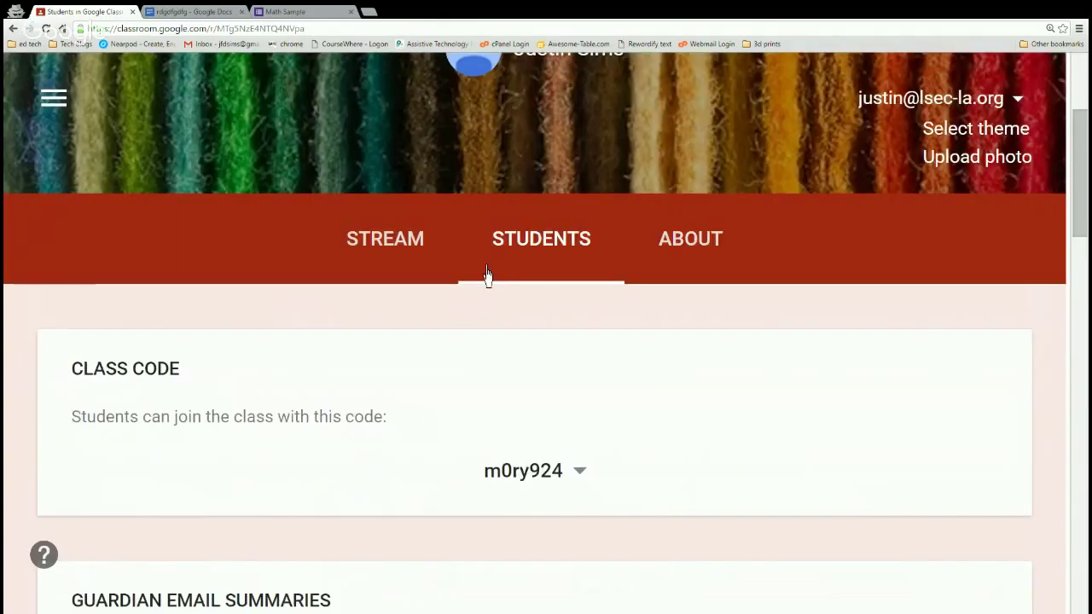
key("ctrl+minus")
key("ctrl+minus")
key("ctrl+minus")
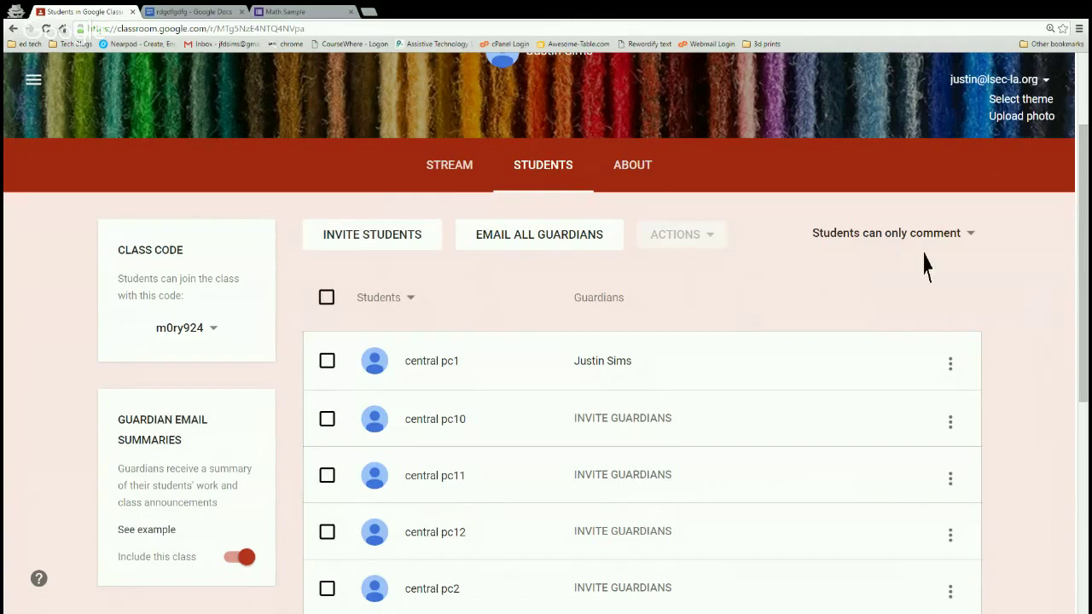
key("ctrl+plus")
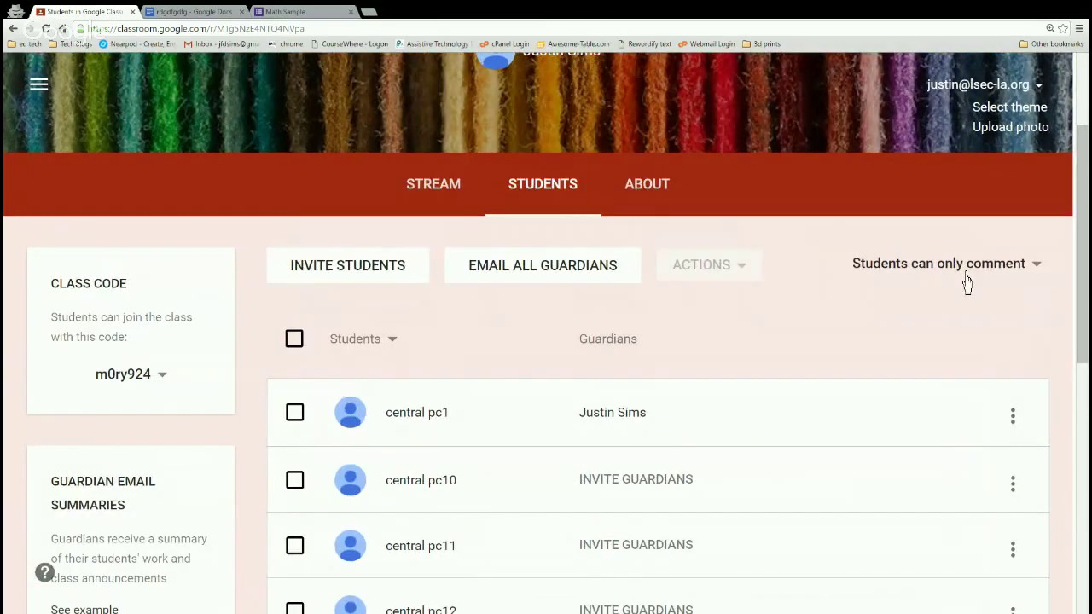
key("ctrl+plus")
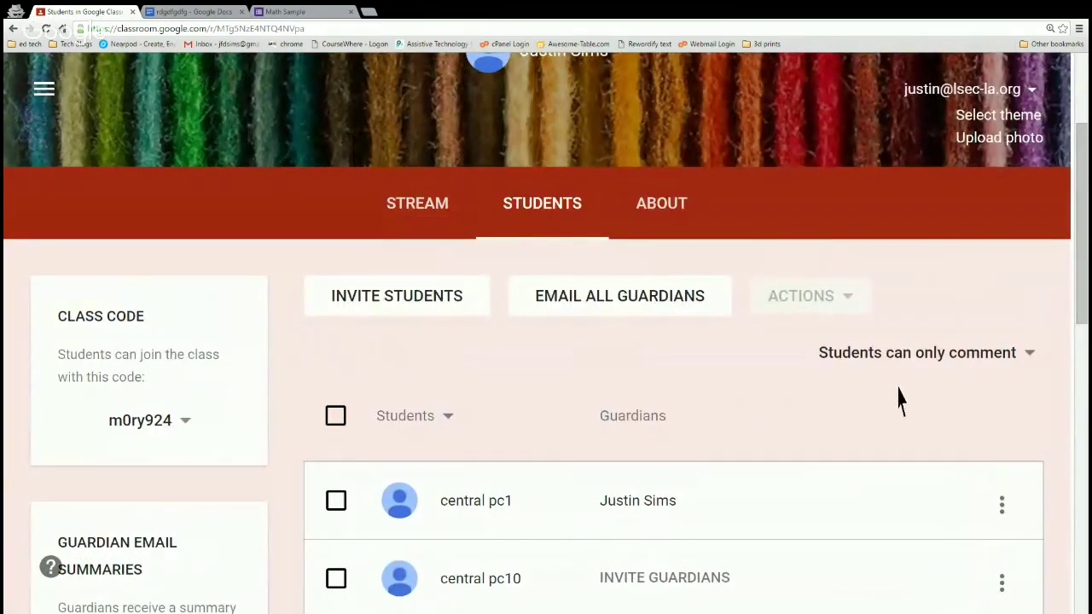
Limit students to commenting only and try a class comment on the assignment.
left_click(1014, 358)
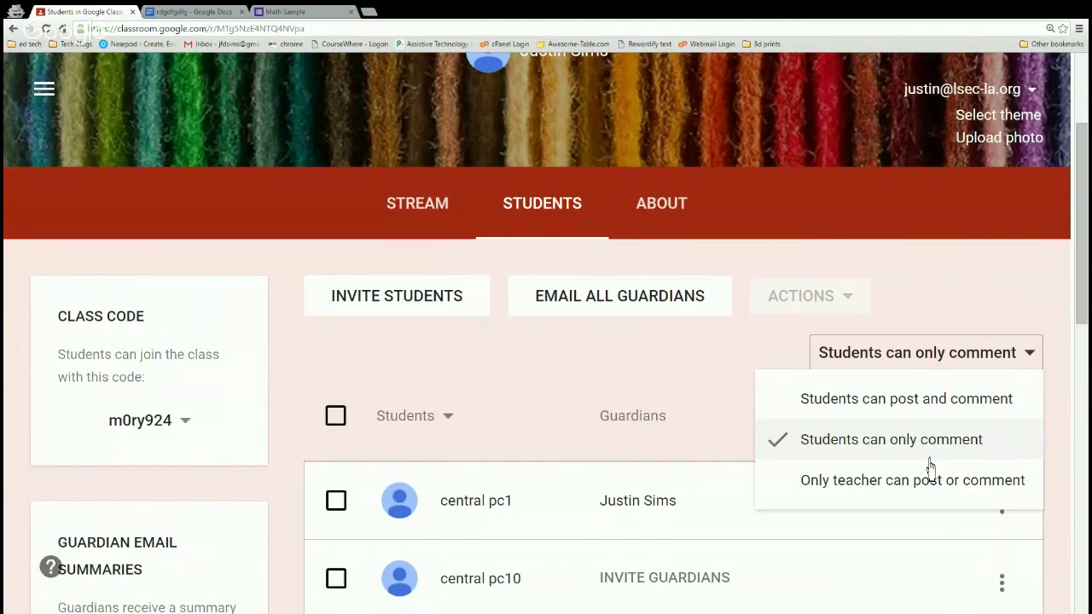
left_click(925, 458)
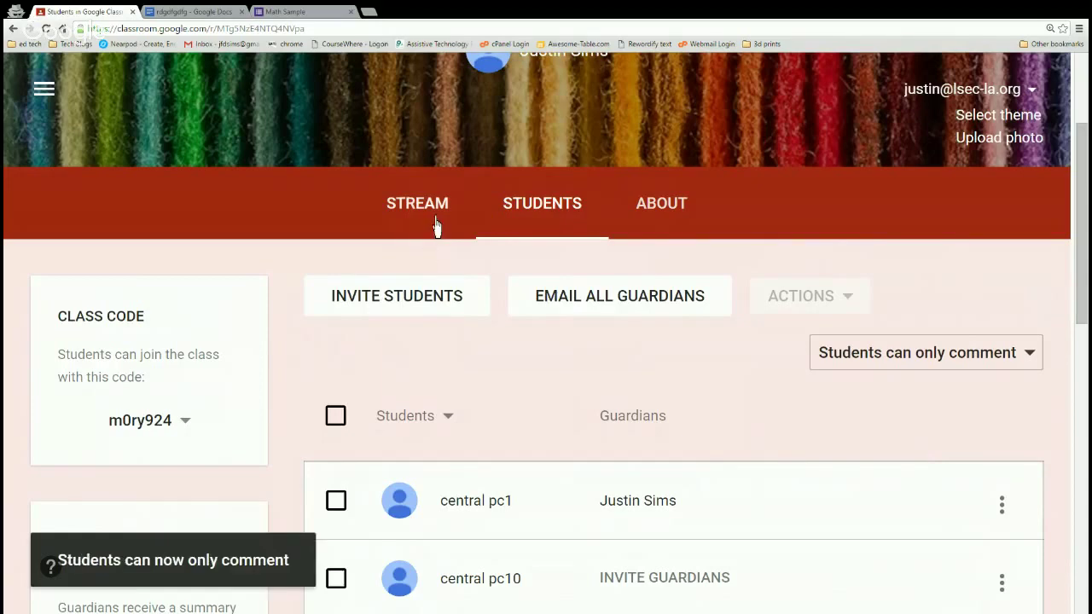
left_click(437, 224)
scroll(414, 333, "down", 3)
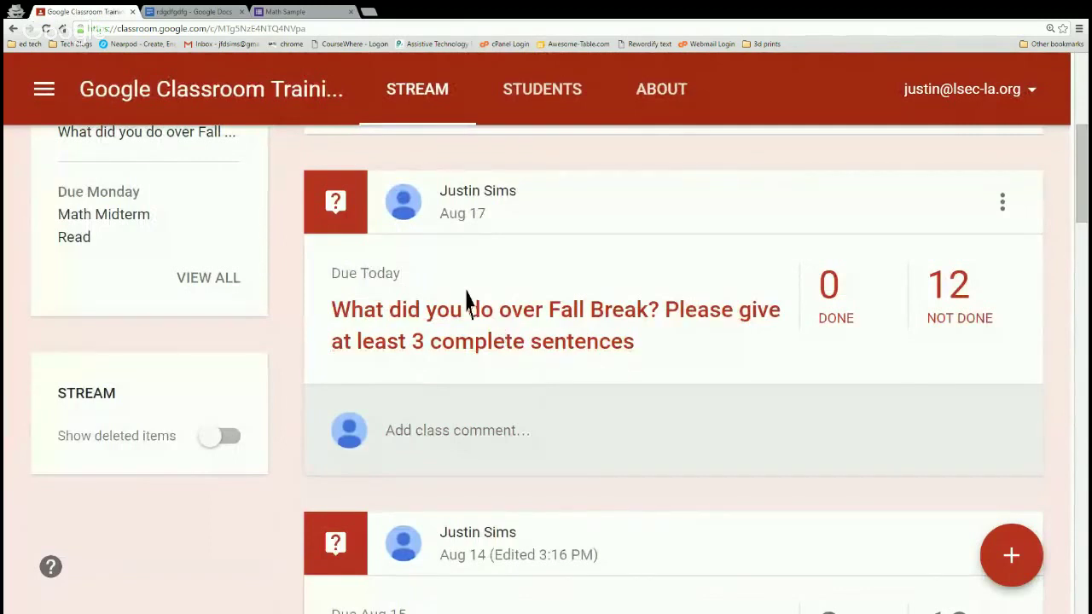
left_click(473, 443)
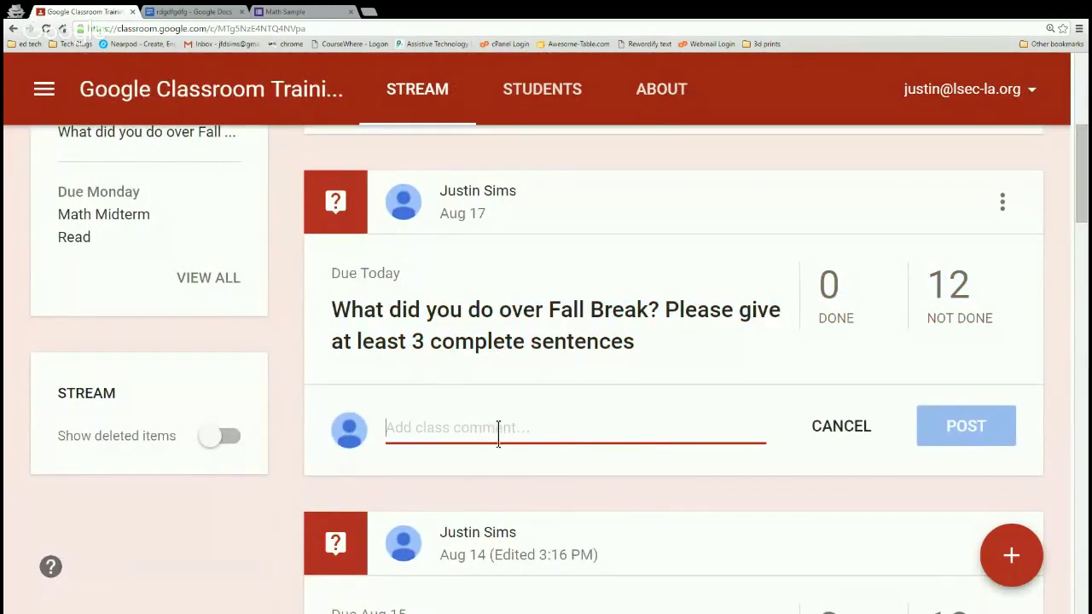
scroll(473, 358, "up", 2)
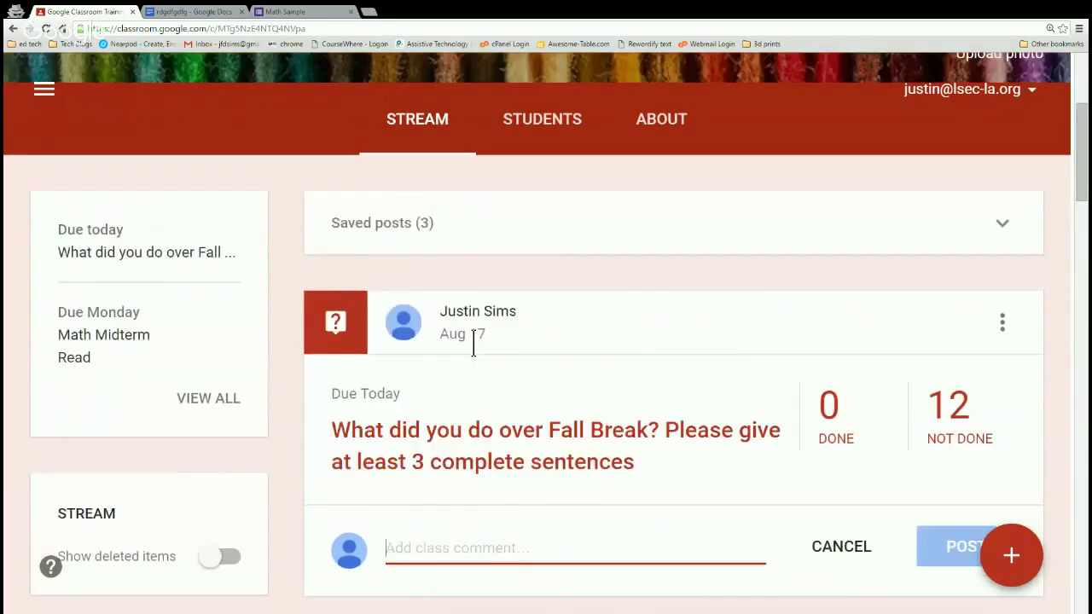
scroll(508, 256, "up", 1)
Change the posting permission so students can post and comment, then review the stream.
left_click(541, 193)
left_click(876, 363)
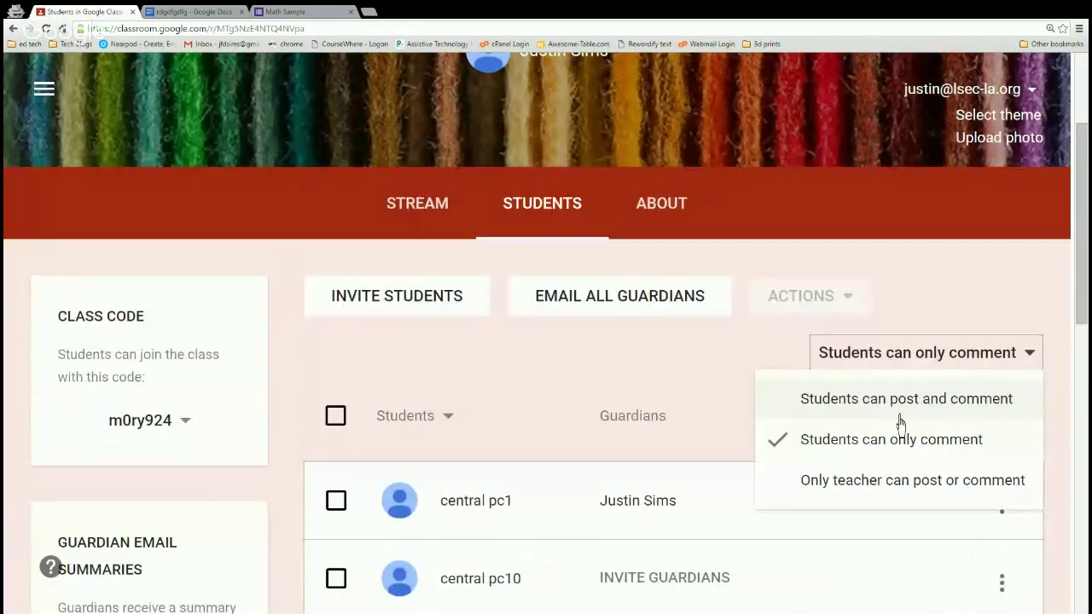
left_click(900, 405)
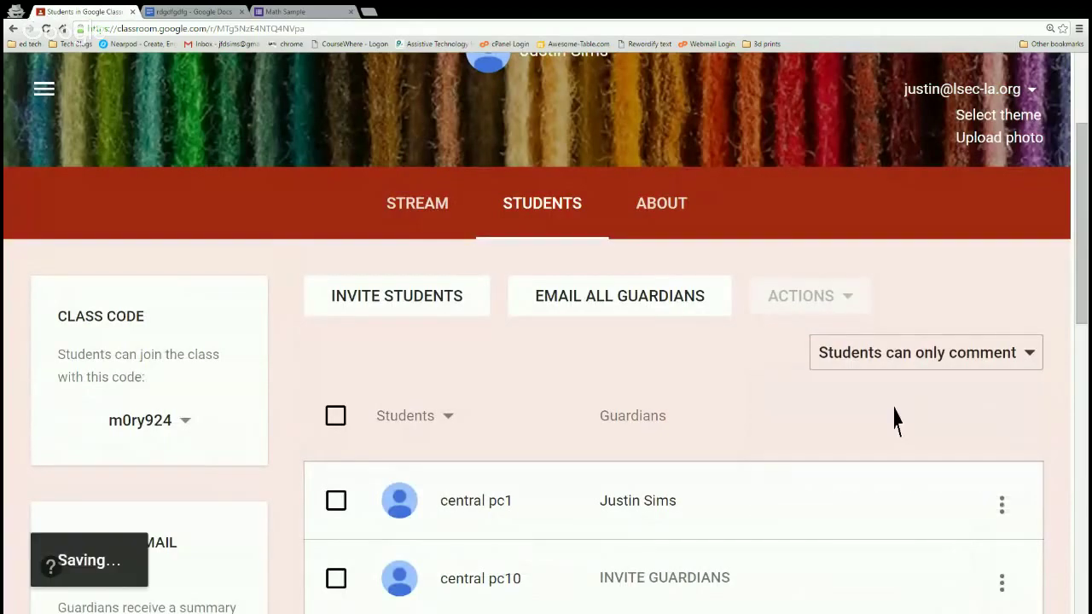
left_click(444, 220)
scroll(469, 358, "down", 1)
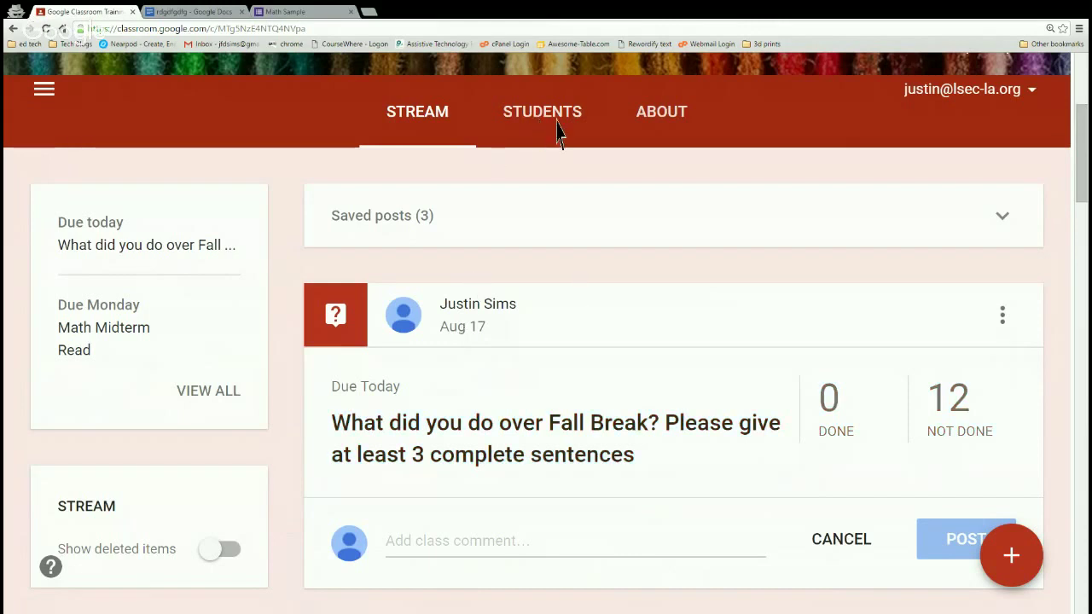
scroll(552, 254, "up", 3)
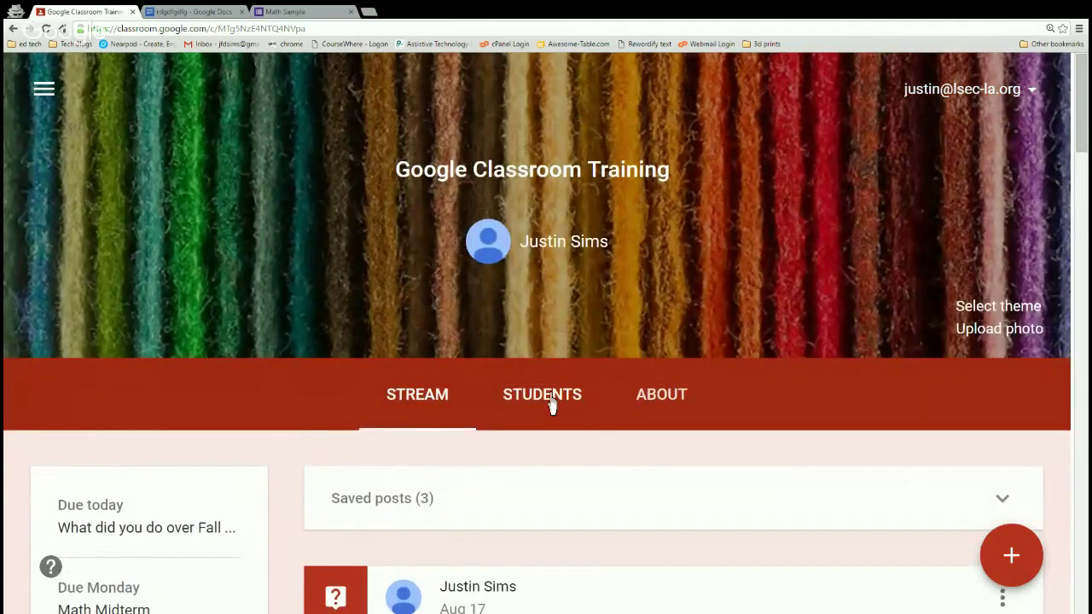
Try teacher-only posting, then settle on 'Students can only comment'.
left_click(556, 400)
left_click(916, 358)
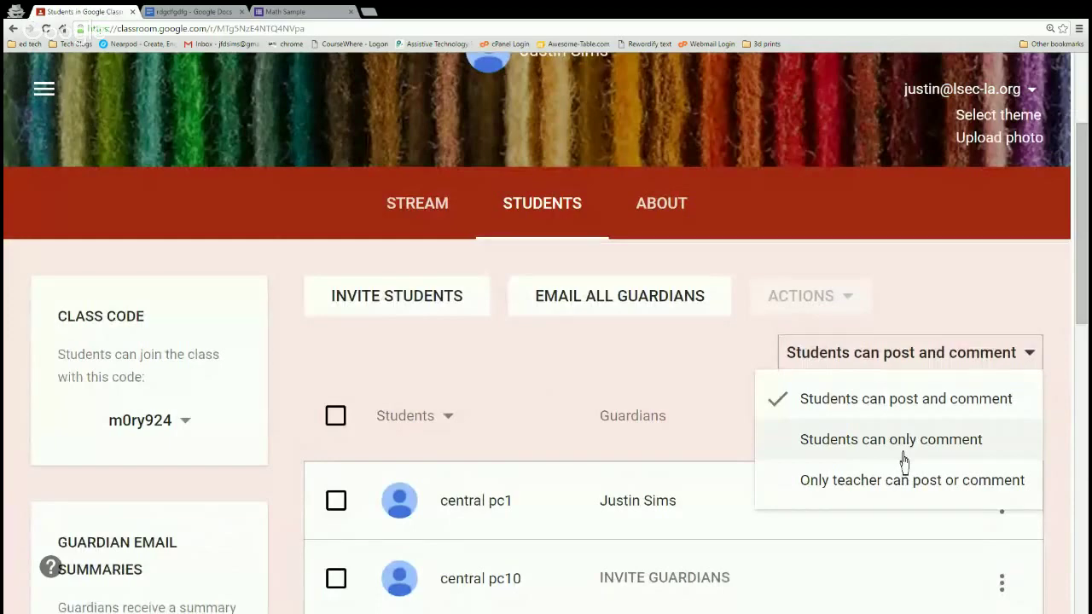
left_click(897, 504)
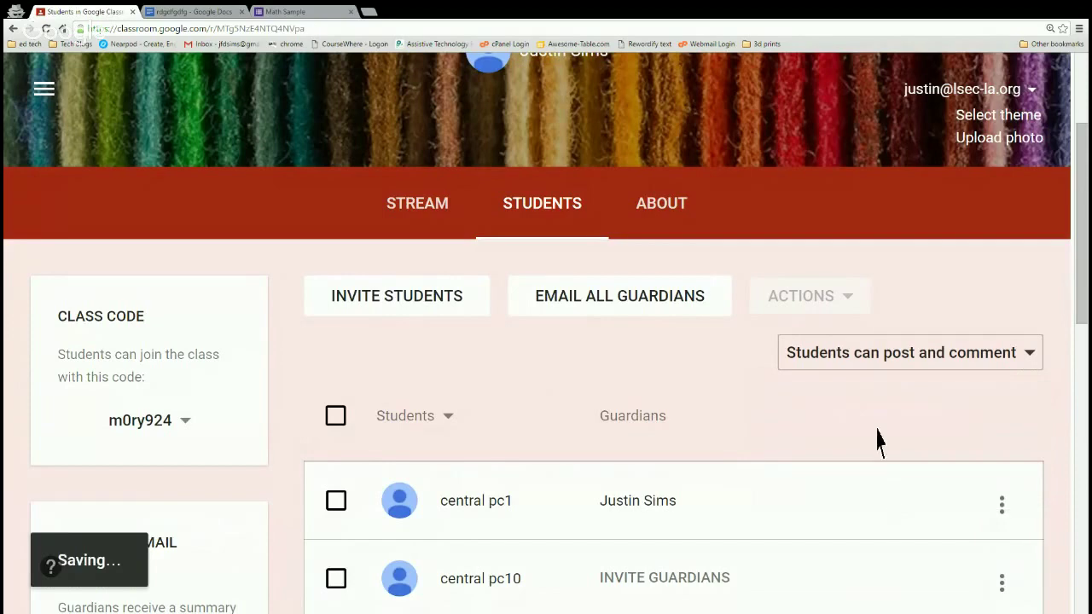
left_click(861, 365)
left_click(870, 460)
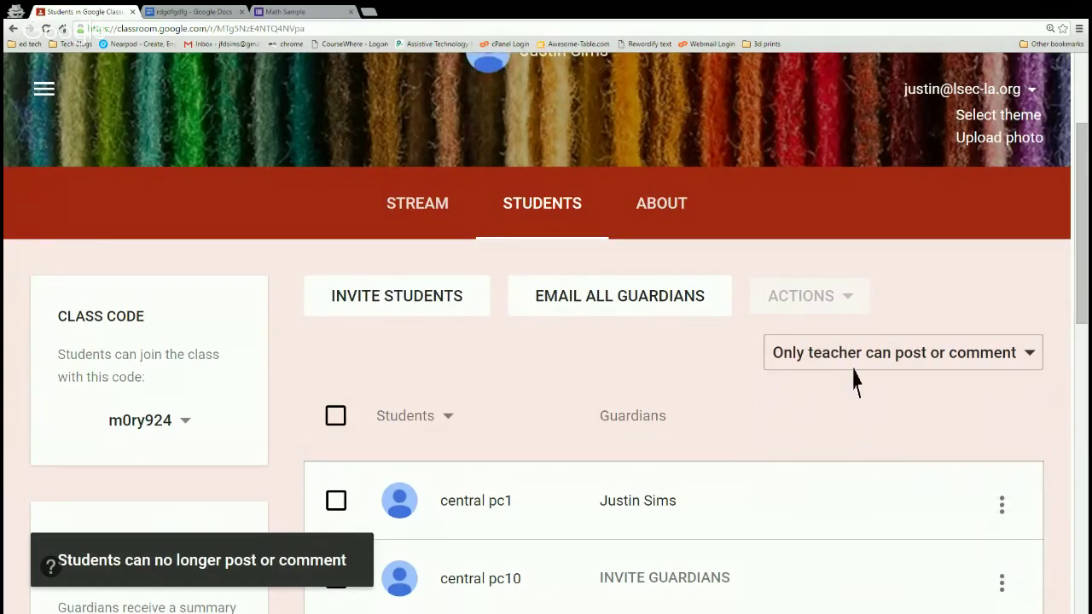
left_click(851, 367)
left_click(868, 444)
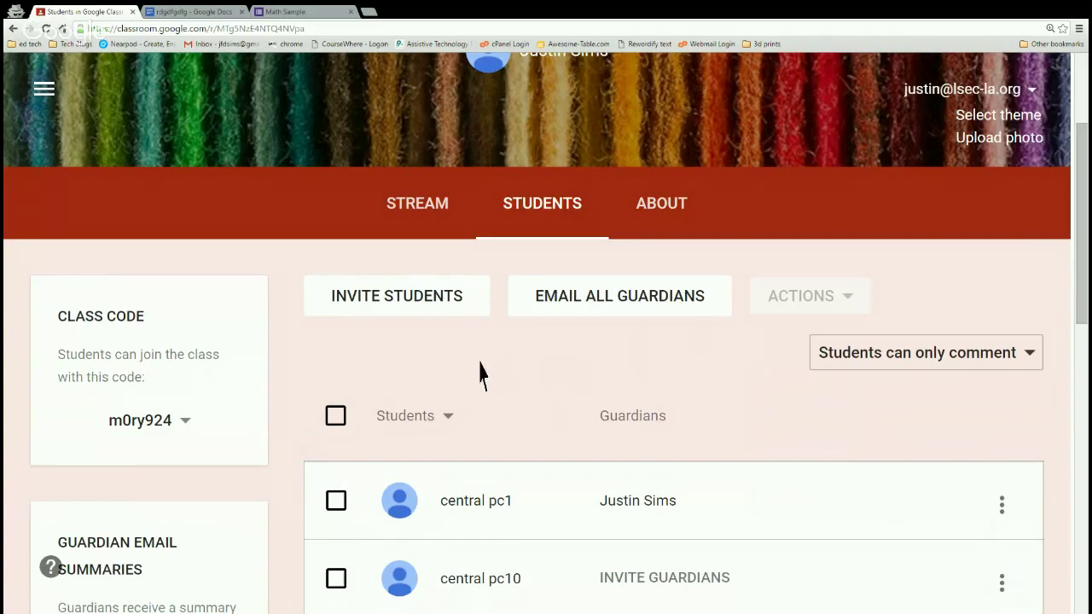
scroll(477, 371, "down", 1)
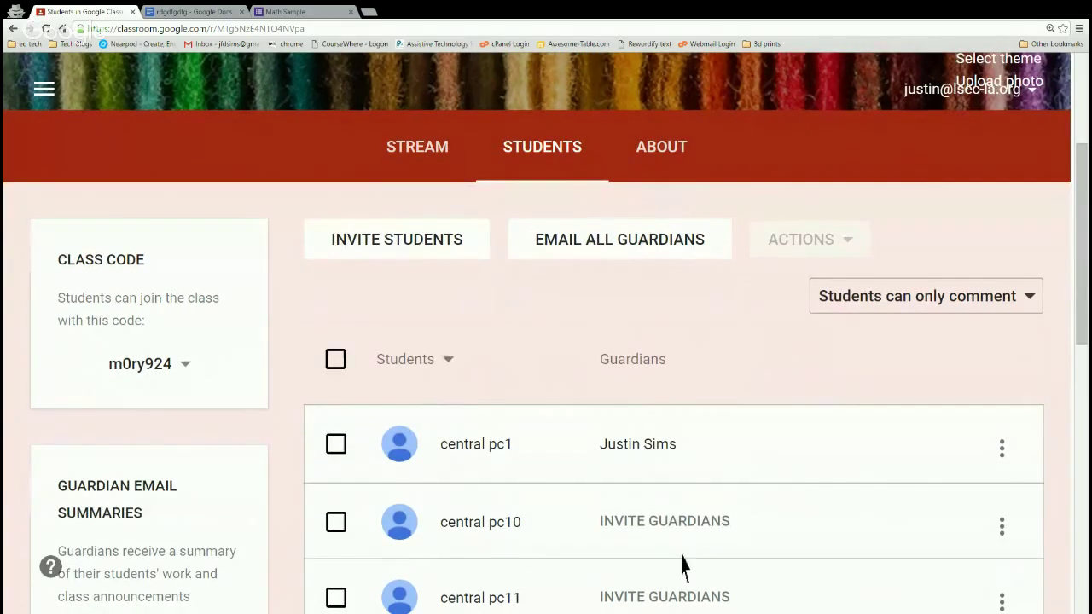
Select central pc11 and preview the Mute action, then cancel so they stay unmuted.
scroll(376, 516, "down", 1)
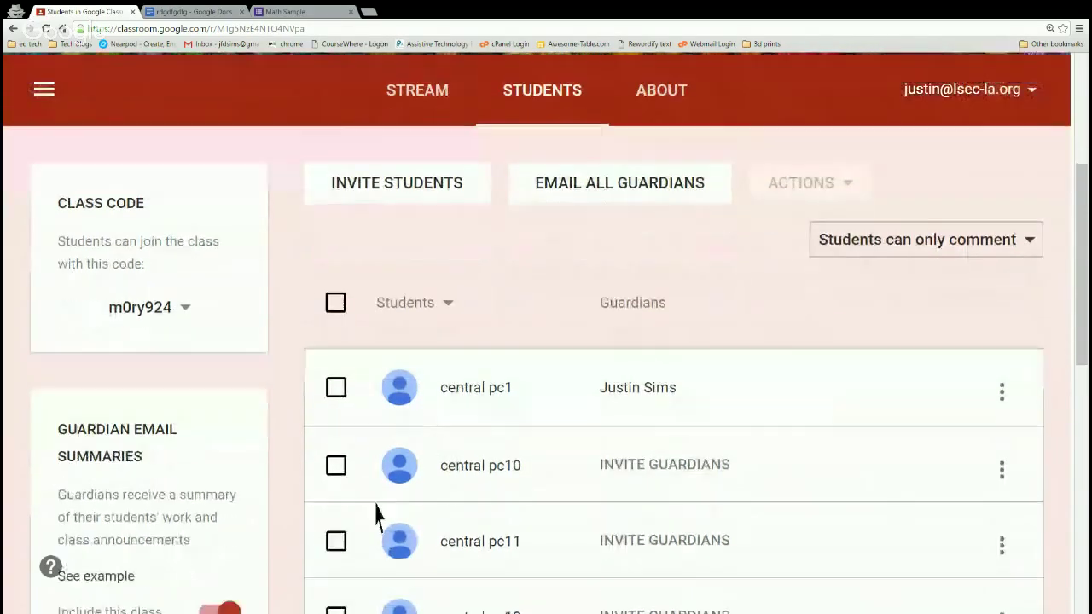
left_click(333, 550)
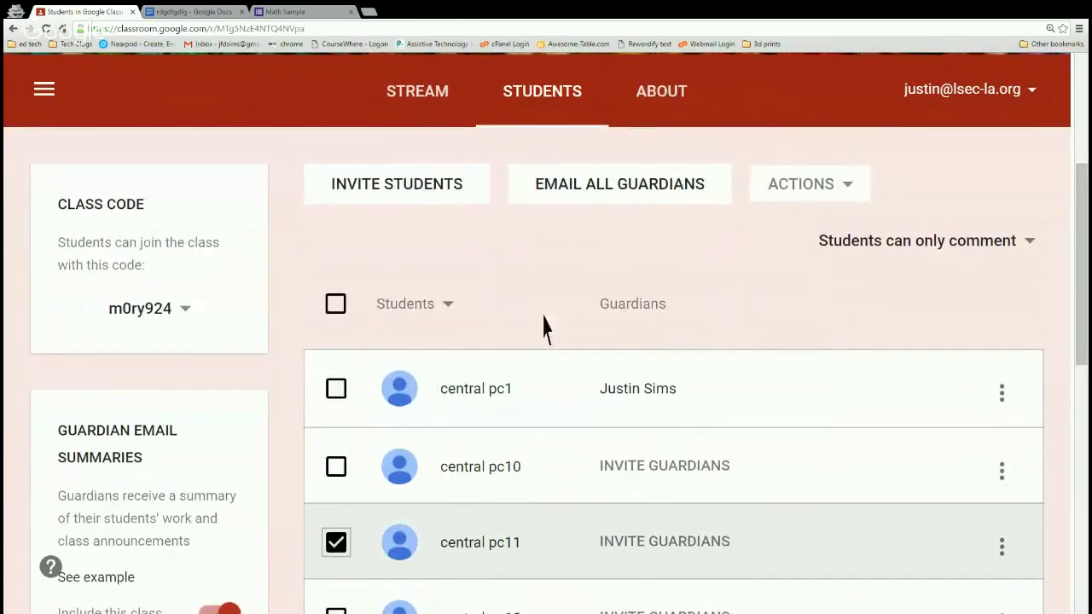
scroll(544, 327, "up", 1)
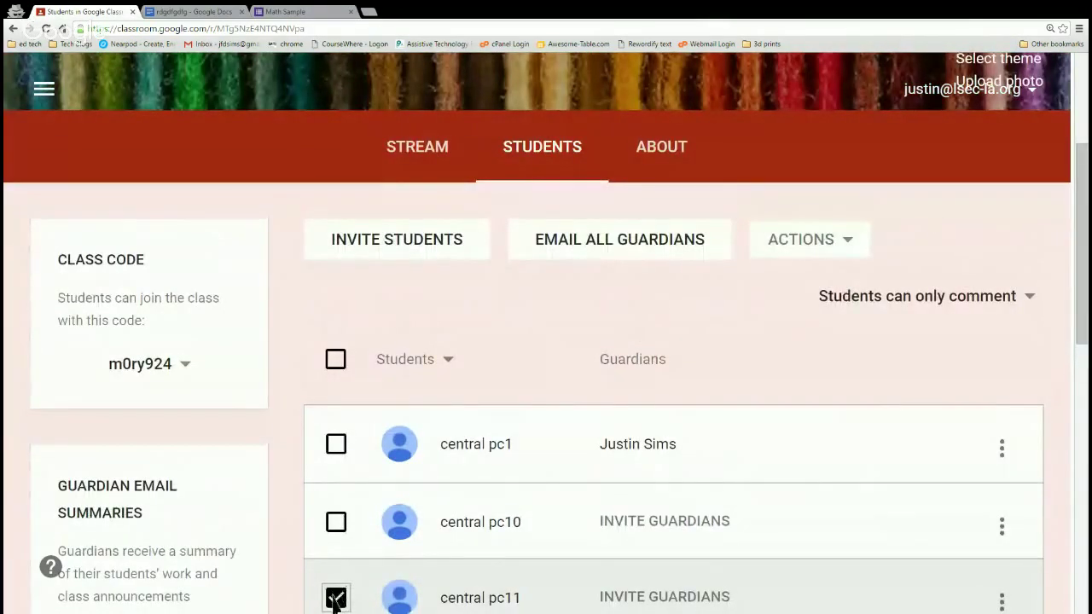
left_click(835, 248)
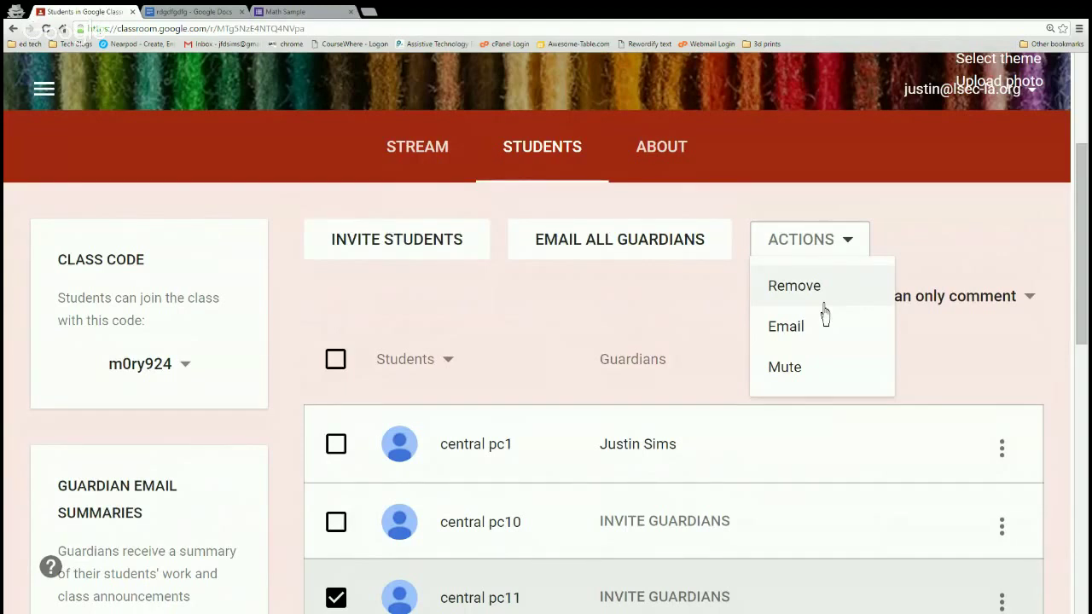
left_click(794, 366)
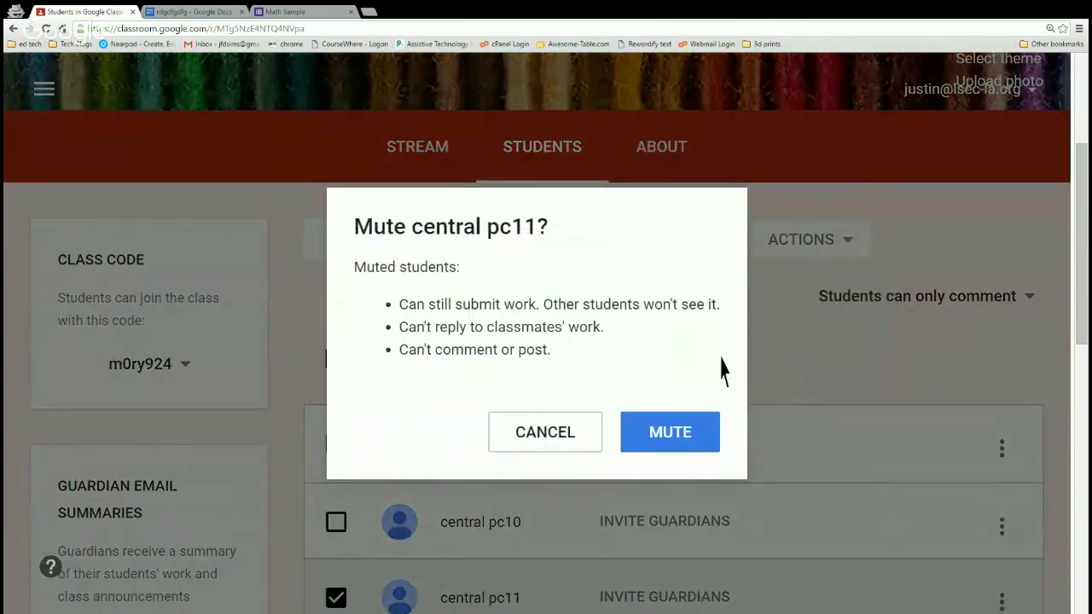
key("ctrl+plus")
key("ctrl+plus")
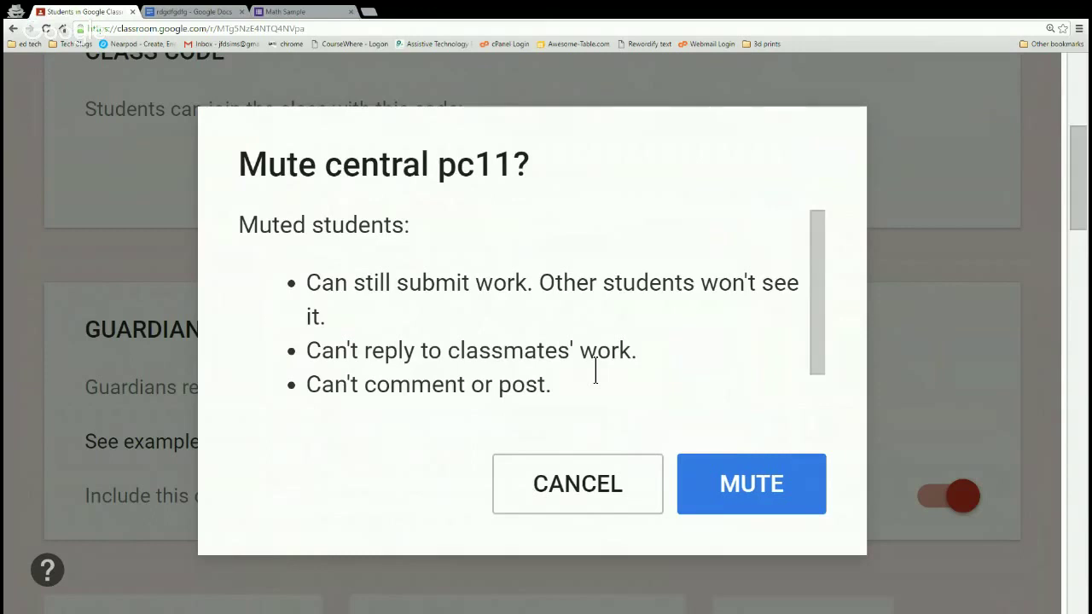
left_click(525, 496)
key("ctrl+minus")
key("ctrl+minus")
key("ctrl+minus")
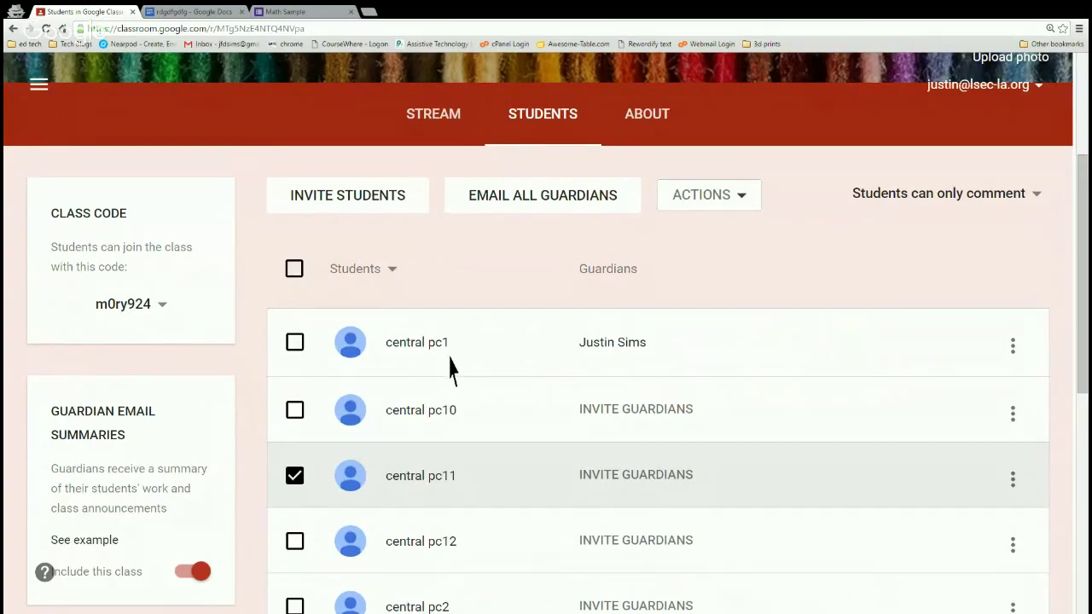
Start a guardian invite for central pc10, then abandon it empty.
scroll(452, 369, "down", 1)
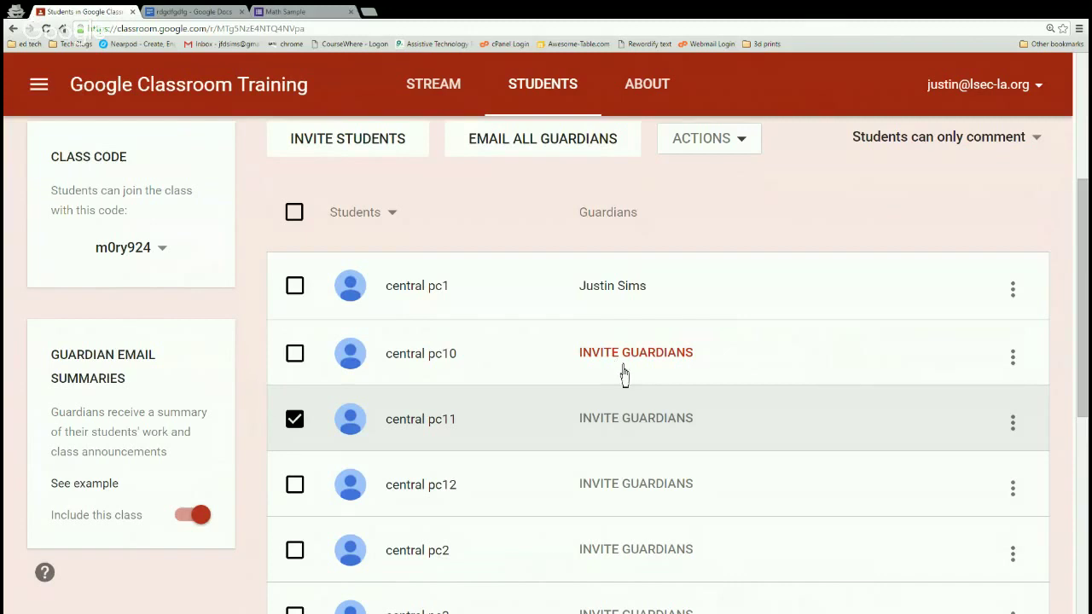
left_click(634, 371)
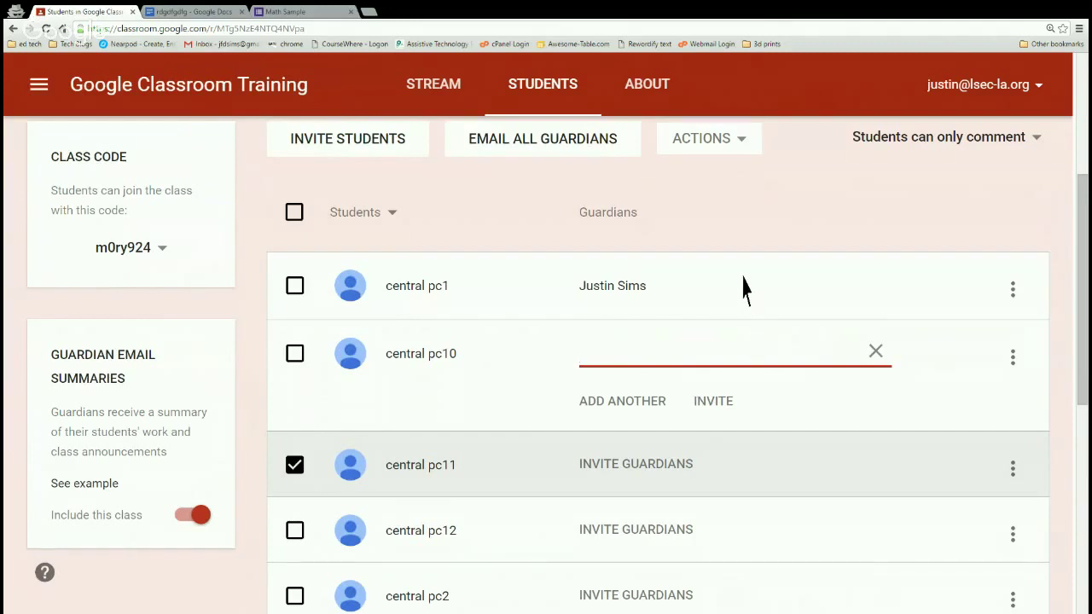
key("ctrl+minus")
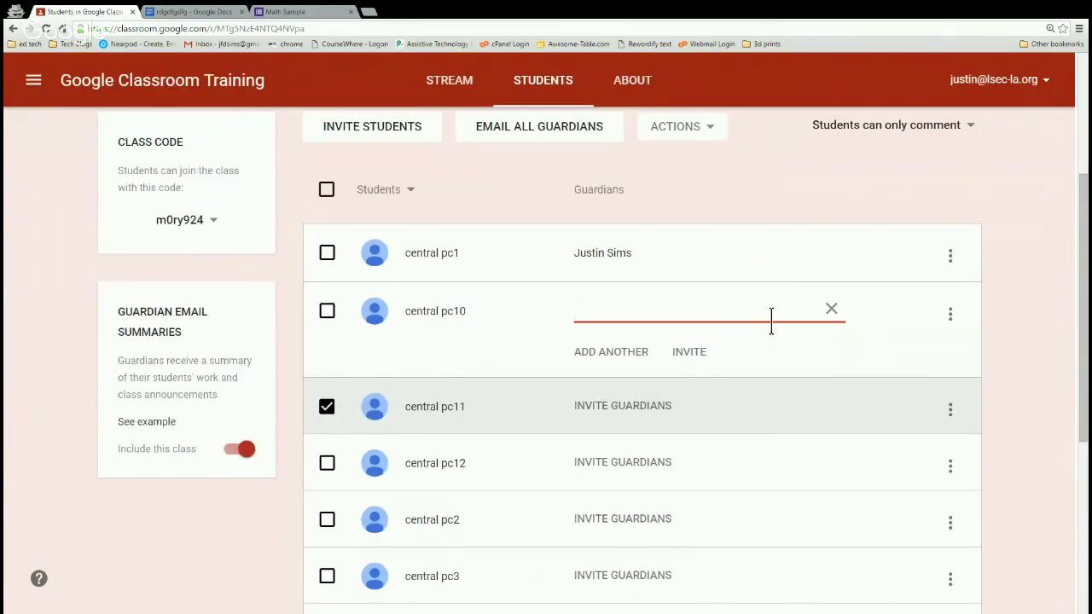
left_click(831, 309)
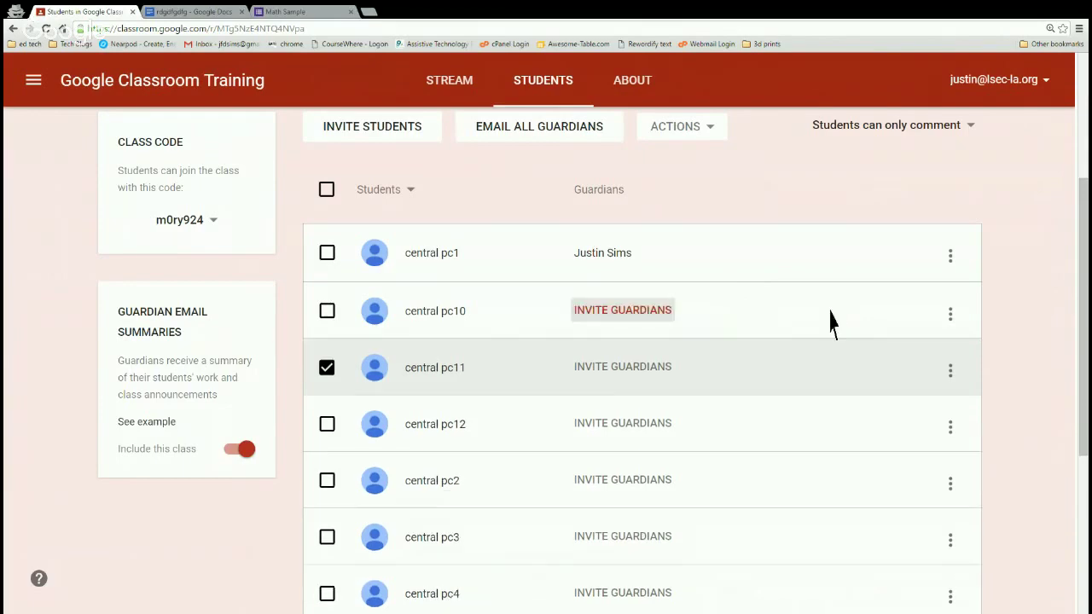
Bring up central pc1's three-dot email and guardian options.
scroll(657, 359, "up", 2)
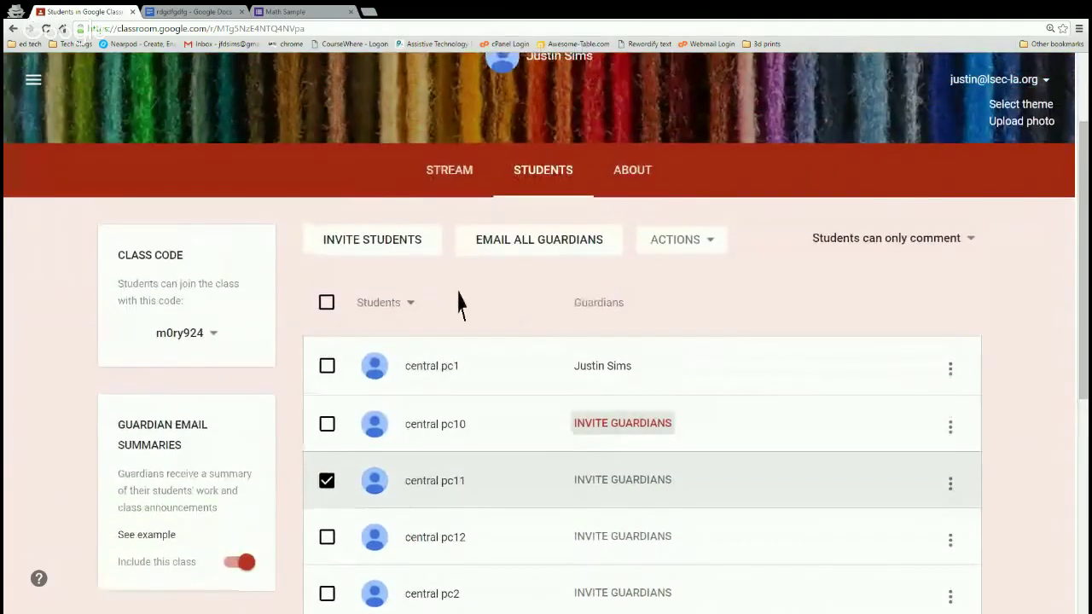
scroll(457, 300, "down", 1)
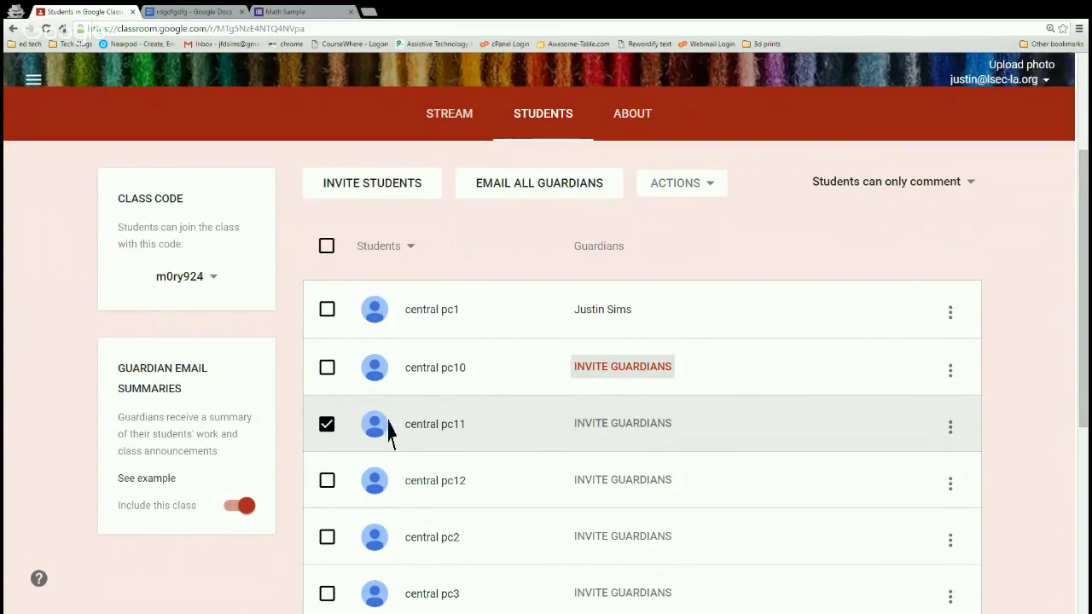
scroll(418, 395, "down", 2)
scroll(420, 388, "up", 3)
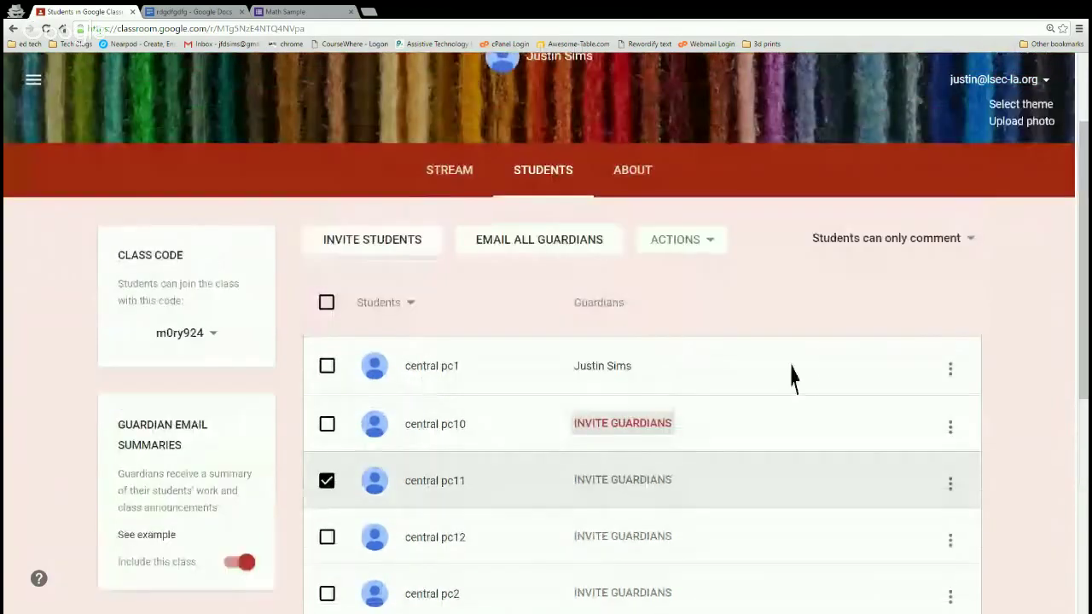
left_click(952, 375)
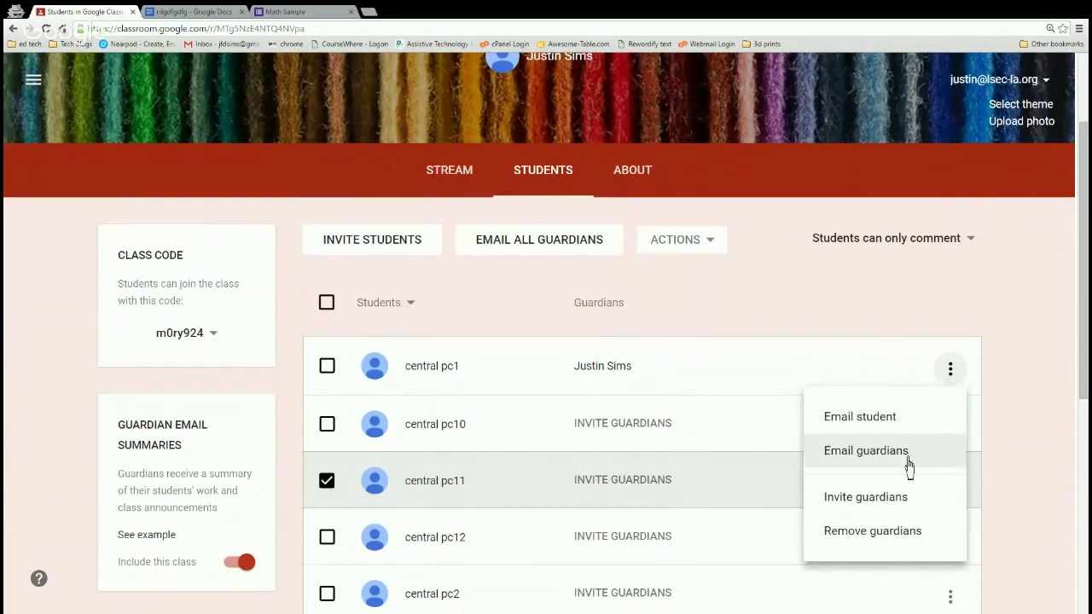
Close central pc1's three-dot menu without selecting any option.
key("ctrl+plus")
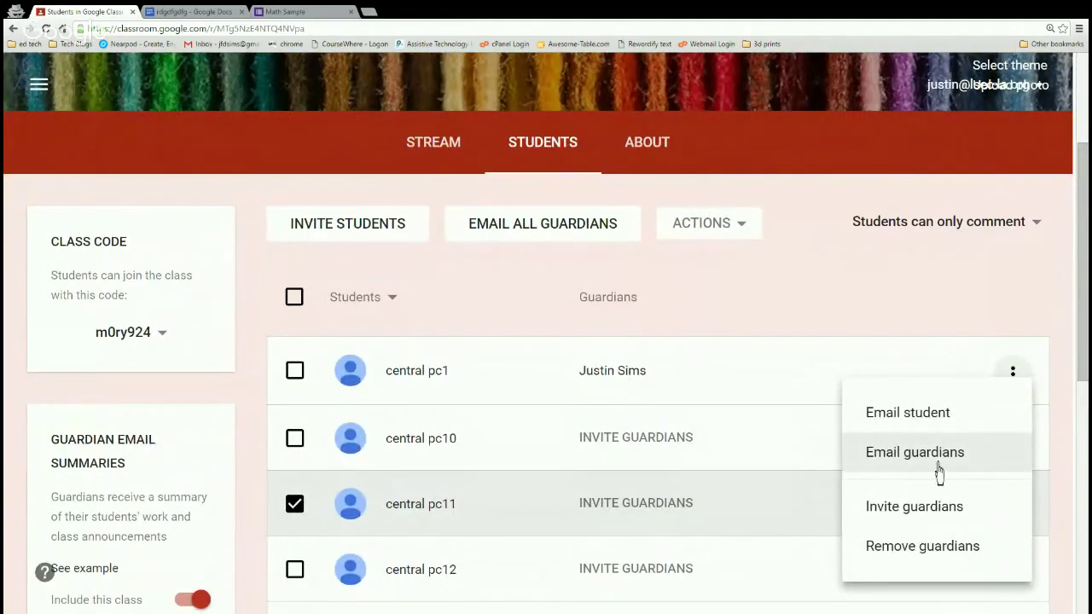
left_click(806, 335)
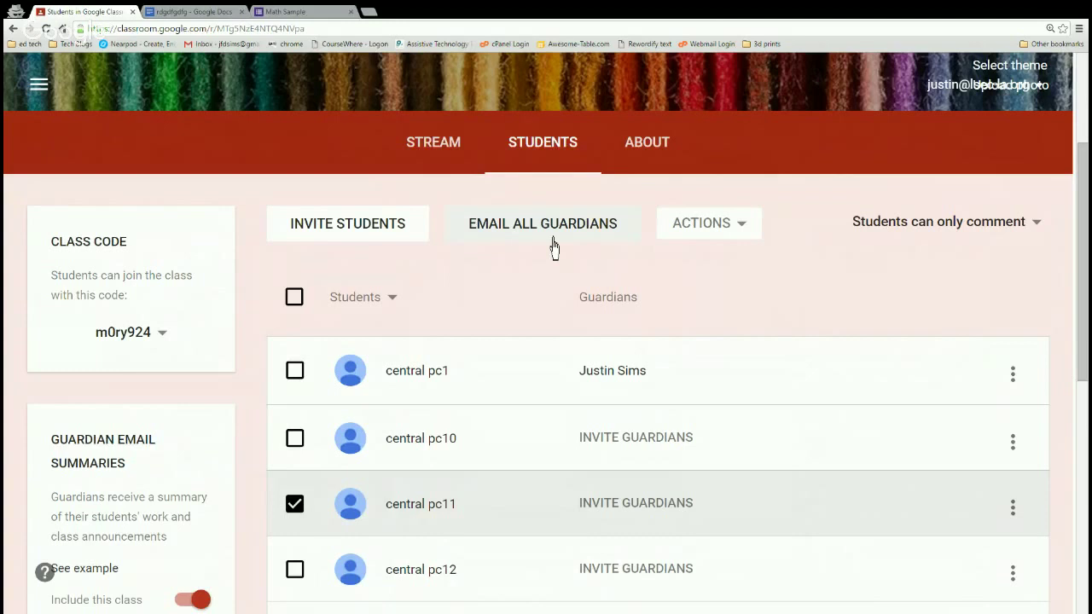
key("ctrl+minus")
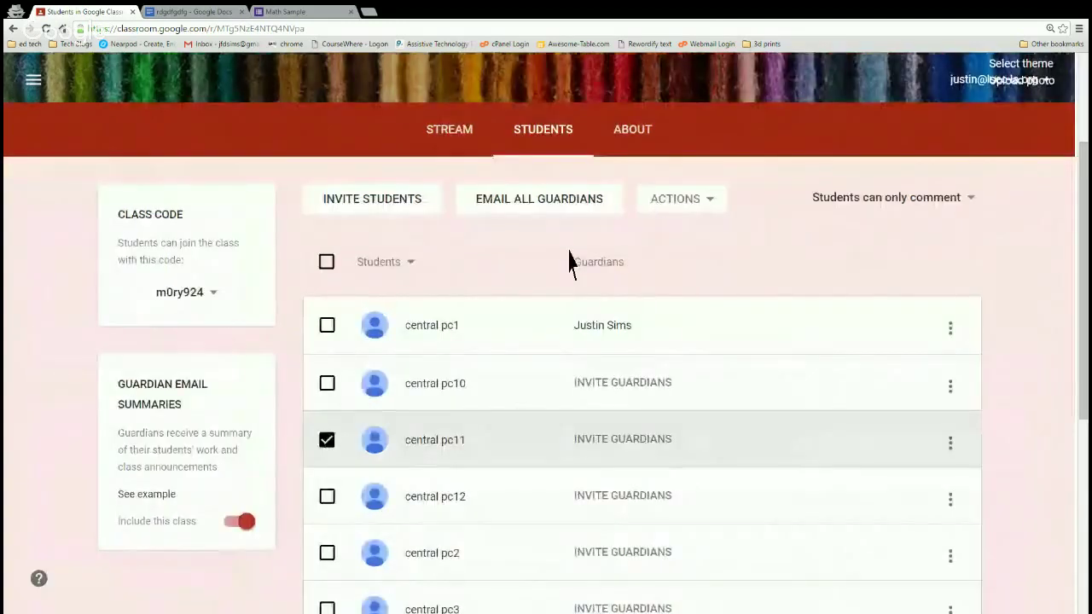
Return to the Training class stream and scroll through its posts.
left_click(448, 137)
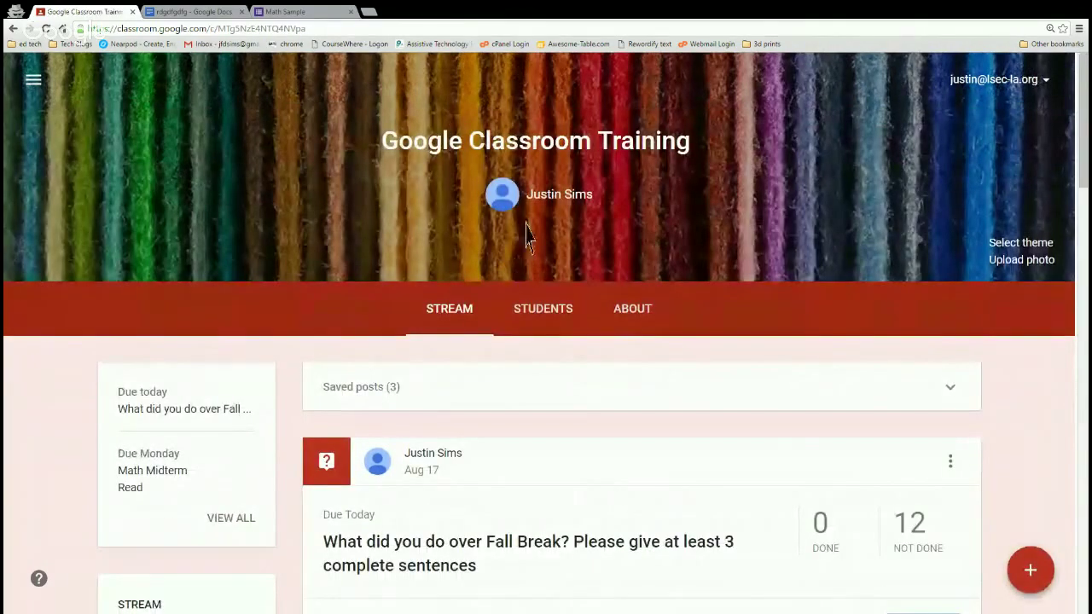
scroll(469, 271, "down", 2)
scroll(467, 281, "down", 6)
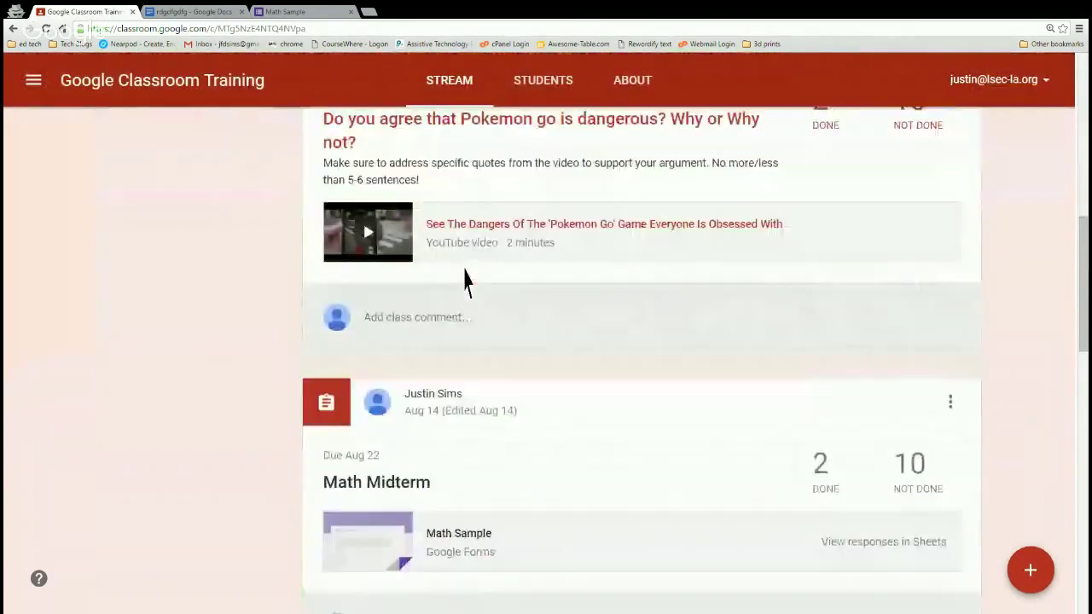
scroll(533, 312, "up", 5)
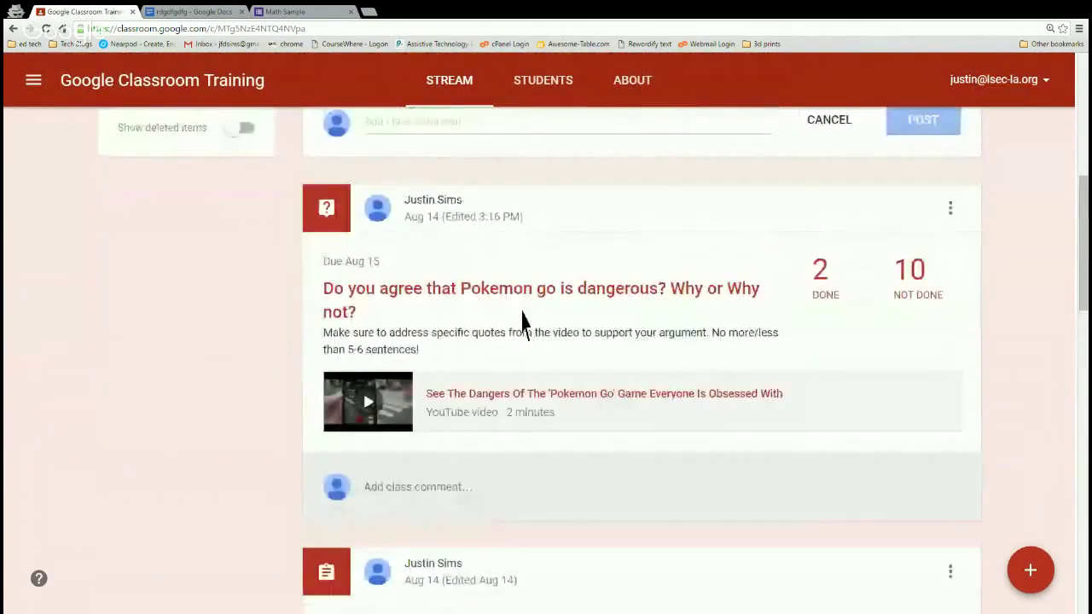
scroll(525, 324, "up", 4)
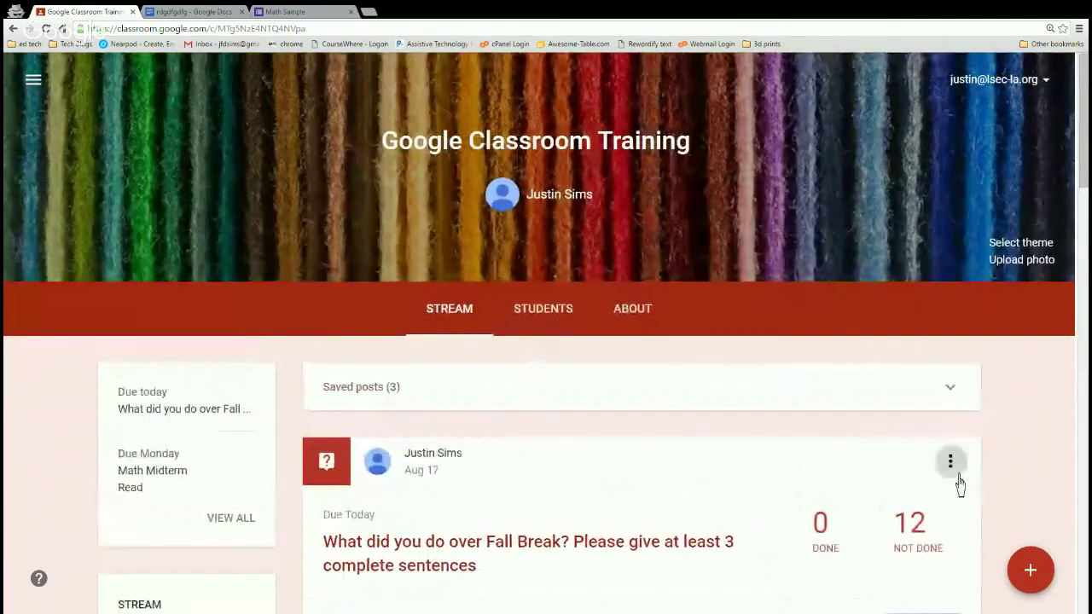
Peek at the Fall Break post's options, then expand the red + create menu.
left_click(952, 466)
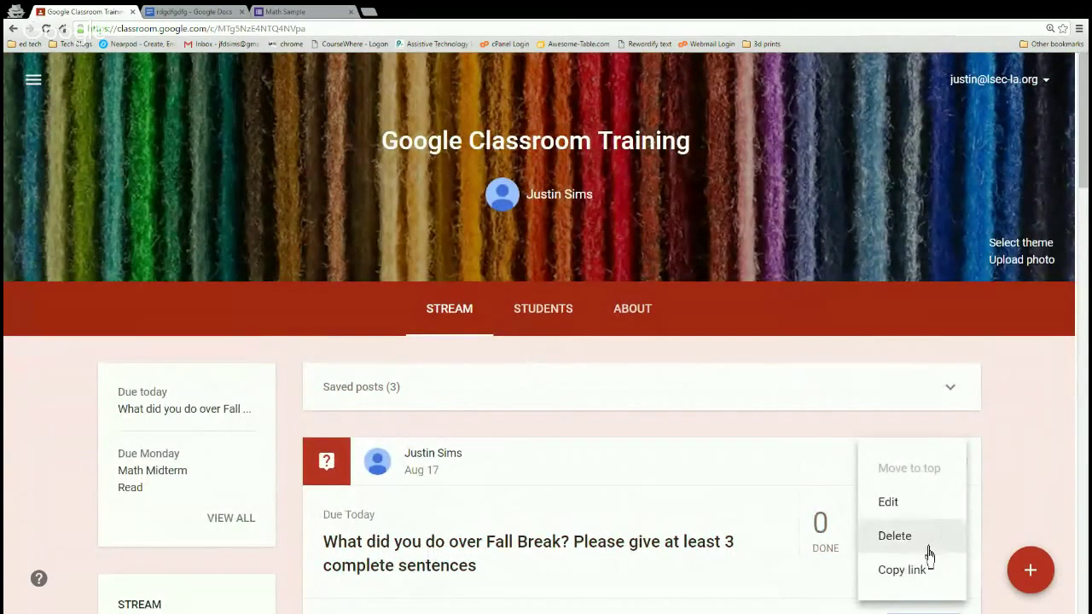
left_click(25, 398)
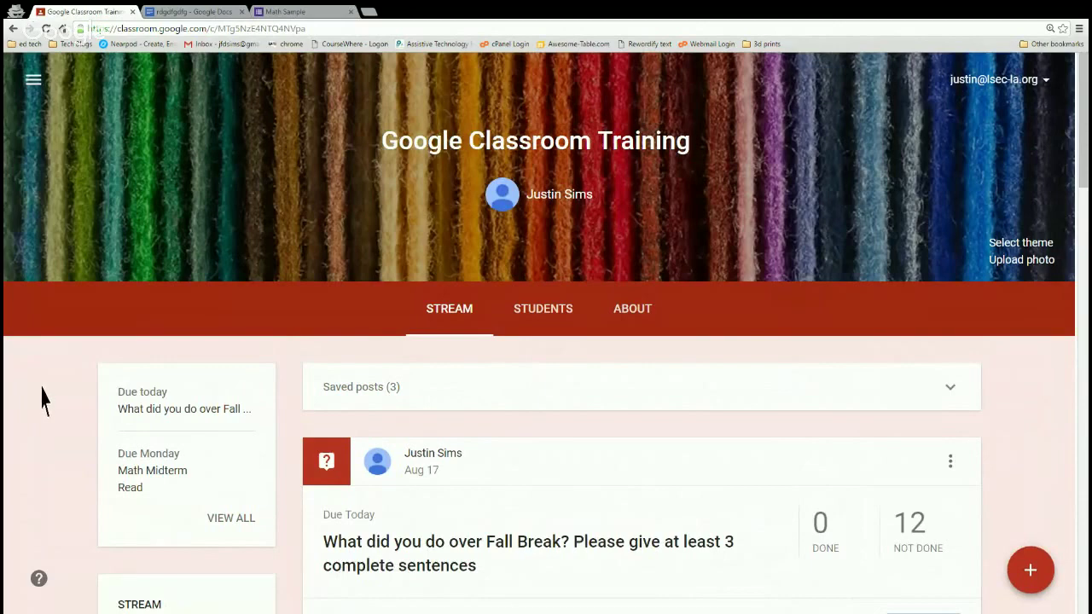
scroll(43, 398, "down", 2)
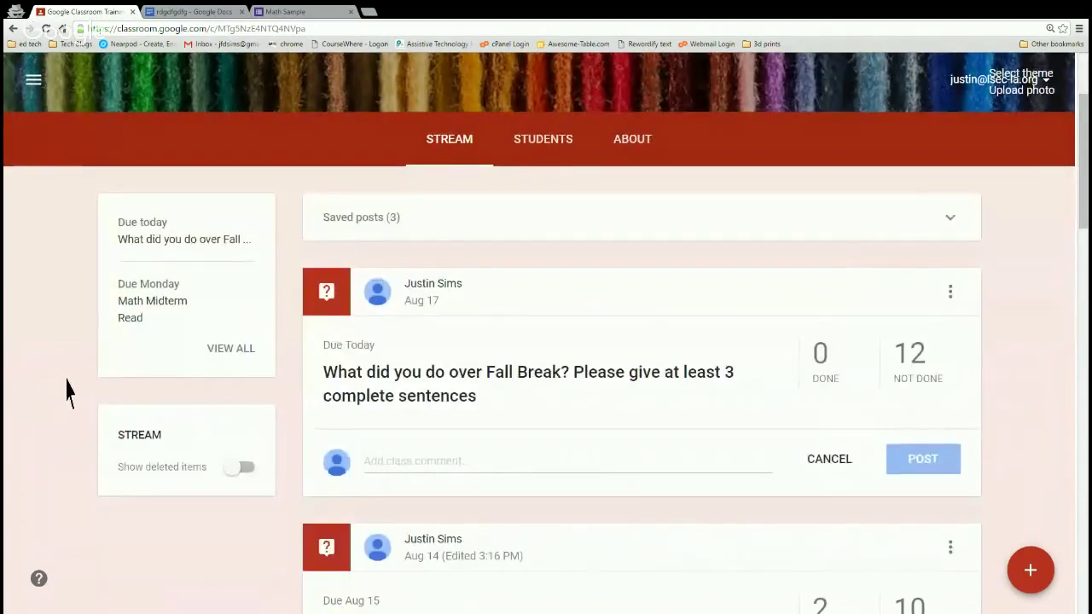
mouse_move(1033, 592)
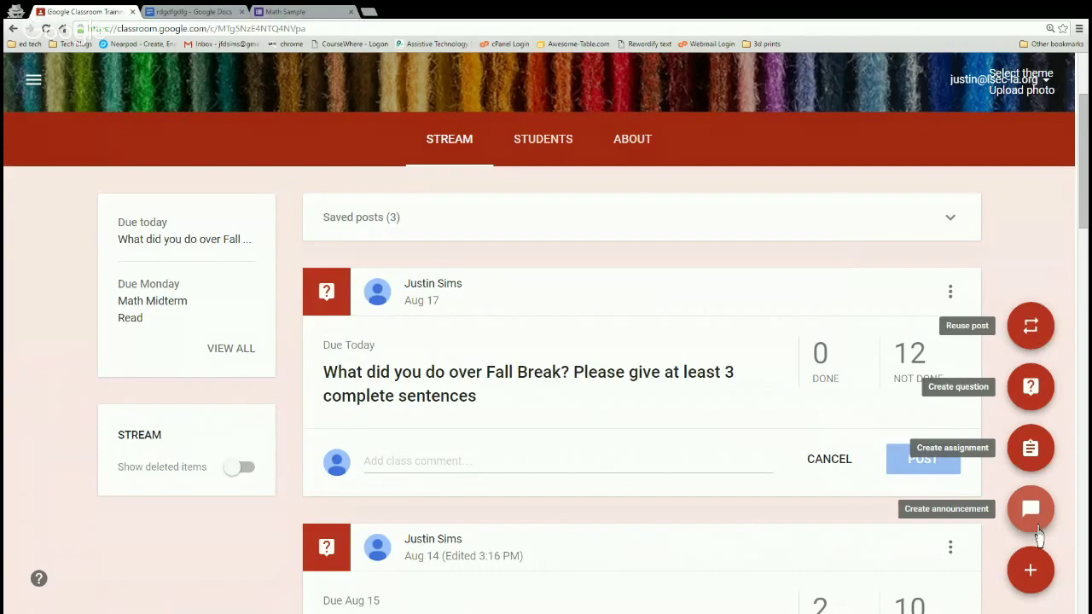
Address an announcement to 4 classes, adding gdr43t534grdfgfdgd, ete4rt and Online Testing Training, with test text.
key("ctrl+plus")
key("ctrl+plus")
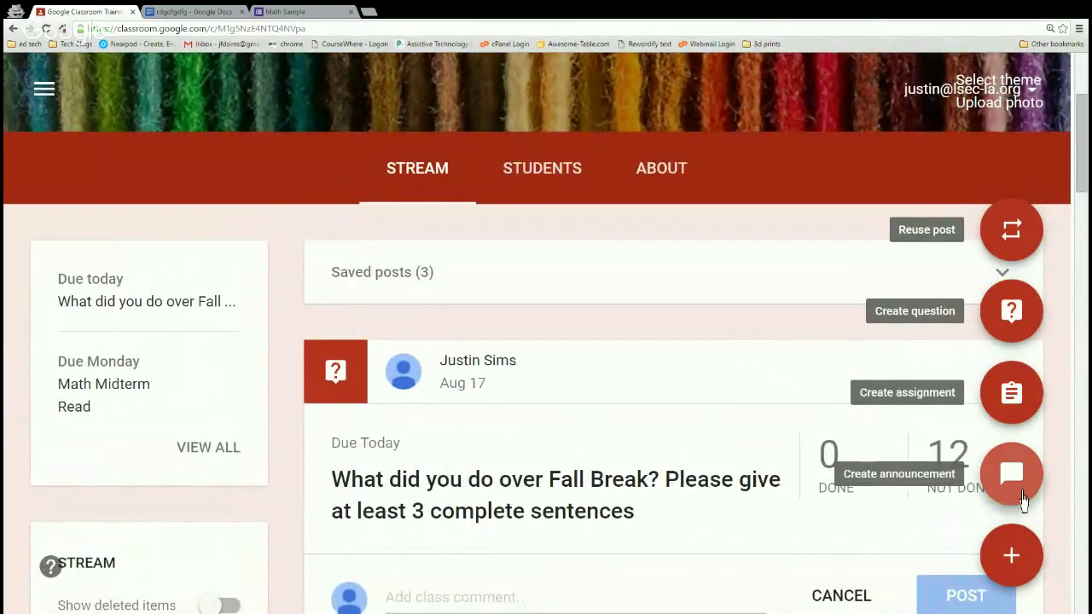
left_click(1022, 501)
left_click(322, 341)
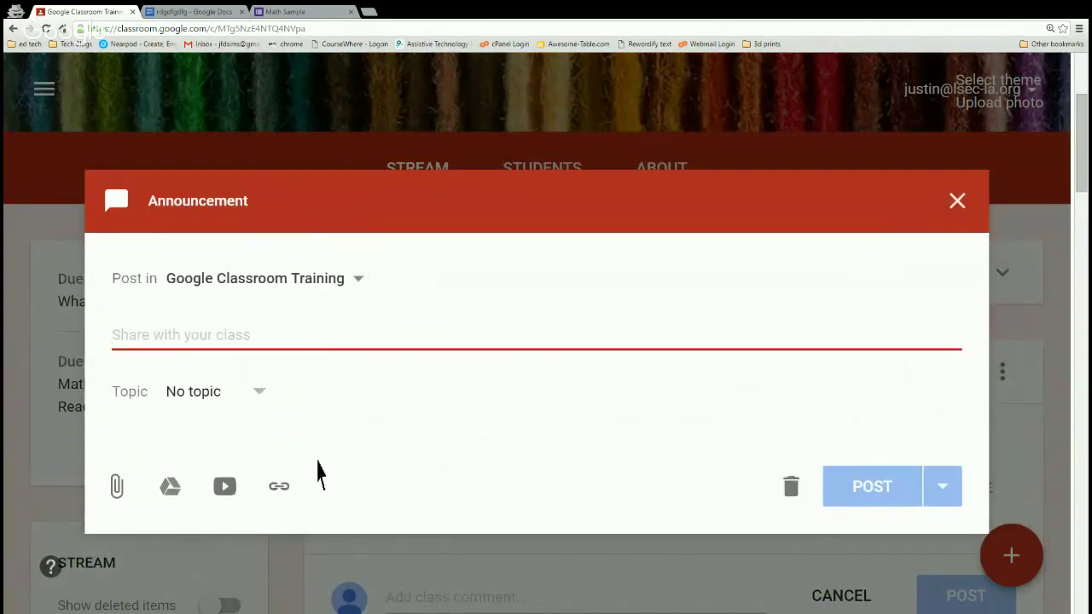
left_click(359, 304)
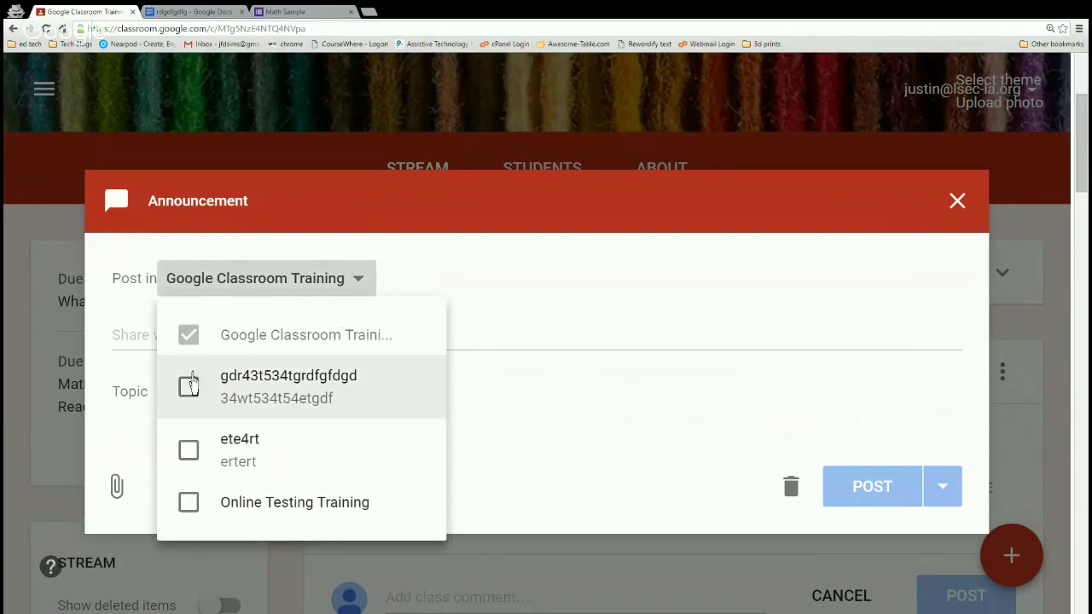
left_click(190, 394)
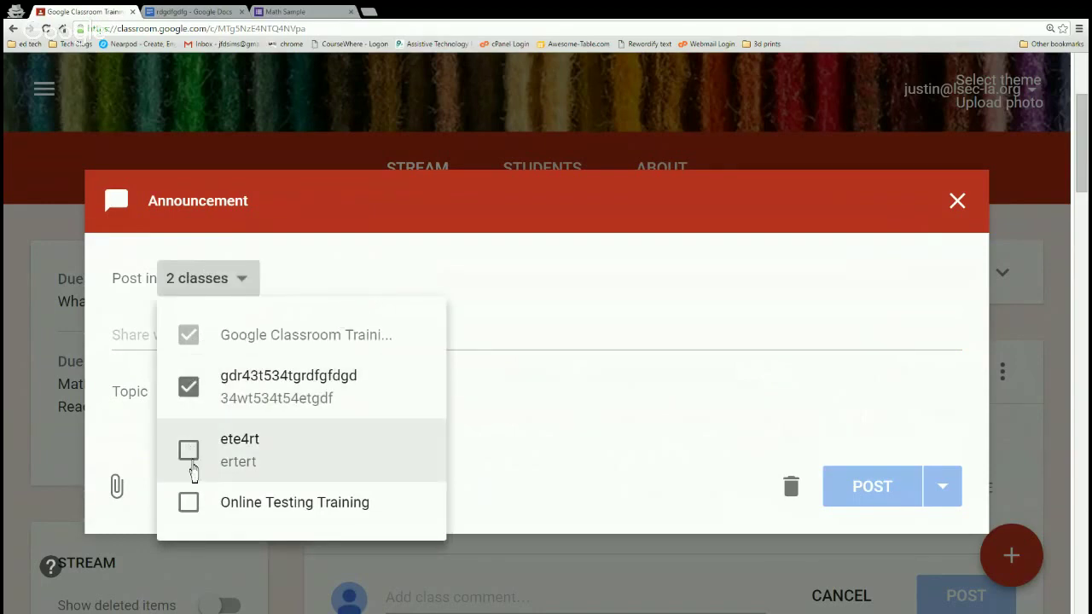
left_click(192, 460)
left_click(194, 510)
left_click(546, 346)
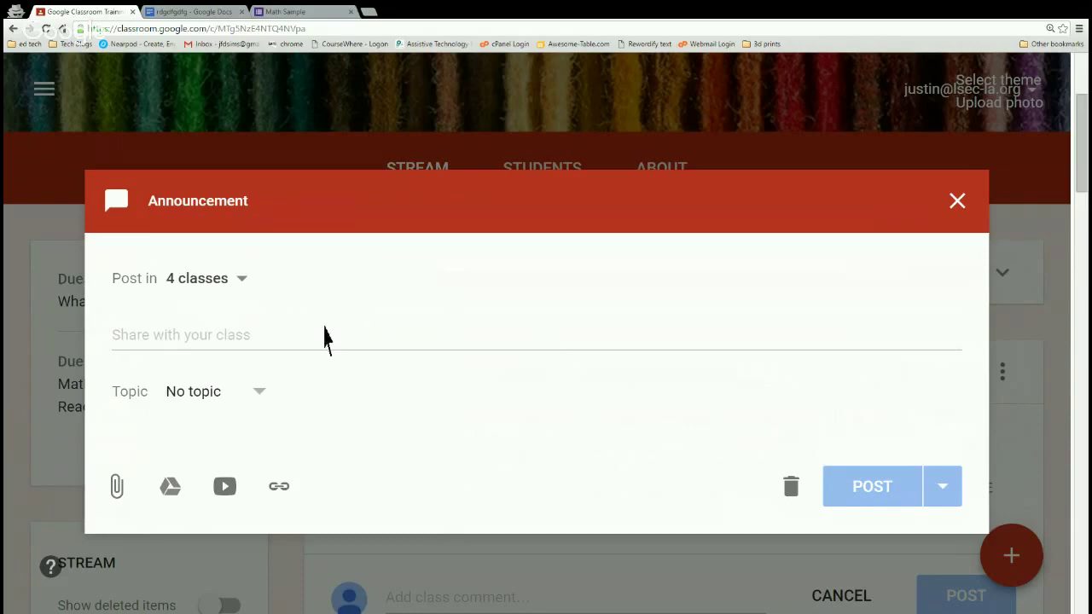
left_click(316, 352)
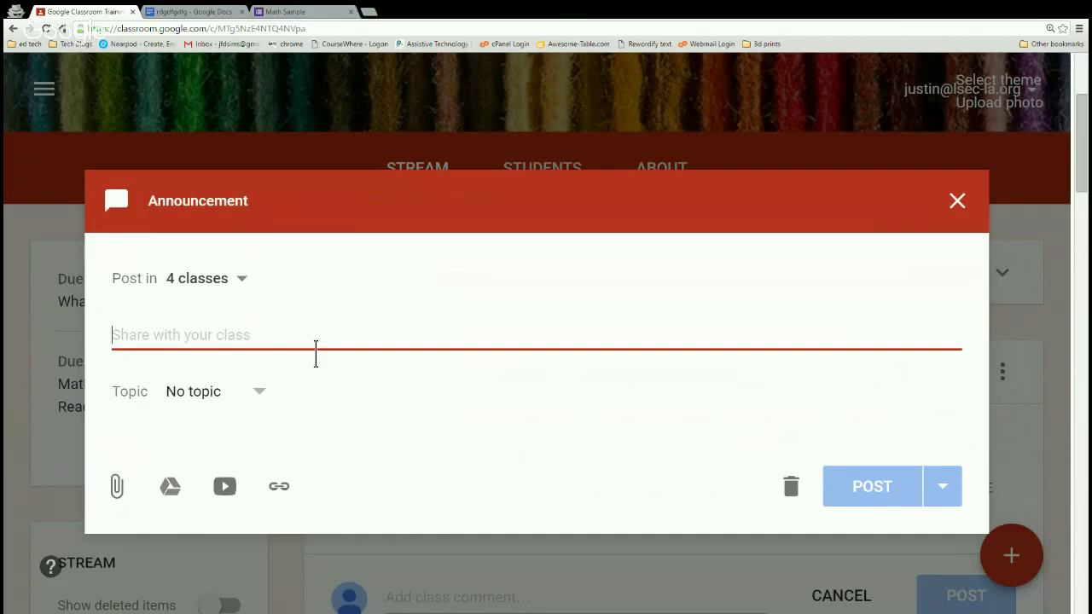
type("fdsfsdfsdfsdfsdfsdfsdfsdfsdfds")
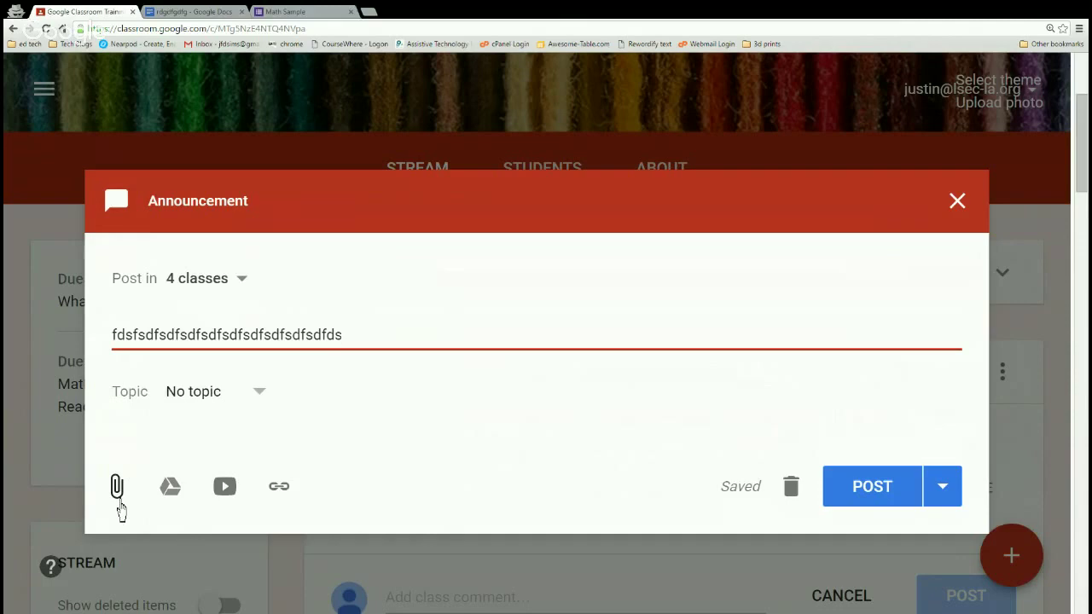
Upload the LATI Logo 8-13-13.gif image as an attachment.
left_click(118, 502)
left_click(511, 374)
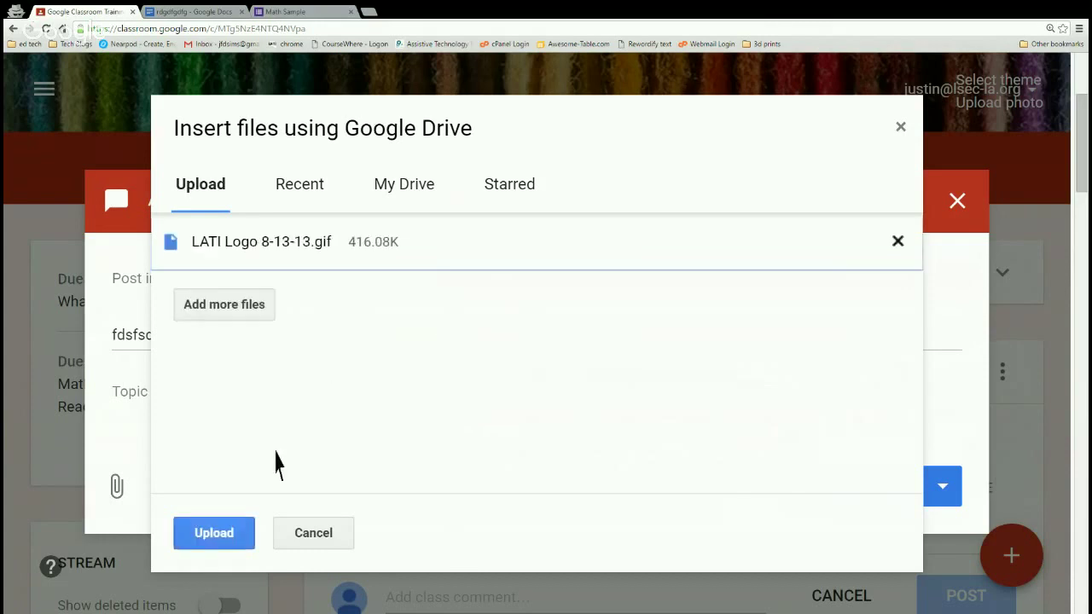
left_click(232, 536)
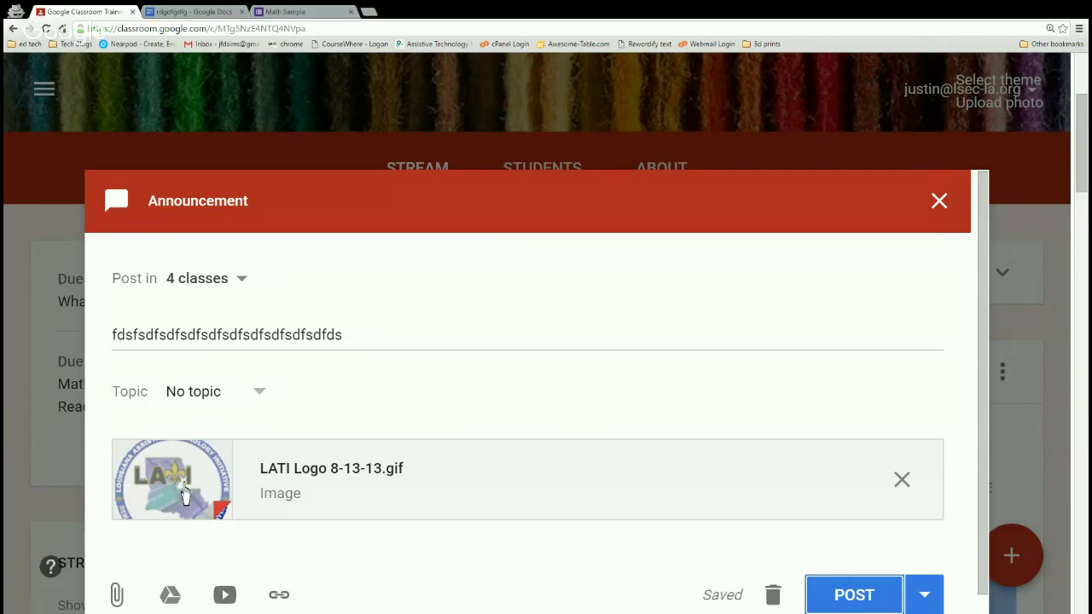
scroll(182, 493, "down", 2)
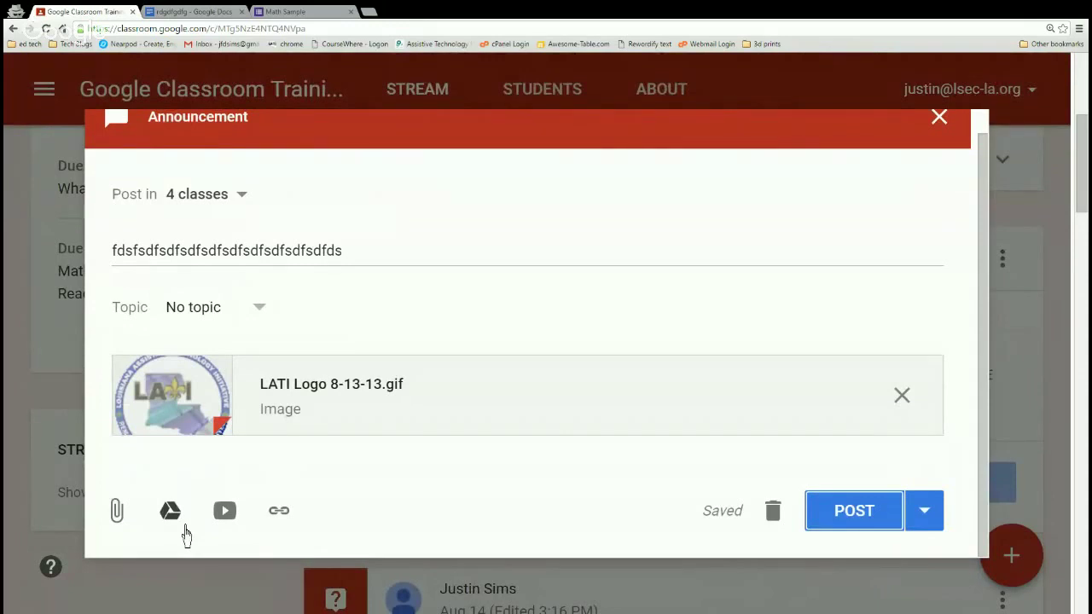
Attach the Math Test - central pc2 document from Google Drive.
left_click(184, 527)
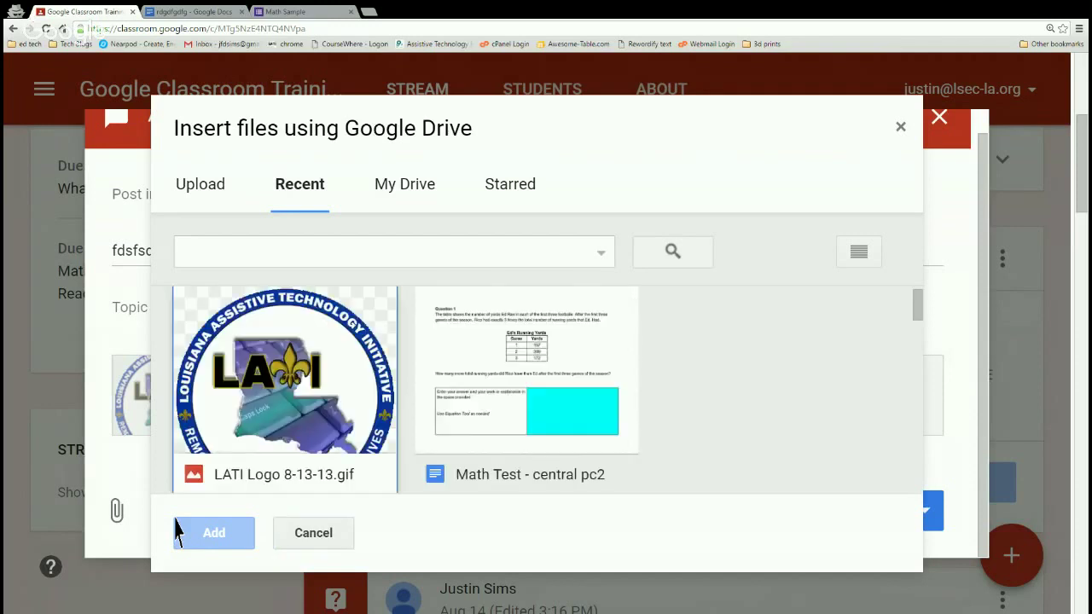
scroll(341, 375, "down", 1)
left_click(475, 341)
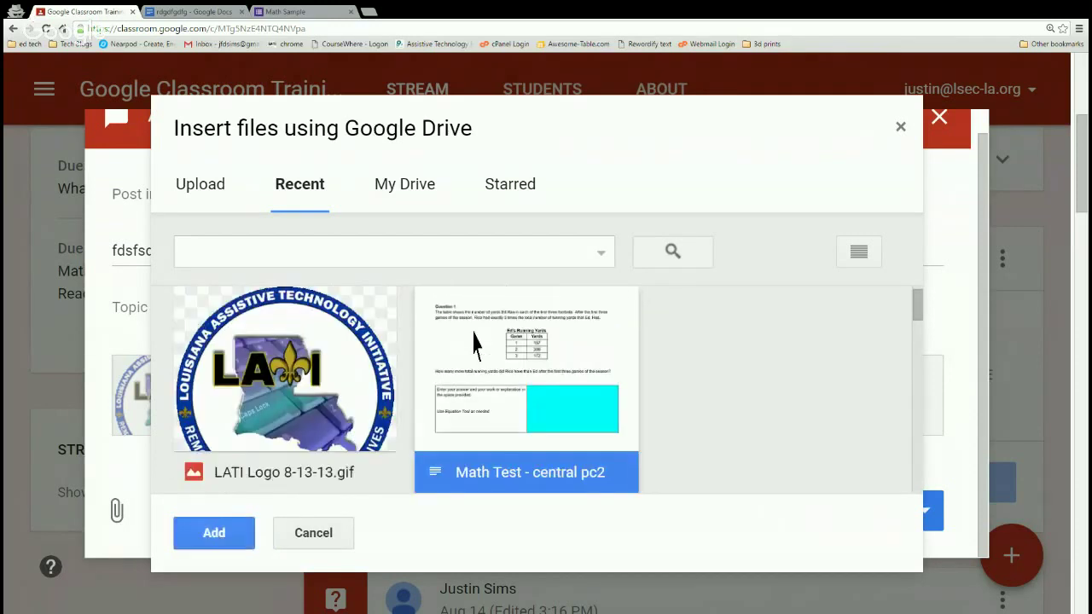
left_click(214, 533)
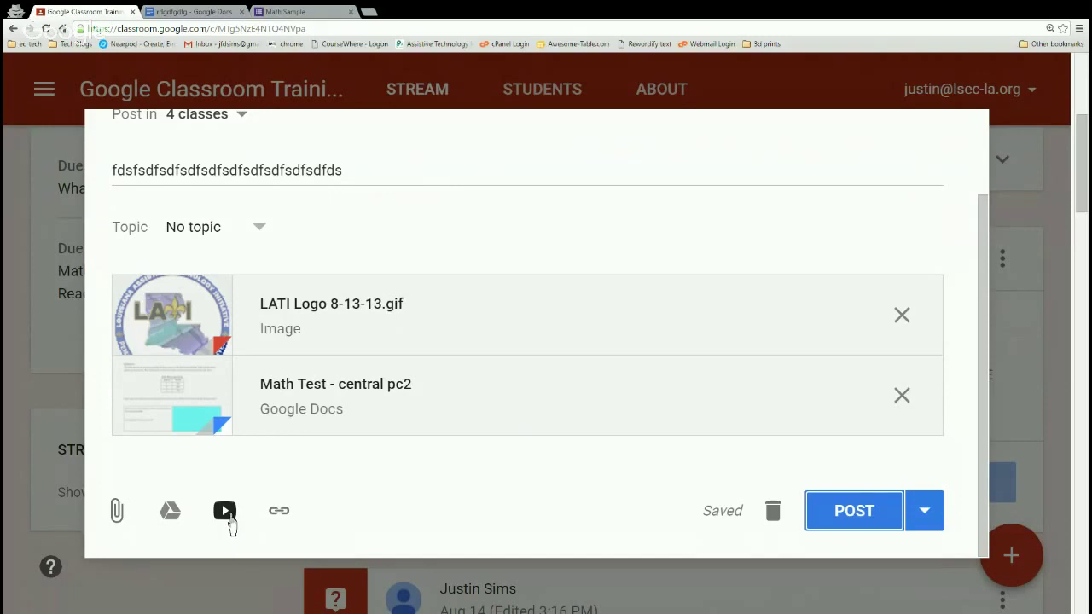
left_click(225, 511)
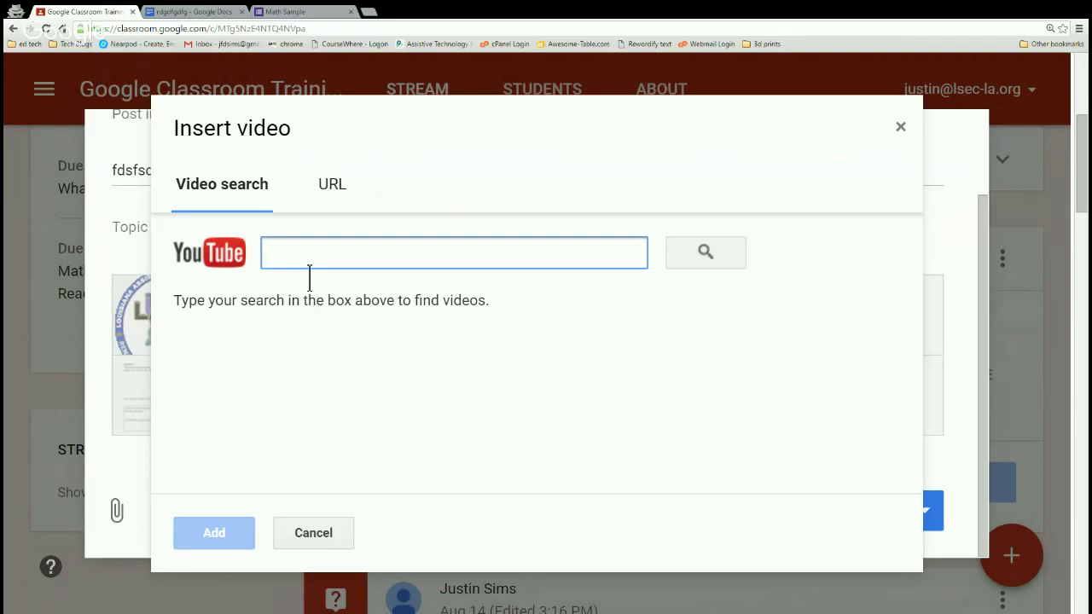
Cancel the YouTube video and link inserters without adding anything.
left_click(336, 207)
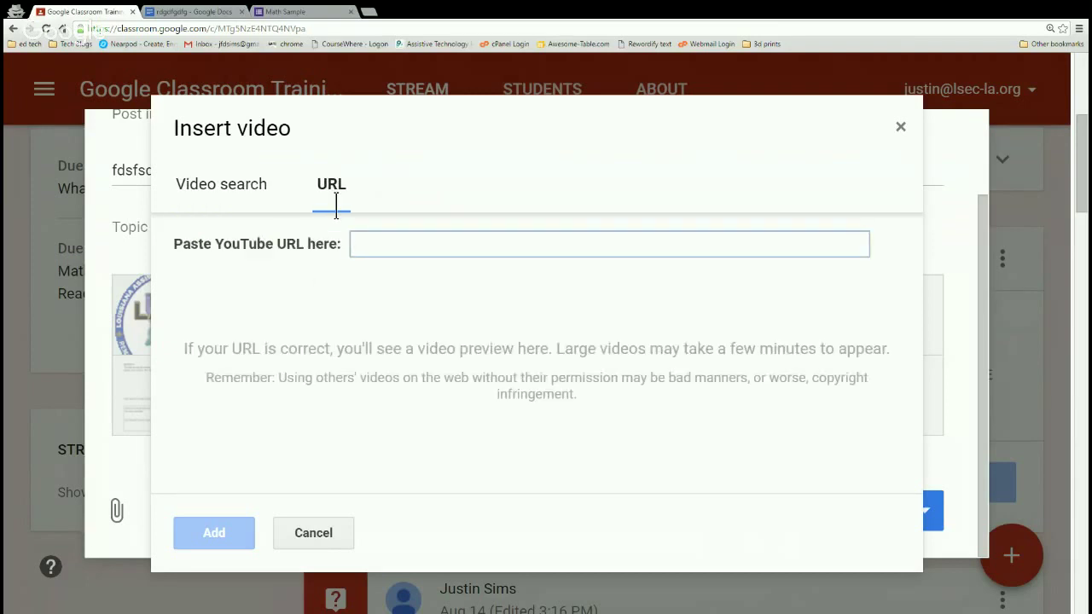
left_click(317, 535)
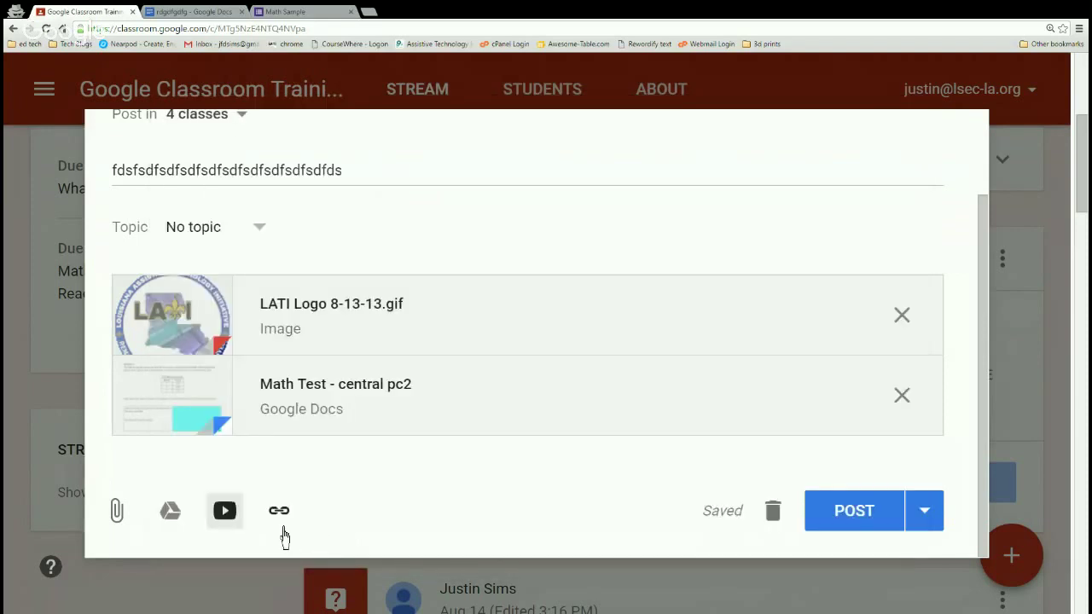
left_click(226, 32)
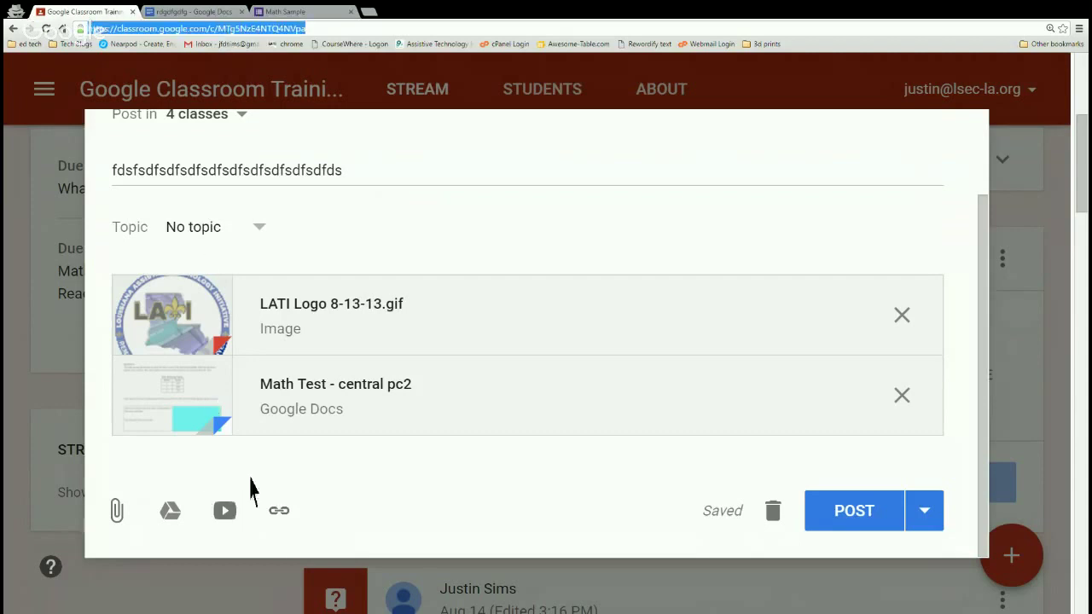
left_click(279, 512)
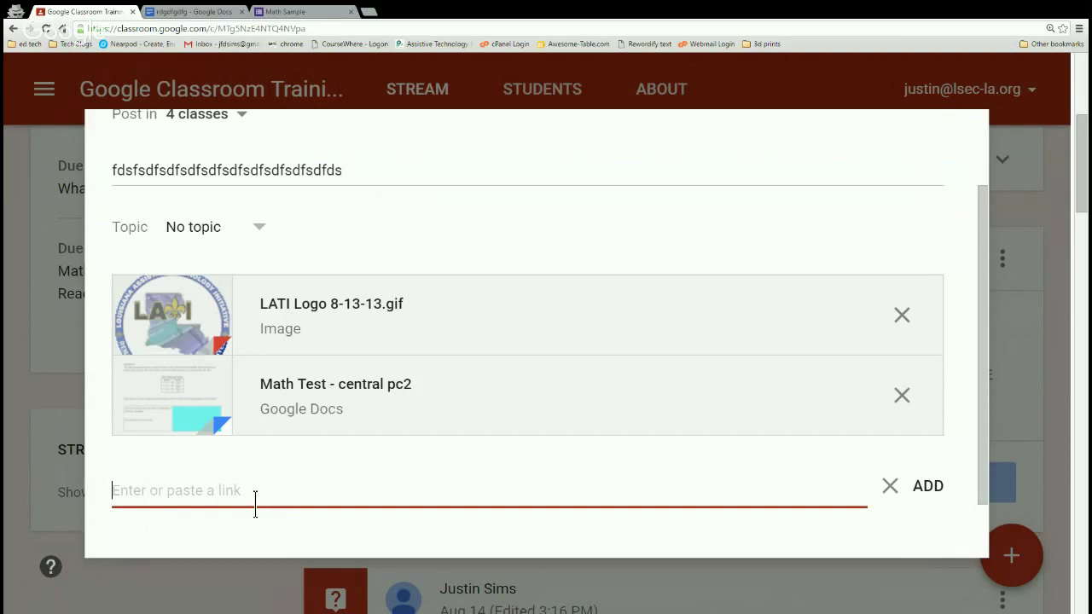
left_click(931, 491)
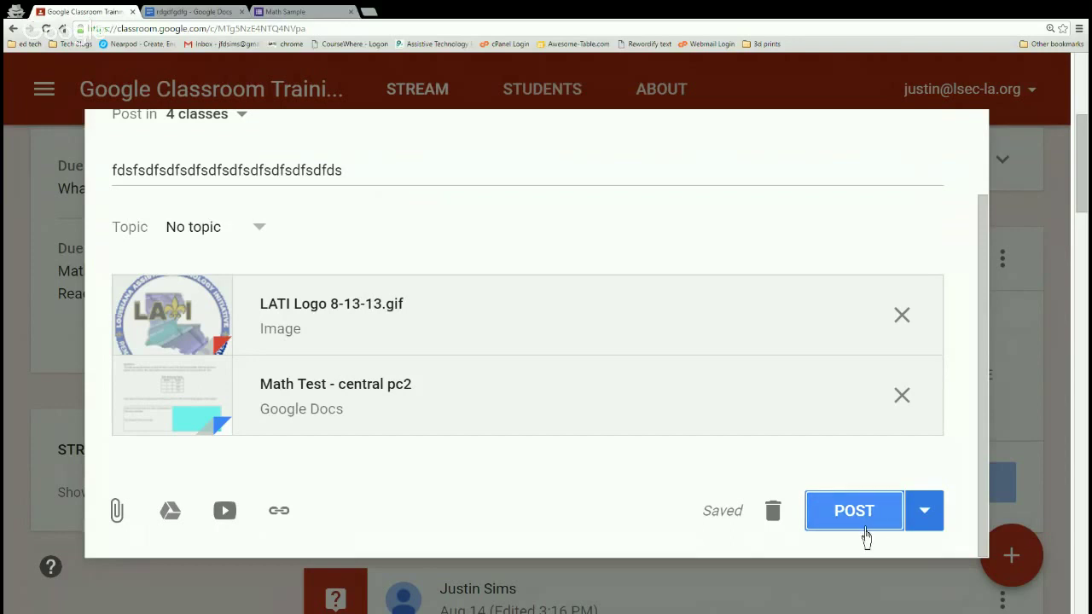
Publish the announcement to the 4 classes with Post from the POST menu.
left_click(928, 520)
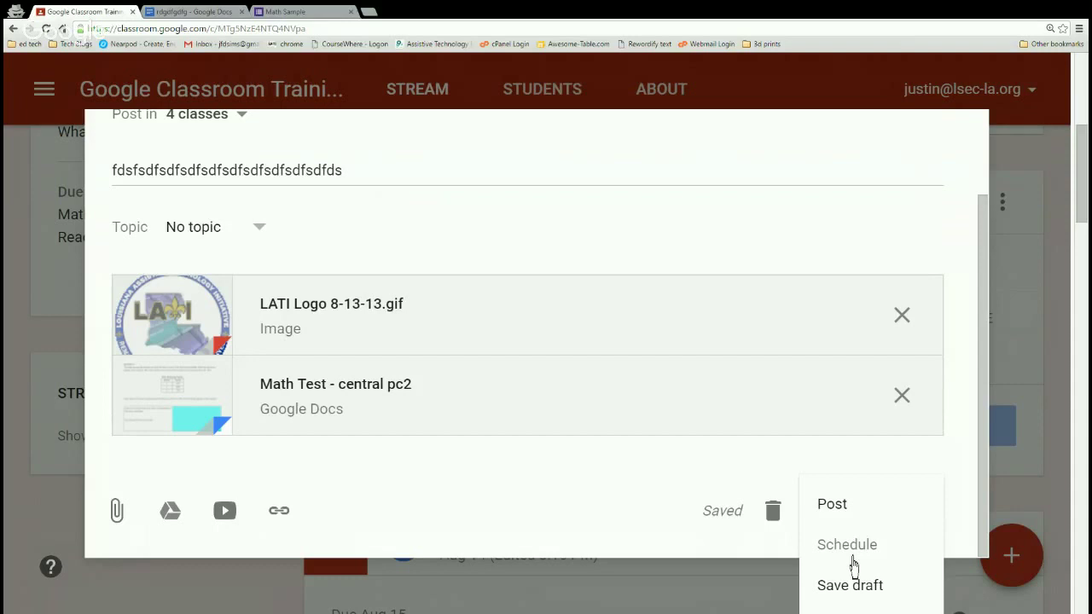
left_click(834, 510)
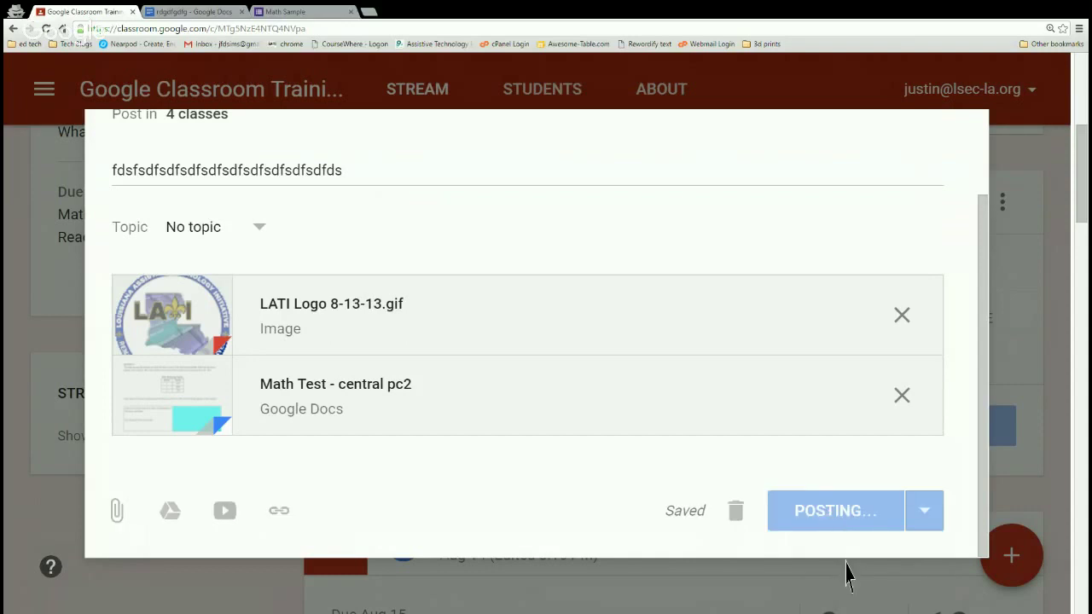
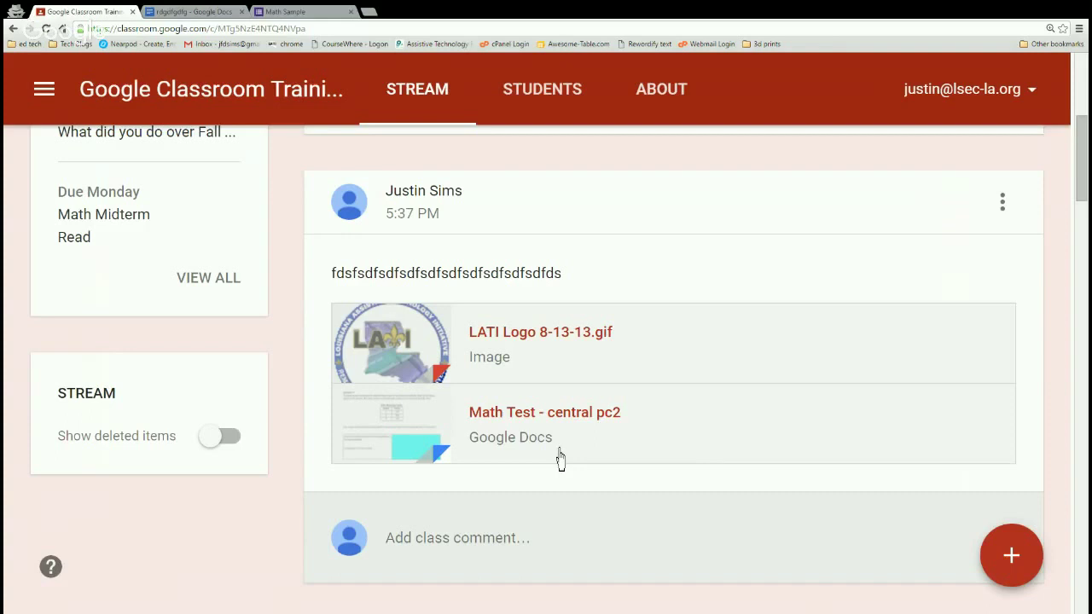
Create a new assignment titled 'my title' with 'instructions' as its instructions text.
mouse_move(1005, 580)
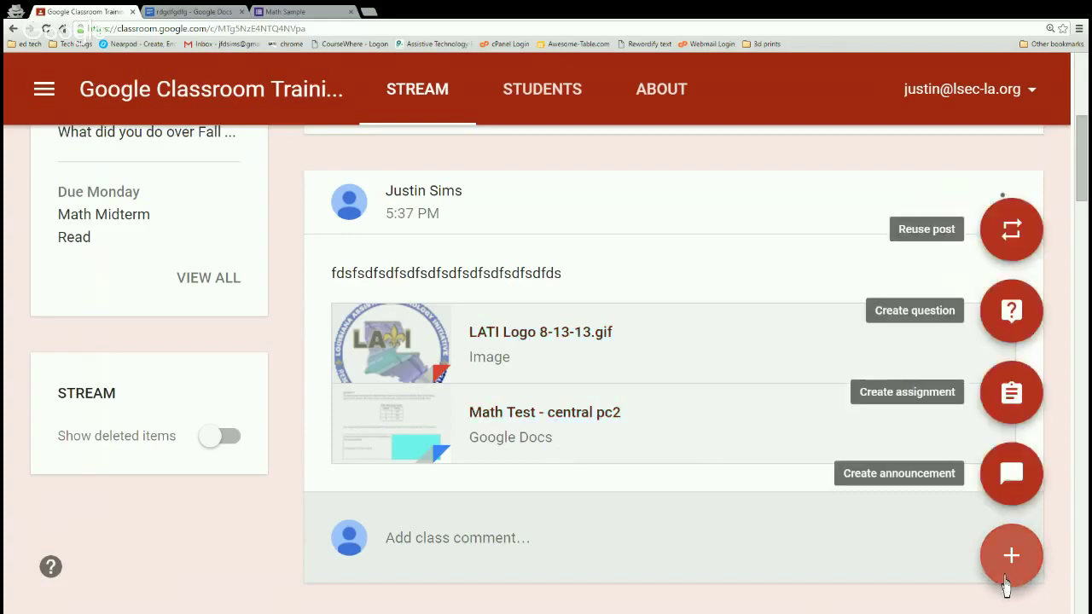
left_click(1012, 400)
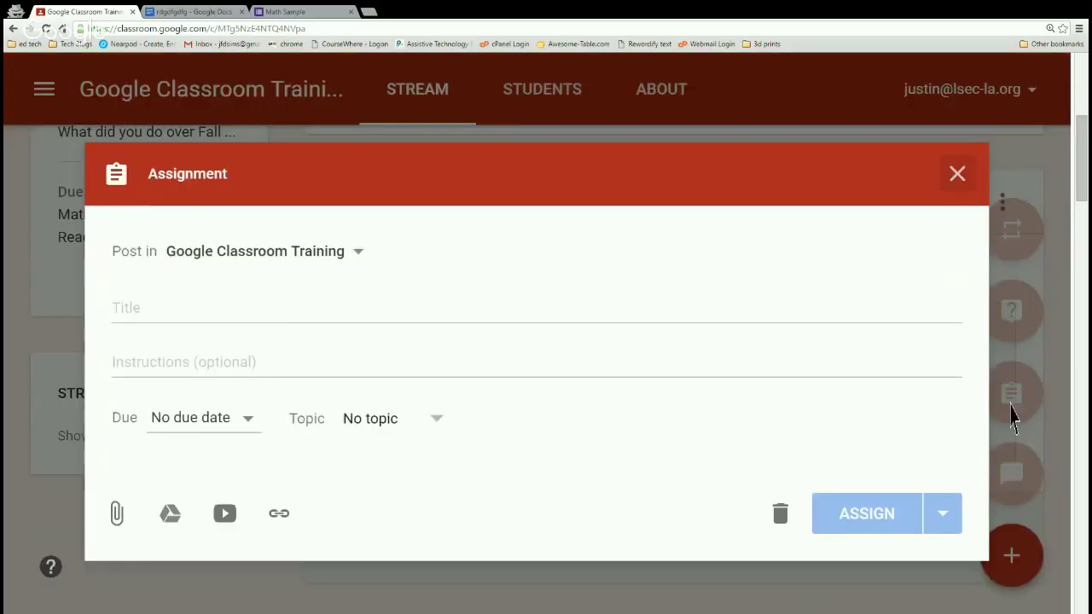
left_click(428, 330)
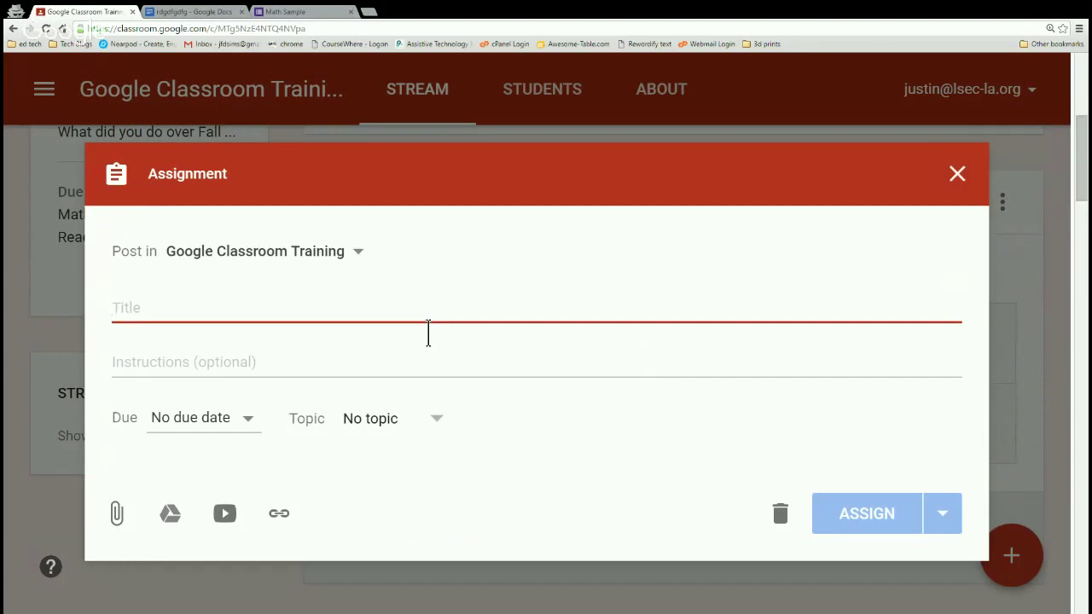
type("my title")
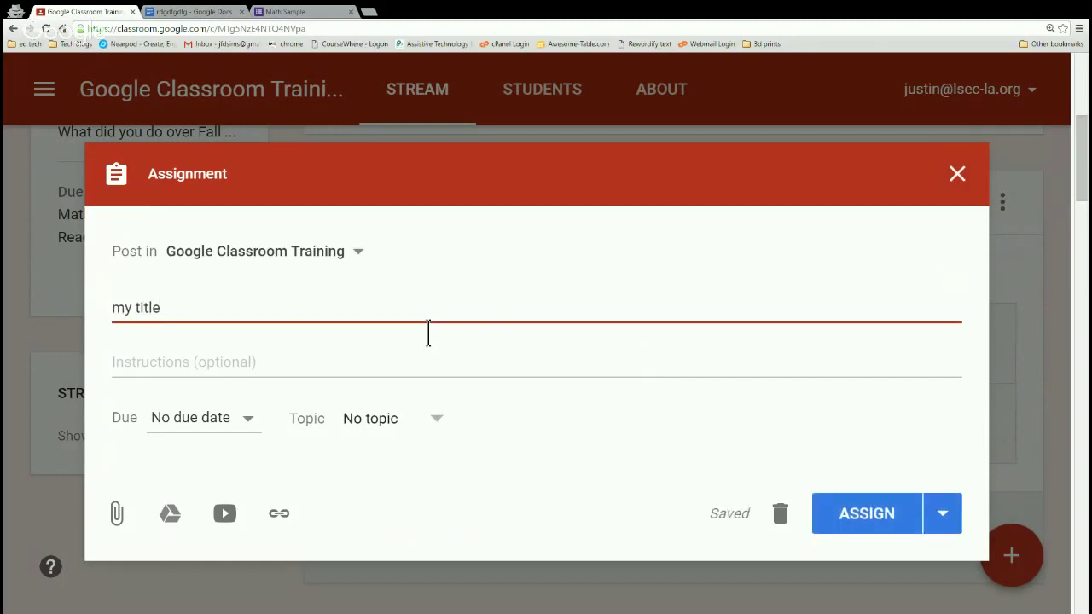
left_click(398, 375)
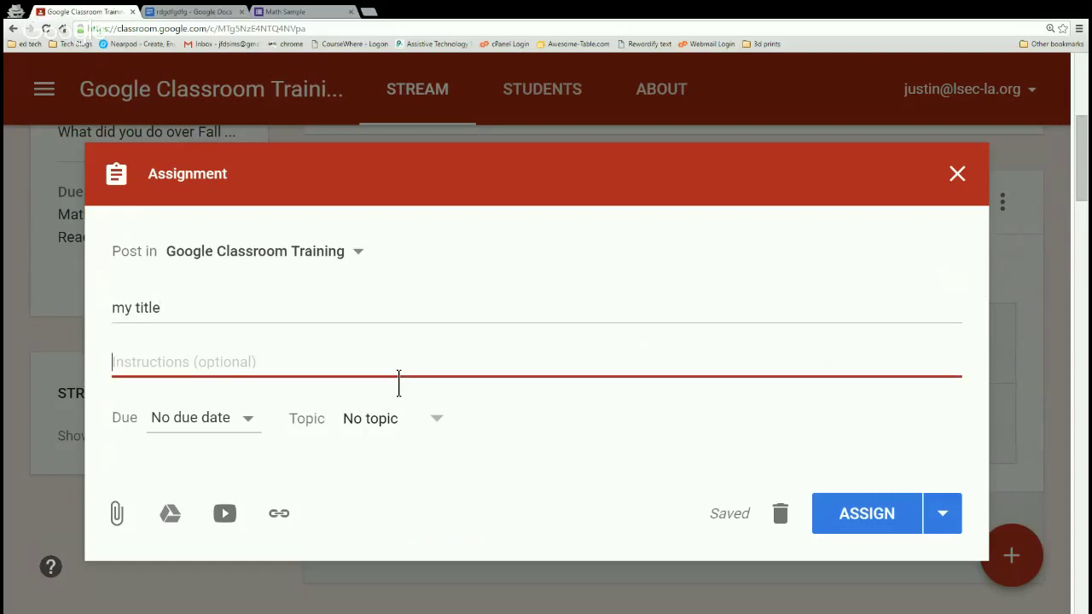
type("e")
key("BackSpace")
type("inst")
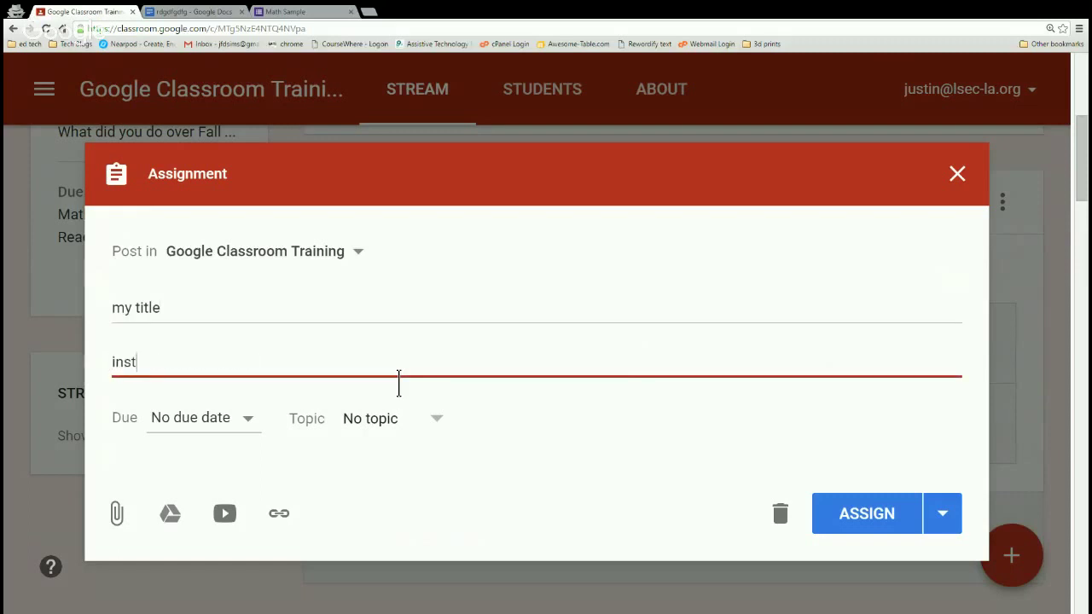
type("ructions")
Set the assignment due date to Aug 23, 2016 with no due time.
left_click(251, 427)
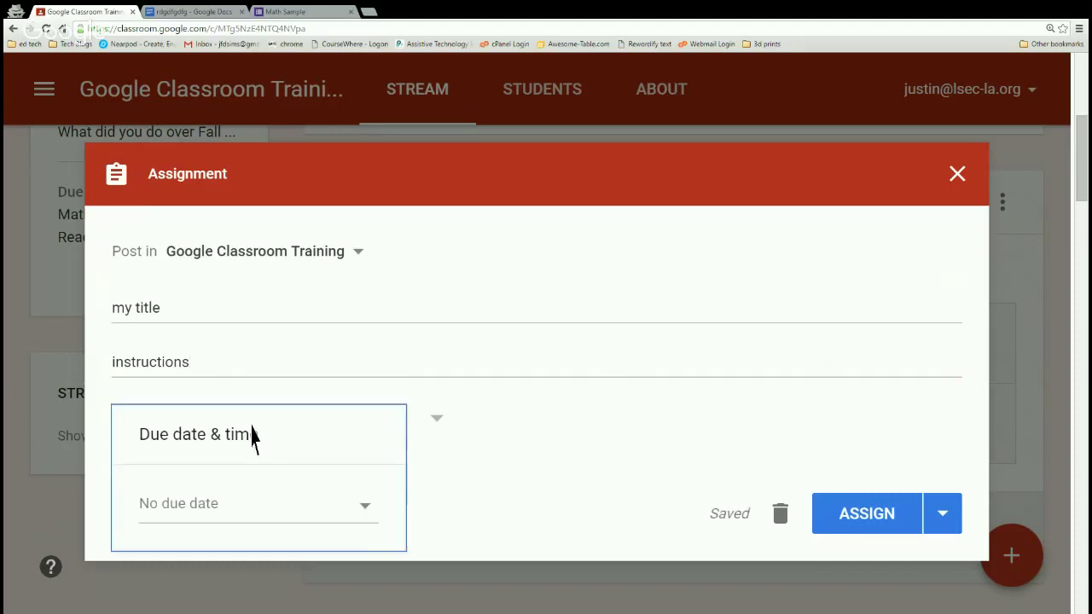
left_click(364, 526)
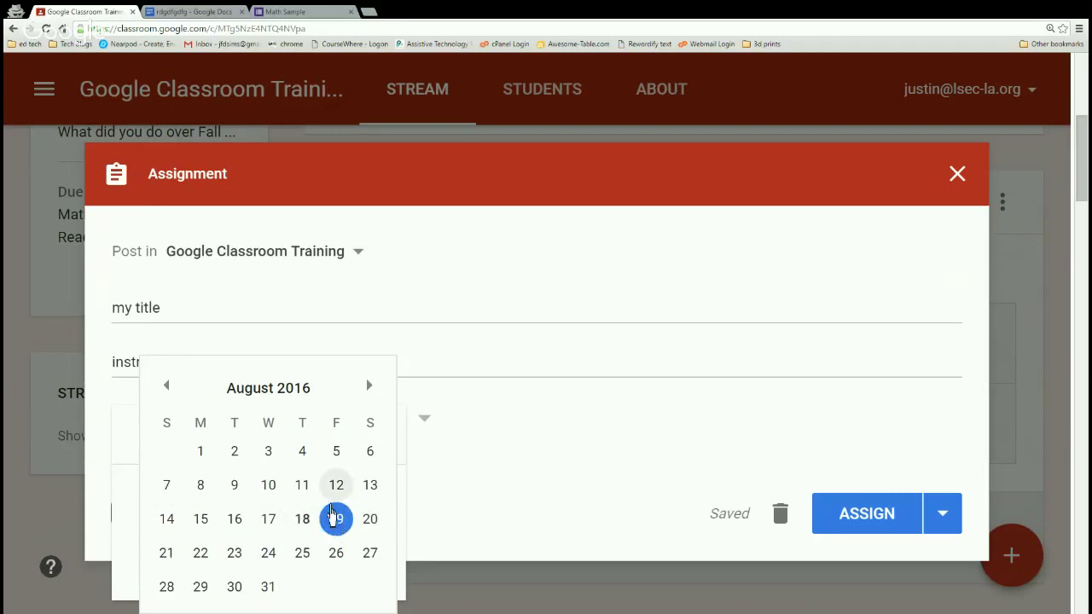
left_click(244, 566)
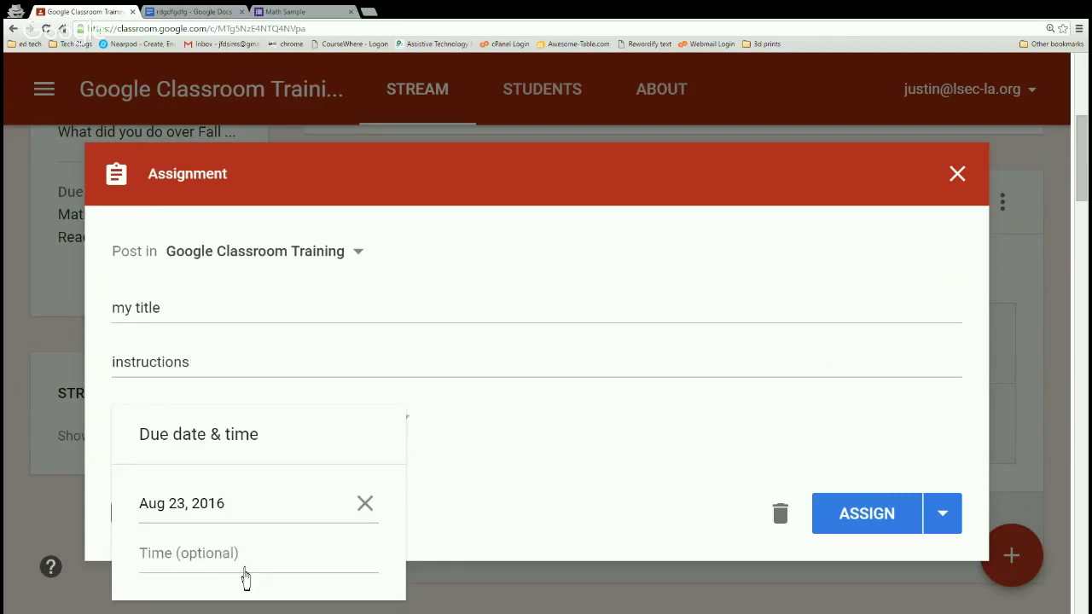
left_click(246, 573)
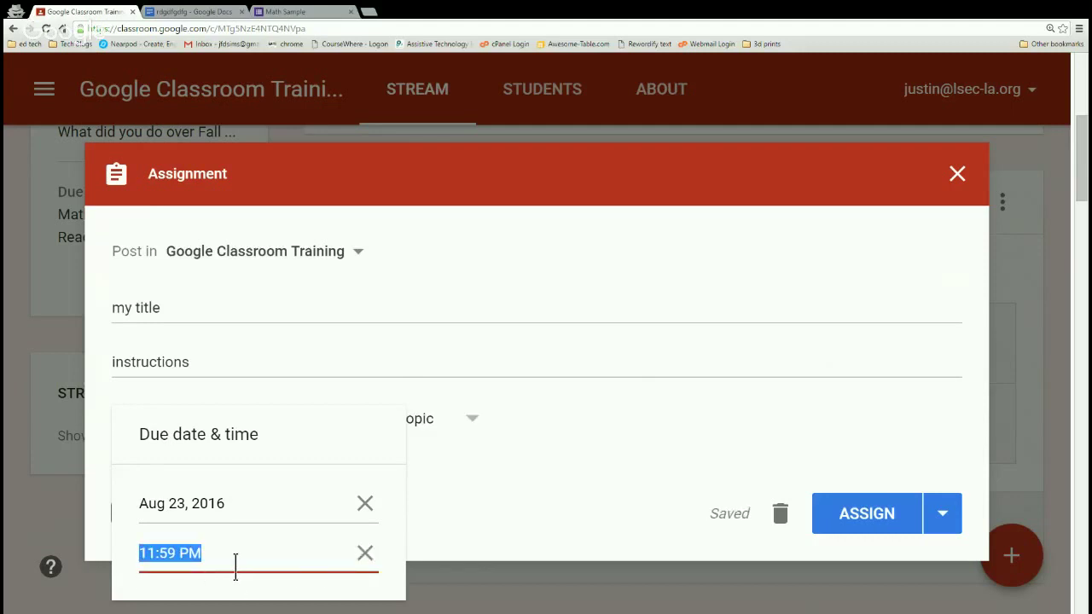
left_click(365, 571)
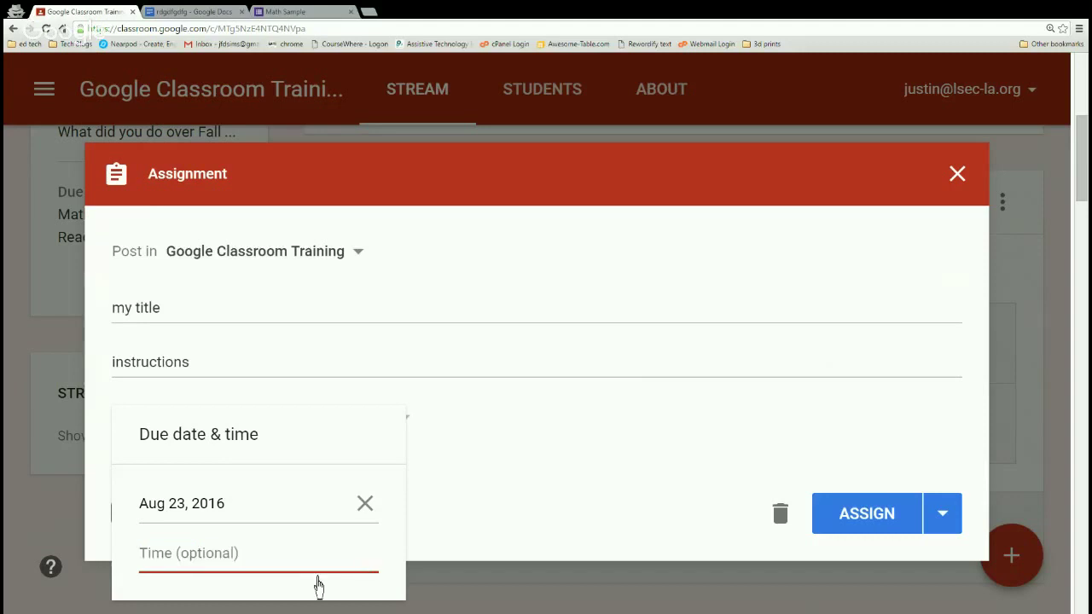
left_click(506, 436)
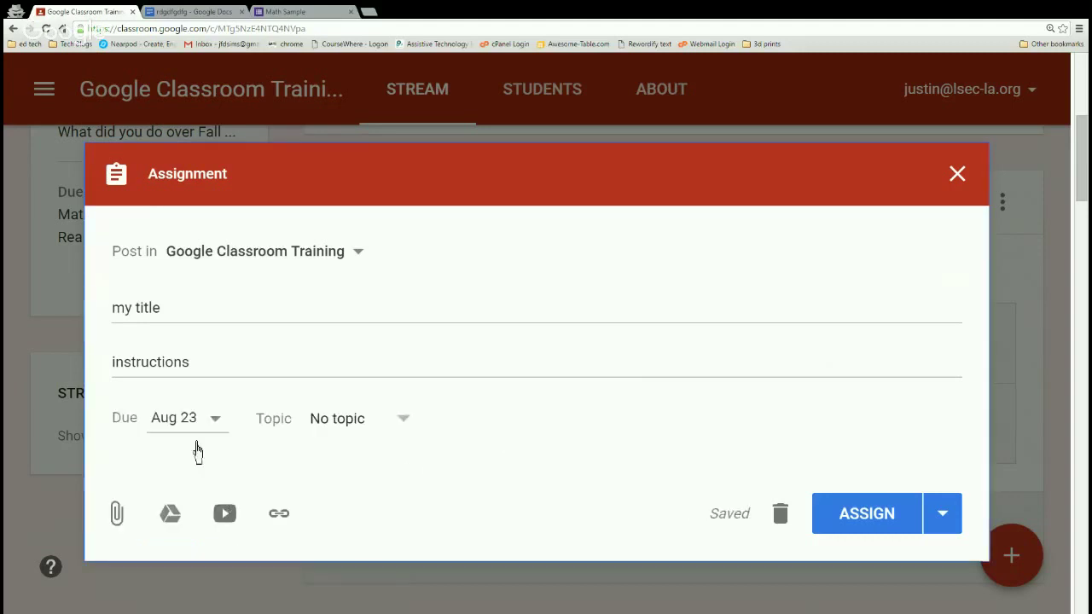
File the assignment under a new topic named 'Reading'.
left_click(359, 440)
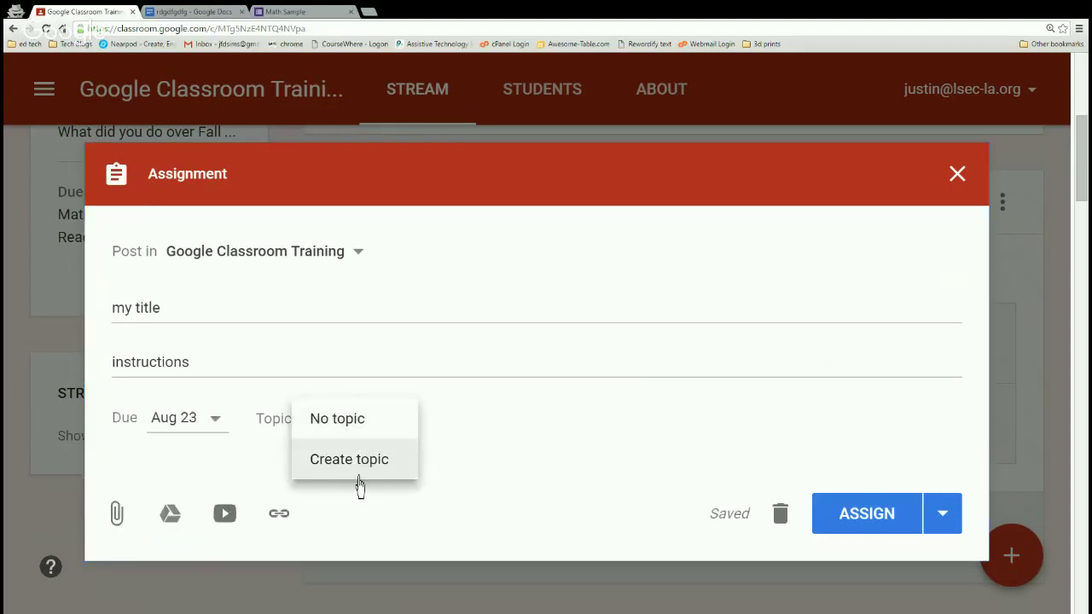
left_click(359, 465)
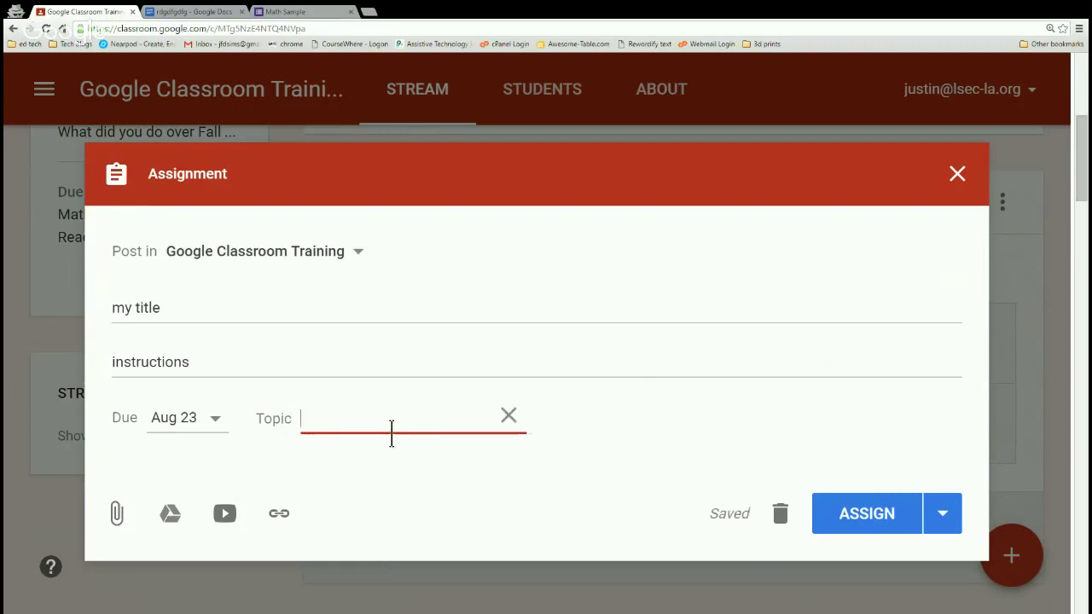
type("Reading")
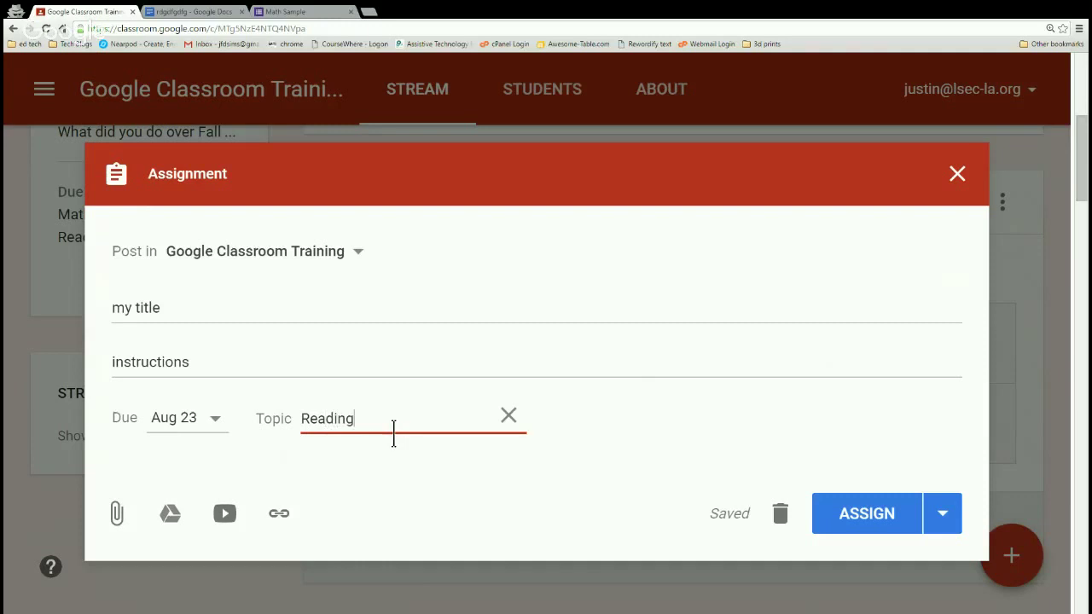
left_click(438, 491)
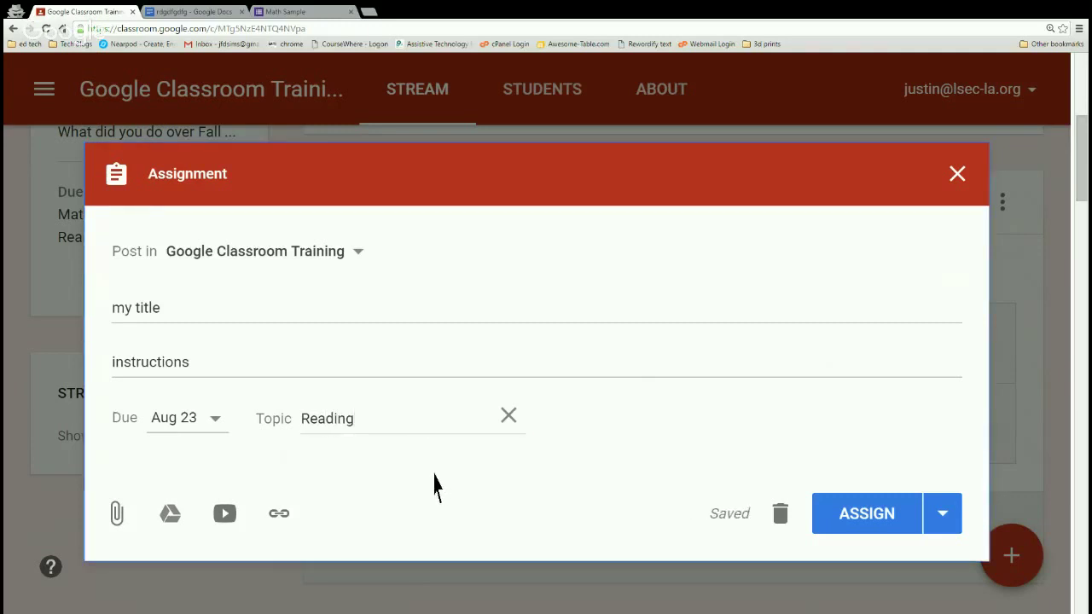
Attach the Math Test Google Doc from Drive's recent files to the assignment.
left_click(171, 514)
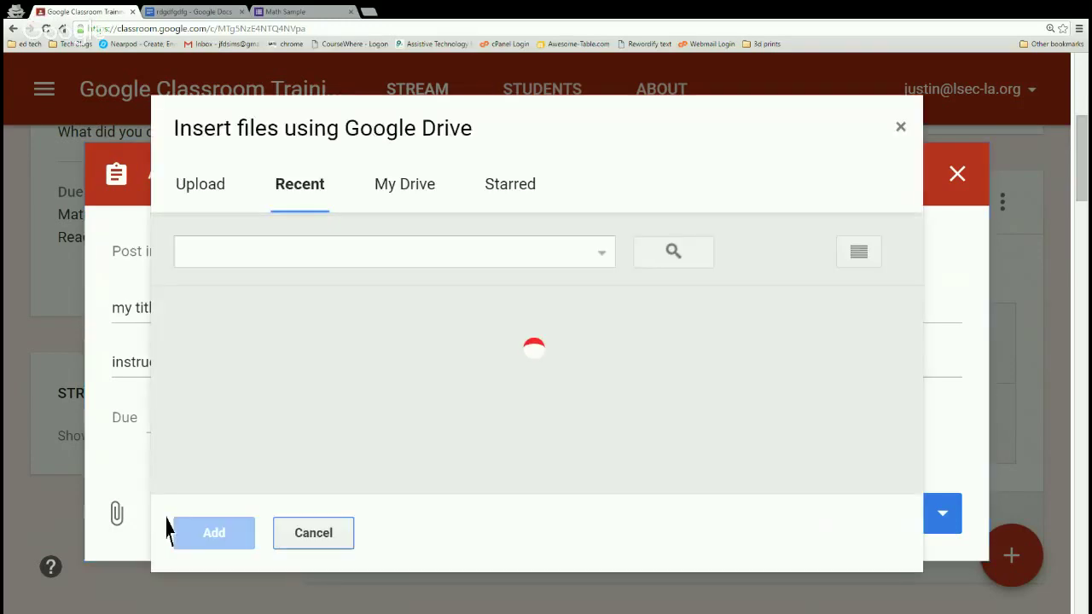
scroll(348, 388, "down", 1)
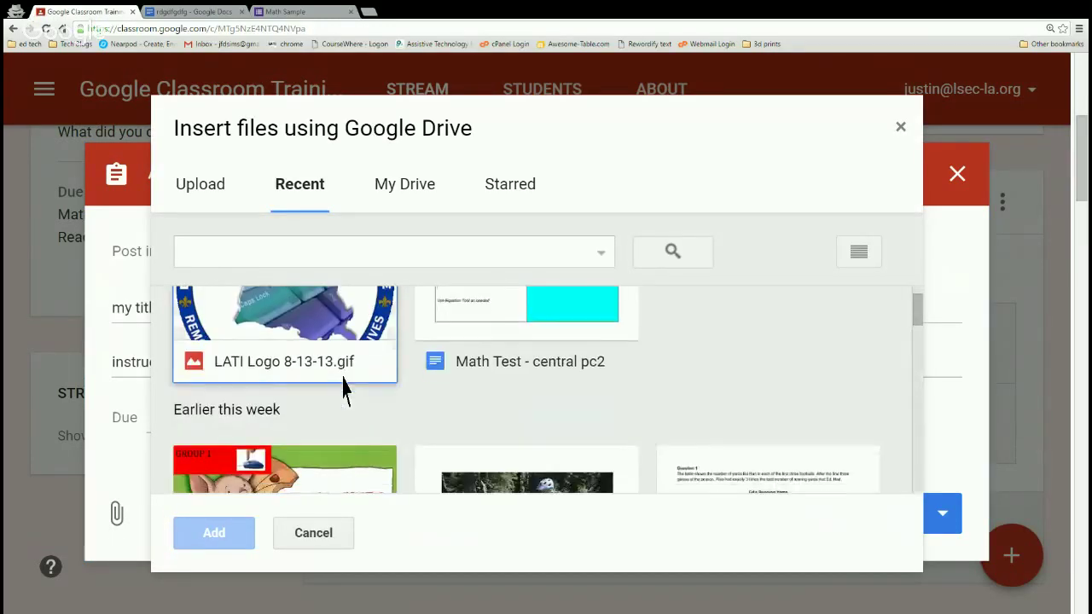
scroll(346, 397, "down", 1)
scroll(338, 404, "down", 2)
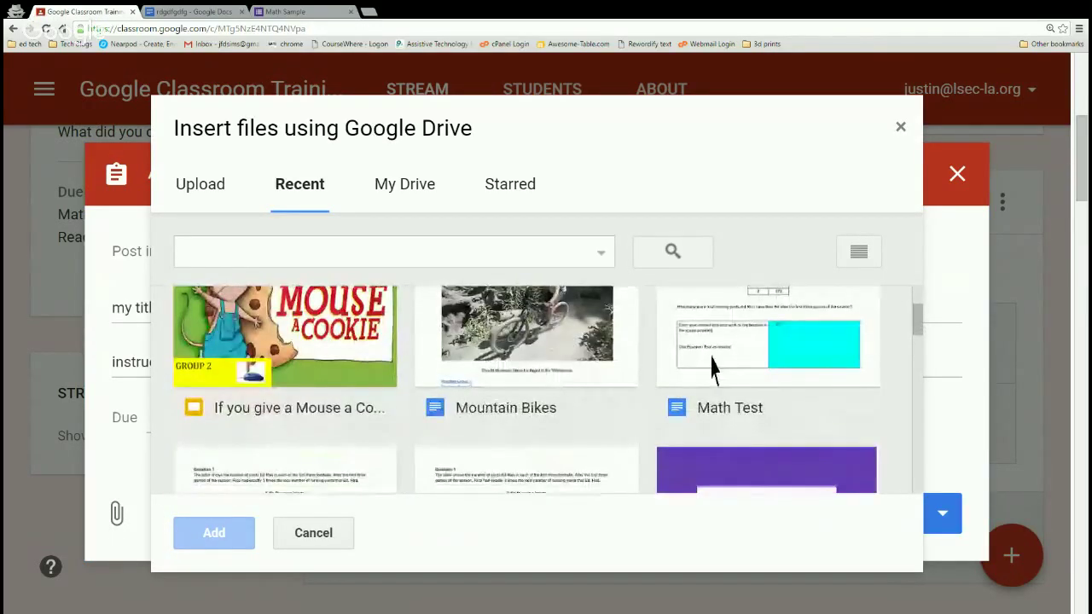
left_click(711, 366)
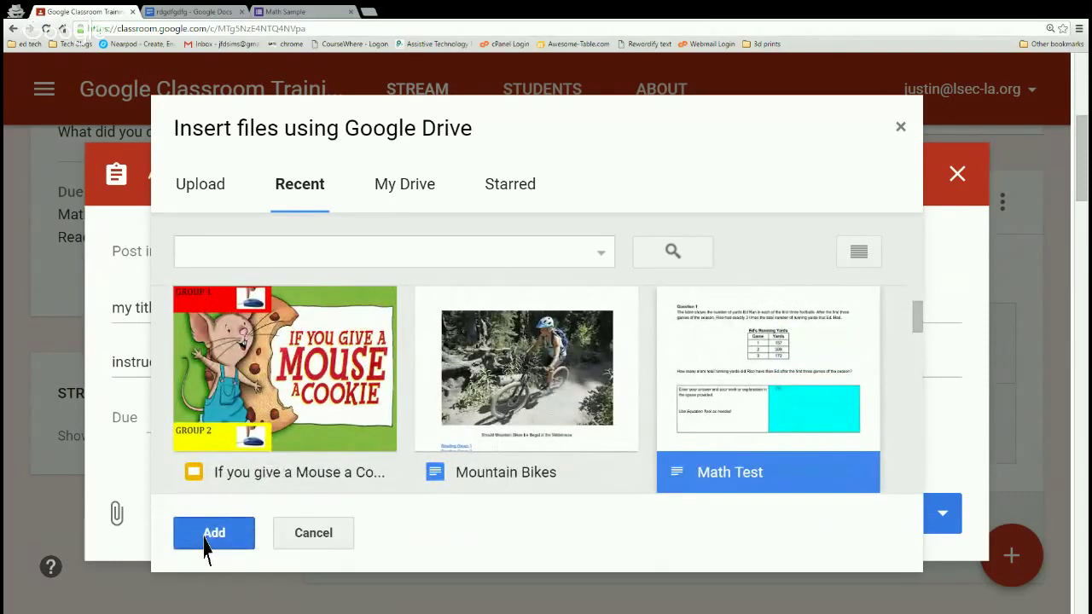
left_click(213, 533)
scroll(248, 393, "down", 2)
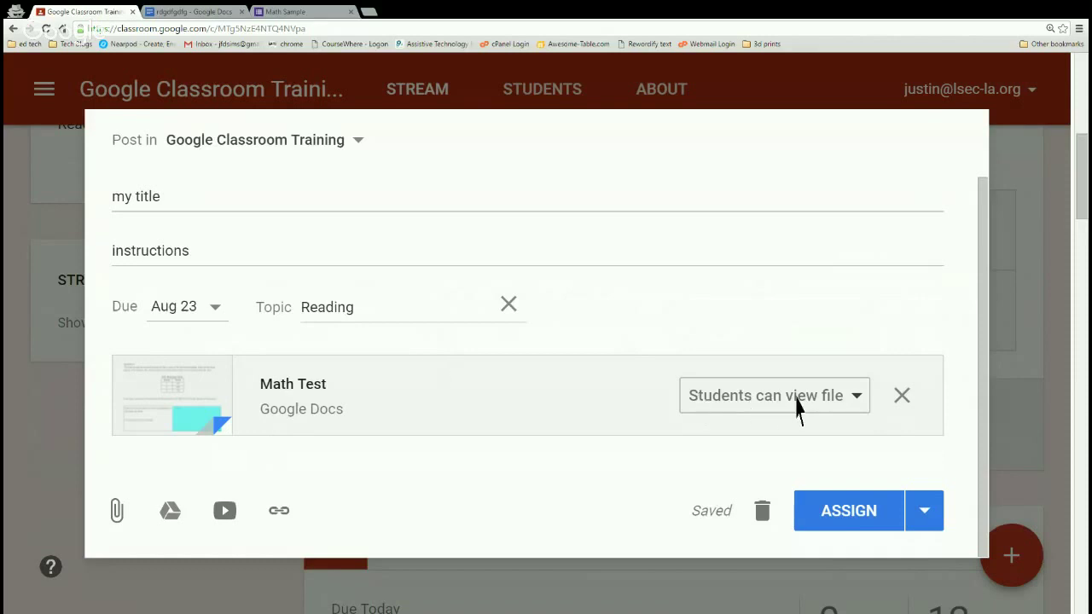
Set the Math Test attachment to 'Make a copy for each student' and reveal the other ASSIGN options.
key("ctrl+plus")
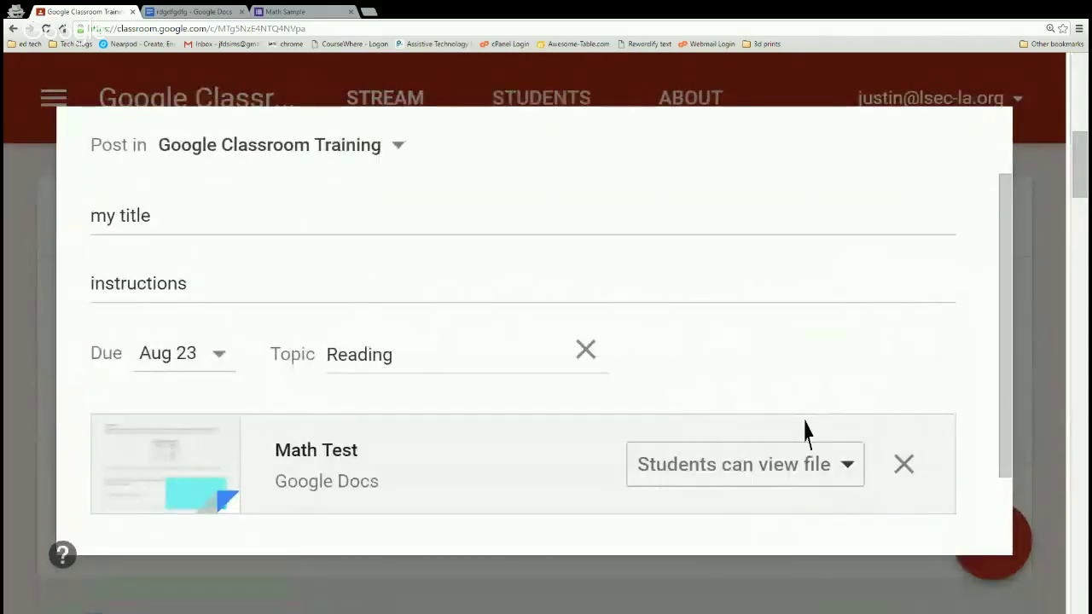
scroll(791, 434, "down", 1)
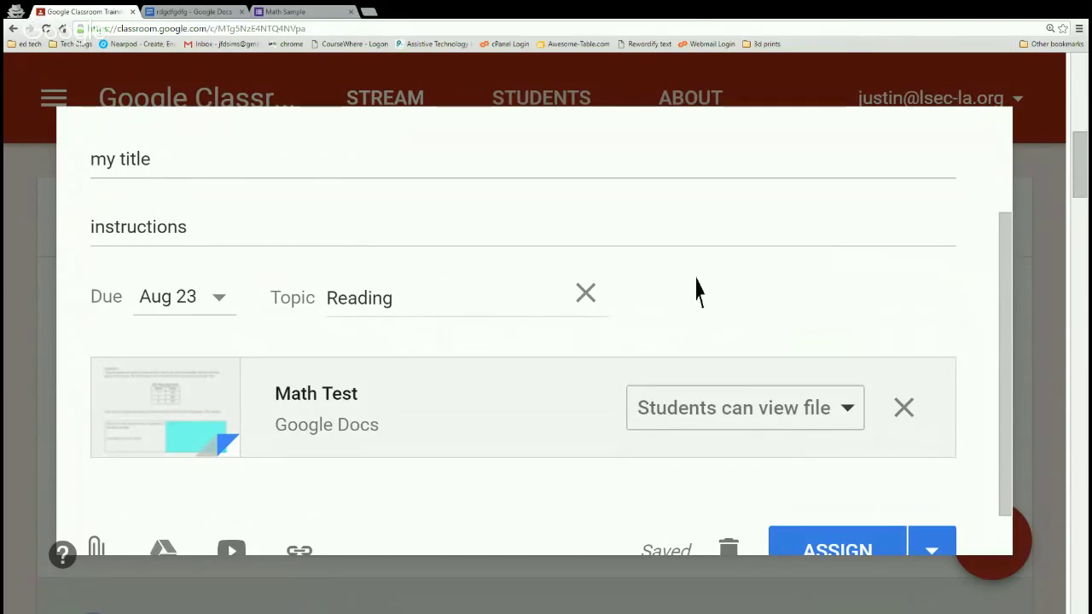
left_click(759, 411)
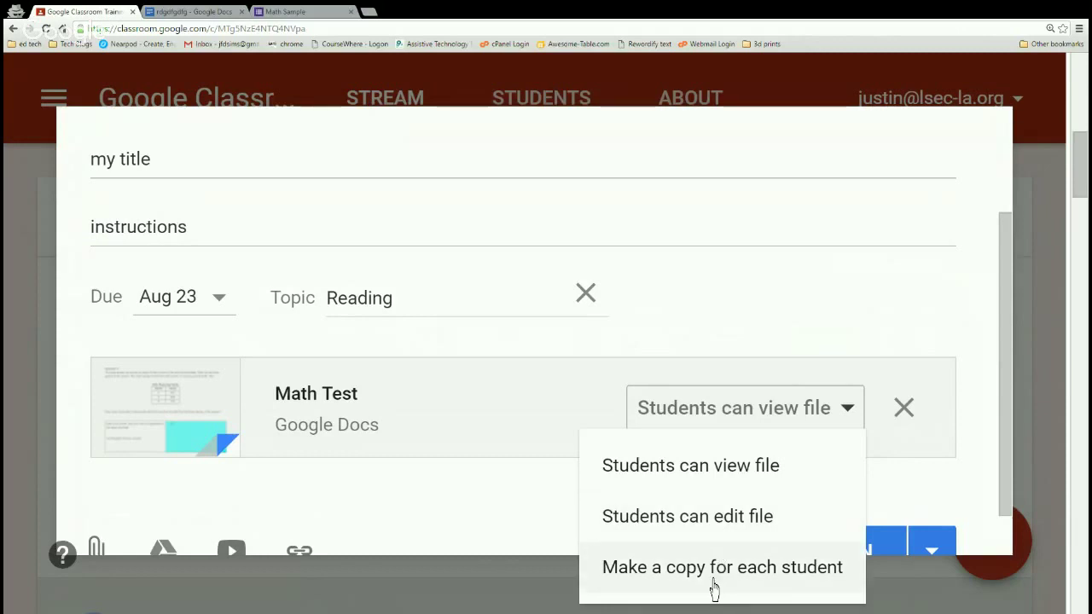
left_click(714, 588)
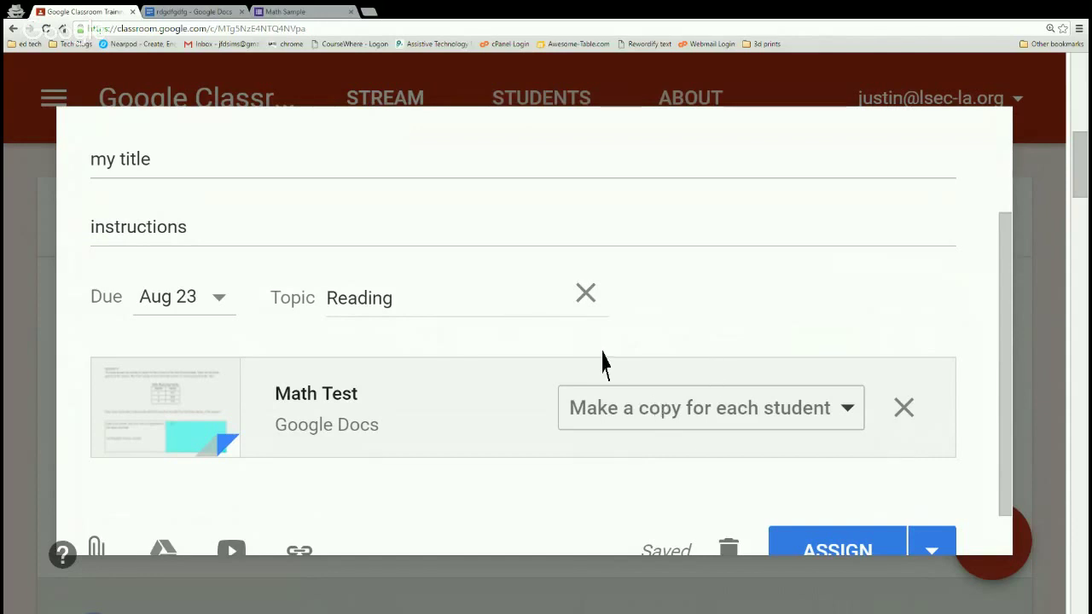
scroll(602, 361, "down", 1)
left_click(931, 498)
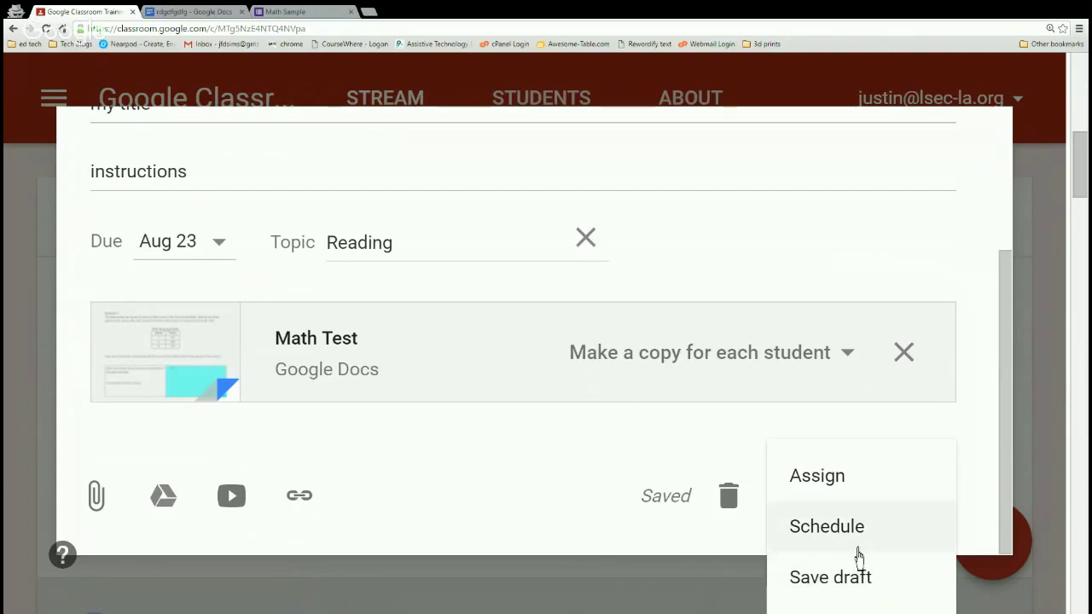
Schedule the assignment to post on Aug 22, 2016 at 8:00 AM.
left_click(857, 552)
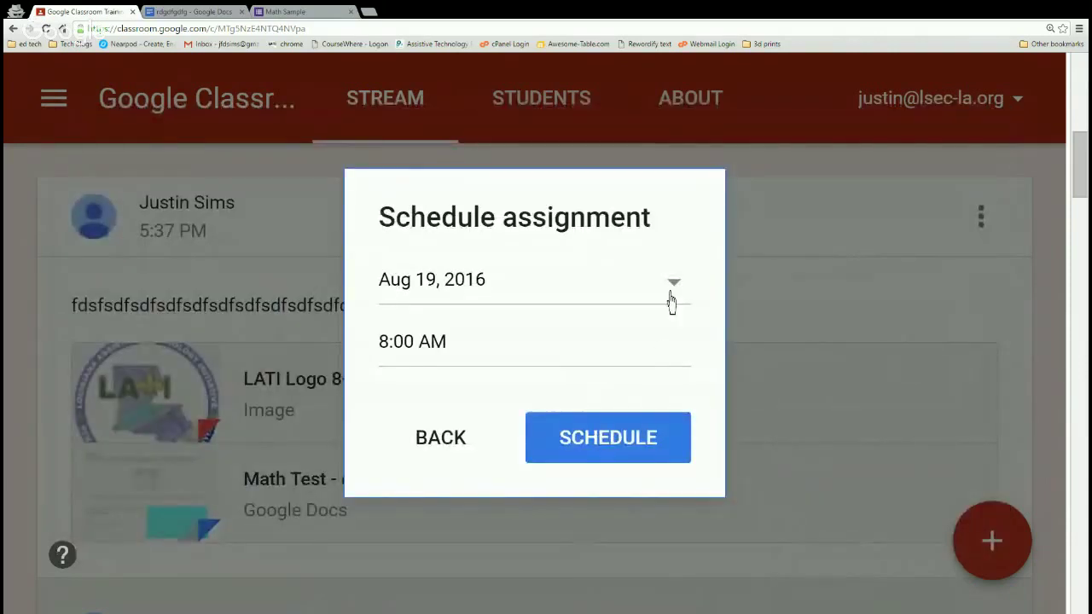
left_click(686, 294)
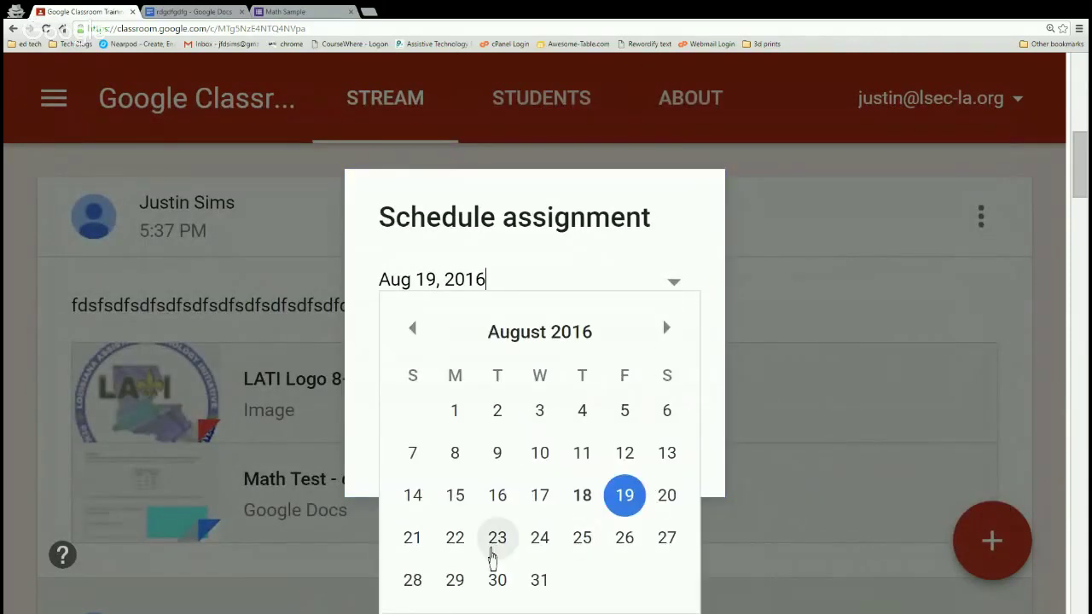
left_click(459, 558)
left_click(474, 358)
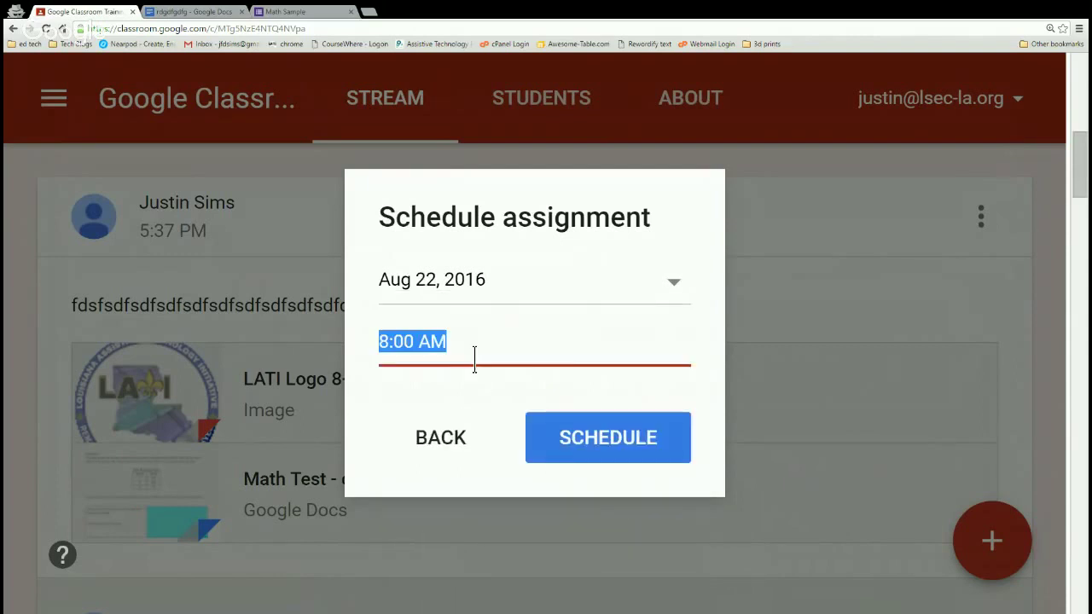
left_click(592, 453)
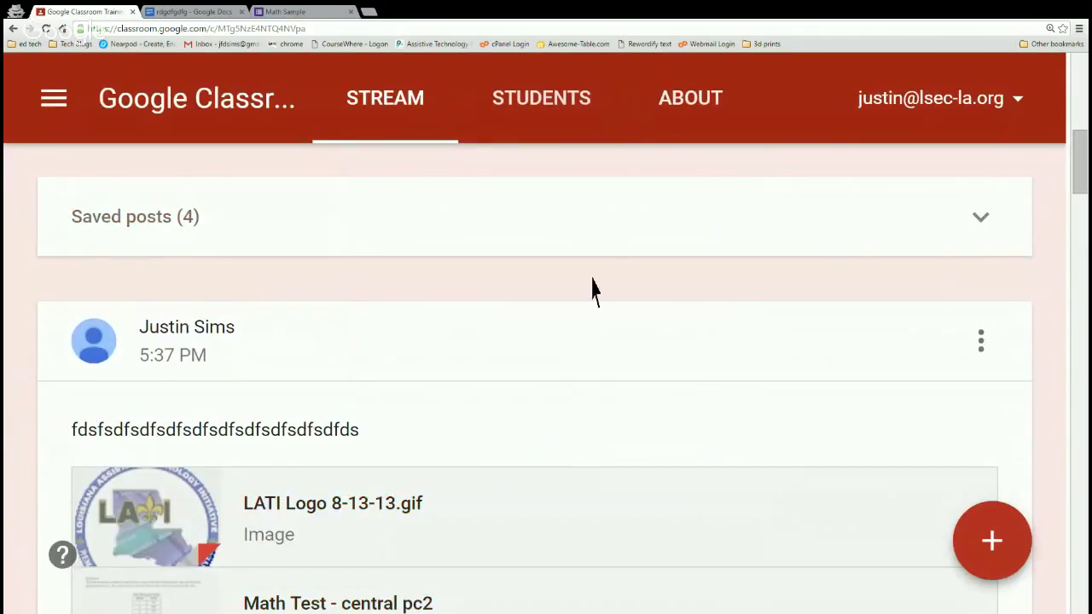
Start a new question post for the Google Classroom Training class from the + menu.
scroll(588, 290, "down", 1)
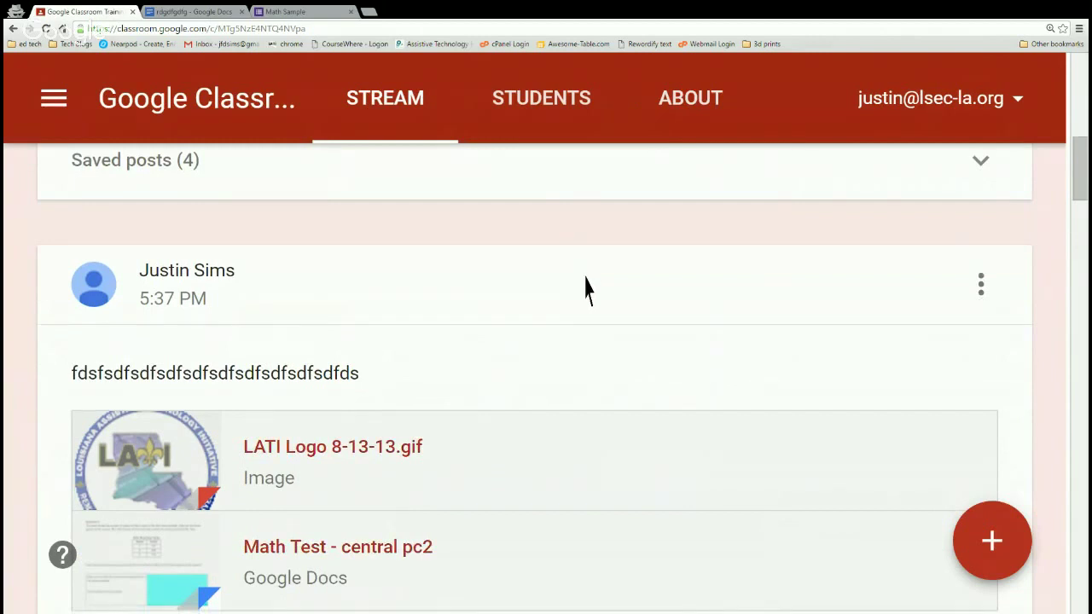
scroll(587, 290, "up", 4)
scroll(587, 291, "up", 1)
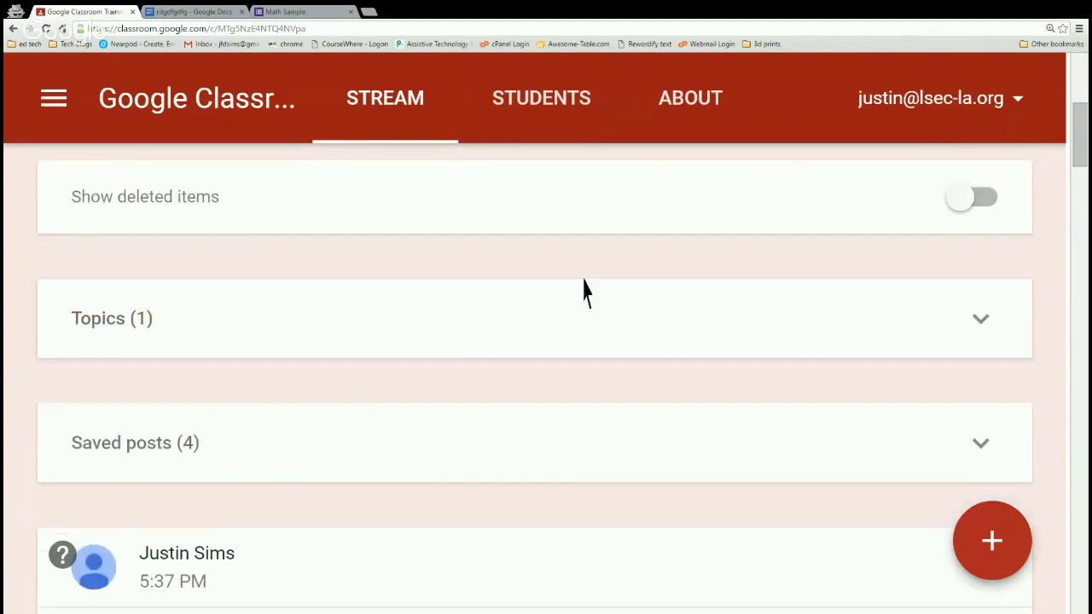
scroll(584, 290, "down", 5)
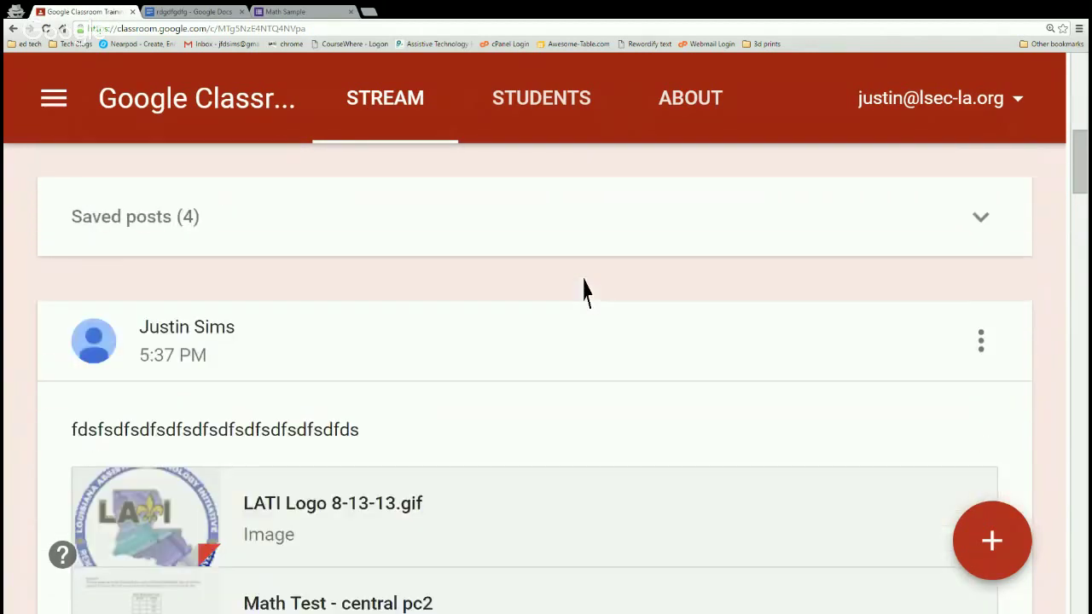
scroll(582, 296, "down", 2)
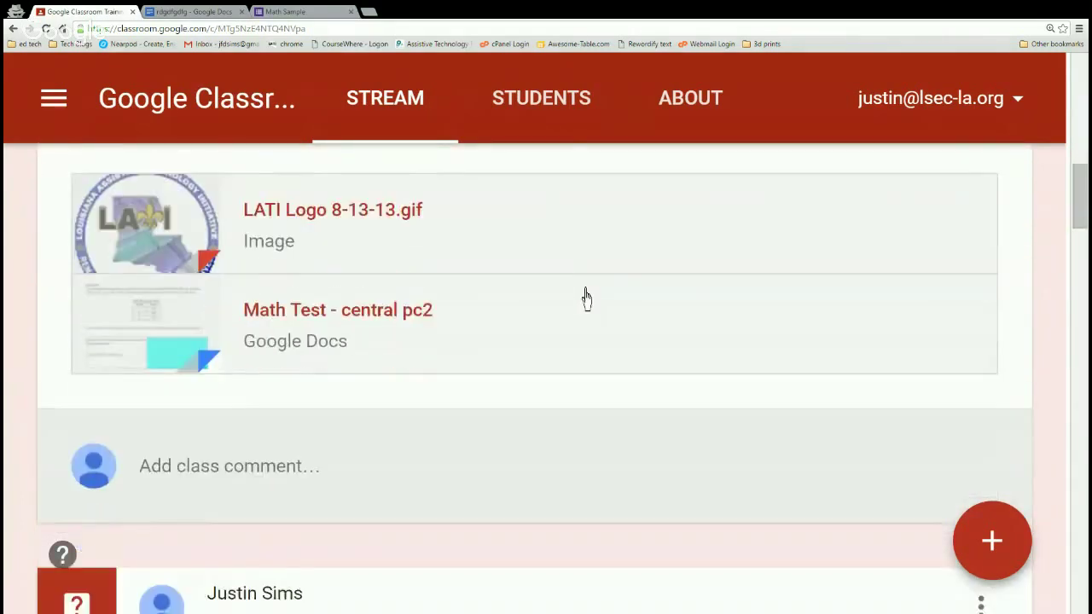
scroll(585, 298, "up", 3)
mouse_move(1015, 551)
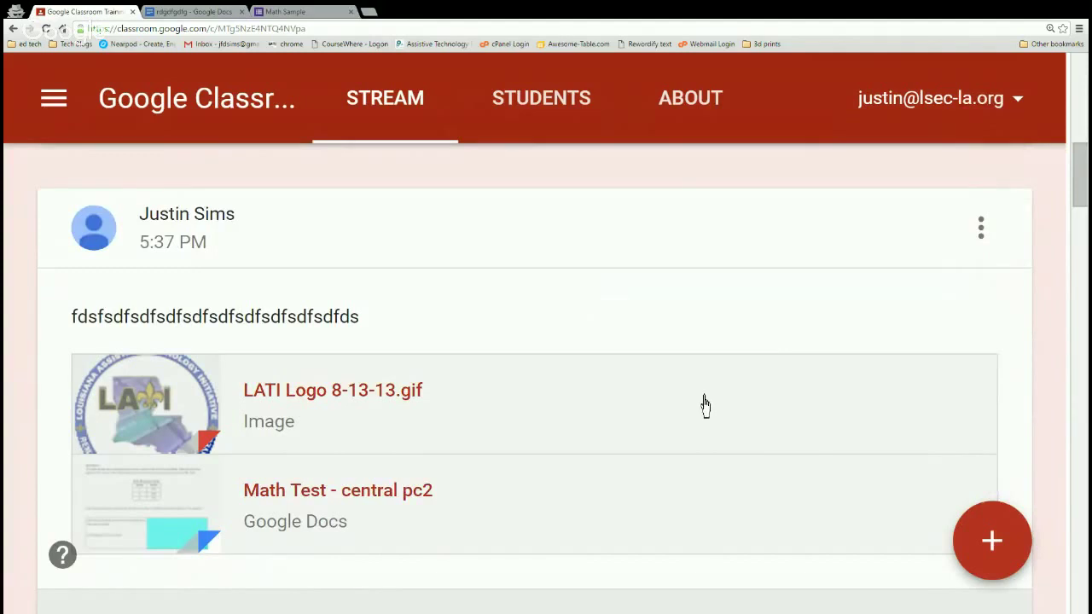
scroll(703, 404, "down", 3)
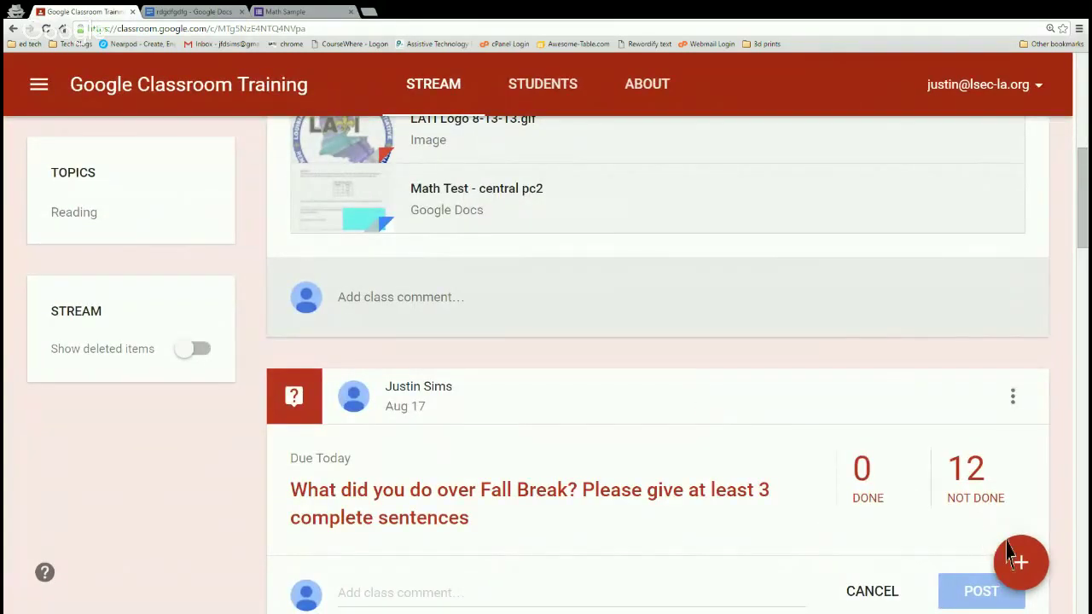
mouse_move(1034, 576)
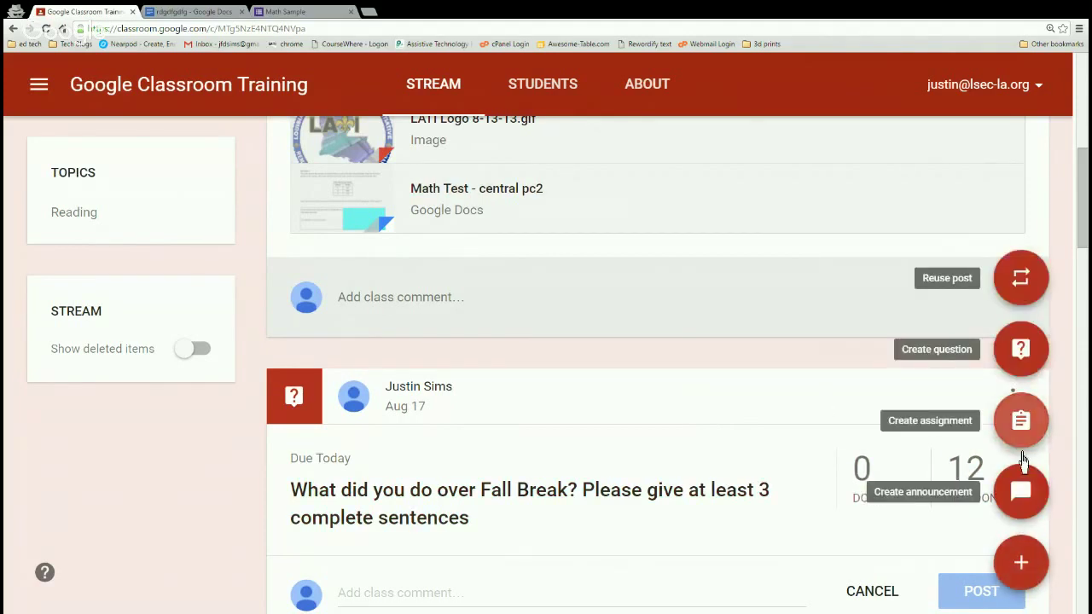
left_click(1020, 350)
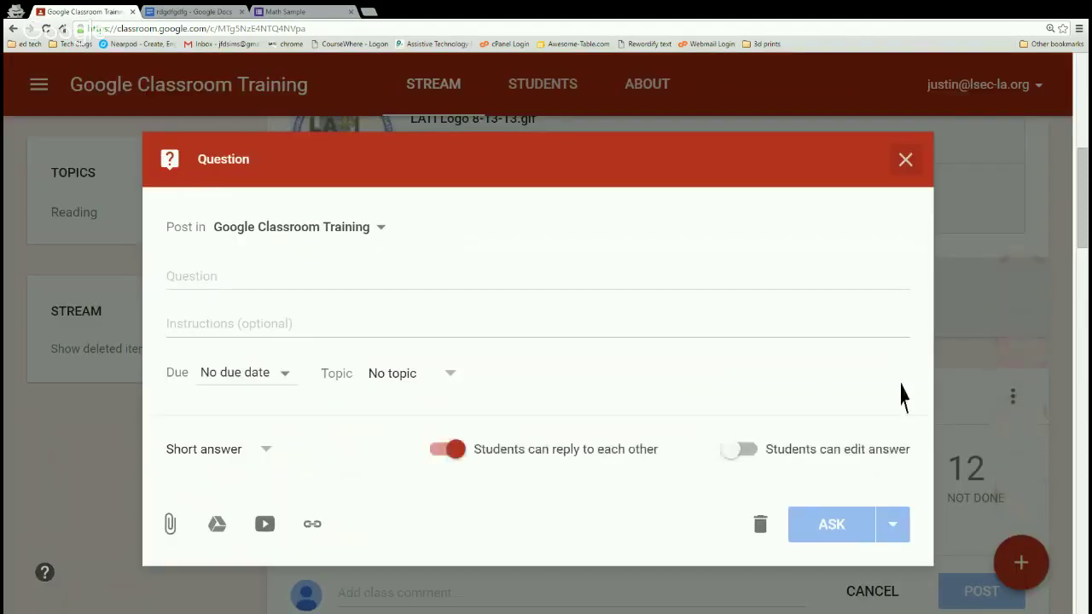
Enter the question 'How do I sleep better?' with placeholder instructions text.
left_click(260, 286)
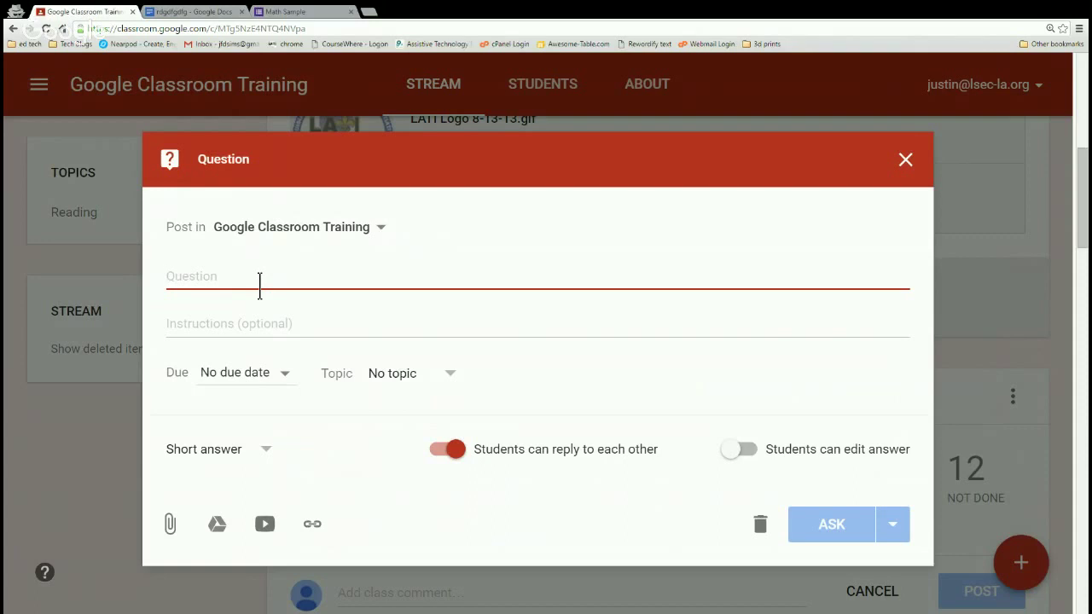
type("HOw")
key("BackSpace")
key("BackSpace")
type("ow do I ")
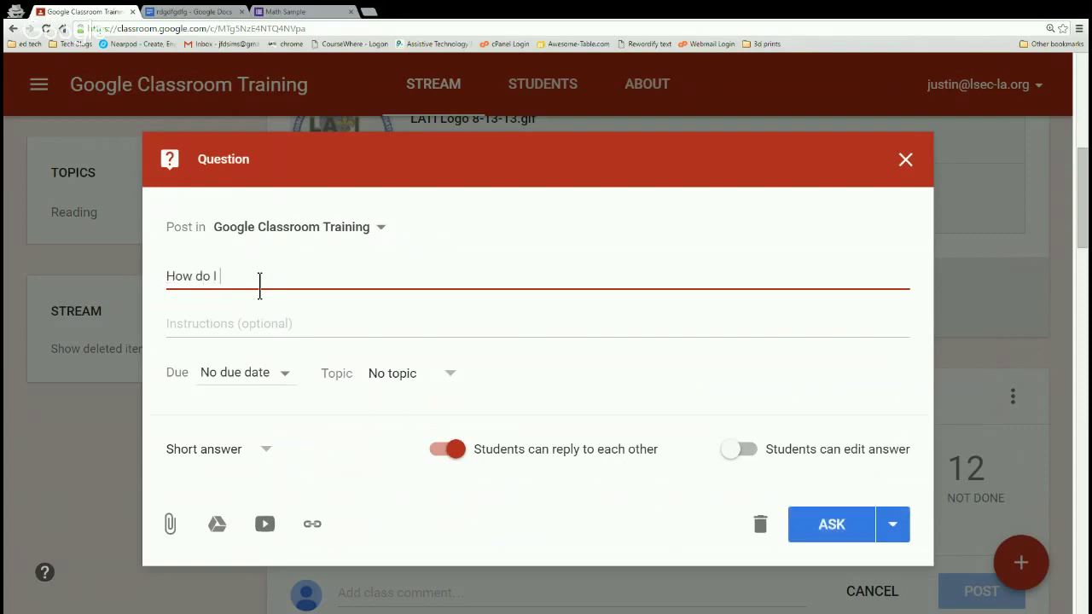
type("sleep better?")
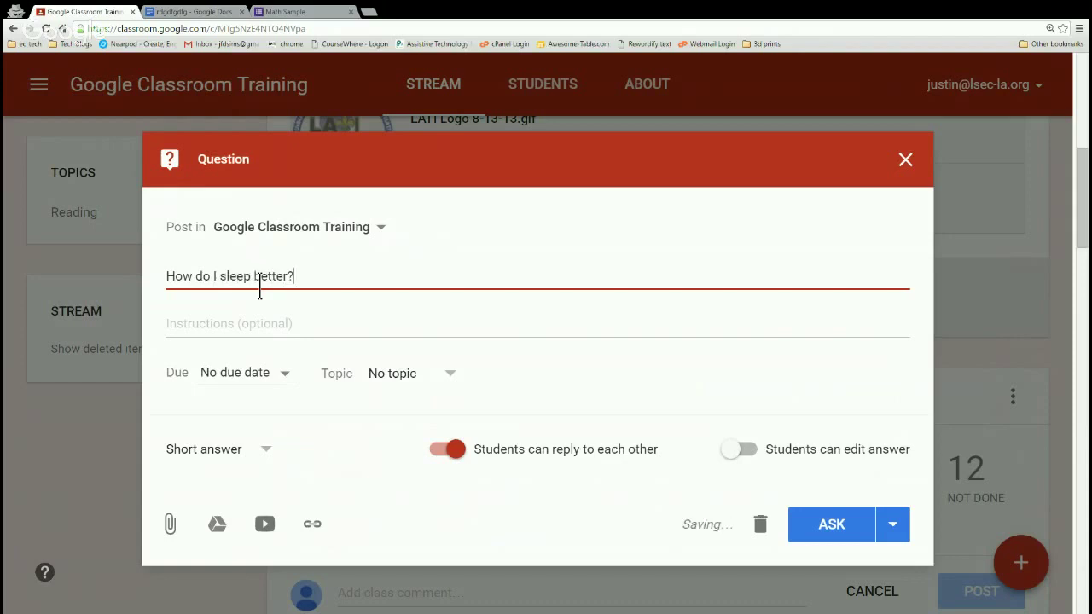
left_click(274, 339)
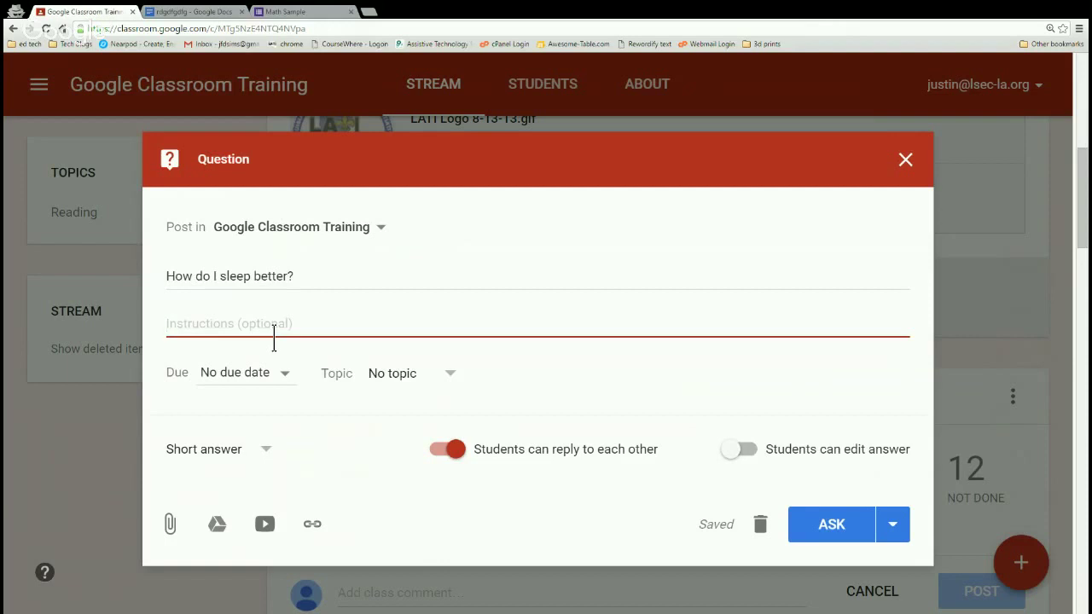
type("May")
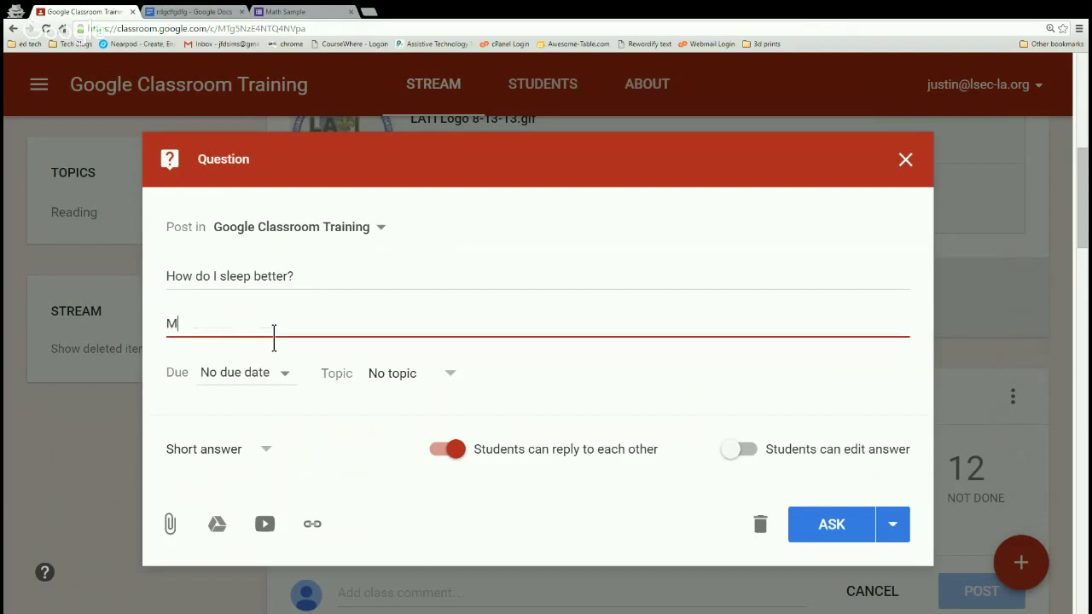
key("BackSpace")
key("BackSpace")
key("BackSpace")
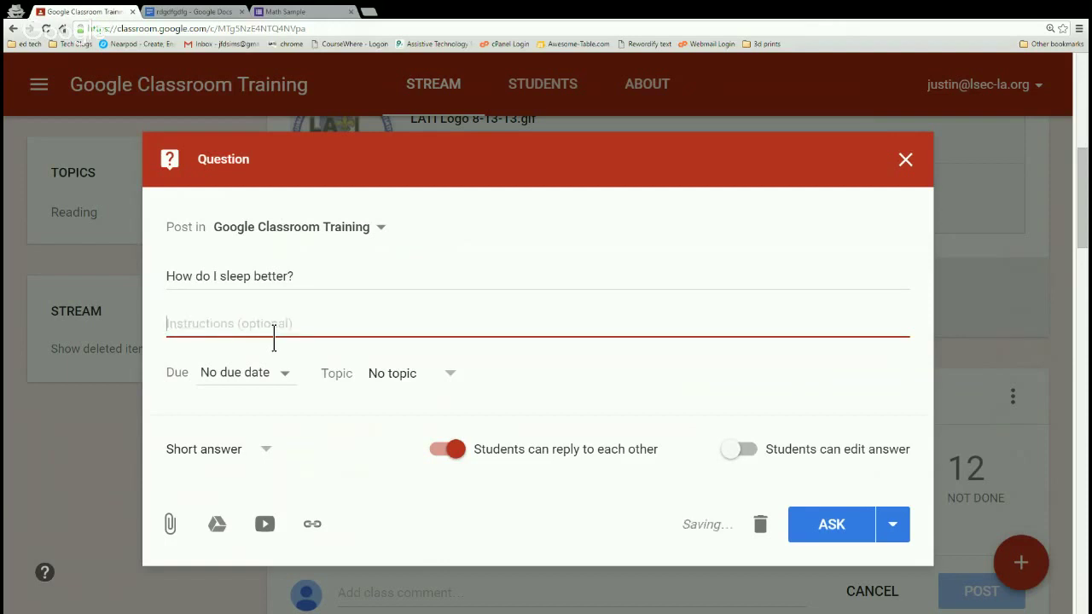
type("sdljflsdkfjlsdkjfsldkfjsdlkfjd")
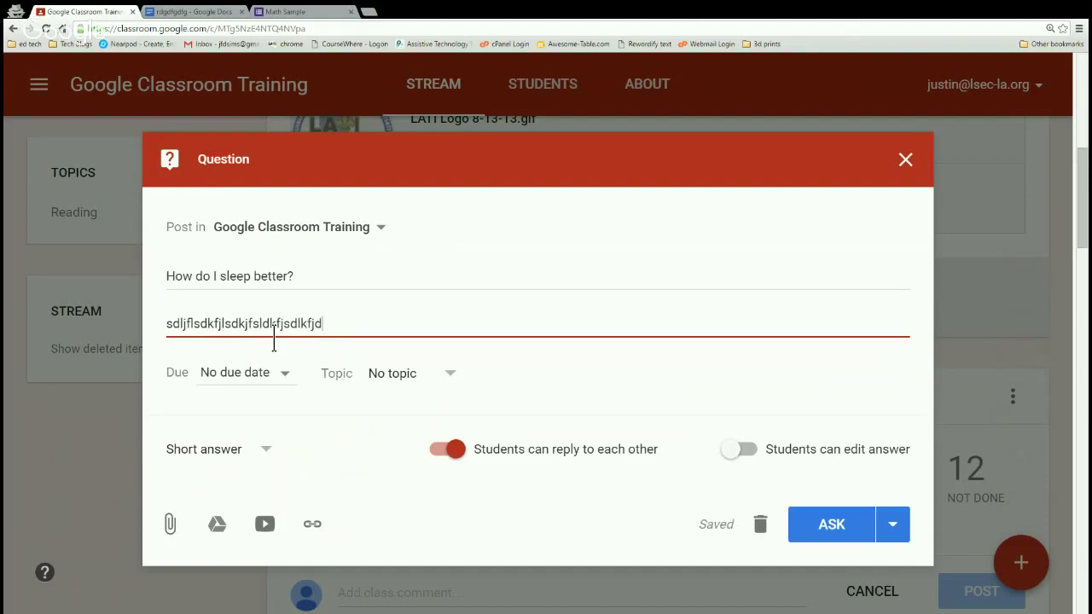
Leave the due date unset, file the question under Reading, and bring up the answer-type choices.
left_click(284, 392)
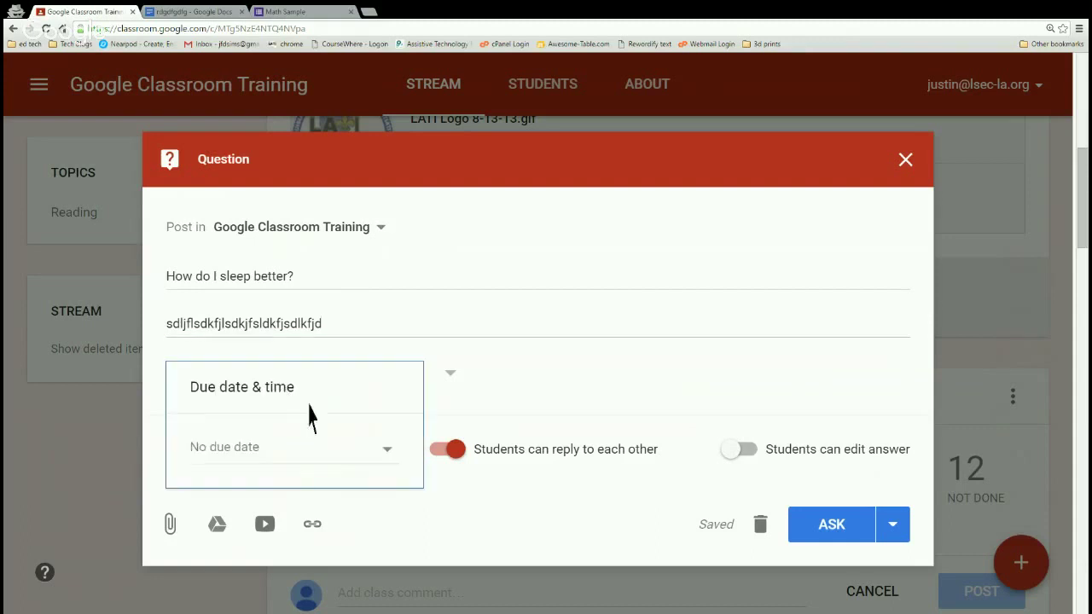
left_click(350, 331)
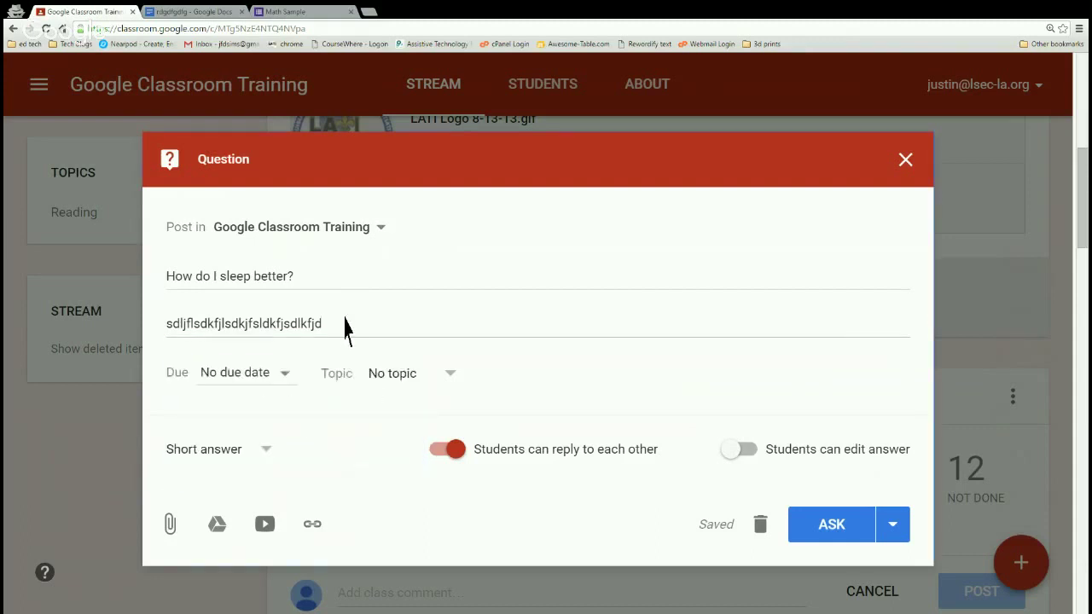
left_click(404, 386)
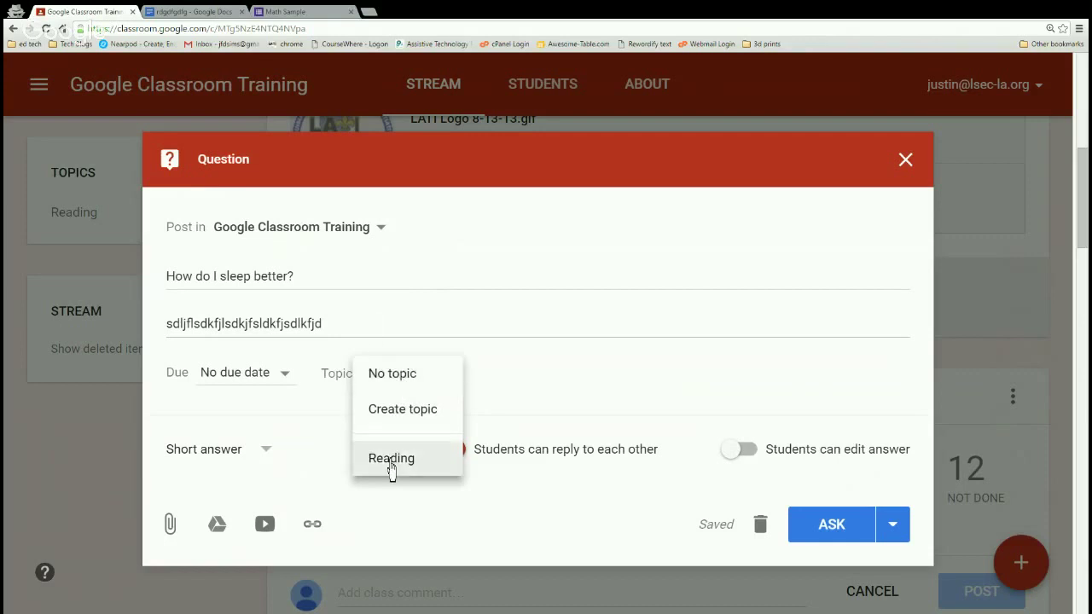
left_click(395, 464)
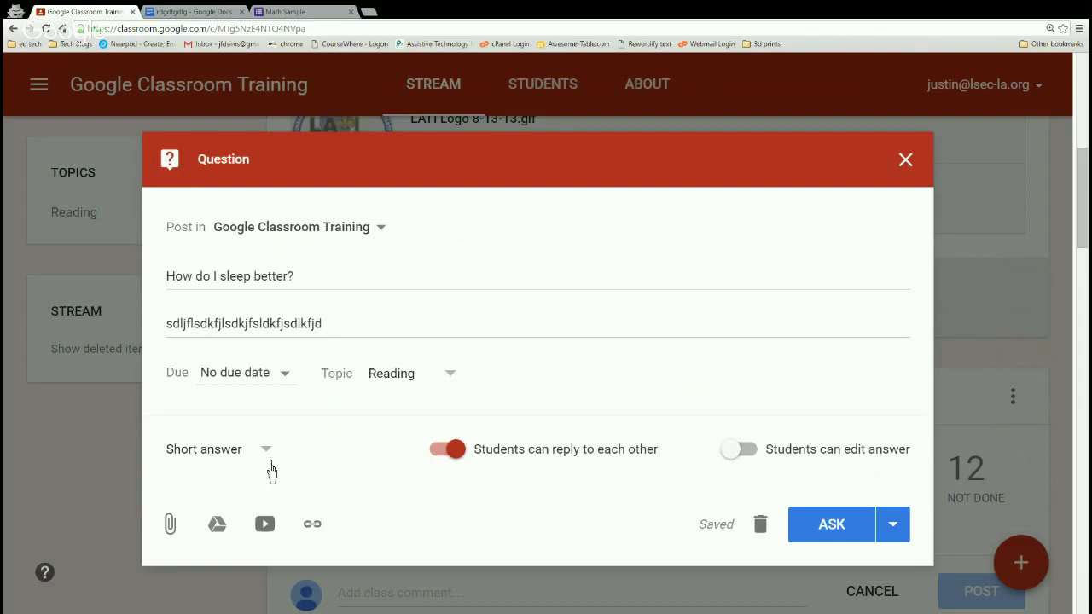
left_click(268, 456)
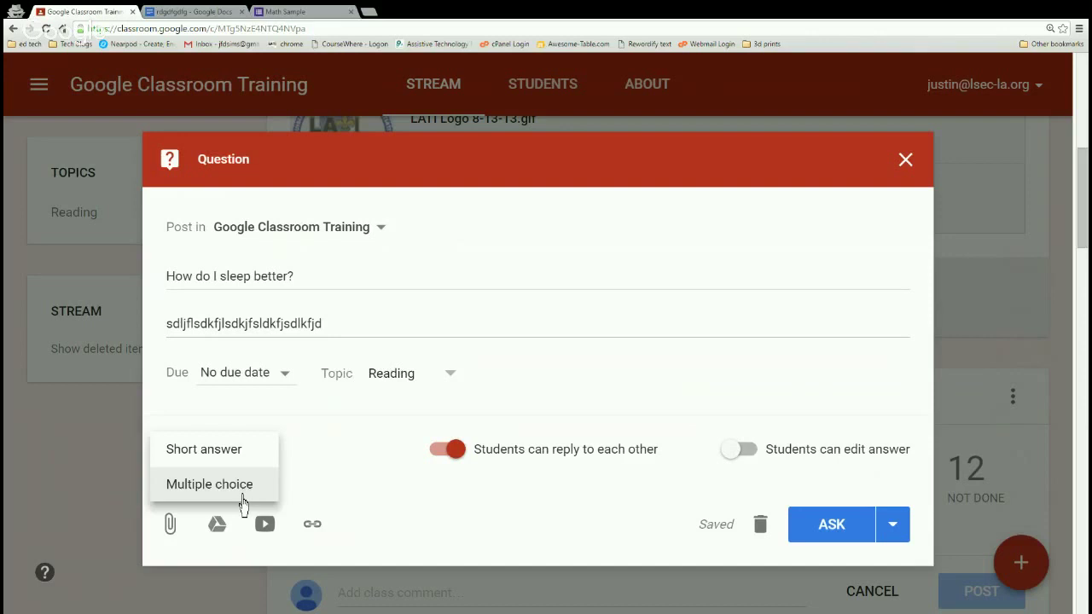
Make it a multiple-choice question with three answer options, starting with 'option 1'.
left_click(243, 503)
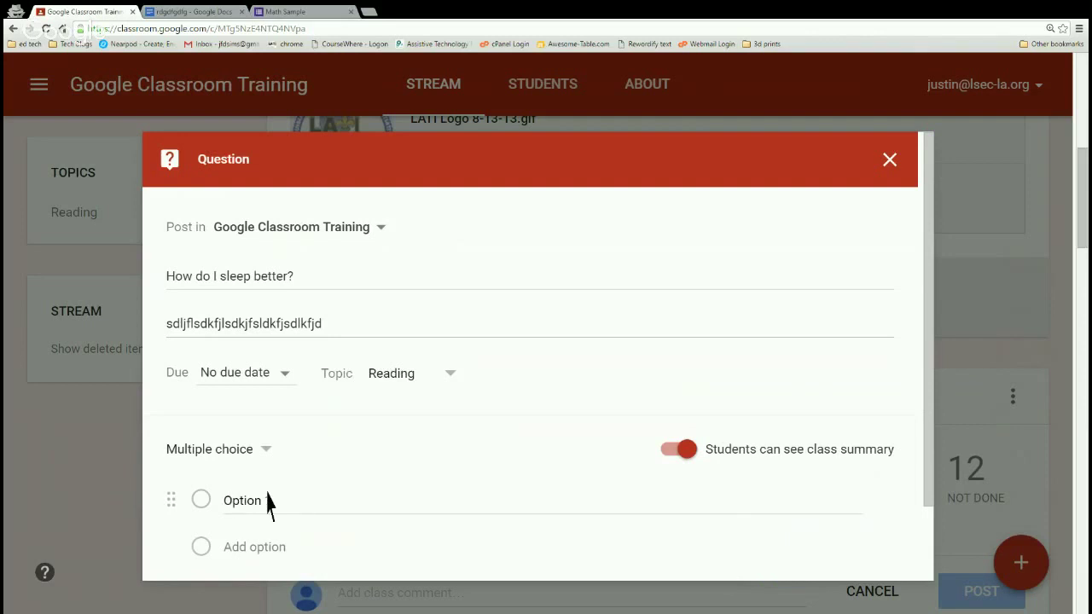
left_click(274, 507)
type("option ")
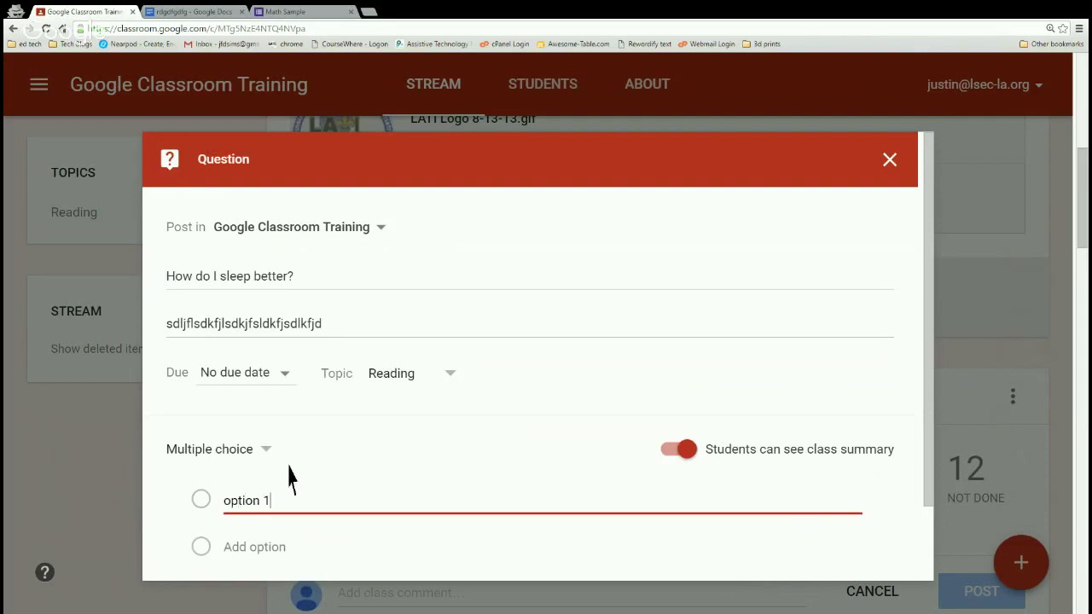
type("1")
key("Return")
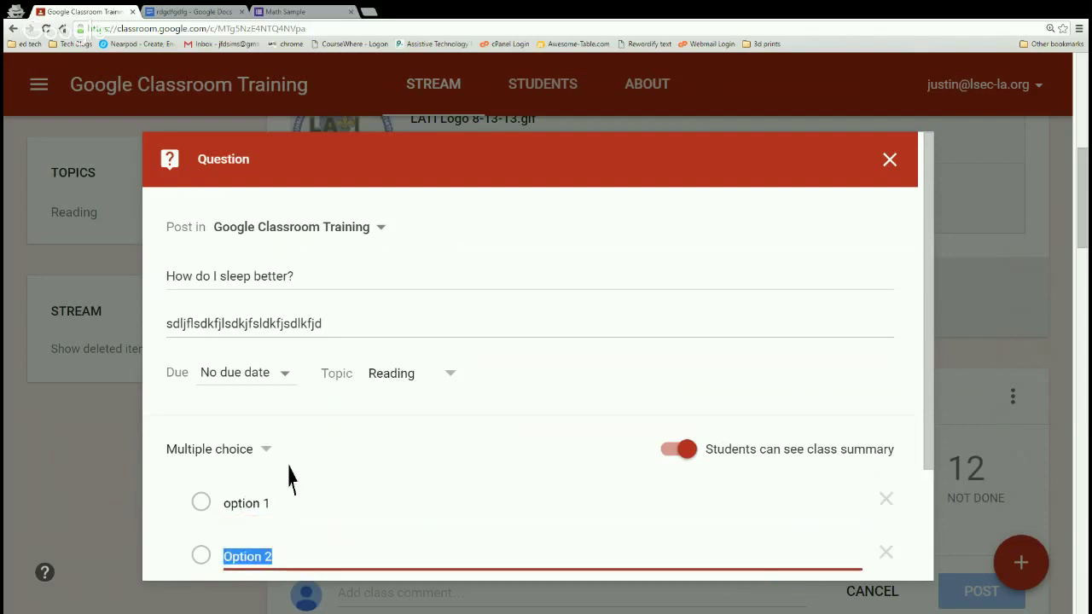
key("Return")
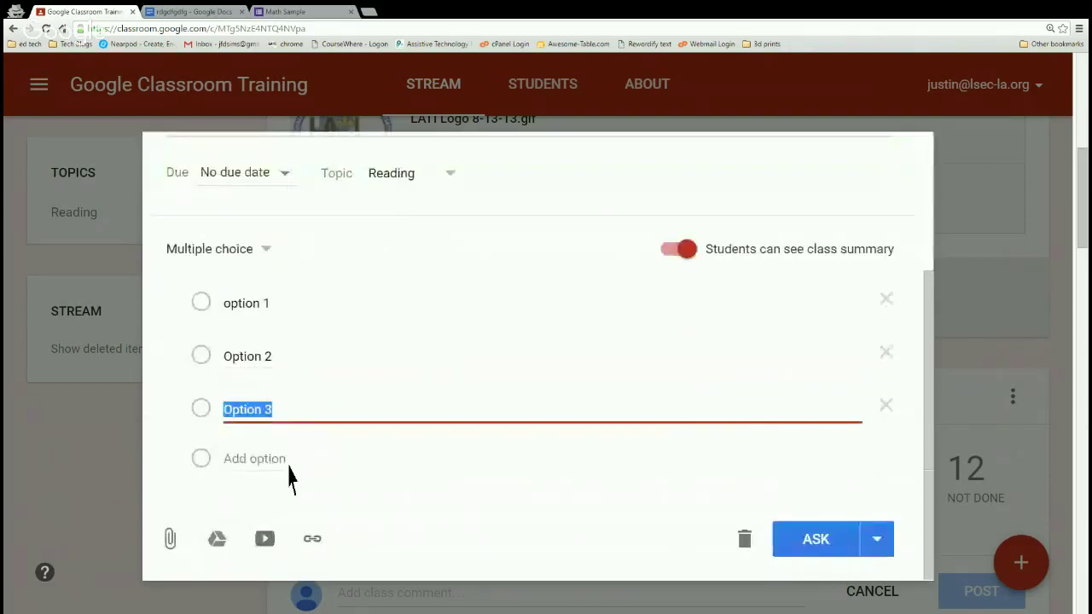
left_click(342, 449)
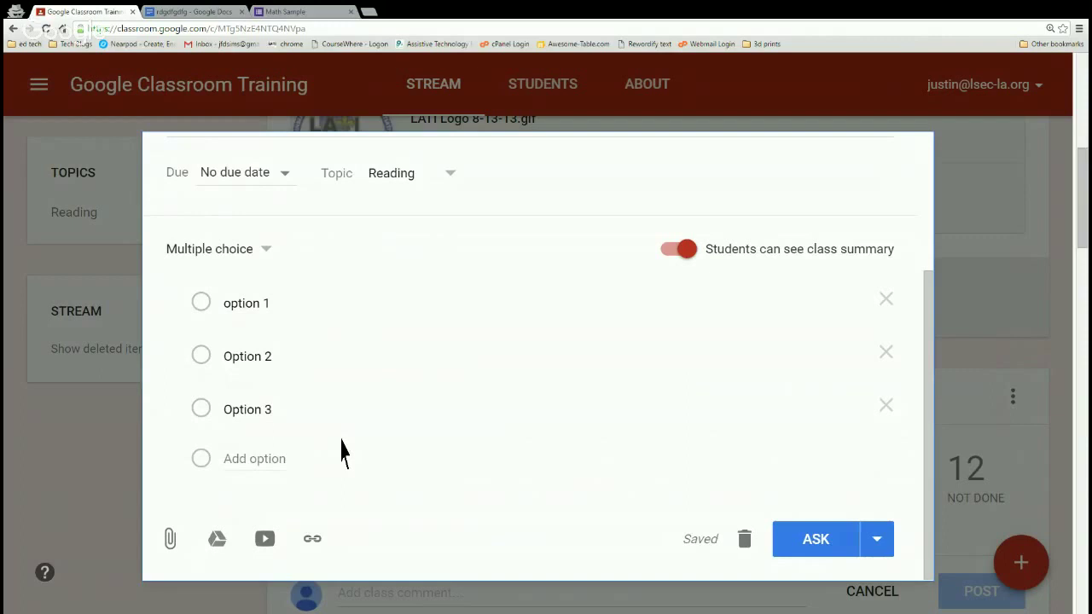
scroll(339, 457, "up", 3)
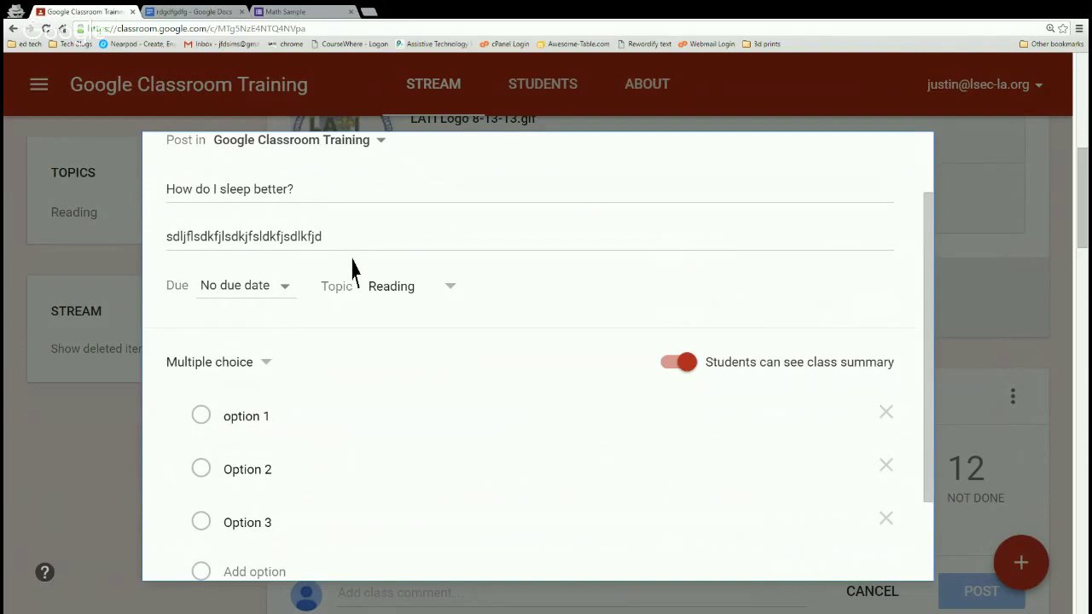
scroll(331, 275, "down", 3)
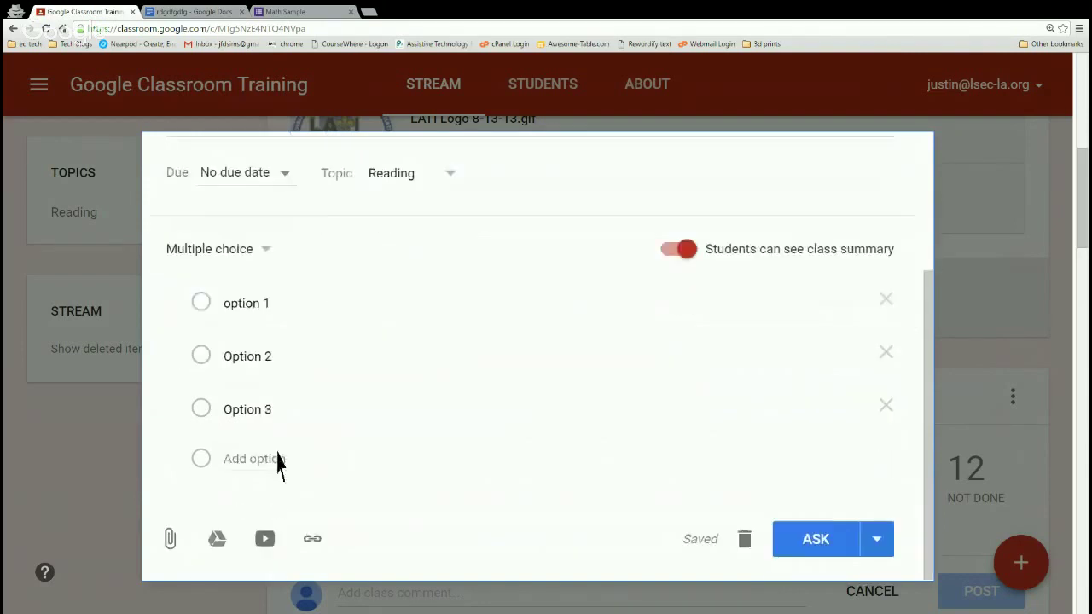
left_click(313, 553)
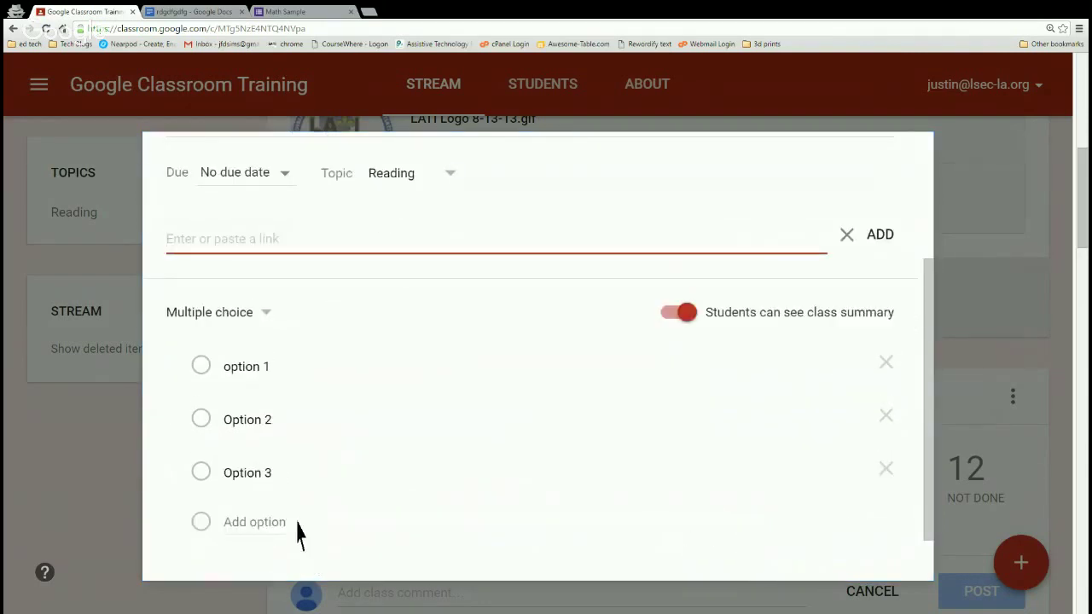
type("www.google.co")
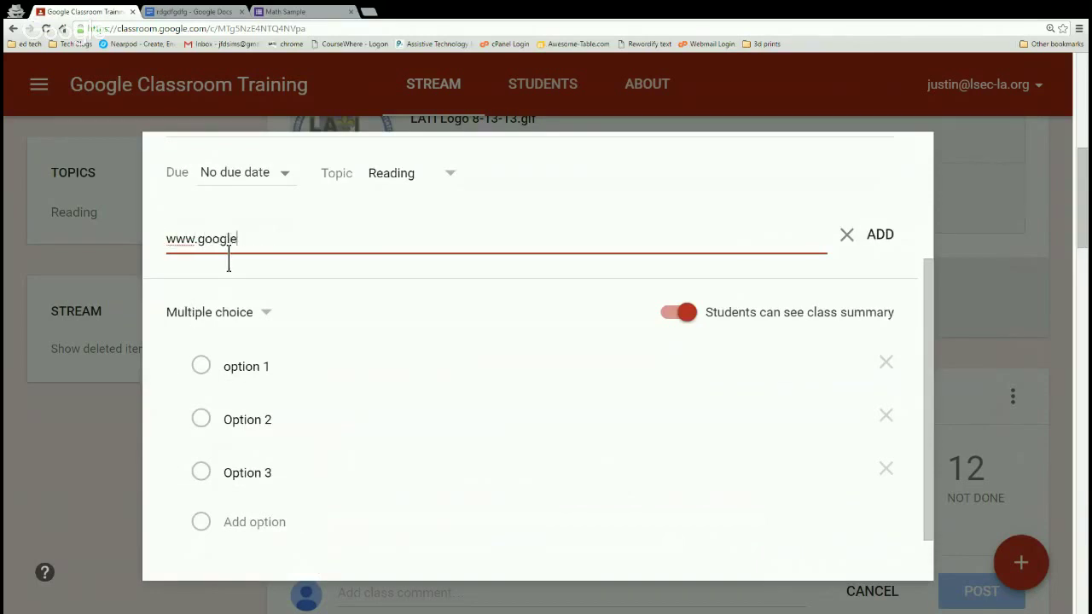
left_click(887, 242)
key("ctrl+minus")
key("ctrl+minus")
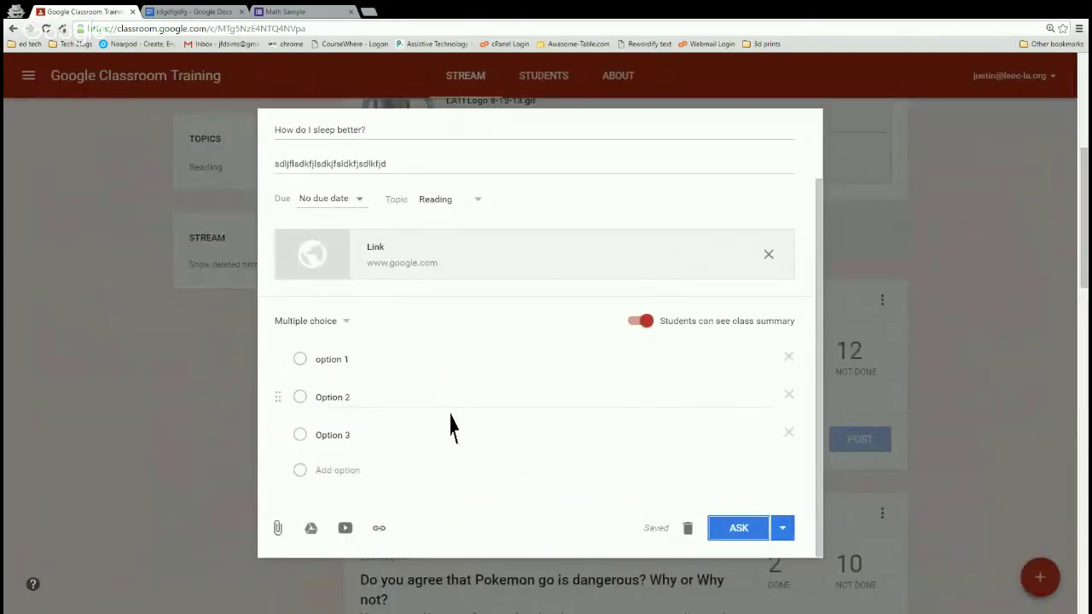
key("ctrl+plus")
key("ctrl+plus")
scroll(786, 507, "down", 1)
scroll(787, 508, "down", 1)
left_click(804, 519)
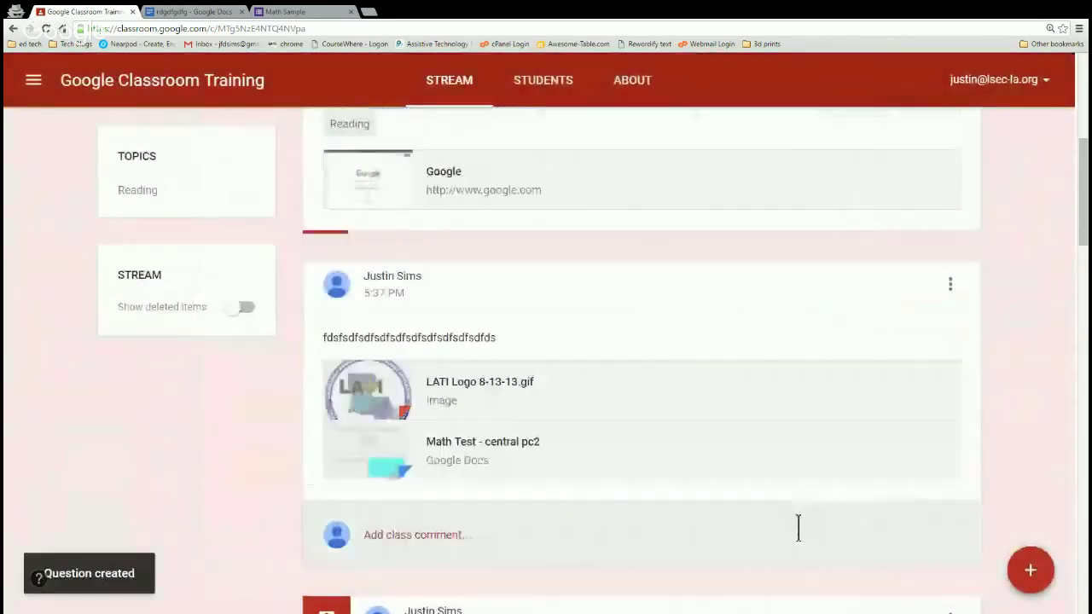
Scroll up to the new question post, then down to the Complete the Math Constructed Response assignment.
scroll(563, 475, "up", 3)
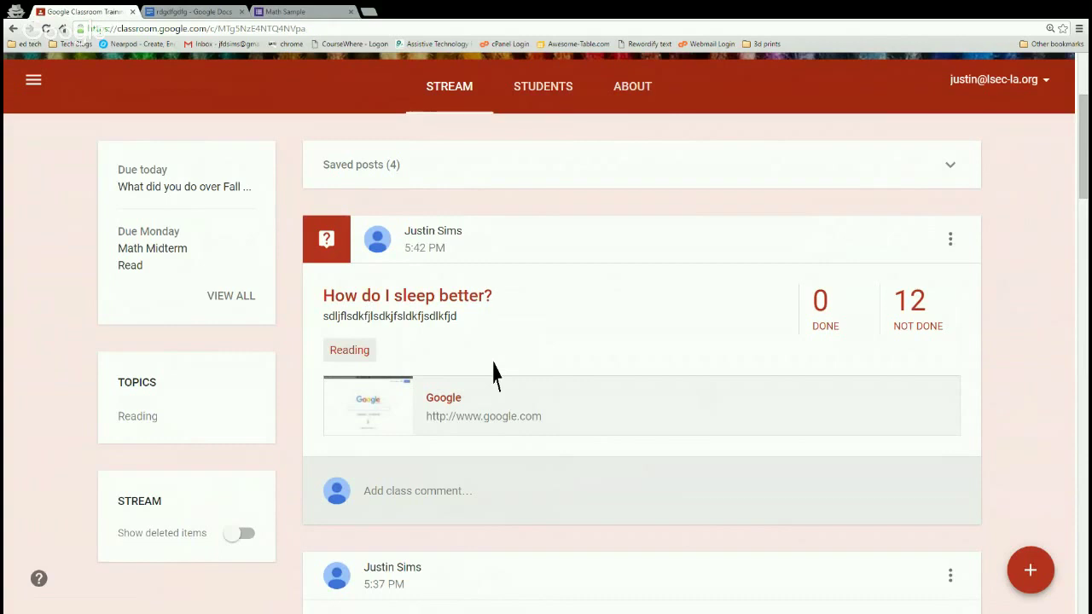
scroll(452, 251, "down", 4)
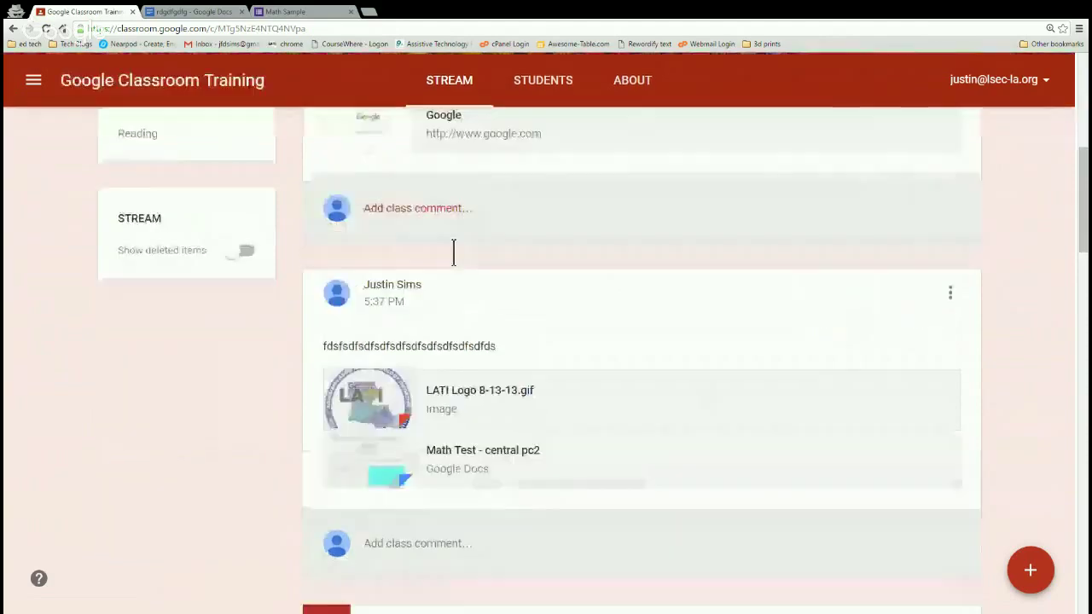
scroll(476, 277, "down", 9)
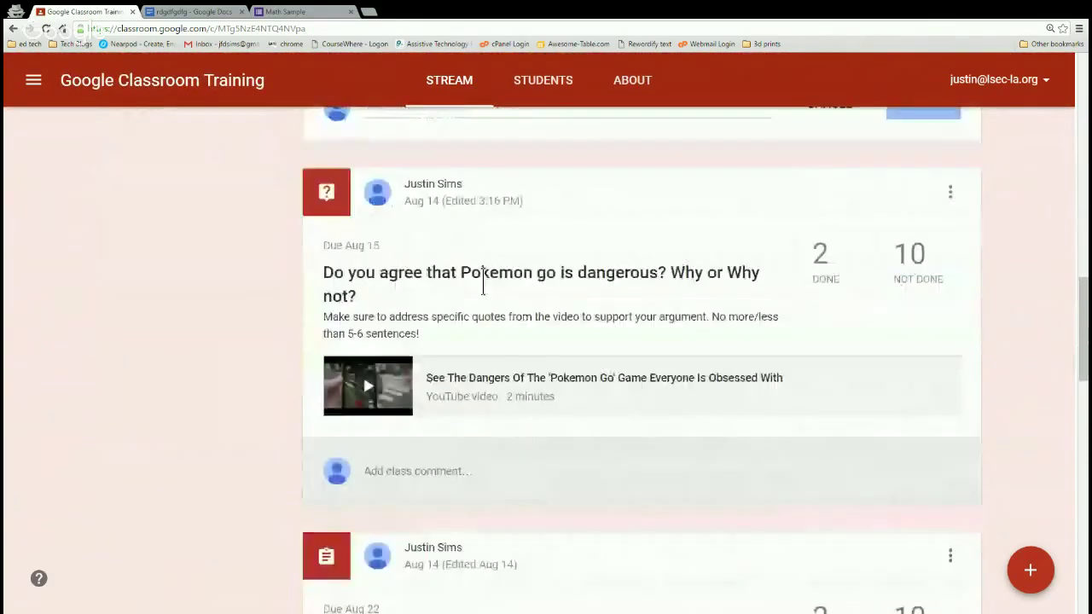
scroll(476, 277, "down", 8)
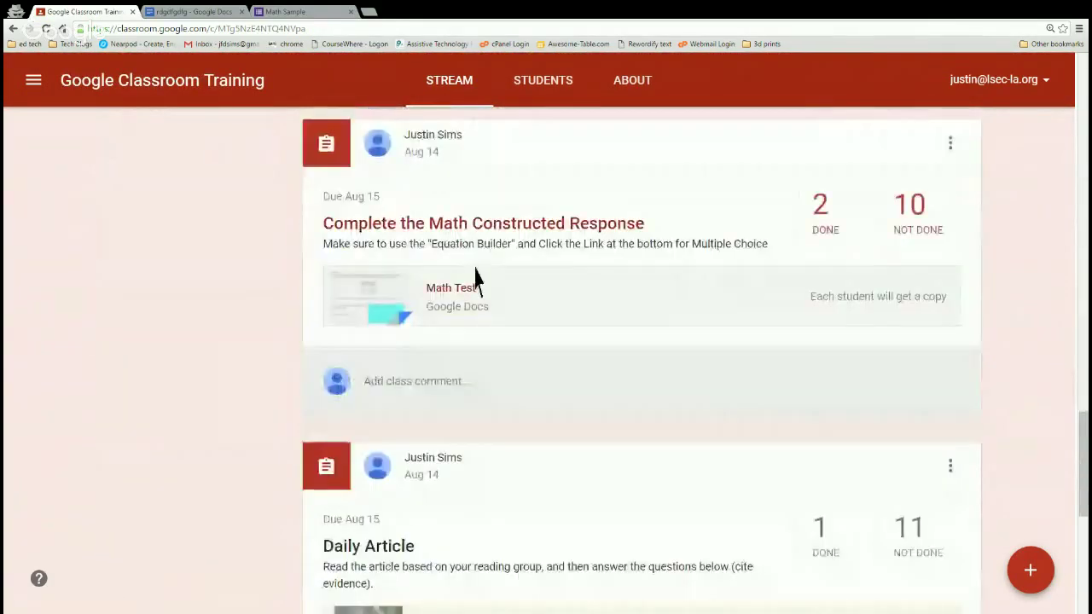
Open the assignment's Done student work, keep sorting by status, and filter to All students.
left_click(824, 232)
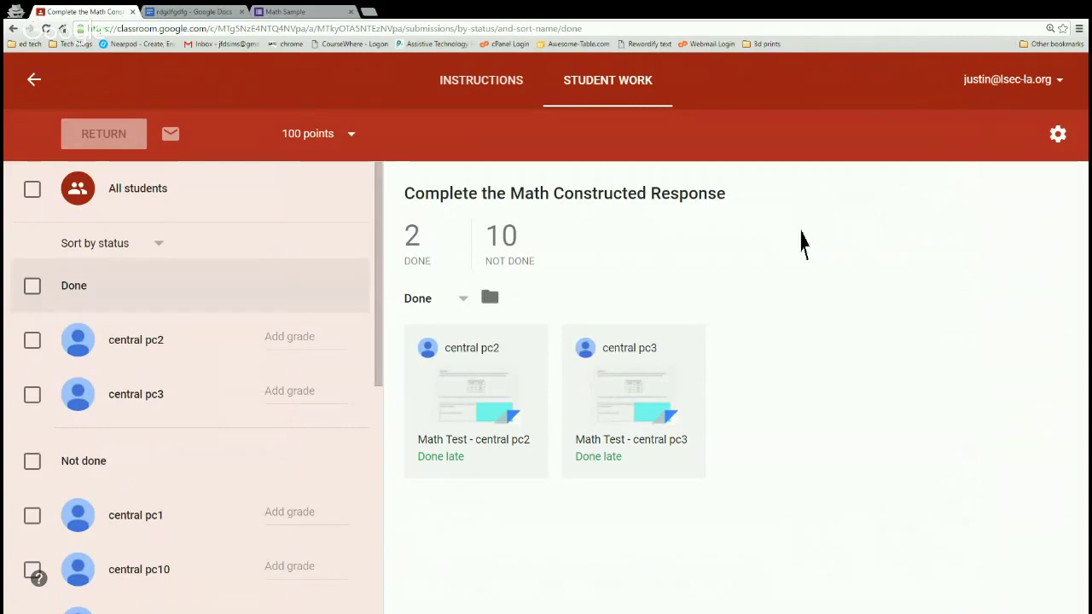
left_click(159, 254)
left_click(174, 249)
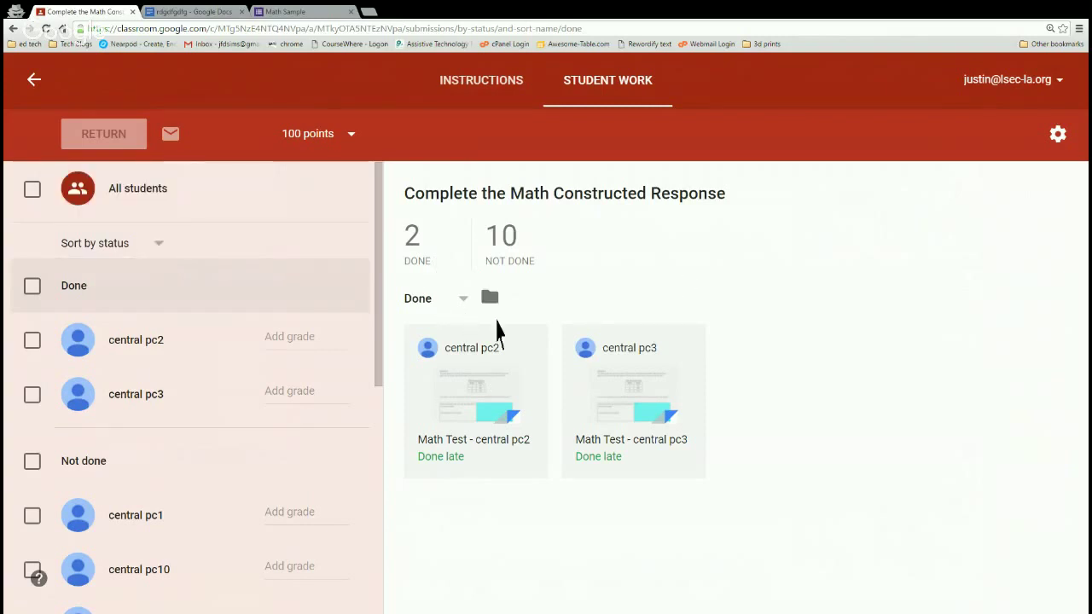
left_click(463, 310)
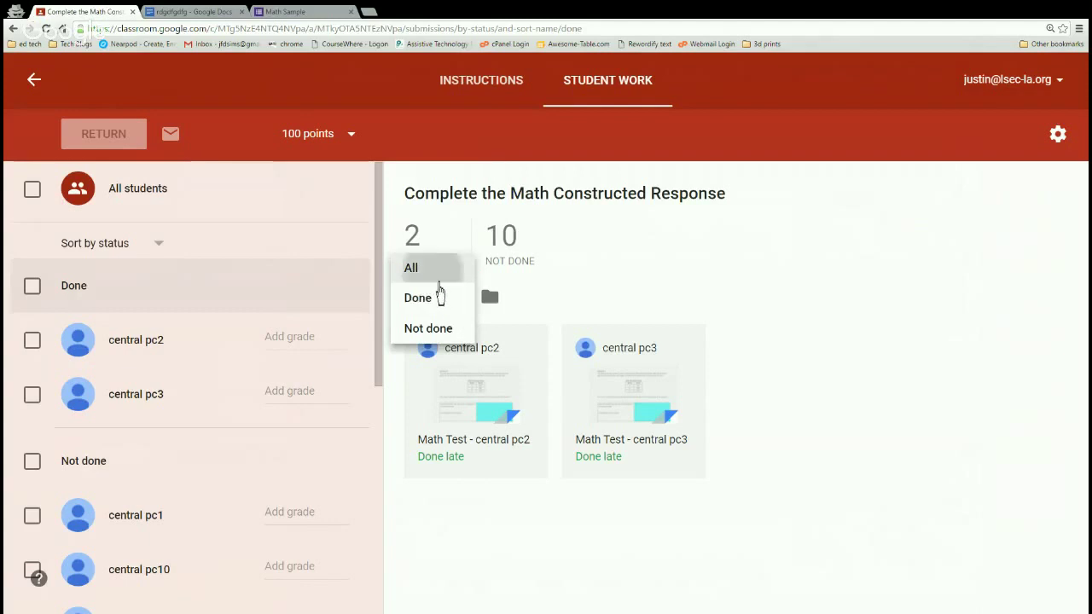
left_click(439, 271)
scroll(733, 307, "down", 2)
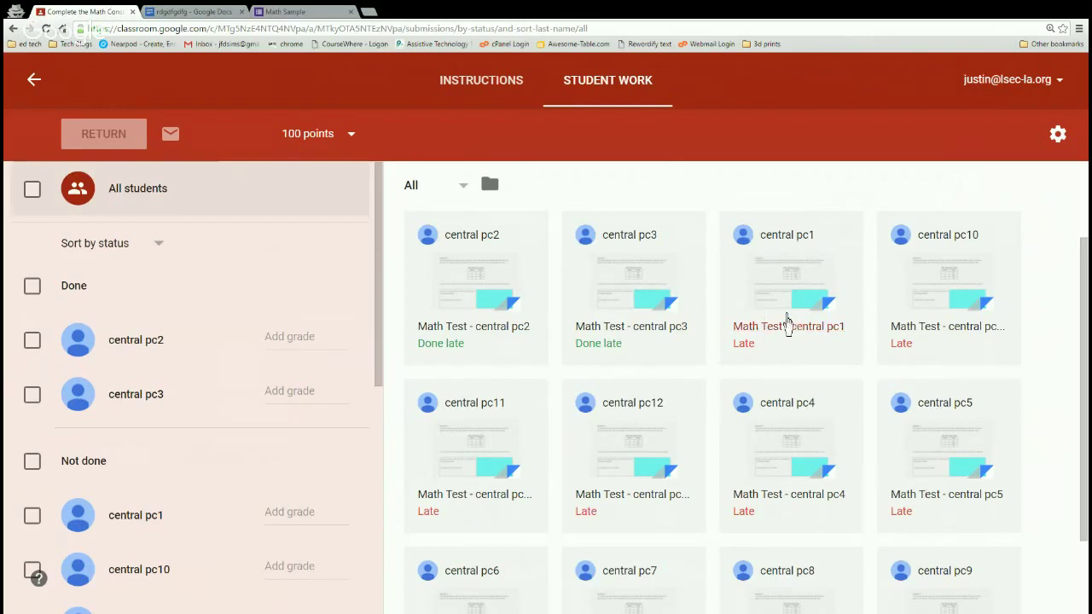
Comment 'Do better' on central pc1's Math Test answer cell, then return to Classroom.
left_click(772, 330)
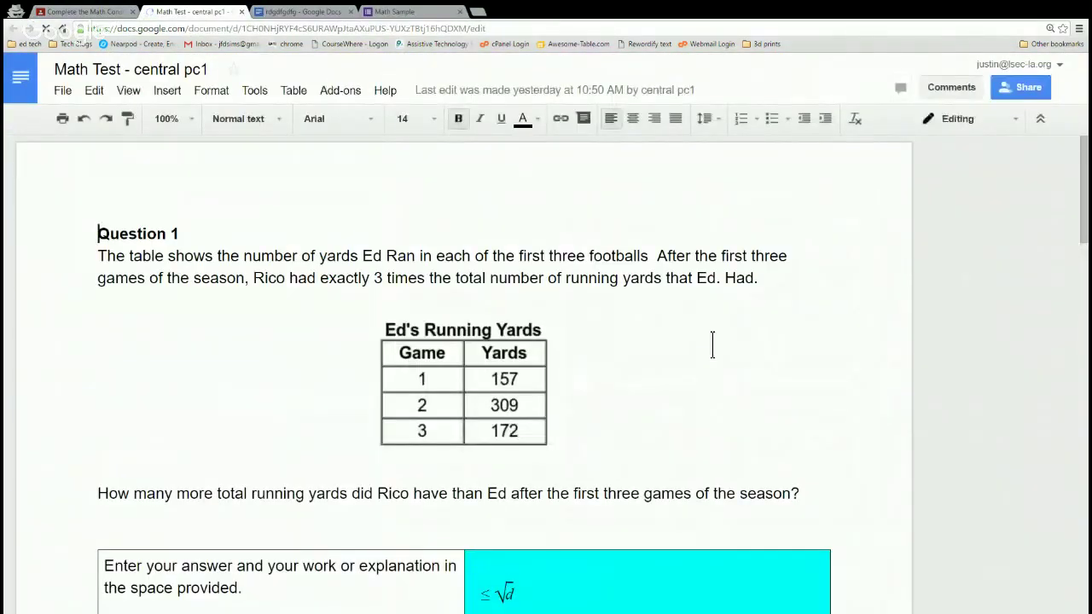
scroll(670, 352, "down", 2)
scroll(668, 358, "down", 3)
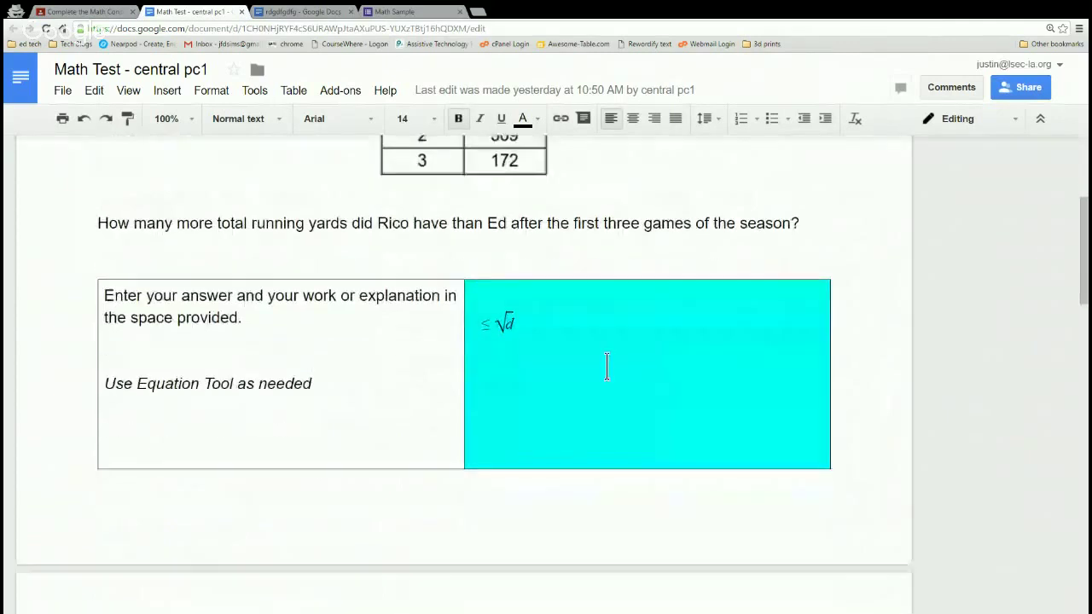
left_click(524, 334)
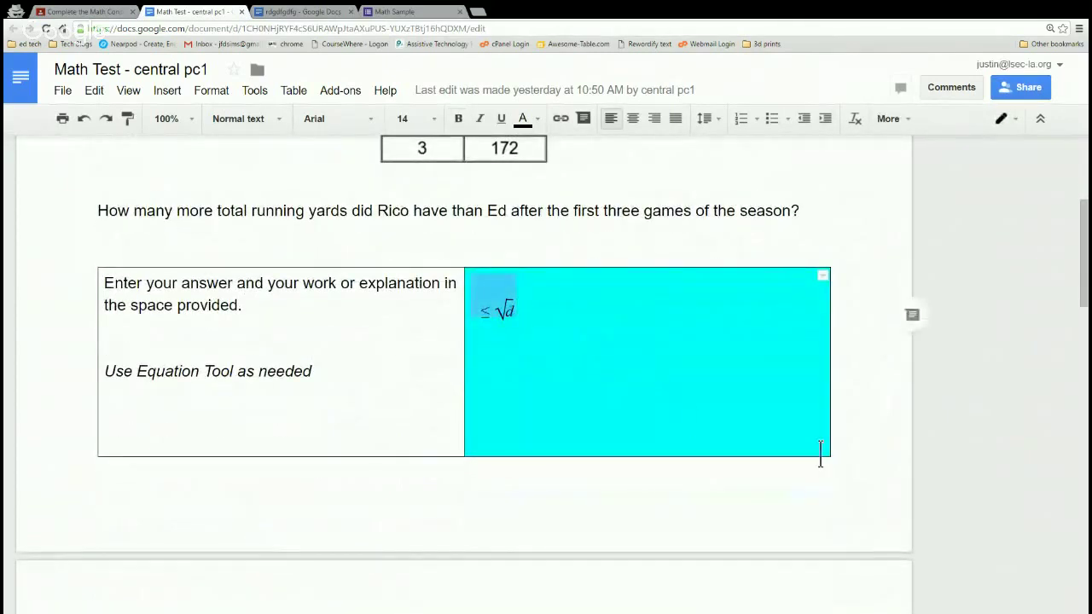
left_click(913, 318)
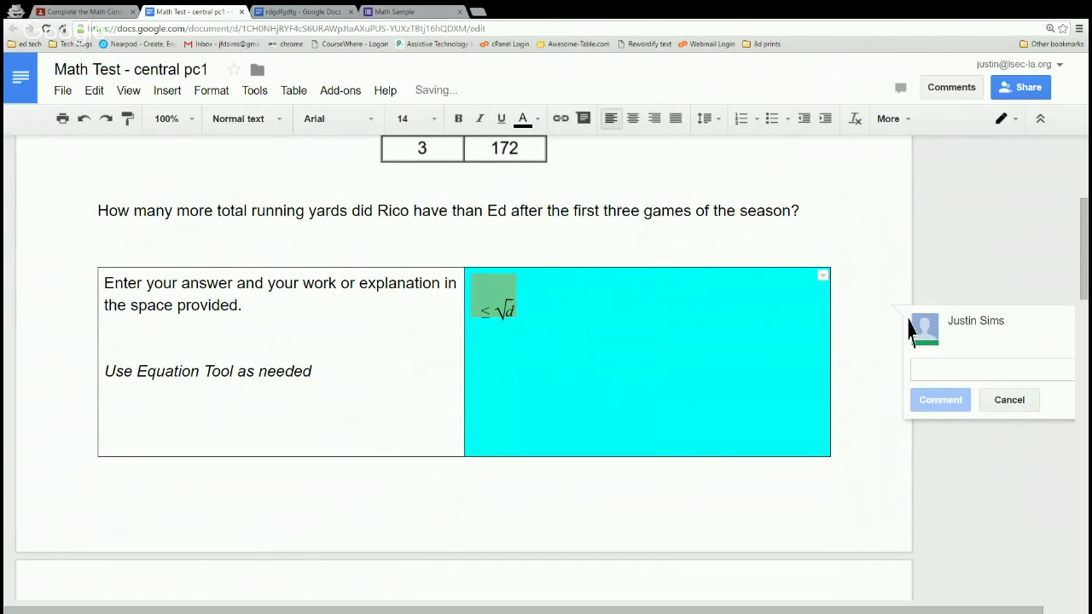
type("Do better")
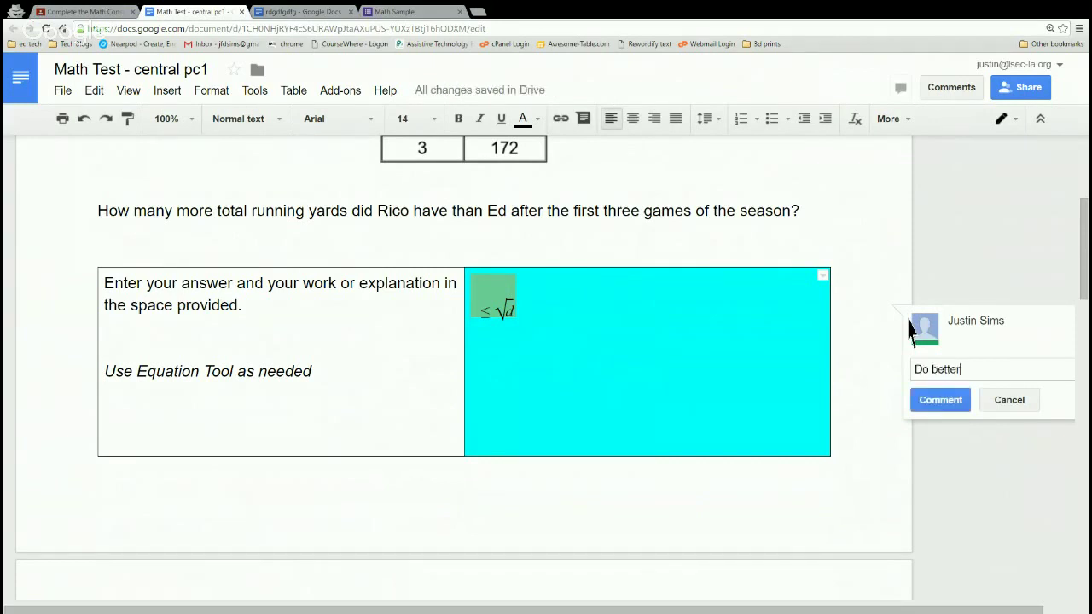
left_click(941, 400)
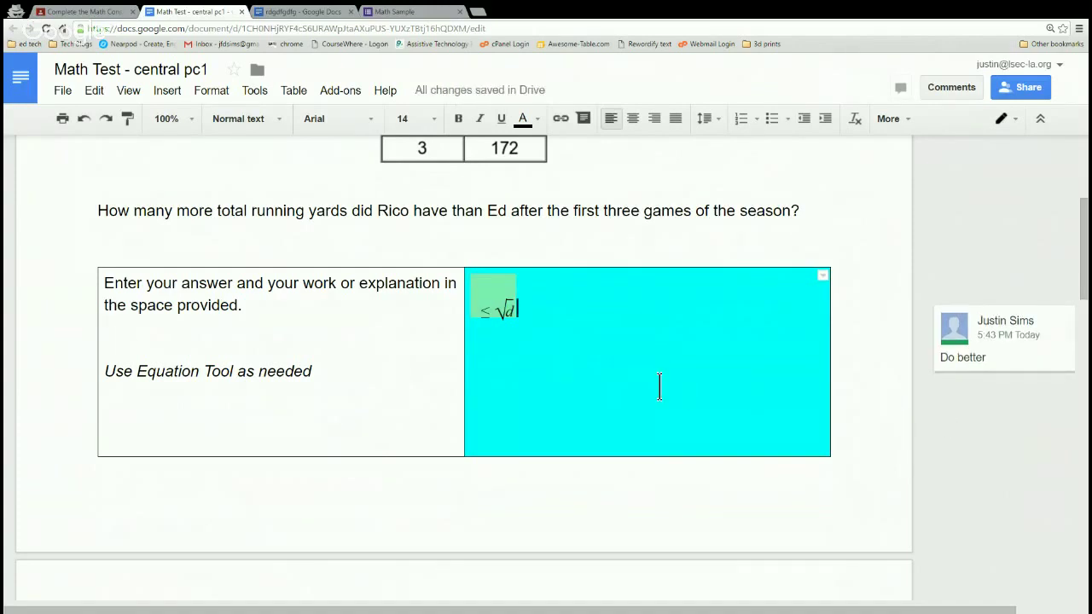
left_click(94, 11)
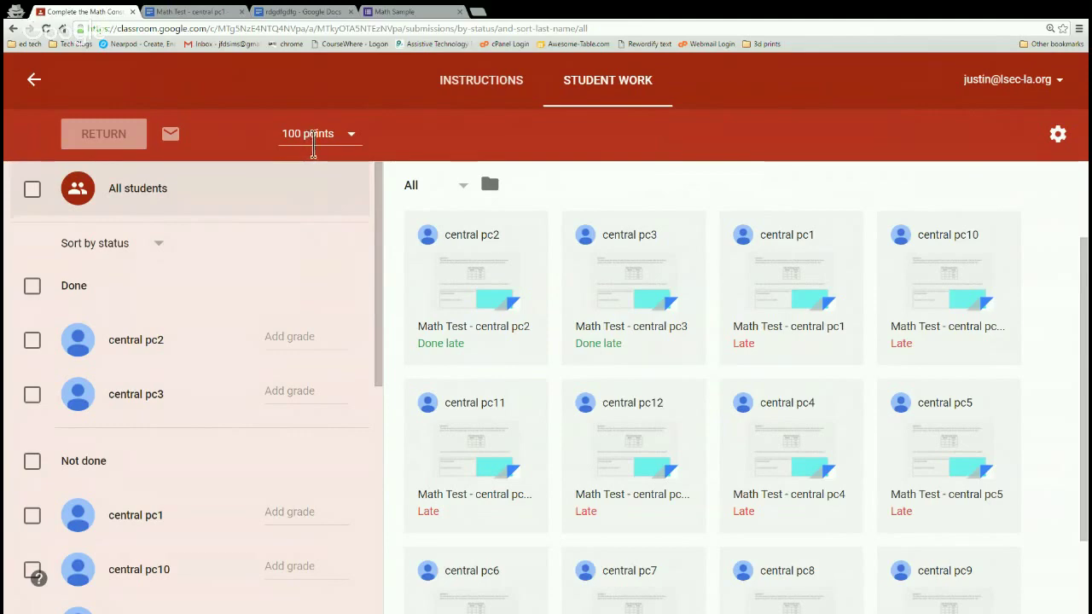
Change the Math Constructed Response total from 100 to 50 points and confirm the update.
key("ctrl+plus")
key("ctrl+plus")
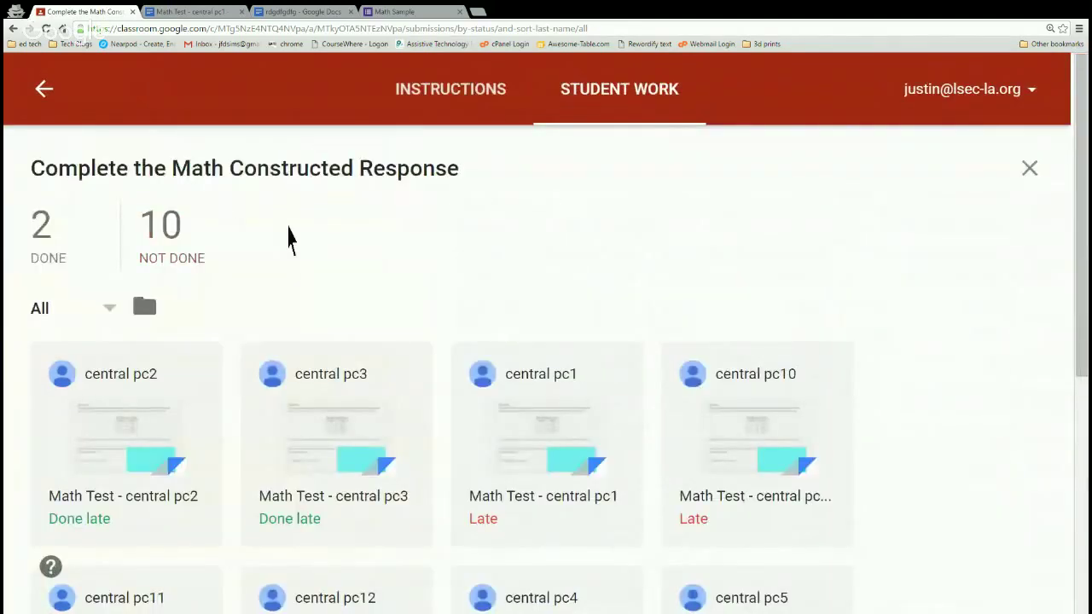
key("ctrl+minus")
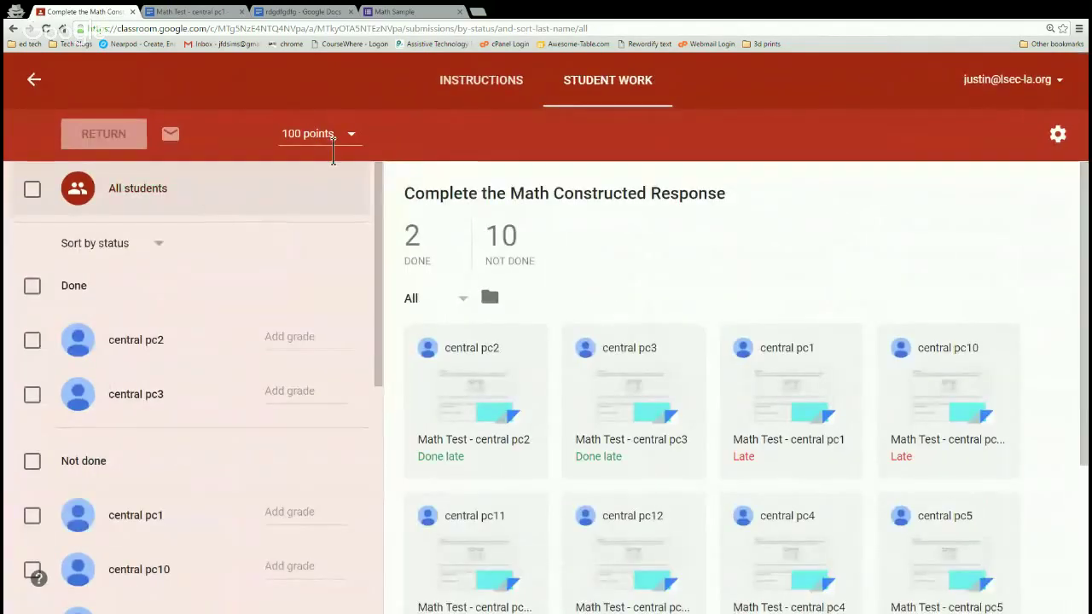
left_click(333, 137)
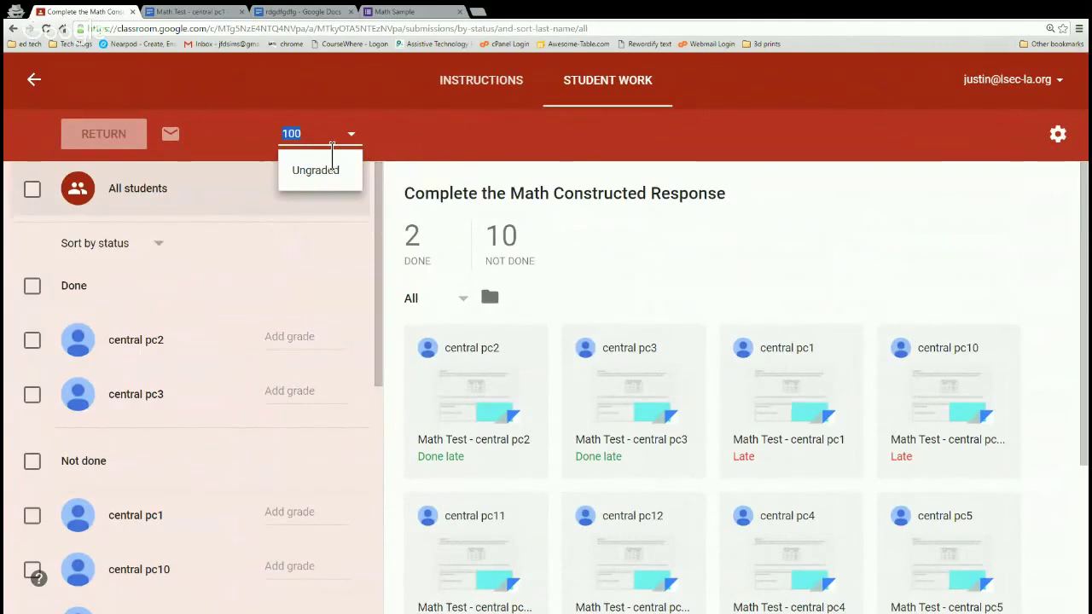
type("50")
left_click(394, 141)
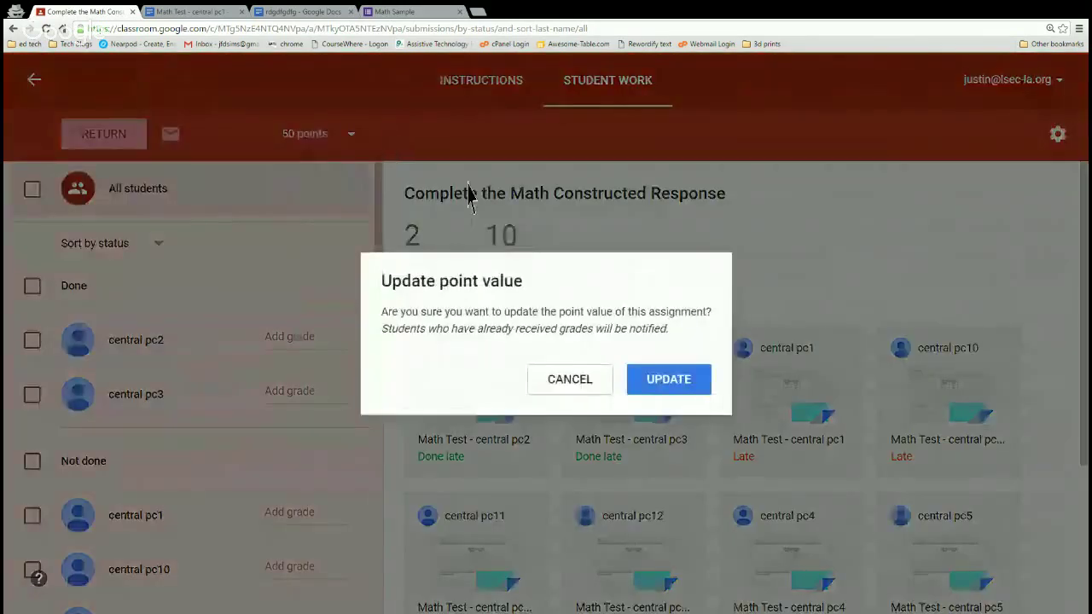
left_click(682, 397)
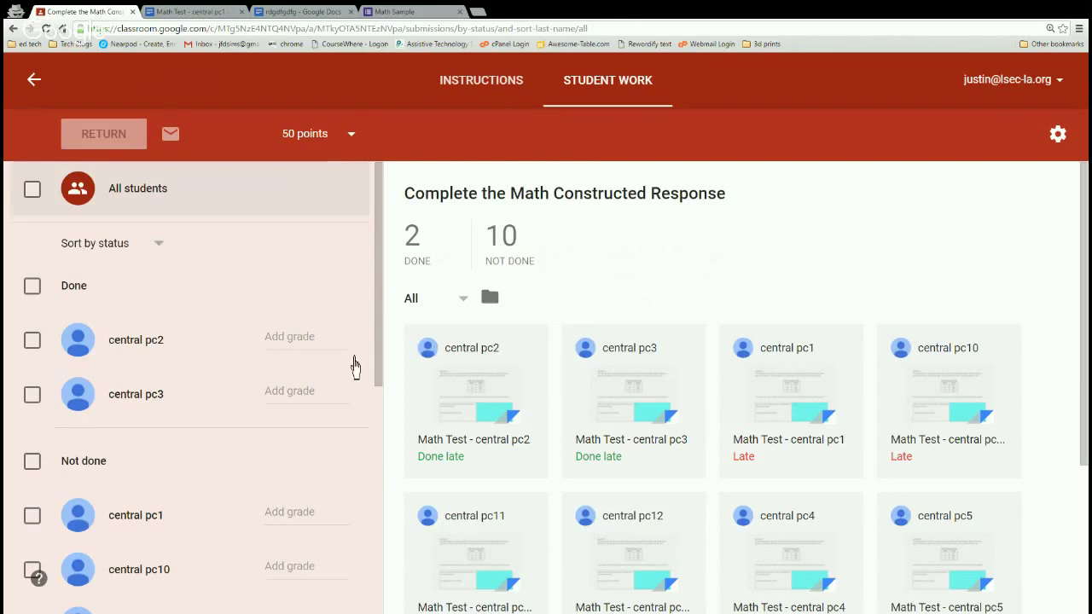
Enter draft grades of 40 for central pc2 and 50 for central pc3.
left_click(307, 358)
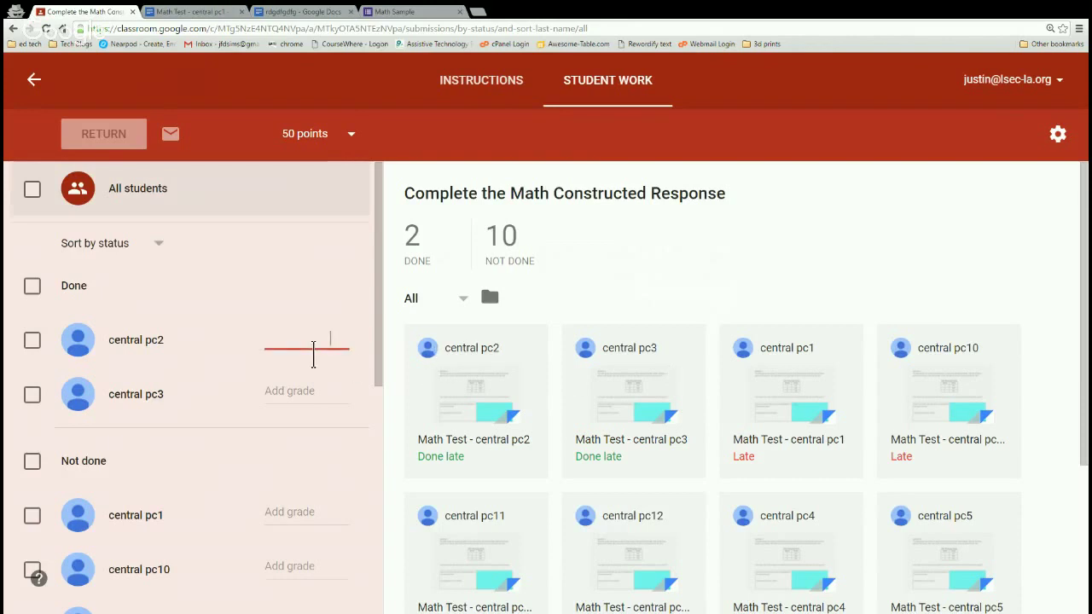
type("40")
key("Tab")
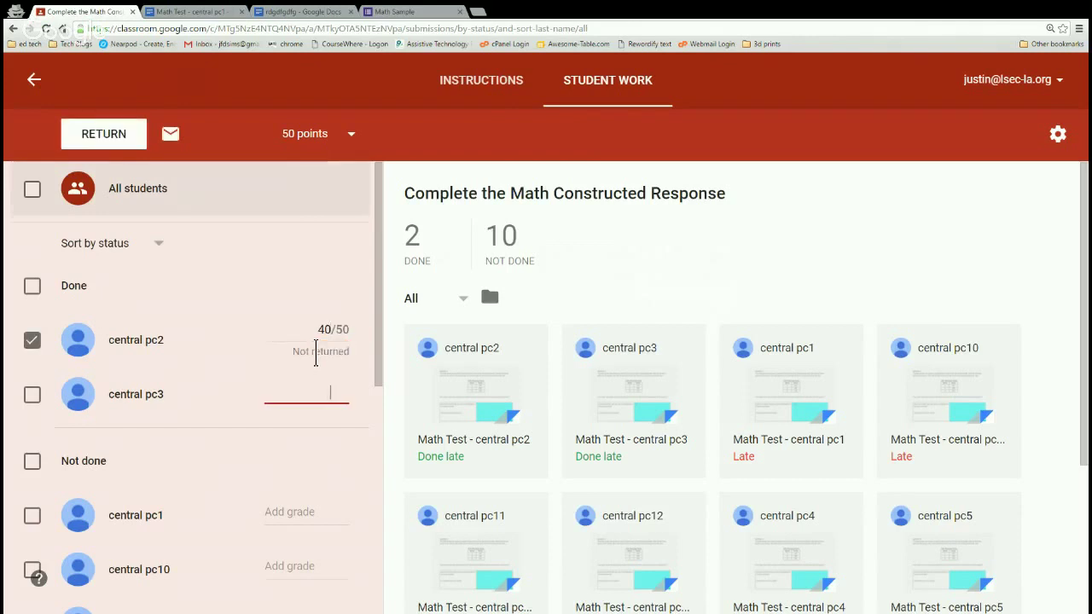
type("50/50")
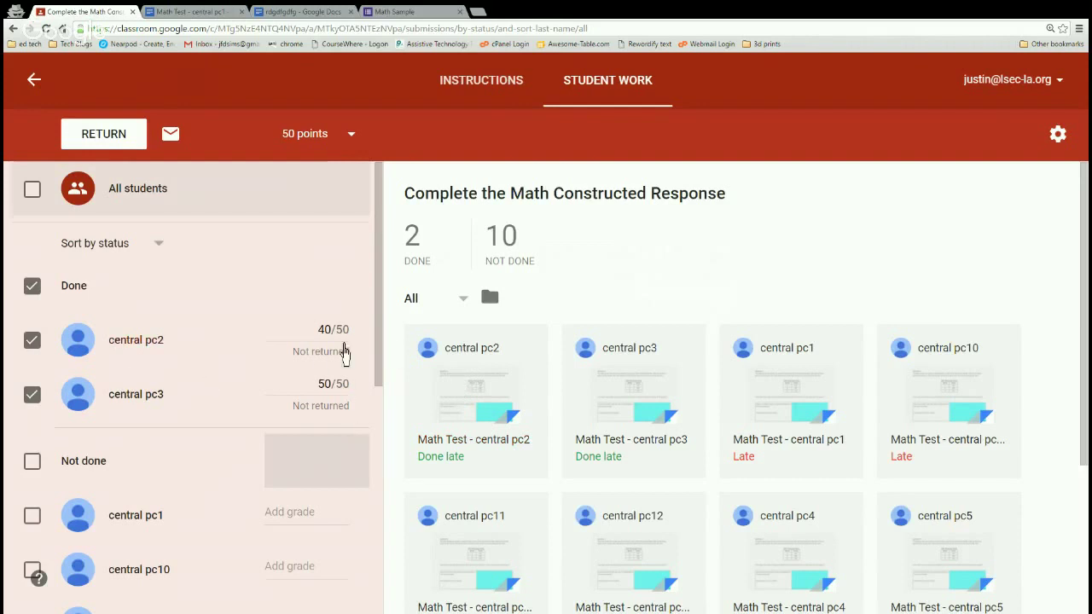
Clear the other selections so only central pc2's submission is ticked.
left_click(31, 394)
left_click(32, 339)
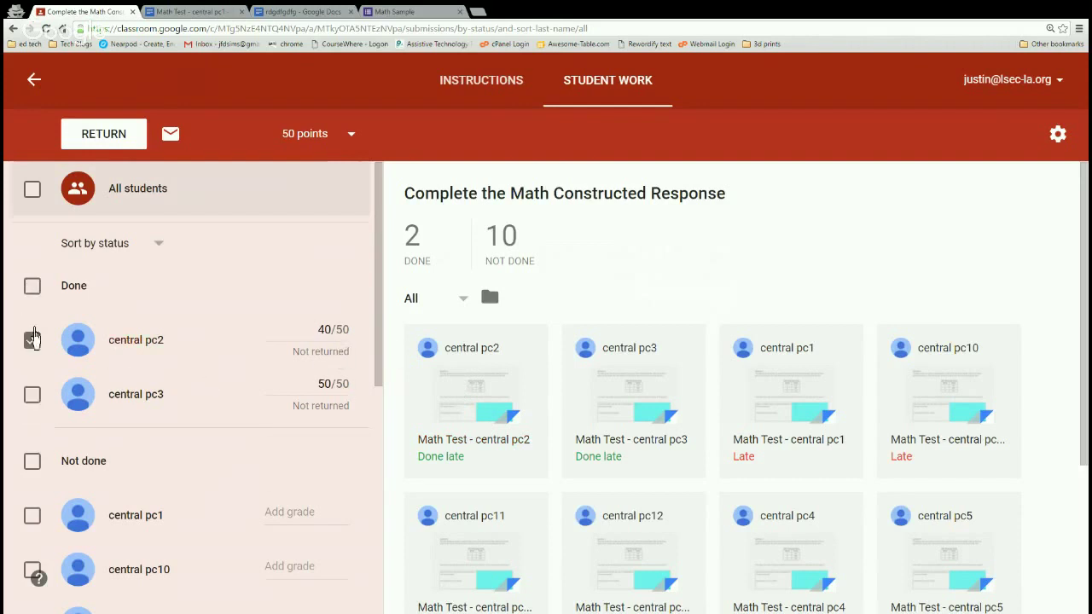
left_click(38, 357)
left_click(39, 364)
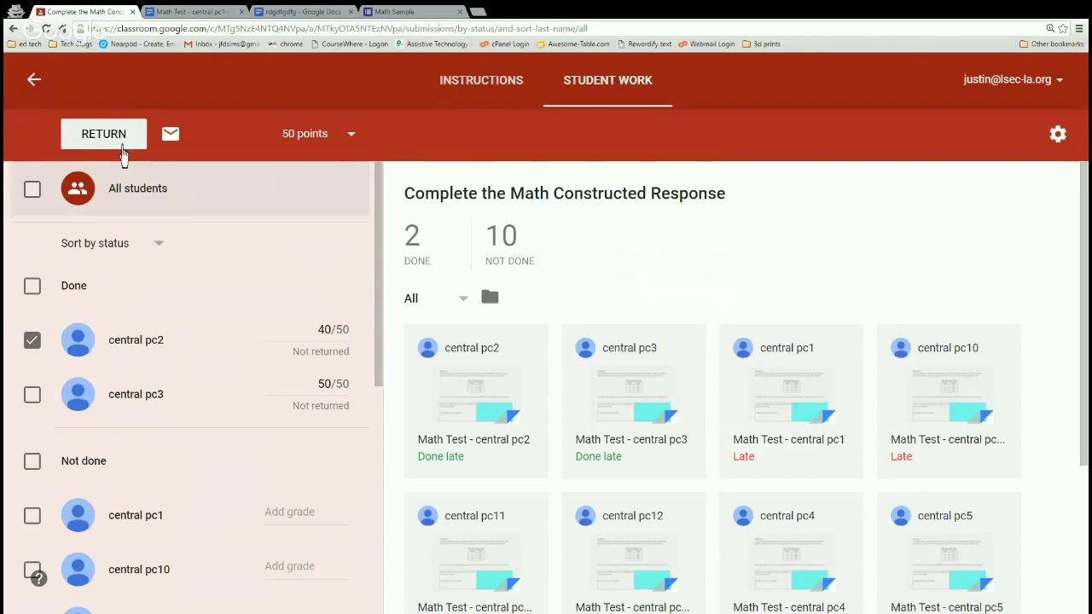
Return central pc2's graded work with the private comment 'you can do better'.
key("ctrl+plus")
key("ctrl+plus")
key("ctrl+minus")
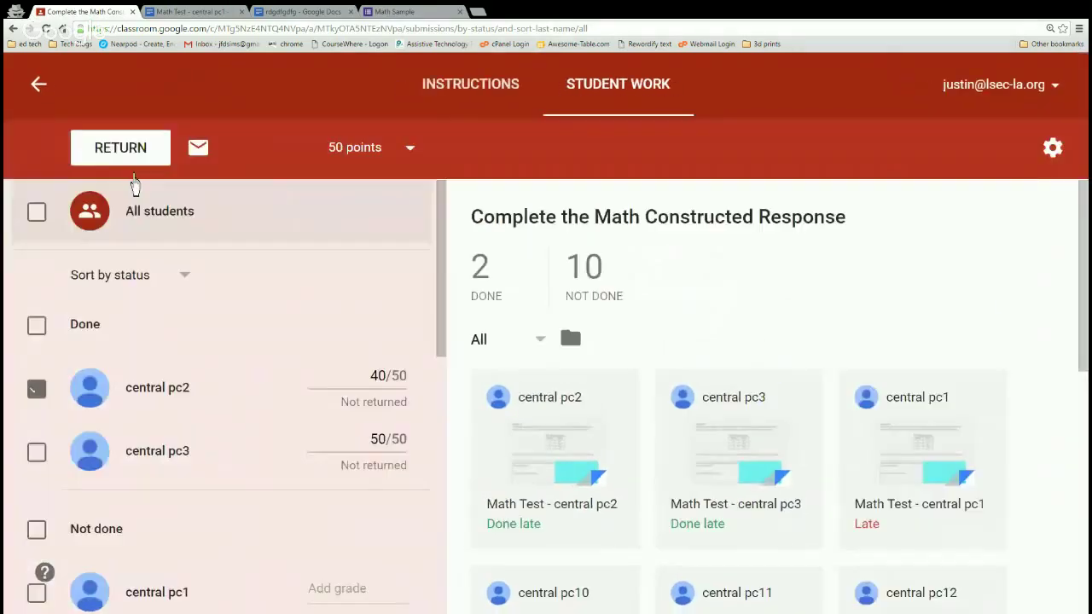
left_click(122, 162)
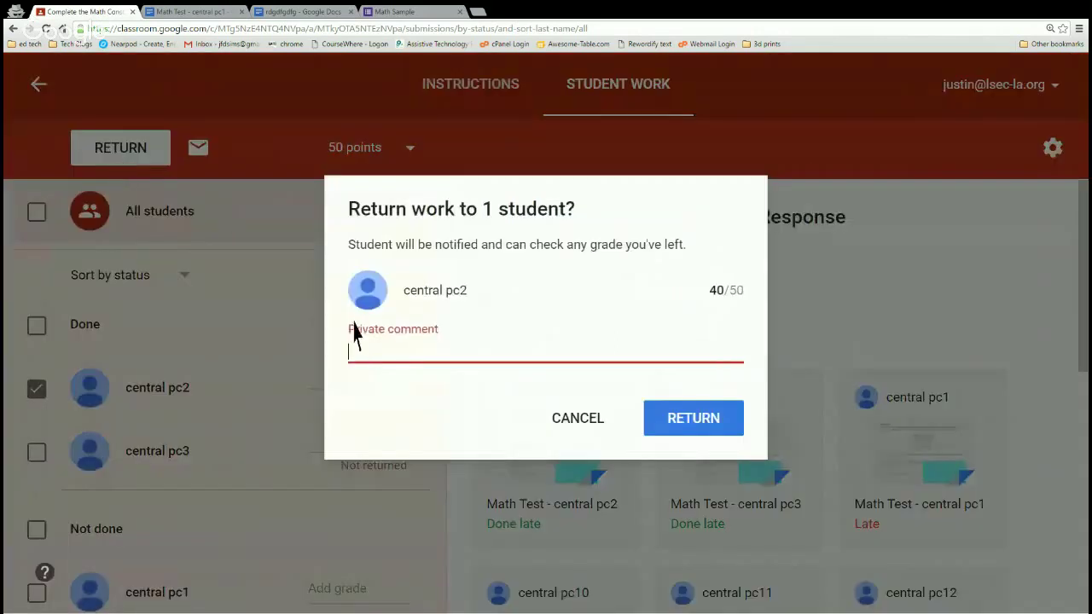
type("you can do better")
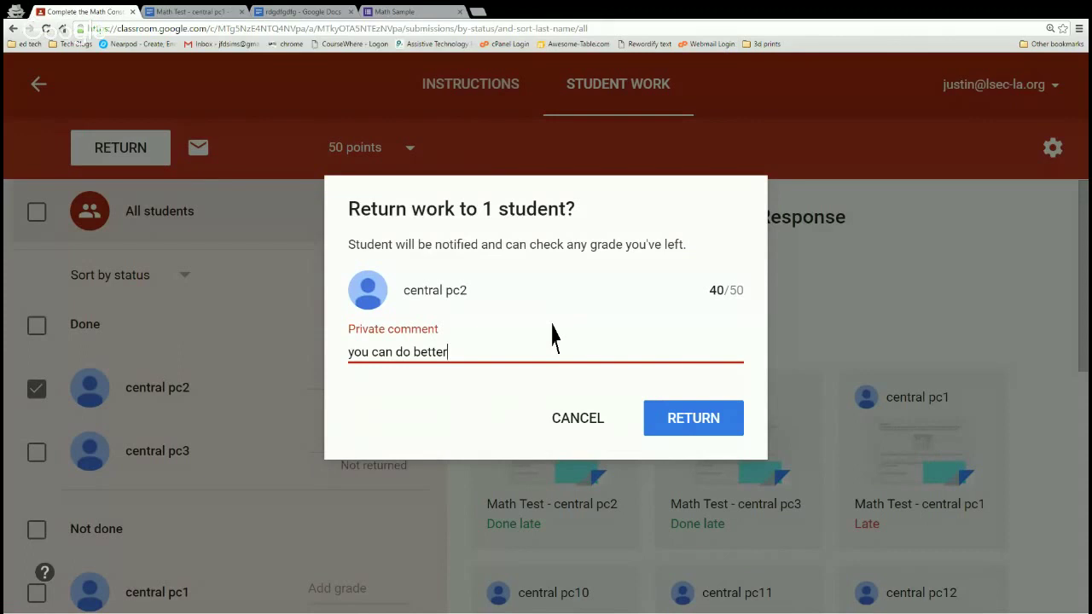
left_click(673, 433)
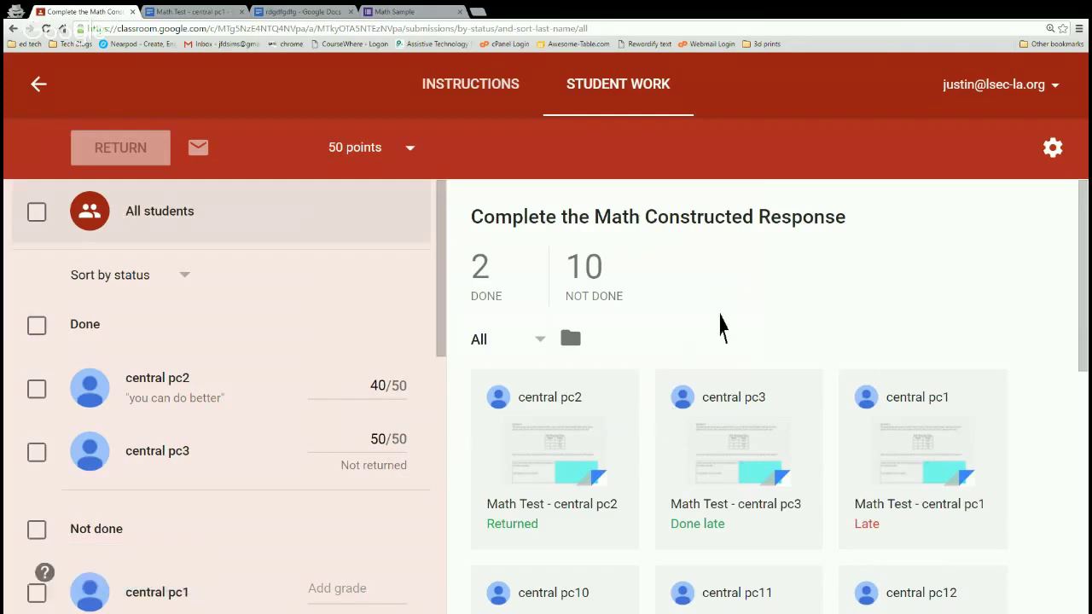
key("ctrl+minus")
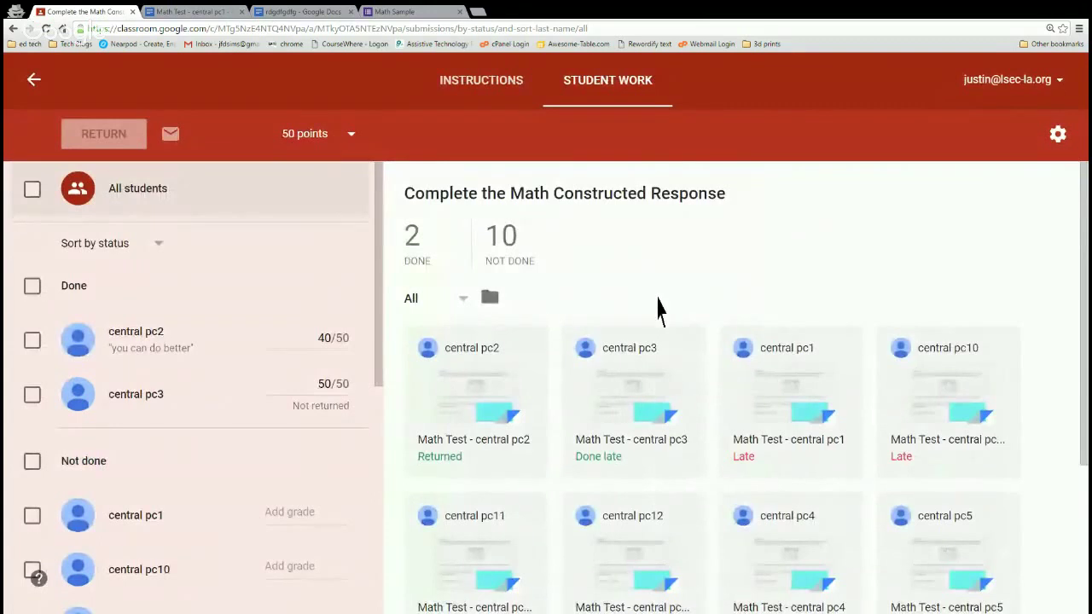
Show the gear menu's grade export choices: copy to Google Sheets or download CSV.
scroll(627, 320, "down", 1)
scroll(509, 375, "down", 3)
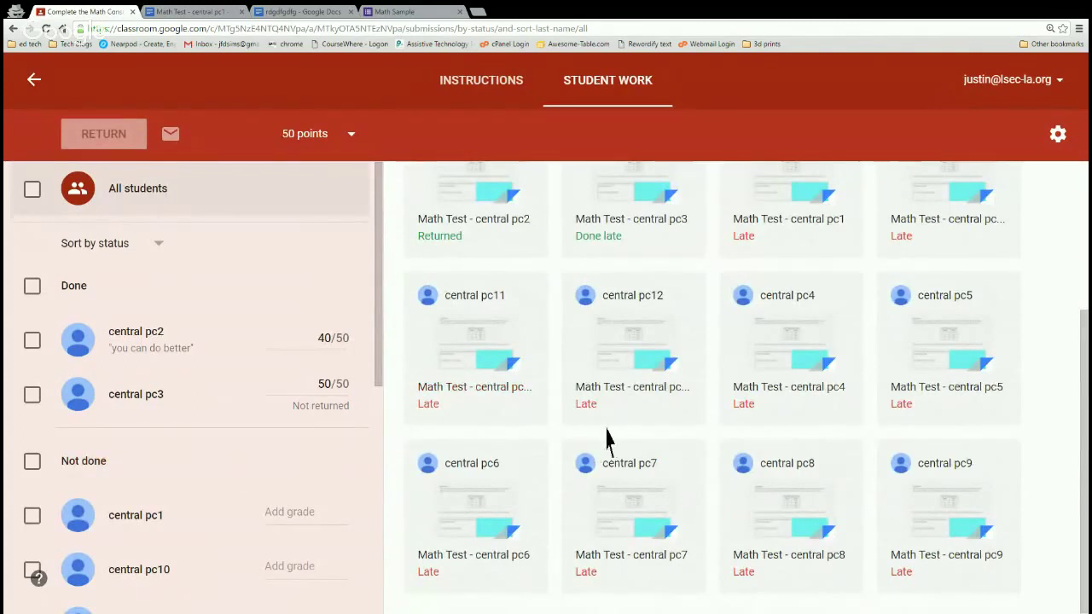
scroll(300, 442, "down", 3)
scroll(303, 437, "up", 3)
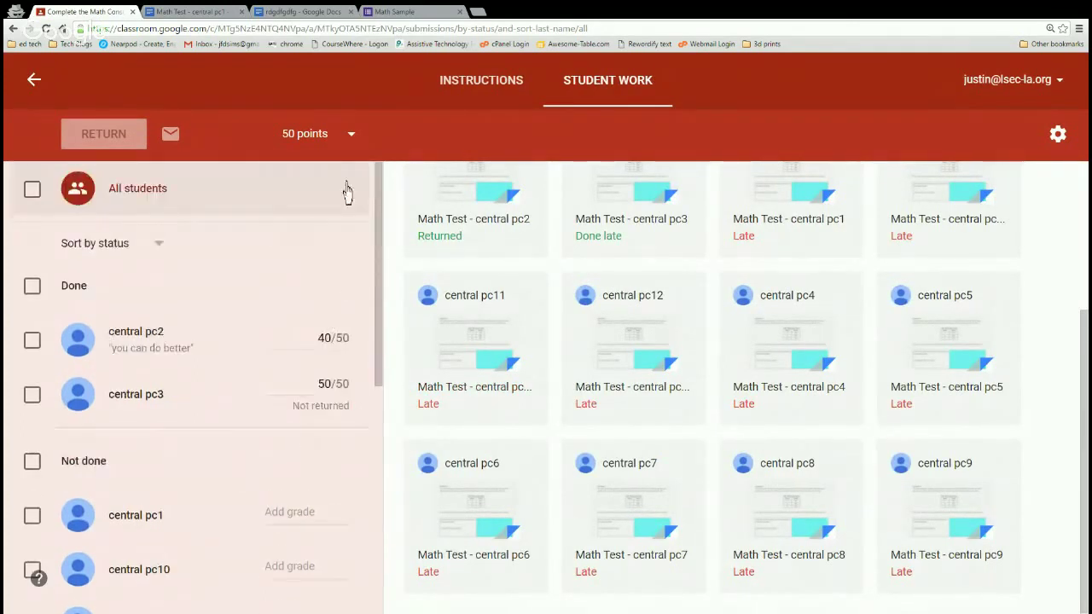
left_click(350, 135)
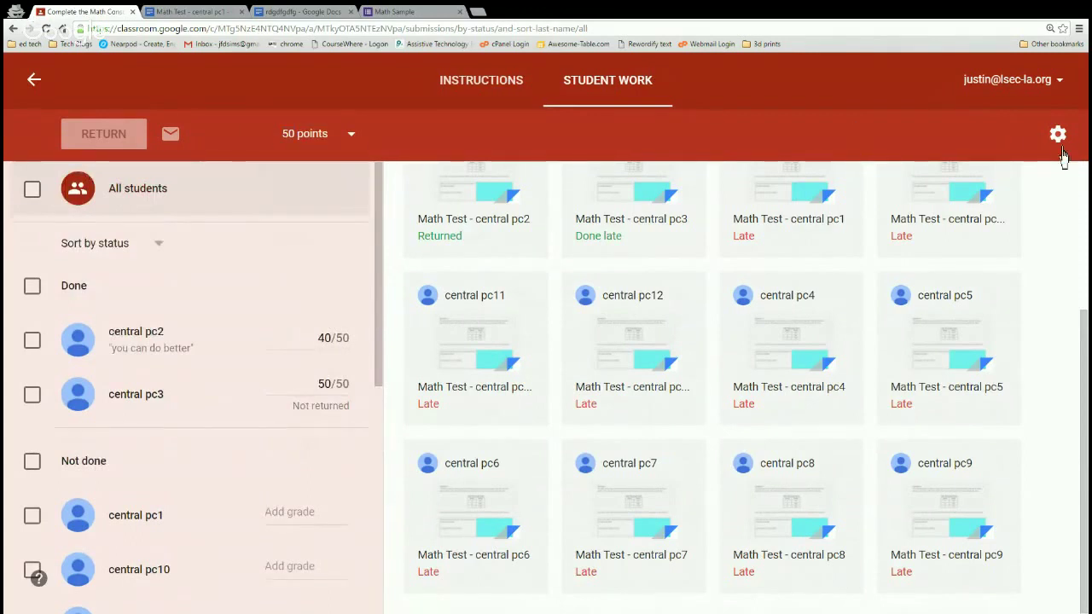
left_click(1057, 137)
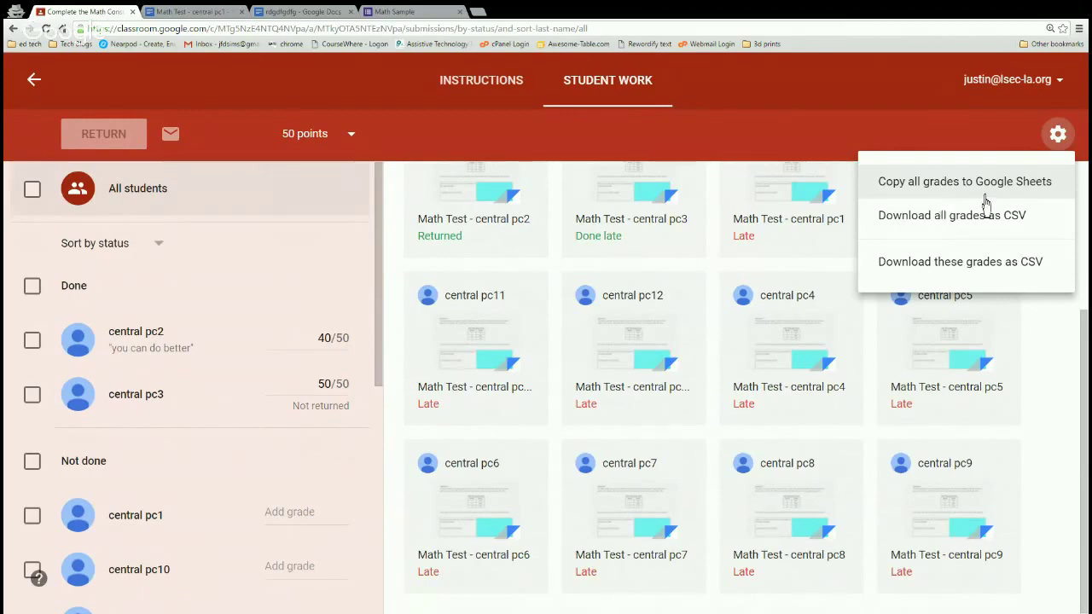
key("ctrl+plus")
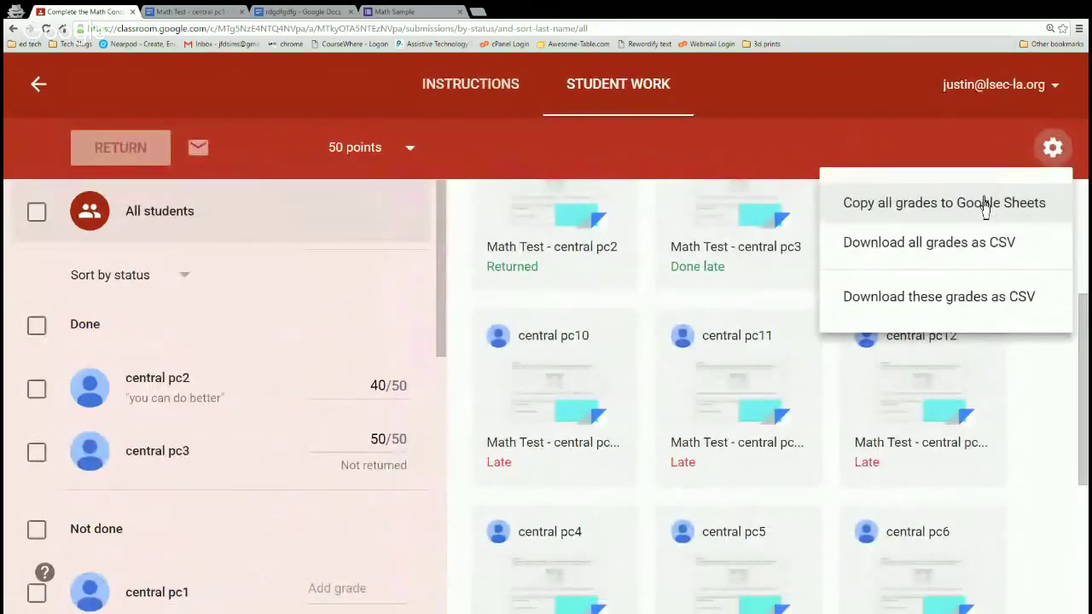
key("ctrl+plus")
key("ctrl+minus")
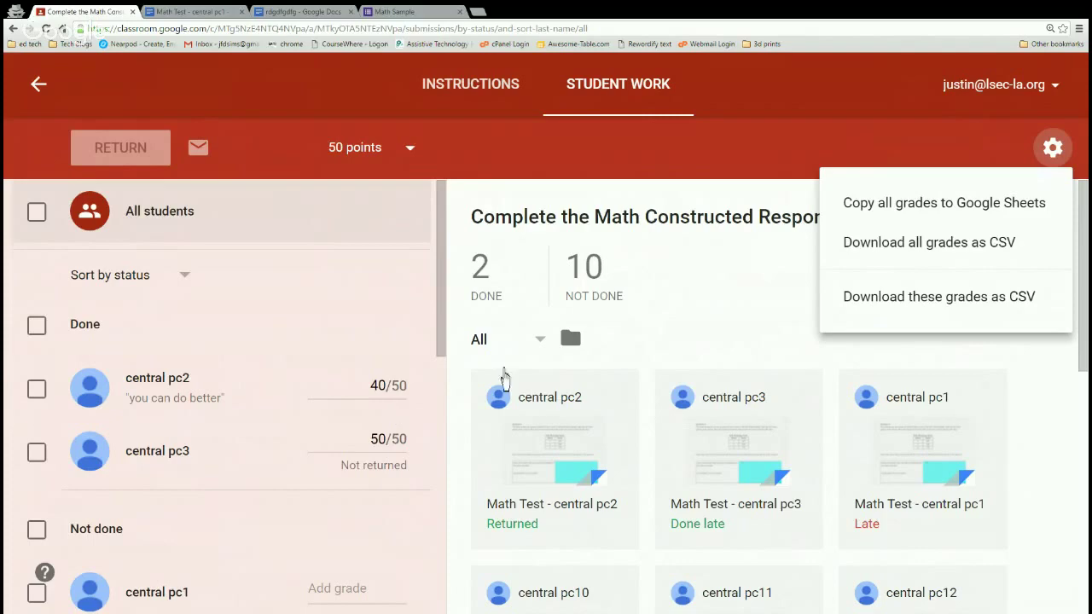
key("ctrl+minus")
key("ctrl+minus")
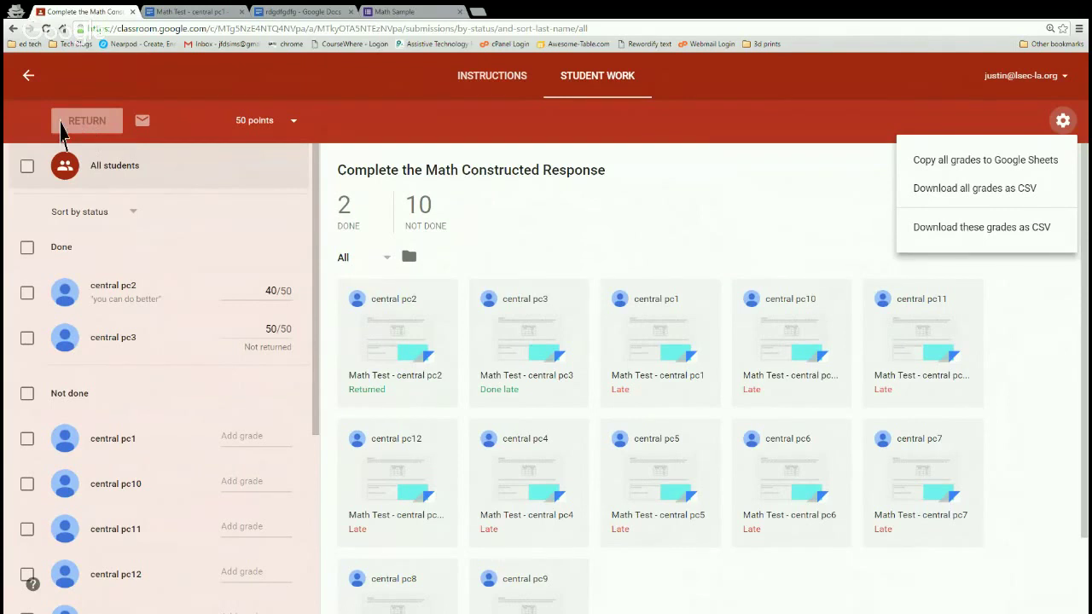
Reuse the Mark Twain question with its IMAX video and ask it again in the class.
left_click(28, 75)
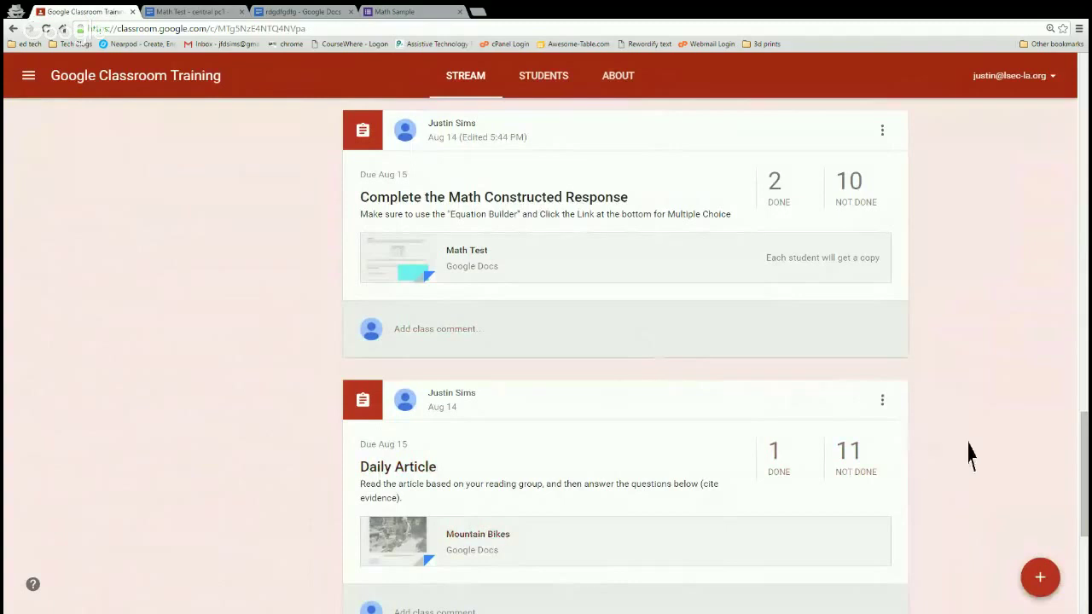
mouse_move(1045, 591)
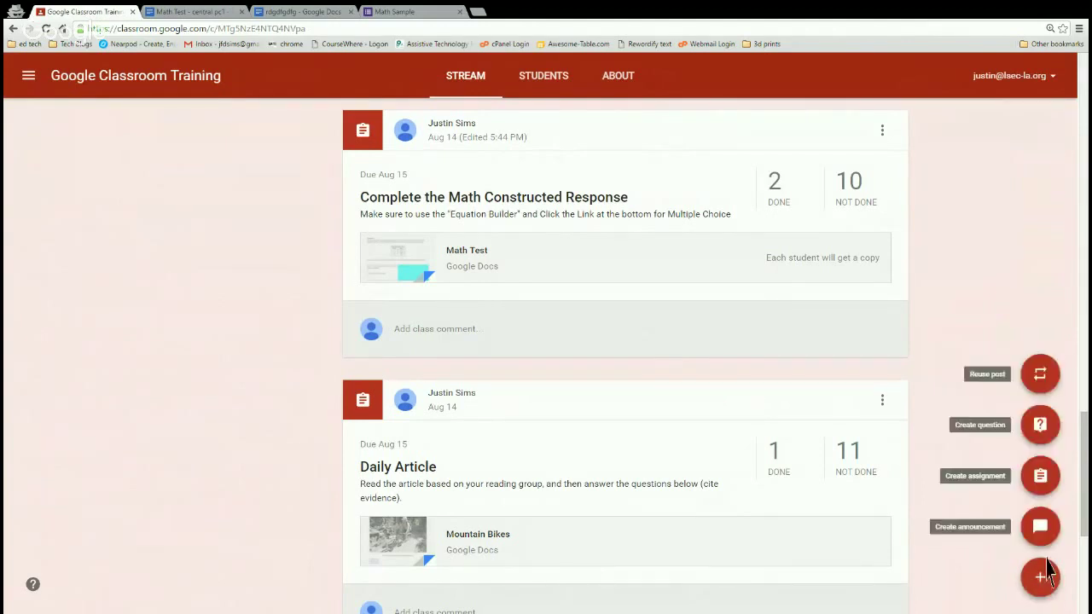
key("ctrl+plus")
key("ctrl+plus")
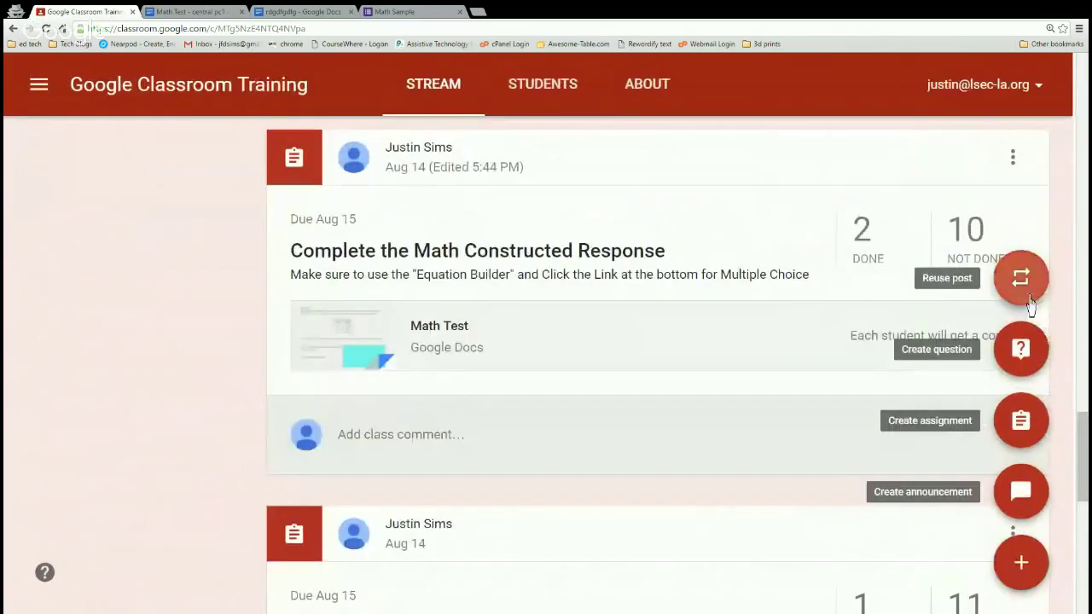
left_click(1030, 325)
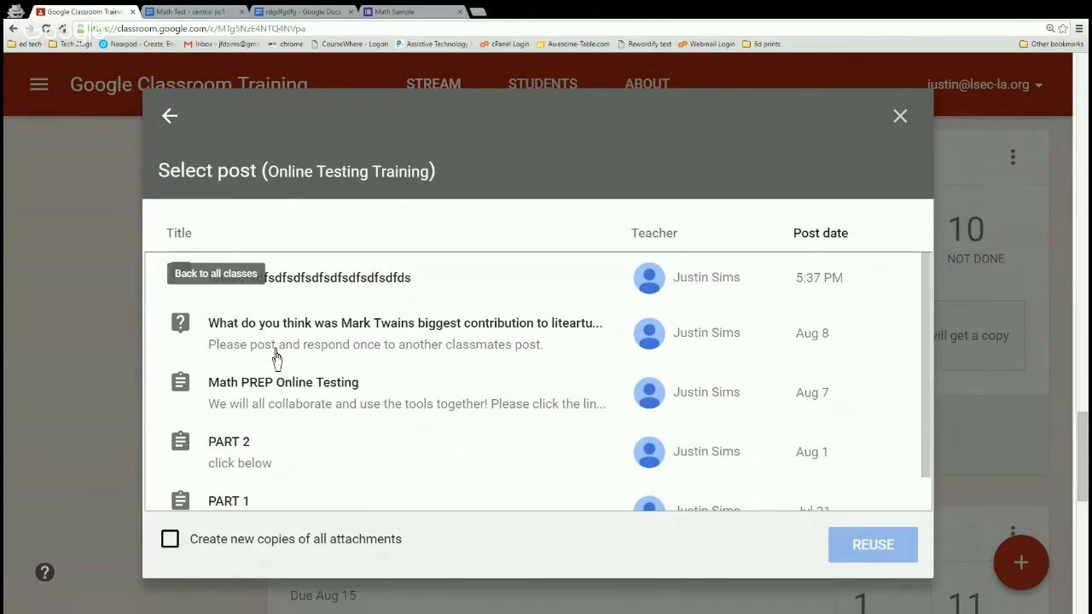
left_click(524, 358)
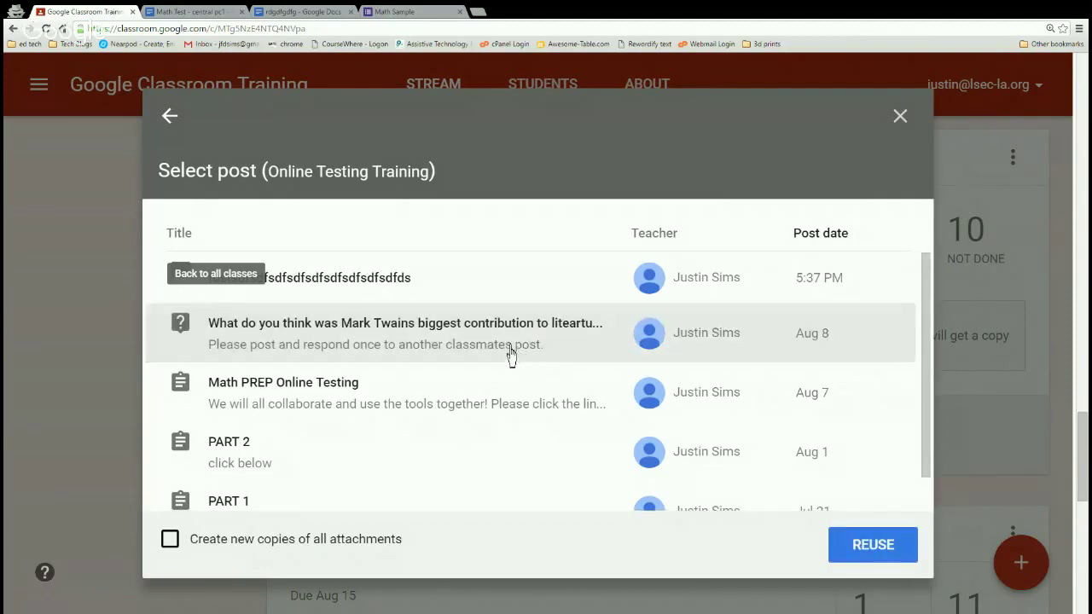
left_click(870, 559)
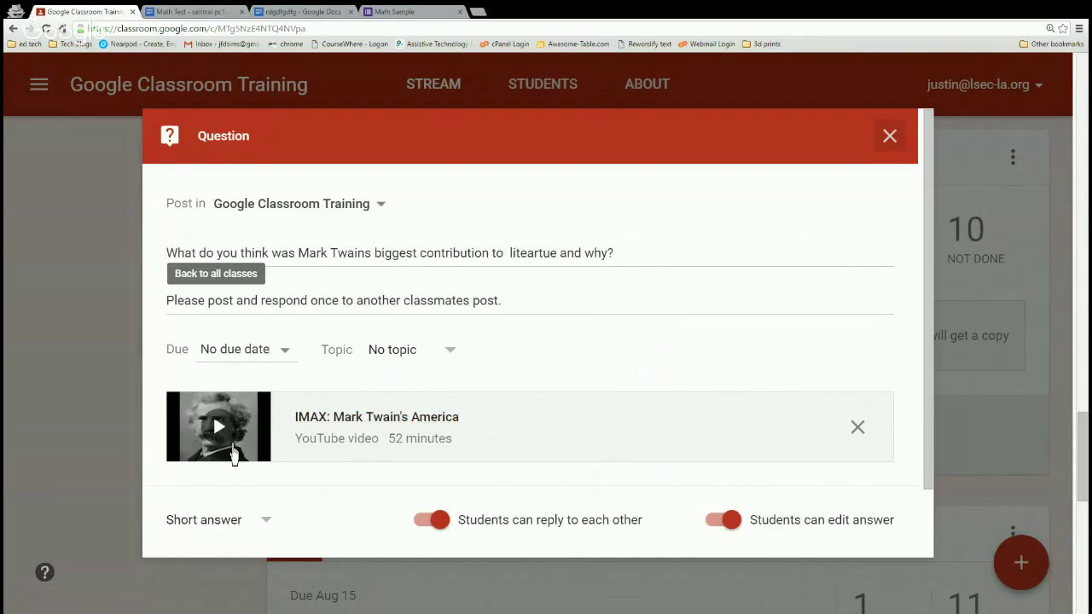
scroll(384, 422, "down", 2)
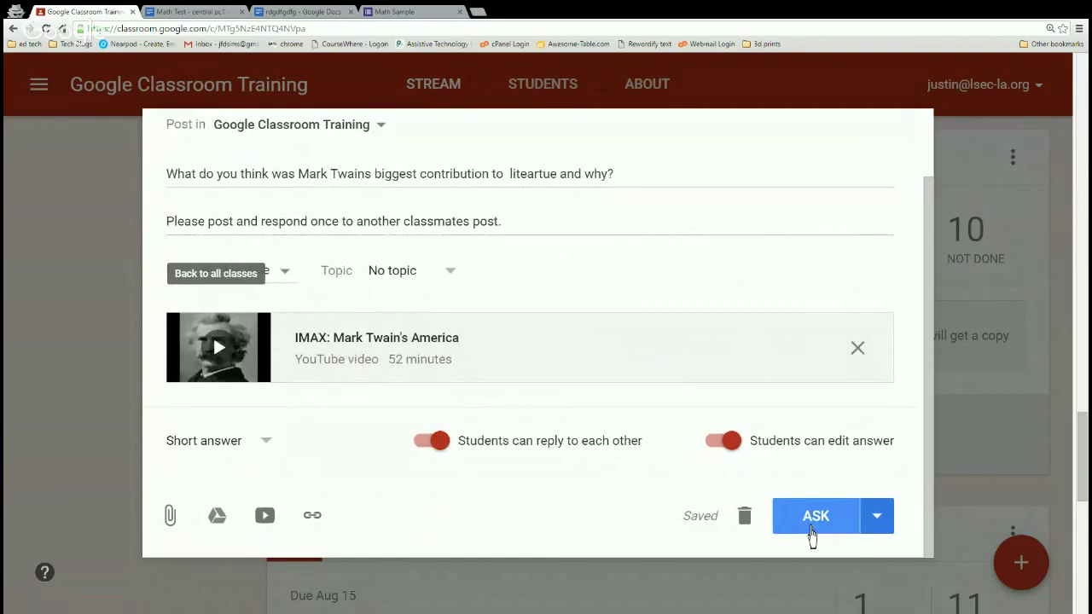
left_click(810, 531)
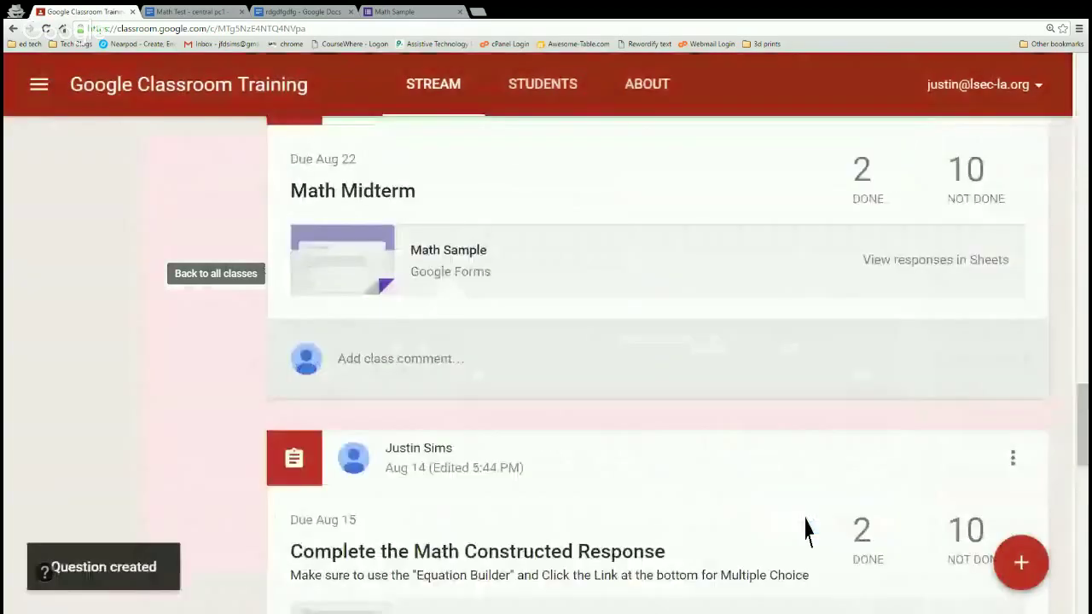
scroll(741, 504, "up", 4)
scroll(665, 495, "up", 15)
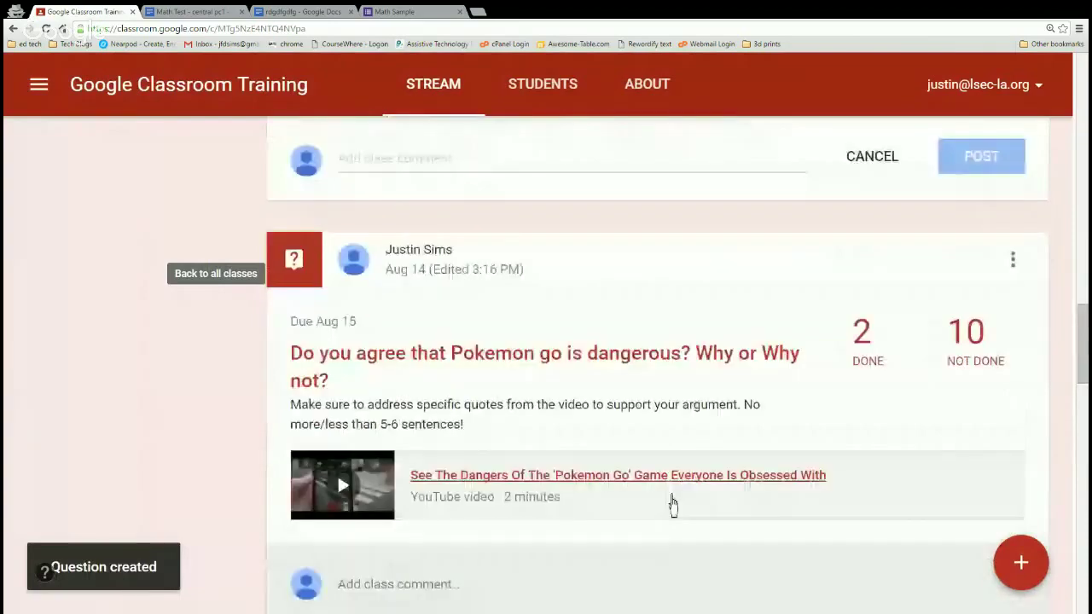
scroll(669, 502, "up", 6)
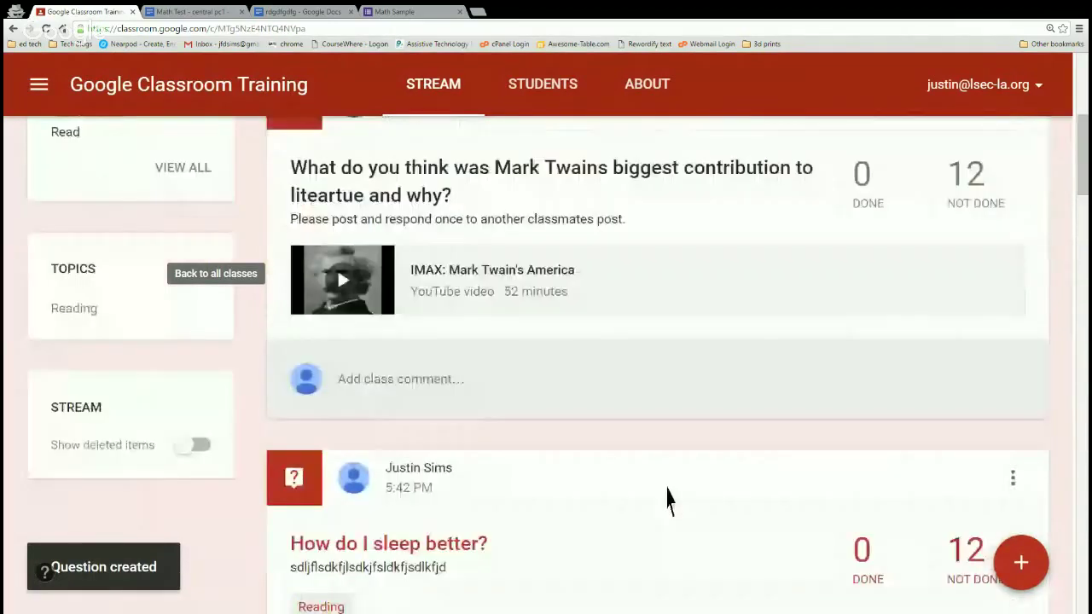
scroll(631, 478, "down", 1)
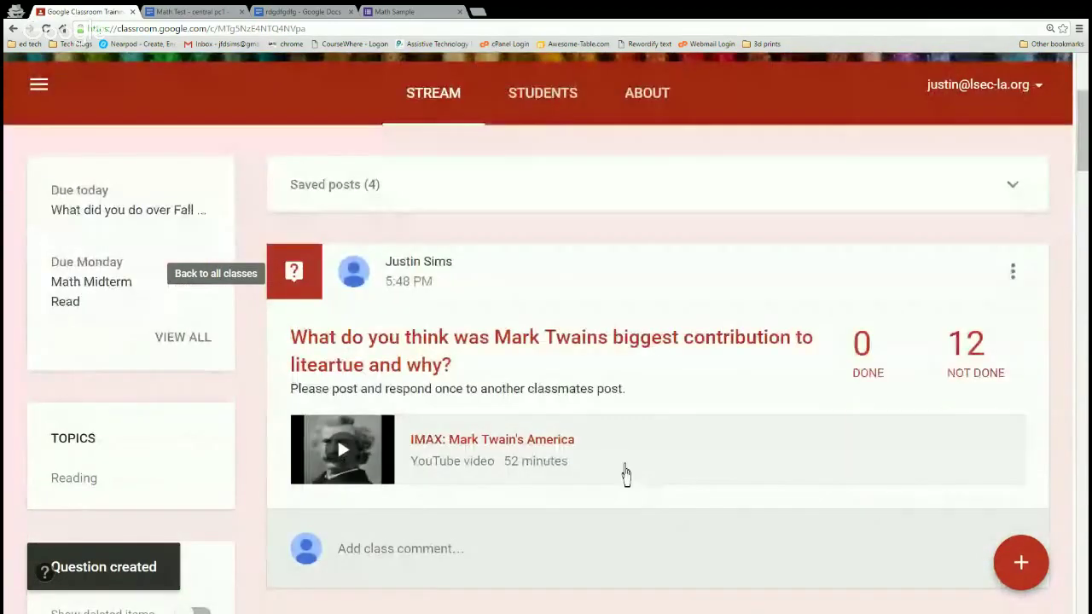